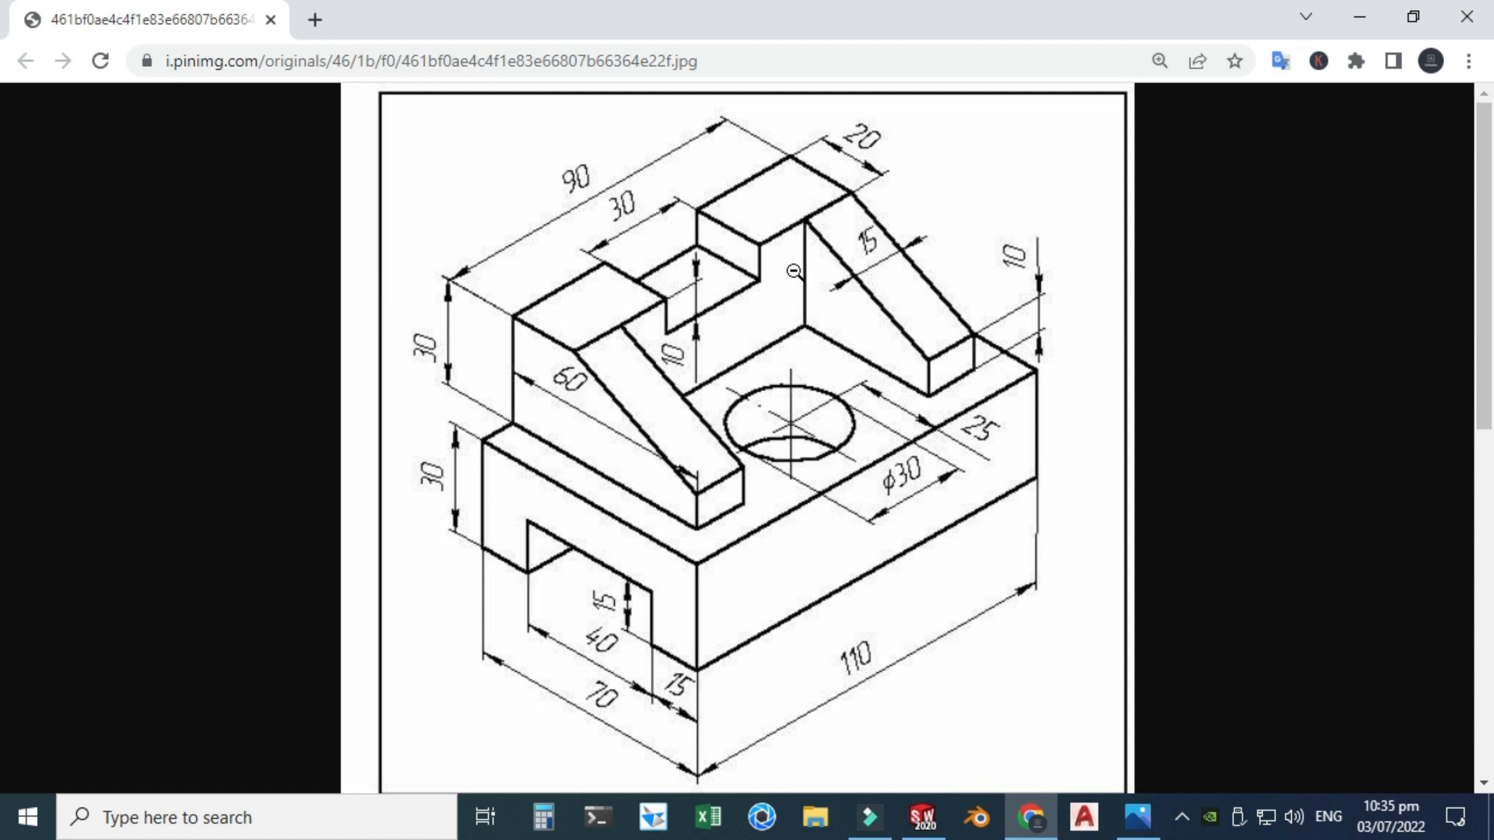
Switch to SOLIDWORKS and create a new part document from the Part template
{"action": "left_click", "coordinate": [922, 817]}
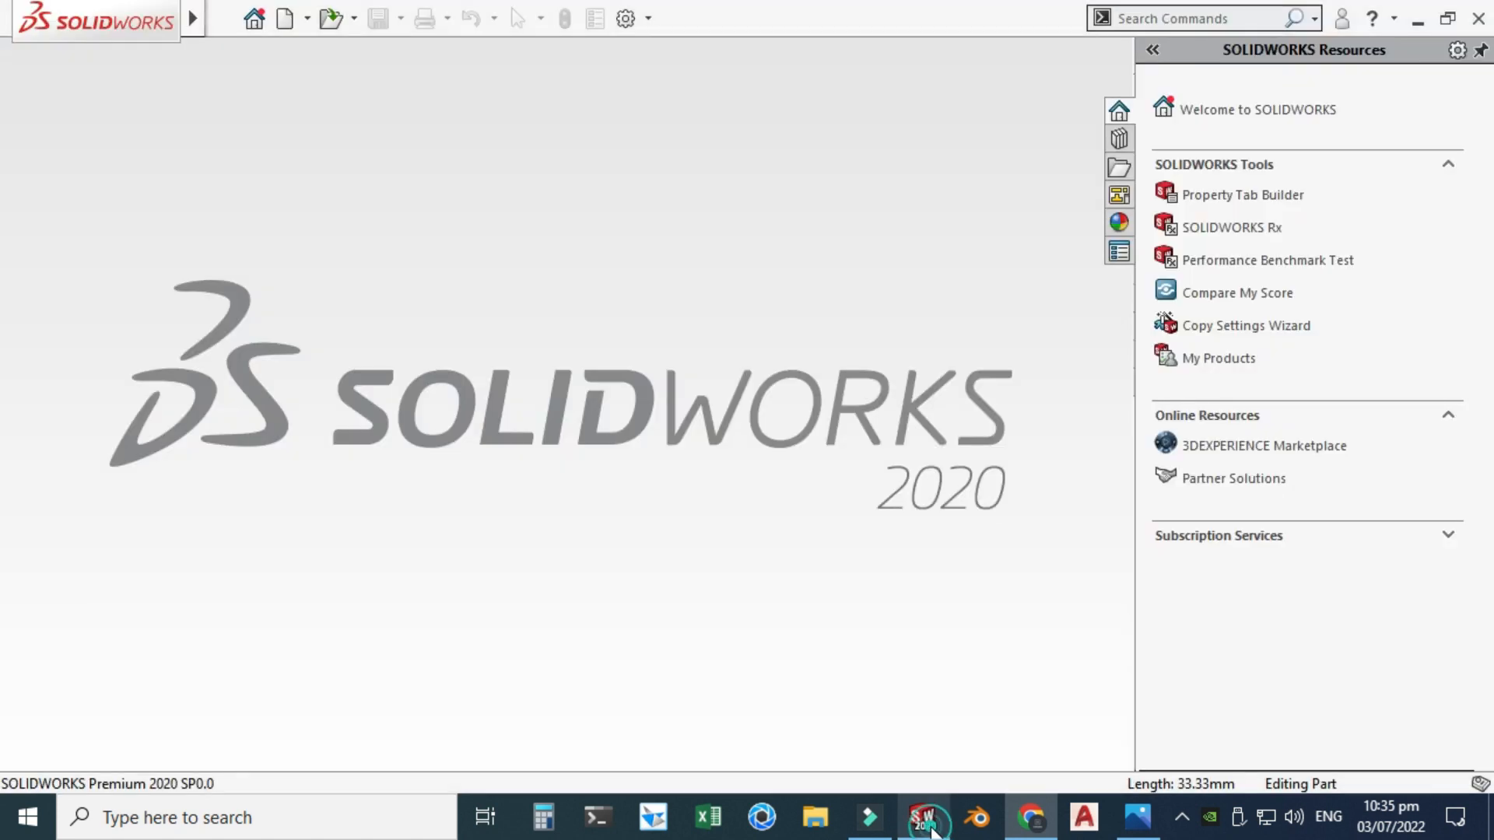
{"action": "left_click_drag", "start_coordinate": [970, 816], "coordinate": [987, 815]}
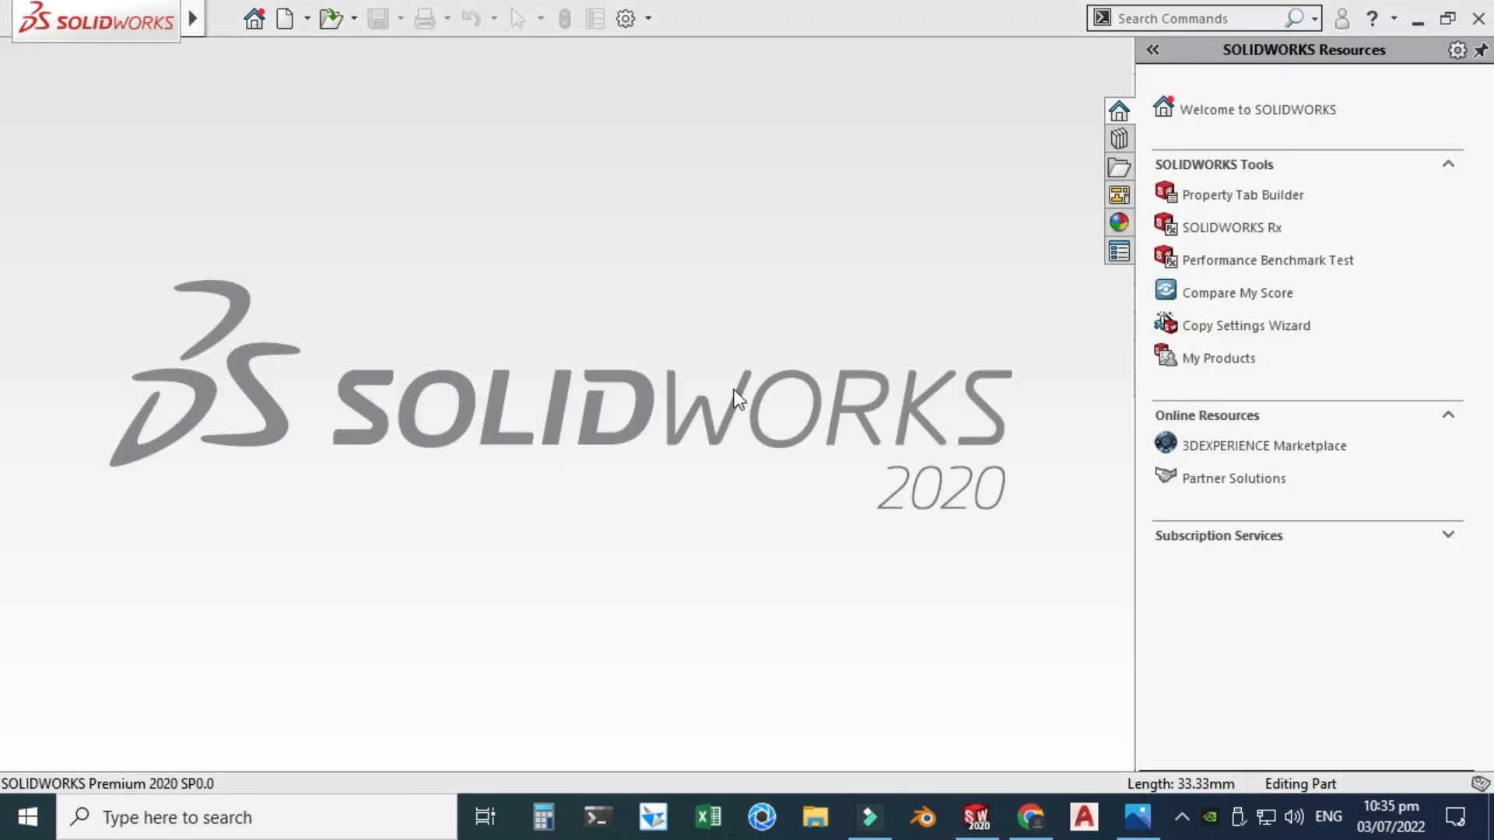
{"action": "left_click", "coordinate": [307, 20]}
{"action": "left_click", "coordinate": [314, 48]}
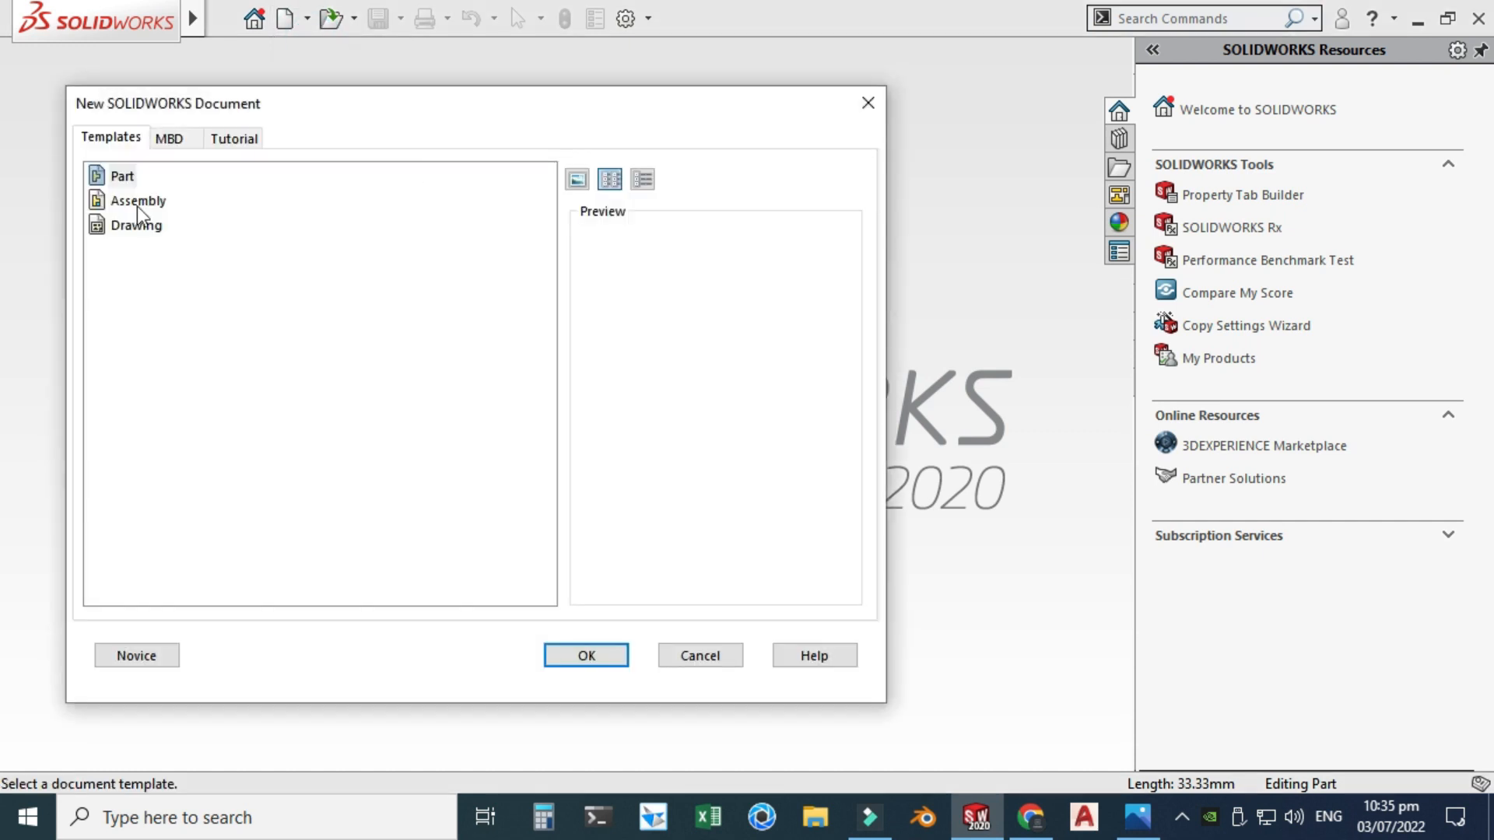
{"action": "left_click", "coordinate": [579, 655]}
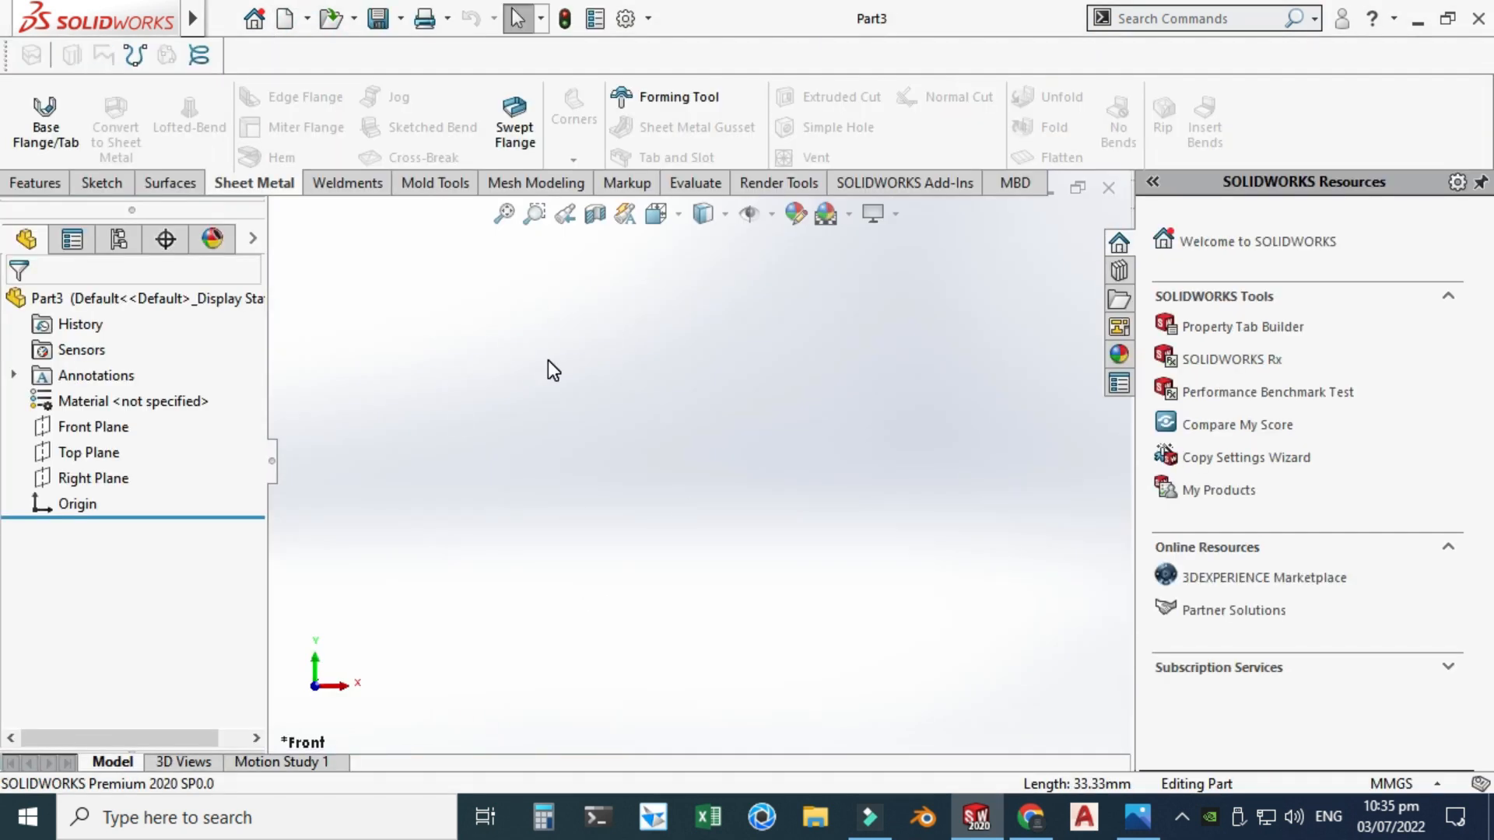
Set the scene background to Plain White and check that the document units are MMGS
{"action": "left_click", "coordinate": [849, 214]}
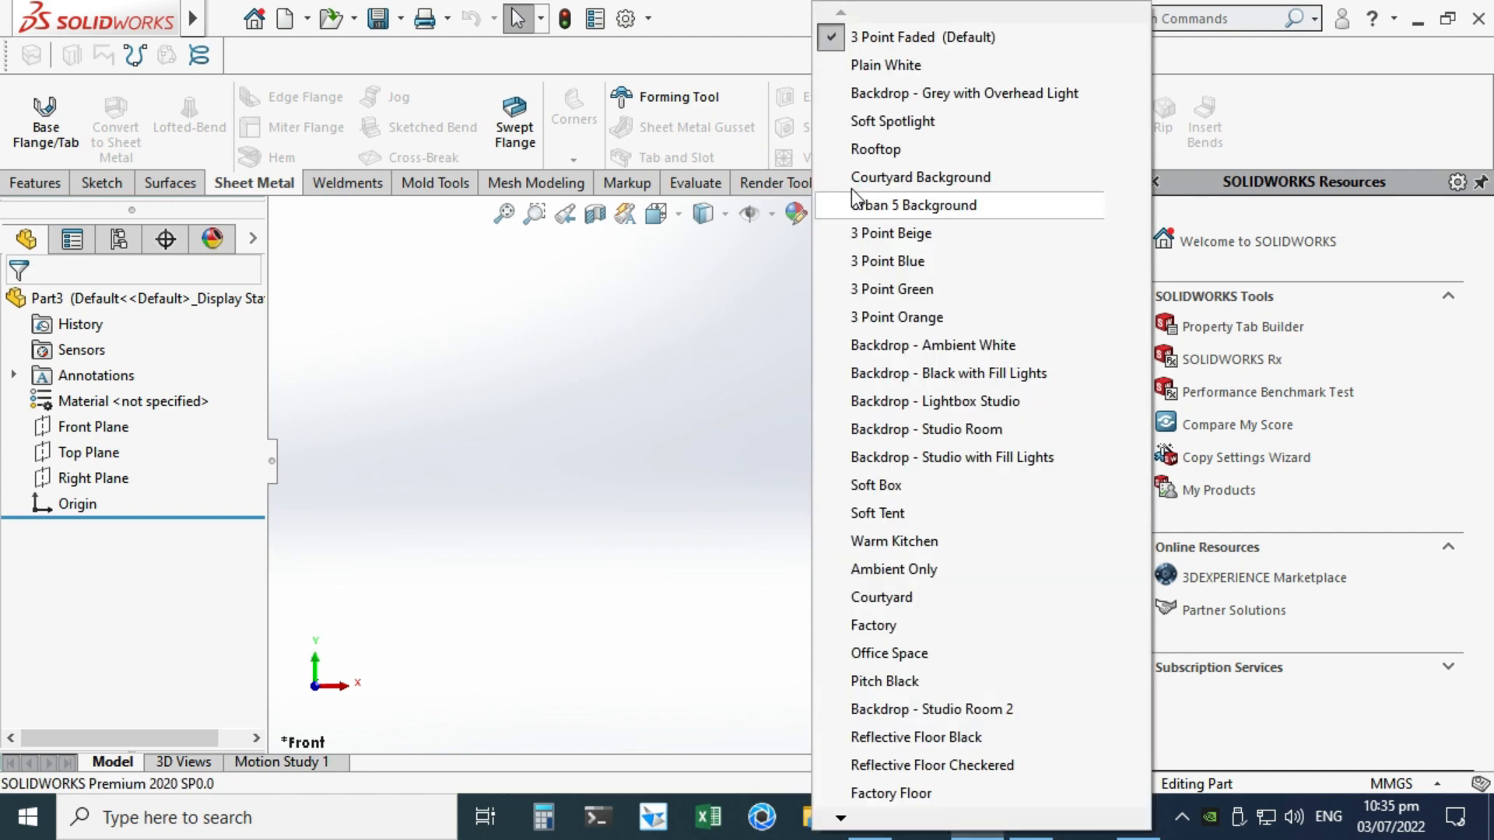
{"action": "left_click", "coordinate": [869, 67]}
{"action": "left_click", "coordinate": [1396, 784]}
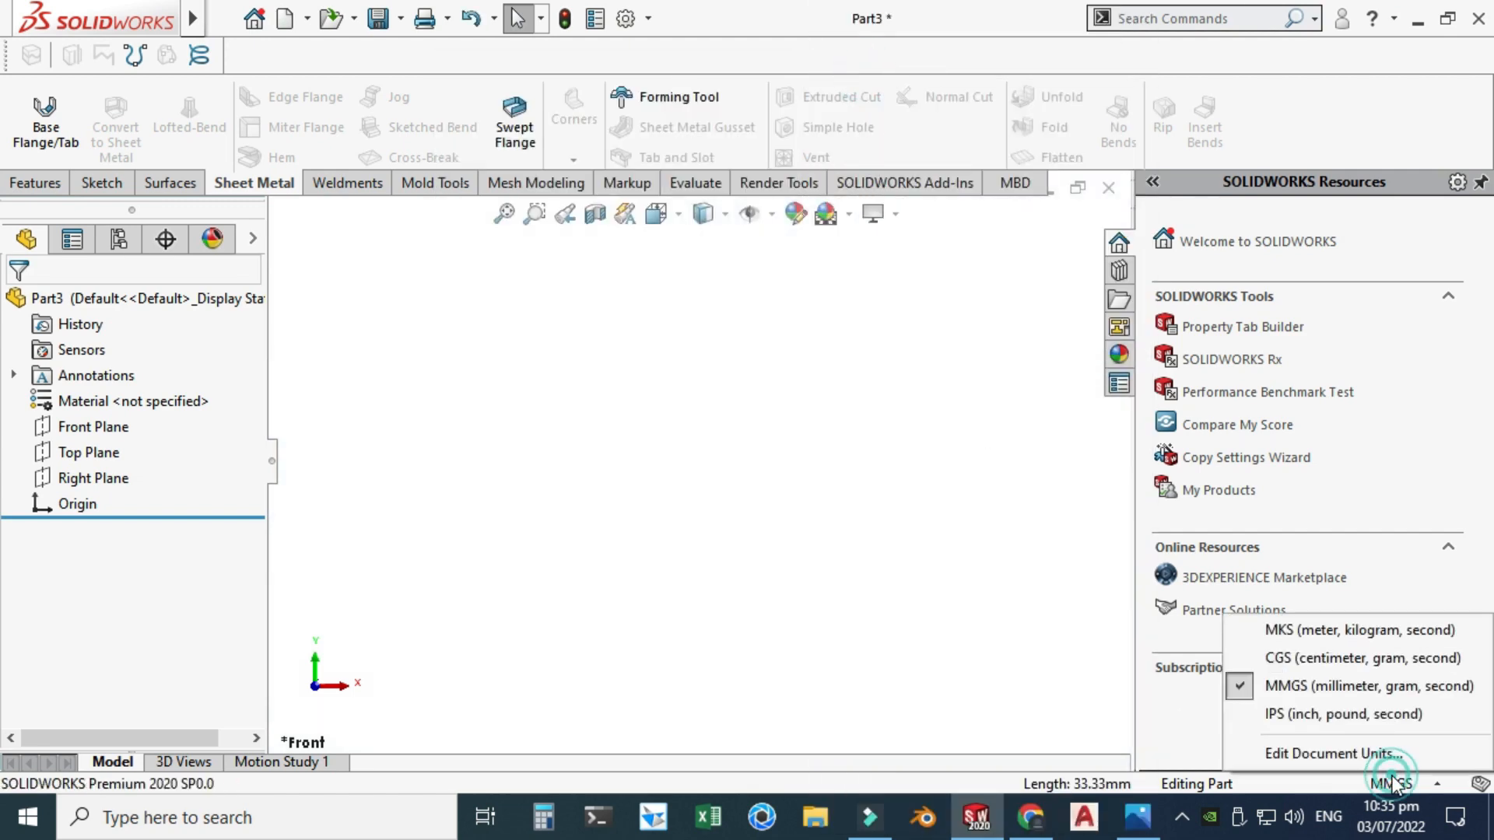
{"action": "left_click", "coordinate": [809, 490]}
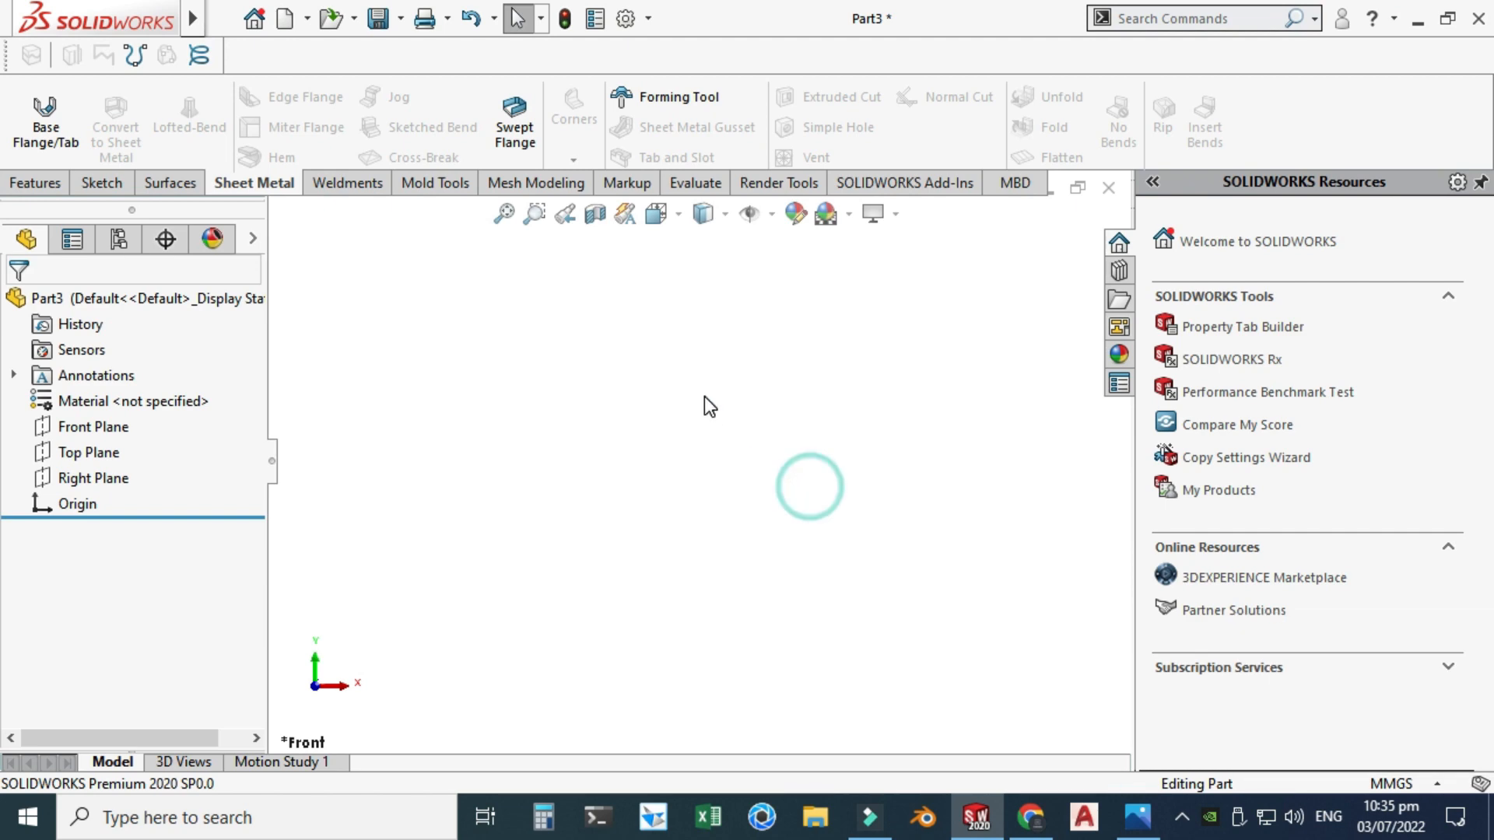
Sketch a center rectangle about 91 mm wide and 134 mm high on the Top Plane, centred on the origin
{"action": "key", "text": "alt+Tab"}
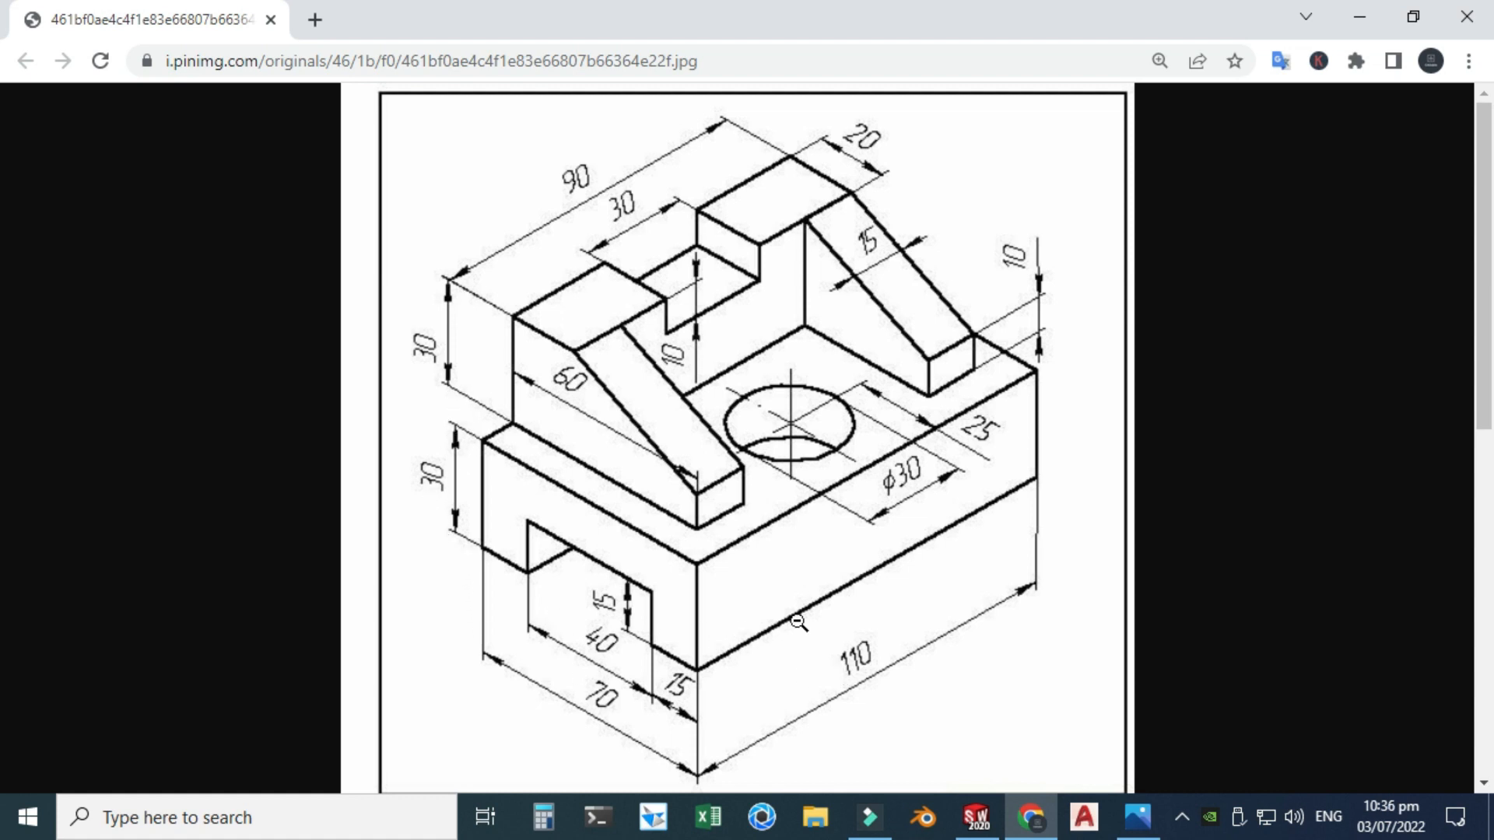
{"action": "left_click", "coordinate": [976, 817]}
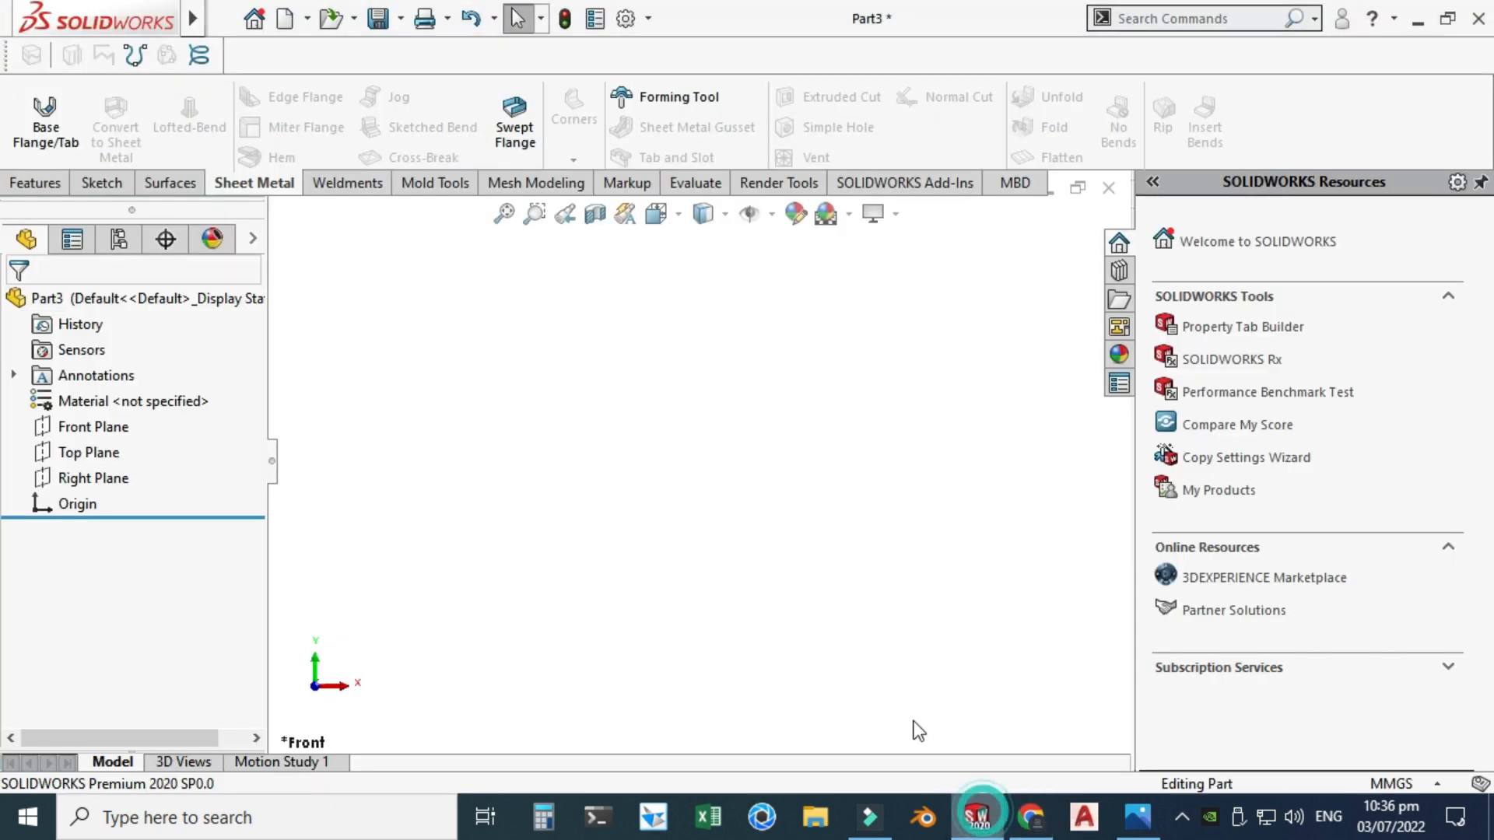
{"action": "left_click", "coordinate": [101, 456]}
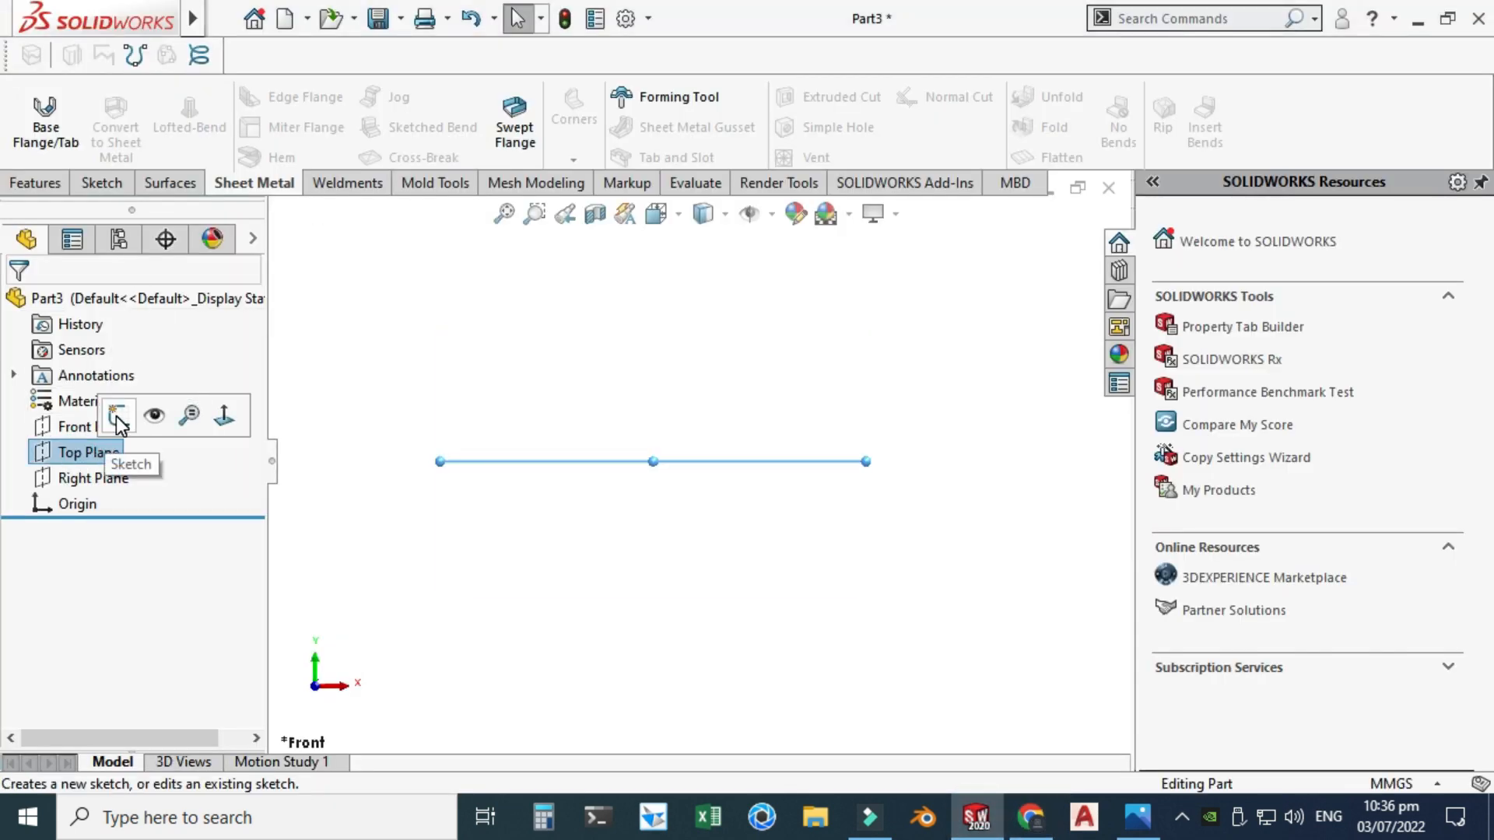
{"action": "left_click", "coordinate": [119, 419]}
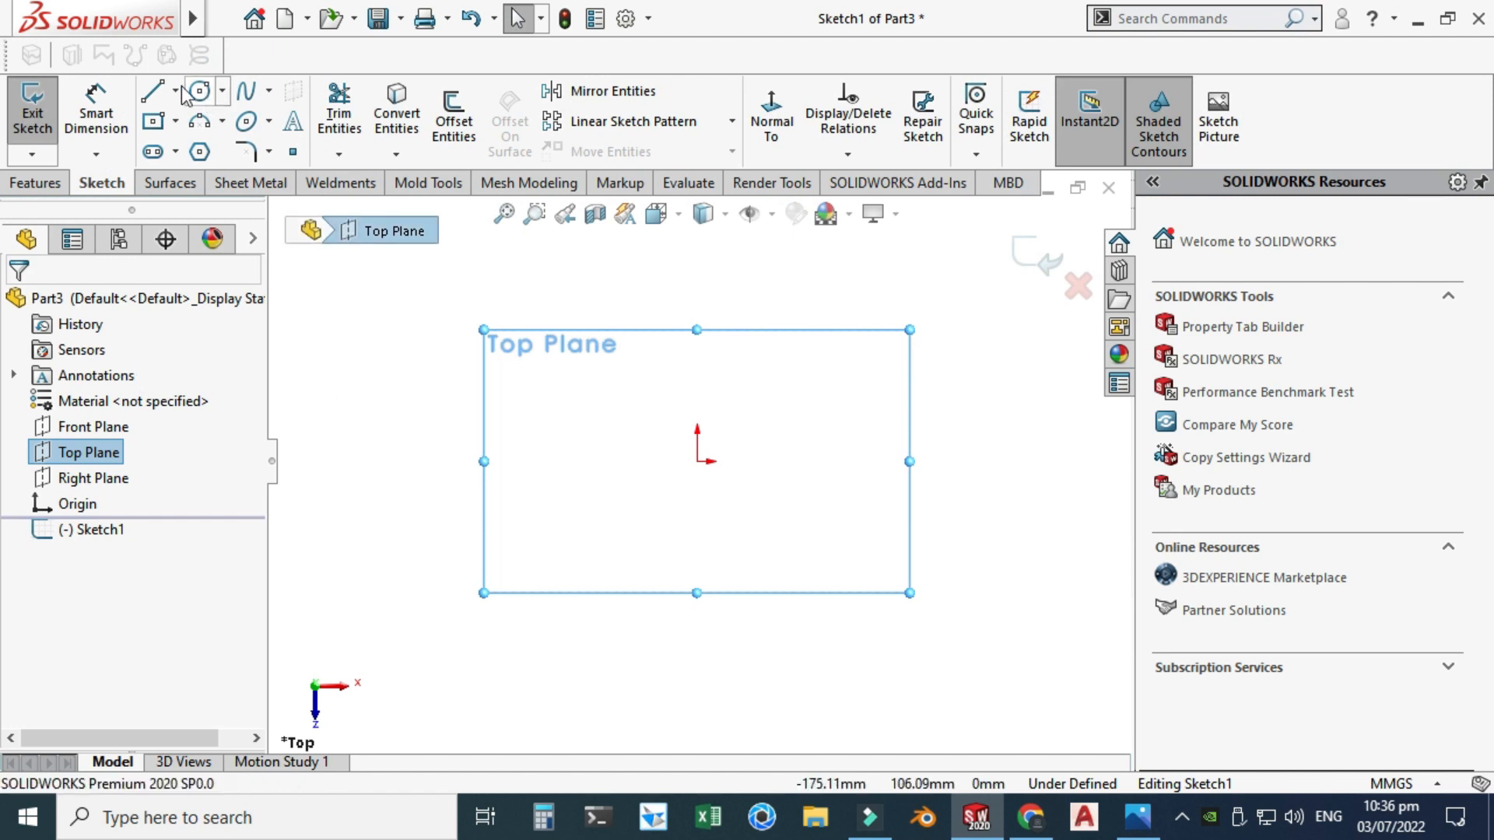
{"action": "left_click", "coordinate": [176, 120]}
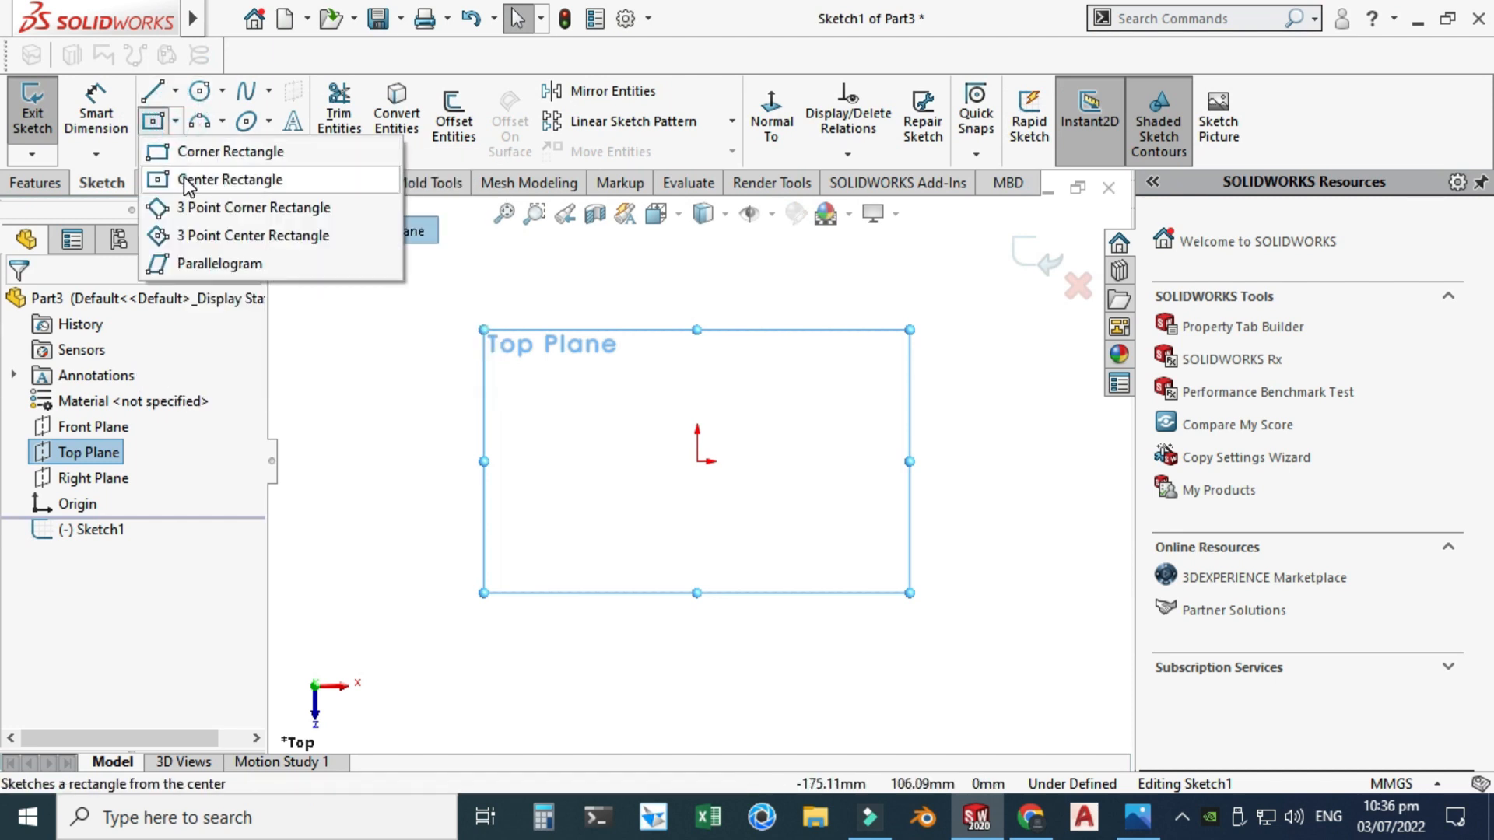
{"action": "left_click", "coordinate": [218, 177]}
{"action": "left_click", "coordinate": [697, 462]}
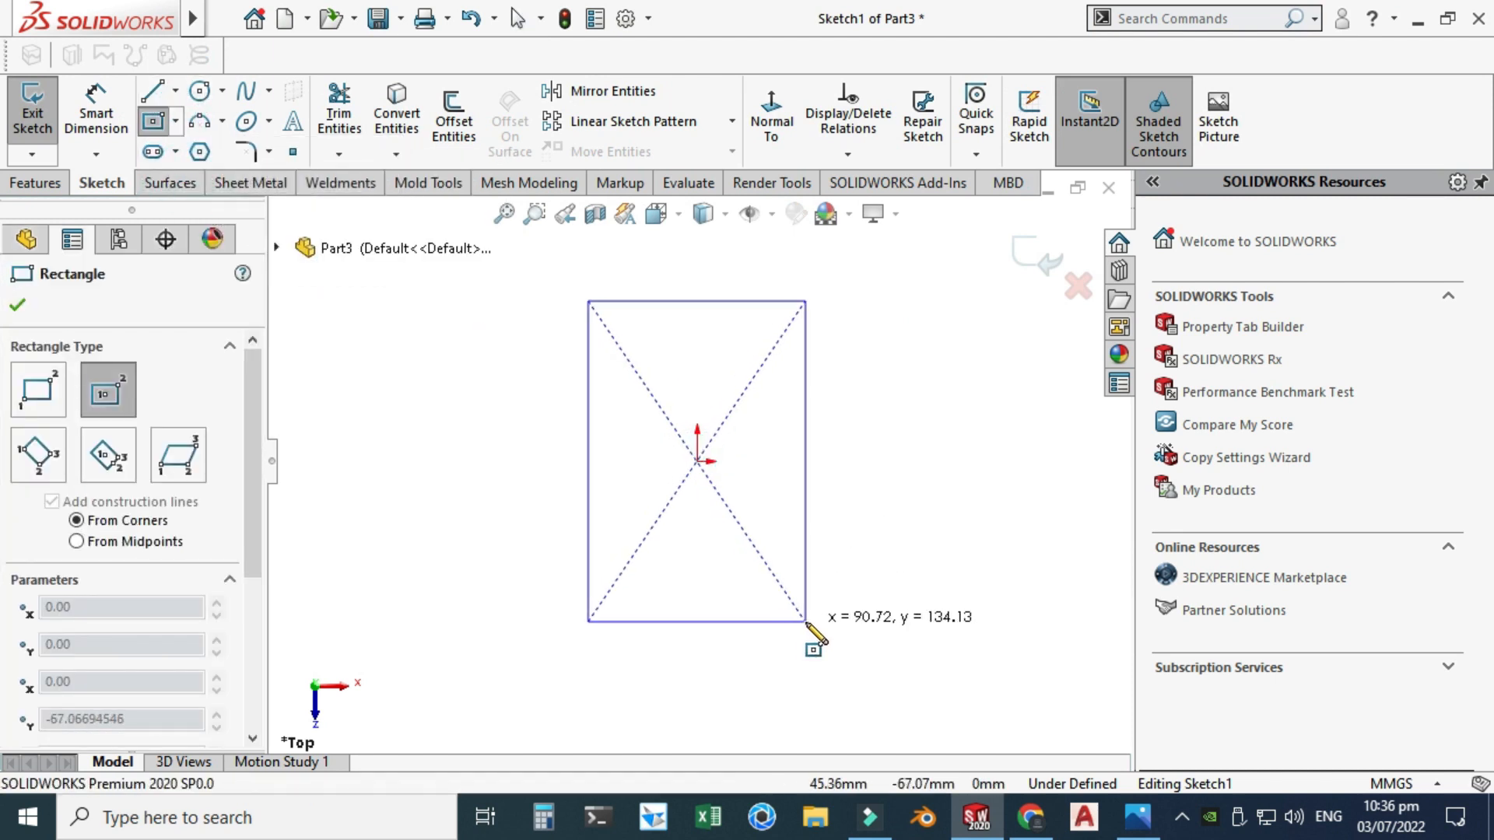
{"action": "left_click", "coordinate": [806, 623]}
{"action": "key", "text": "Escape"}
Dimension the rectangle from the reference drawing with a 110 mm vertical side and a 70 mm horizontal side
{"action": "left_click", "coordinate": [1031, 817]}
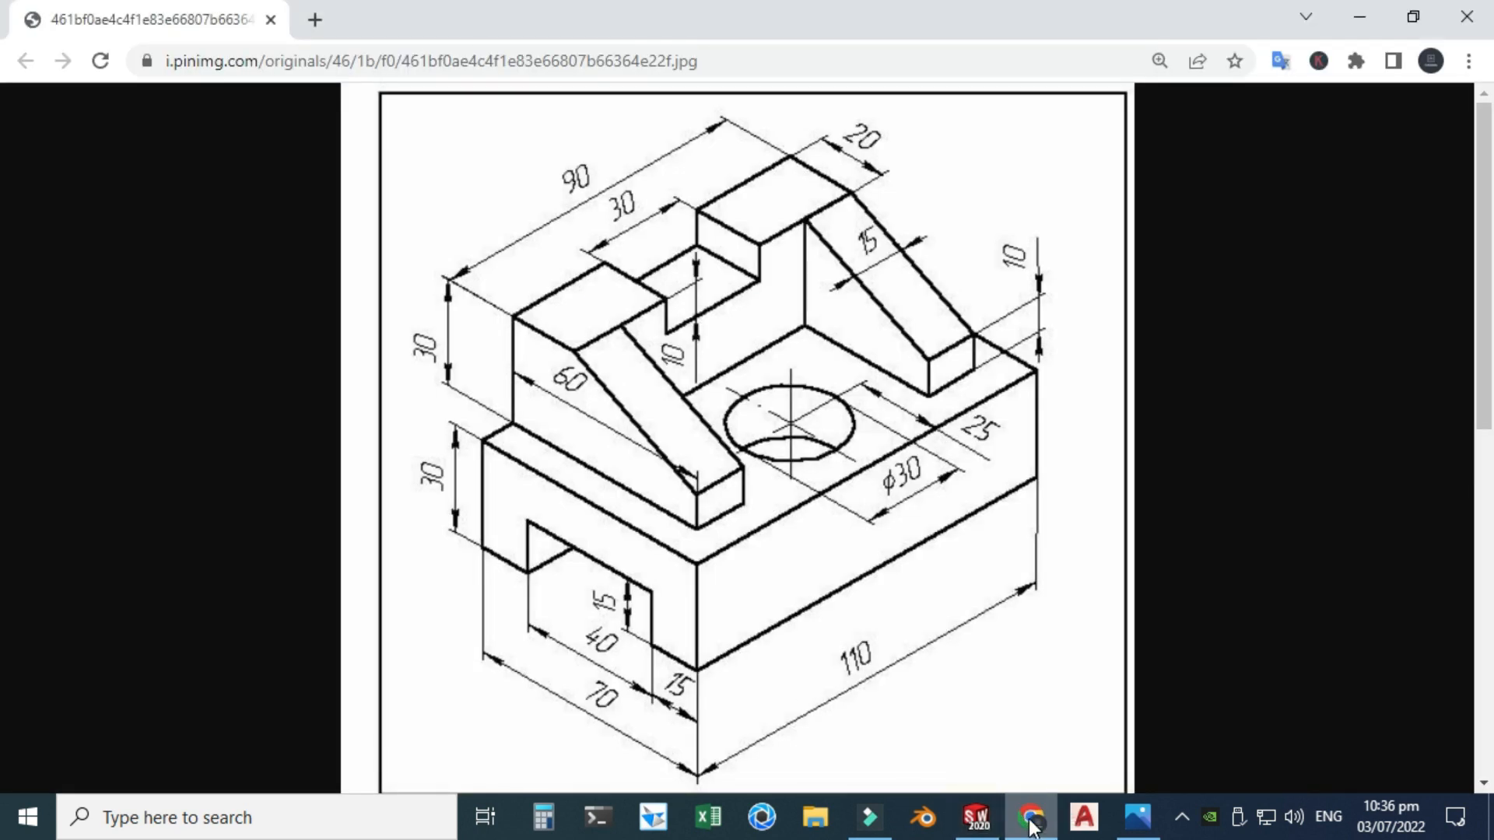
{"action": "left_click", "coordinate": [977, 817]}
{"action": "key", "text": "d"}
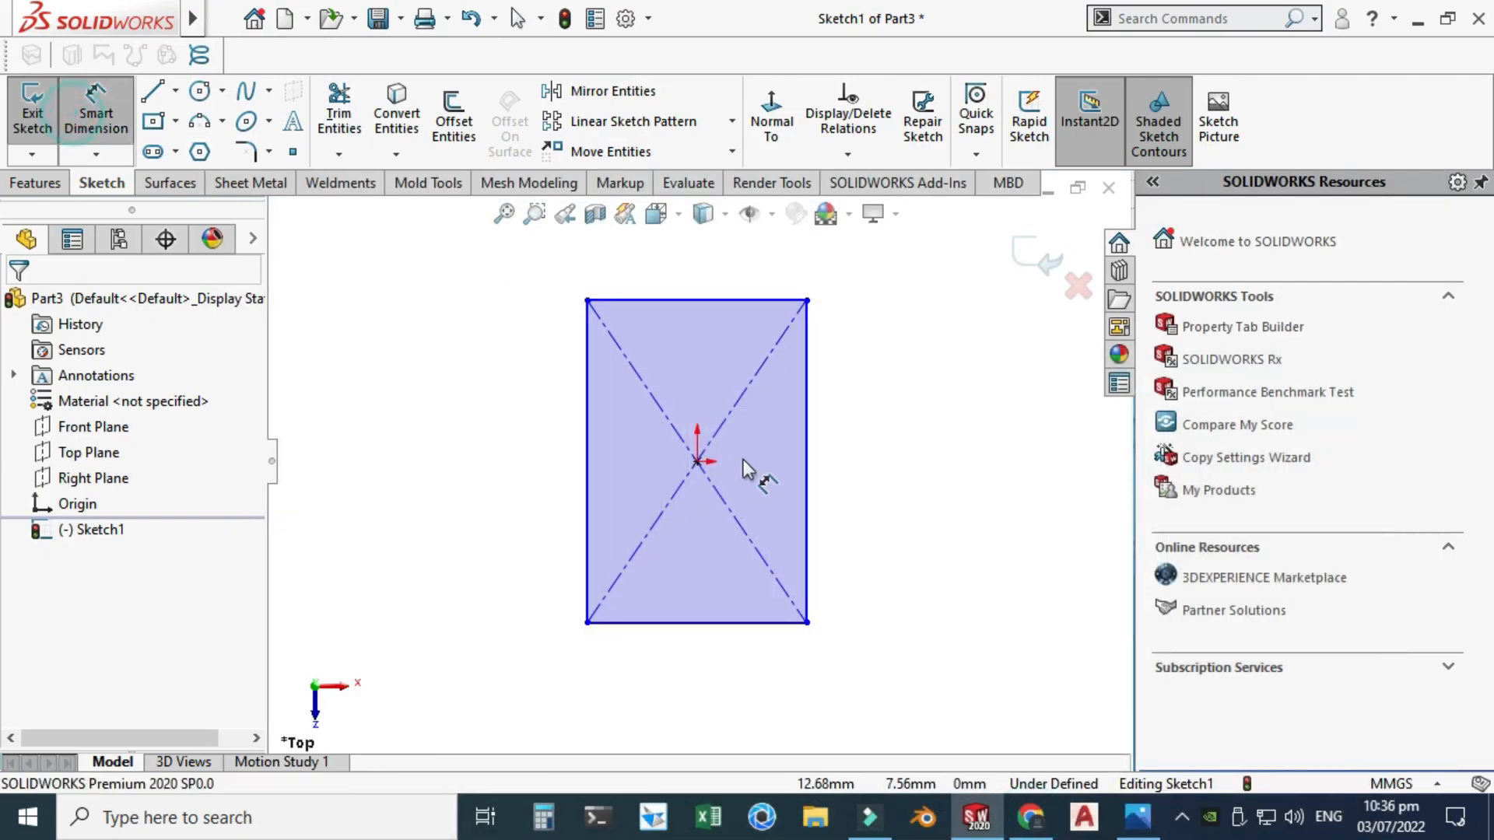
{"action": "left_click", "coordinate": [808, 506]}
{"action": "left_click", "coordinate": [879, 477]}
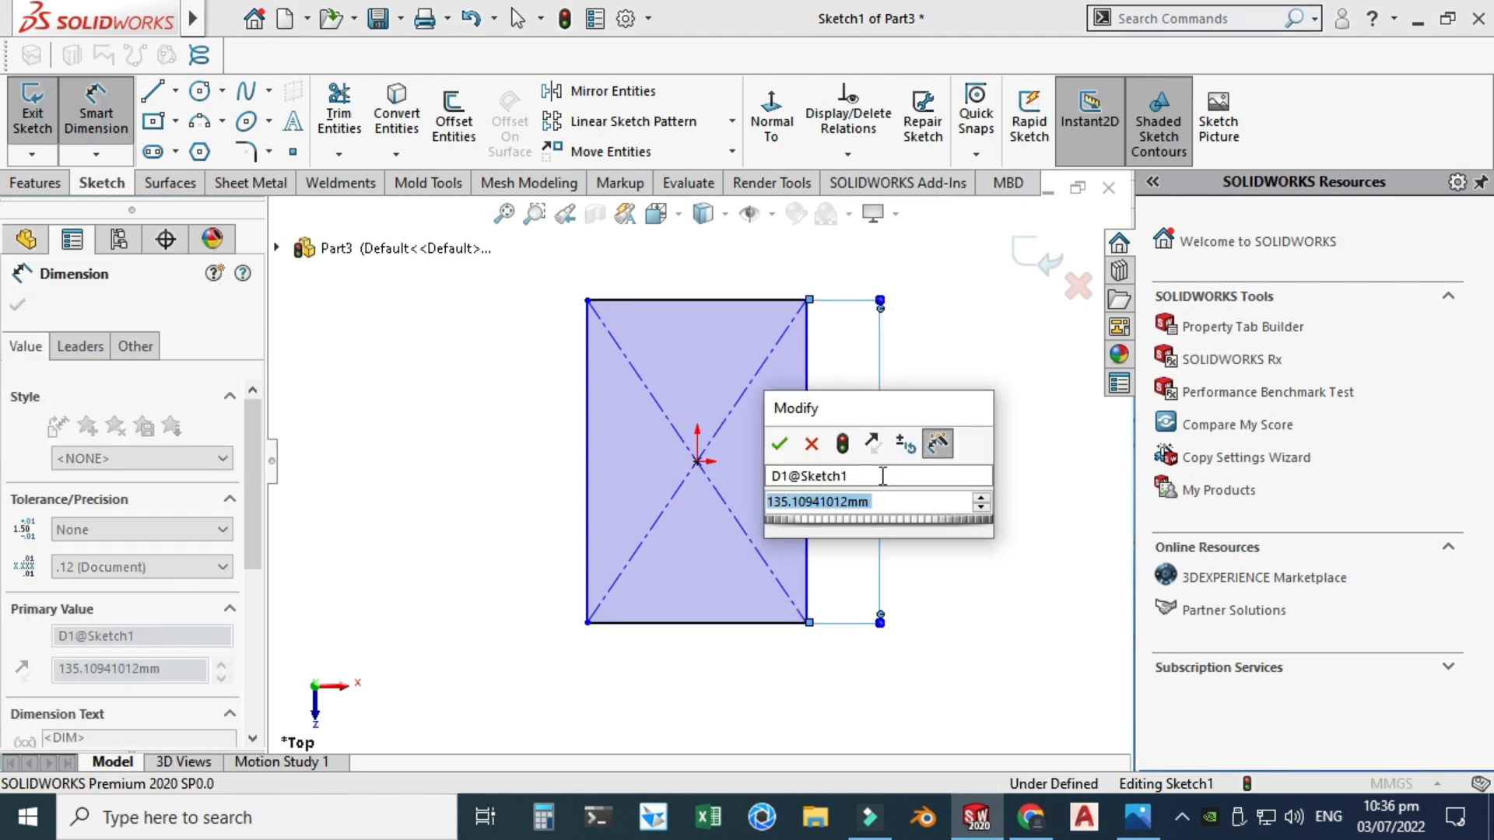
{"action": "type", "text": "110"}
{"action": "key", "text": "Return"}
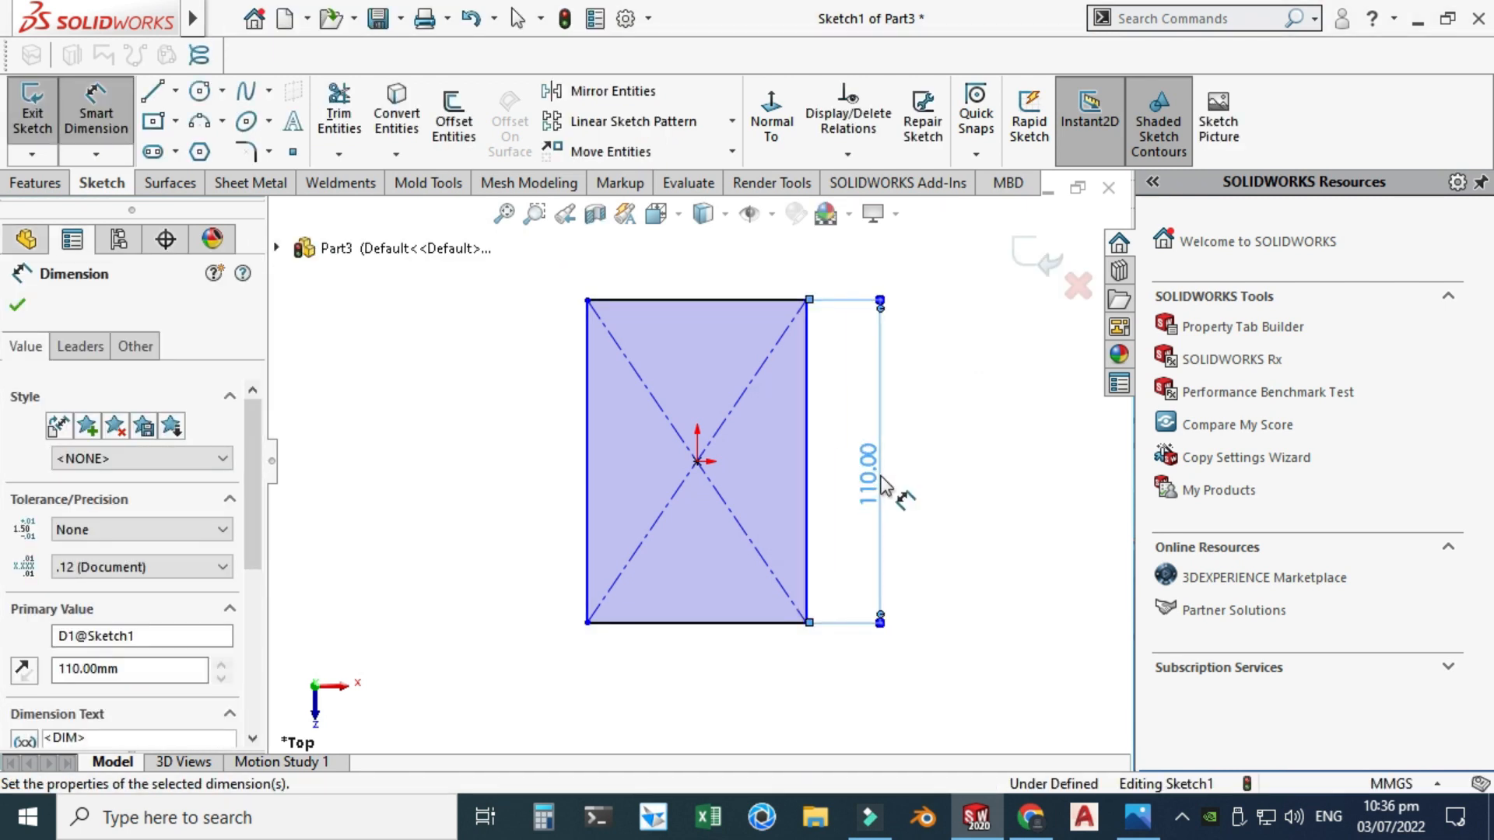
{"action": "left_click", "coordinate": [722, 621]}
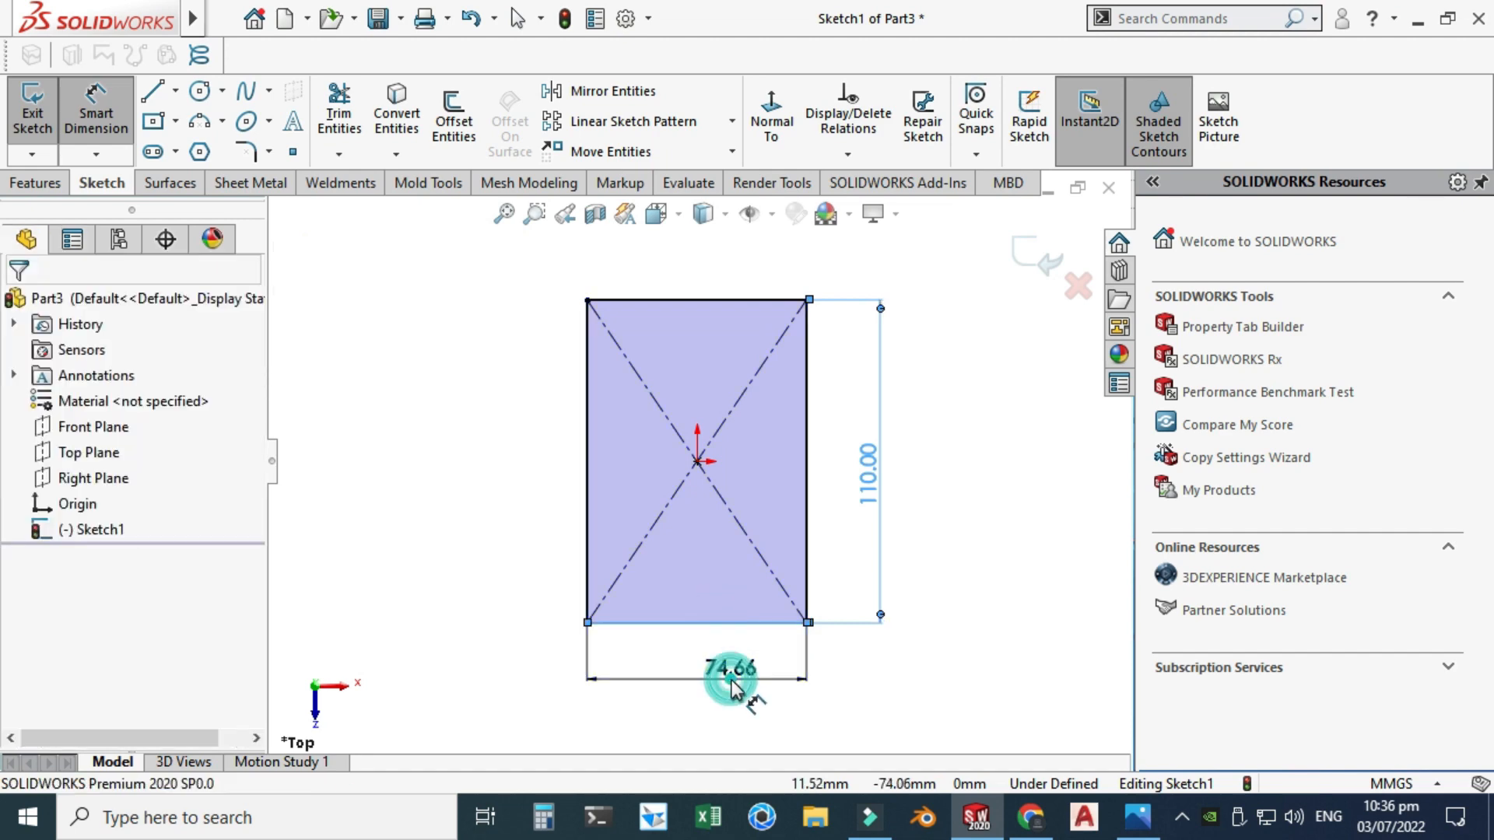
{"action": "left_click", "coordinate": [732, 680]}
{"action": "type", "text": "70"}
{"action": "key", "text": "Return"}
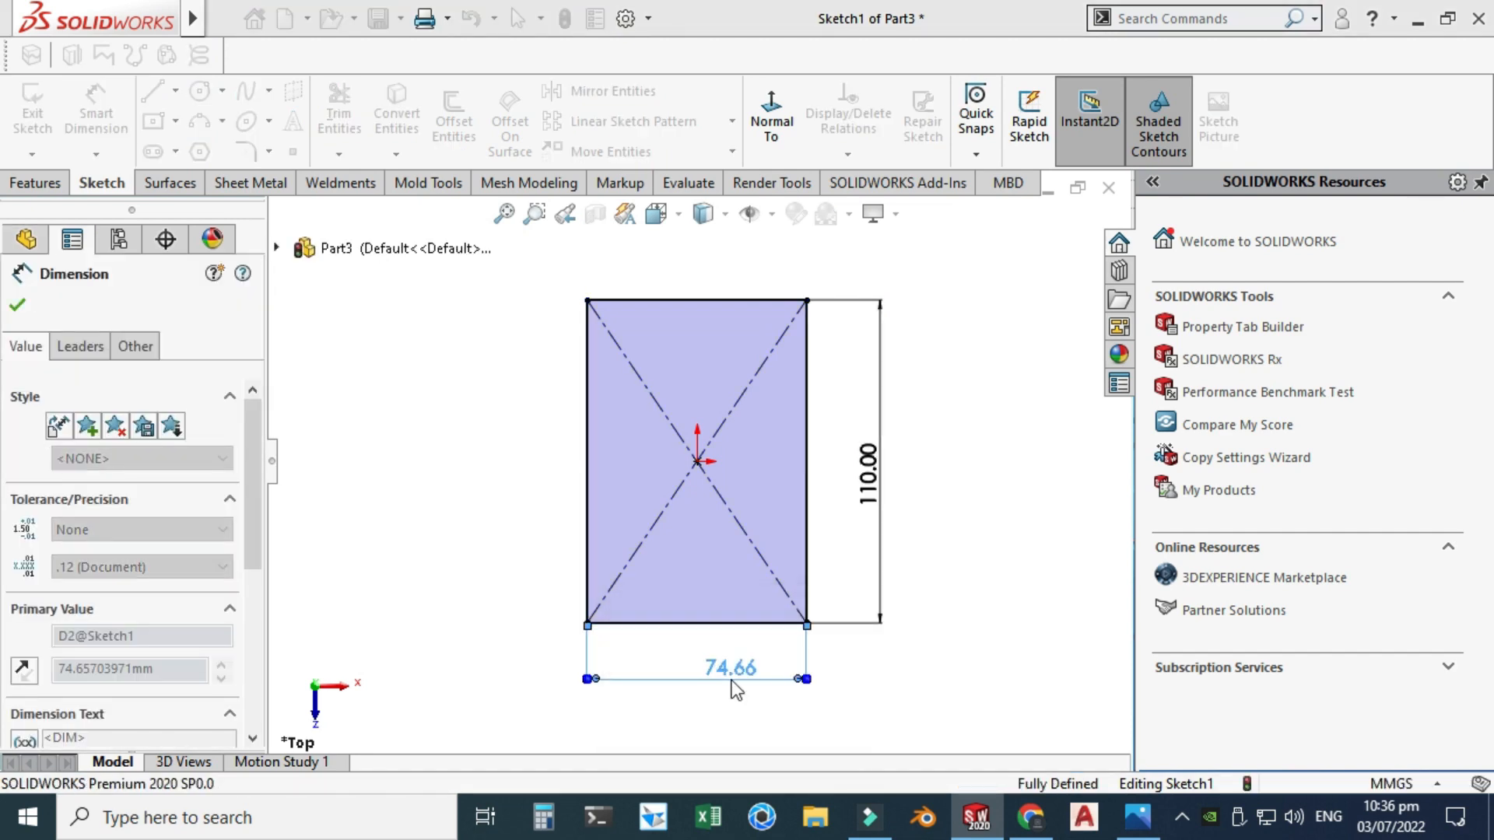
Check the base height in the reference drawing and extrude the rectangle with a Blind depth of 30 mm
{"action": "left_click", "coordinate": [1028, 819]}
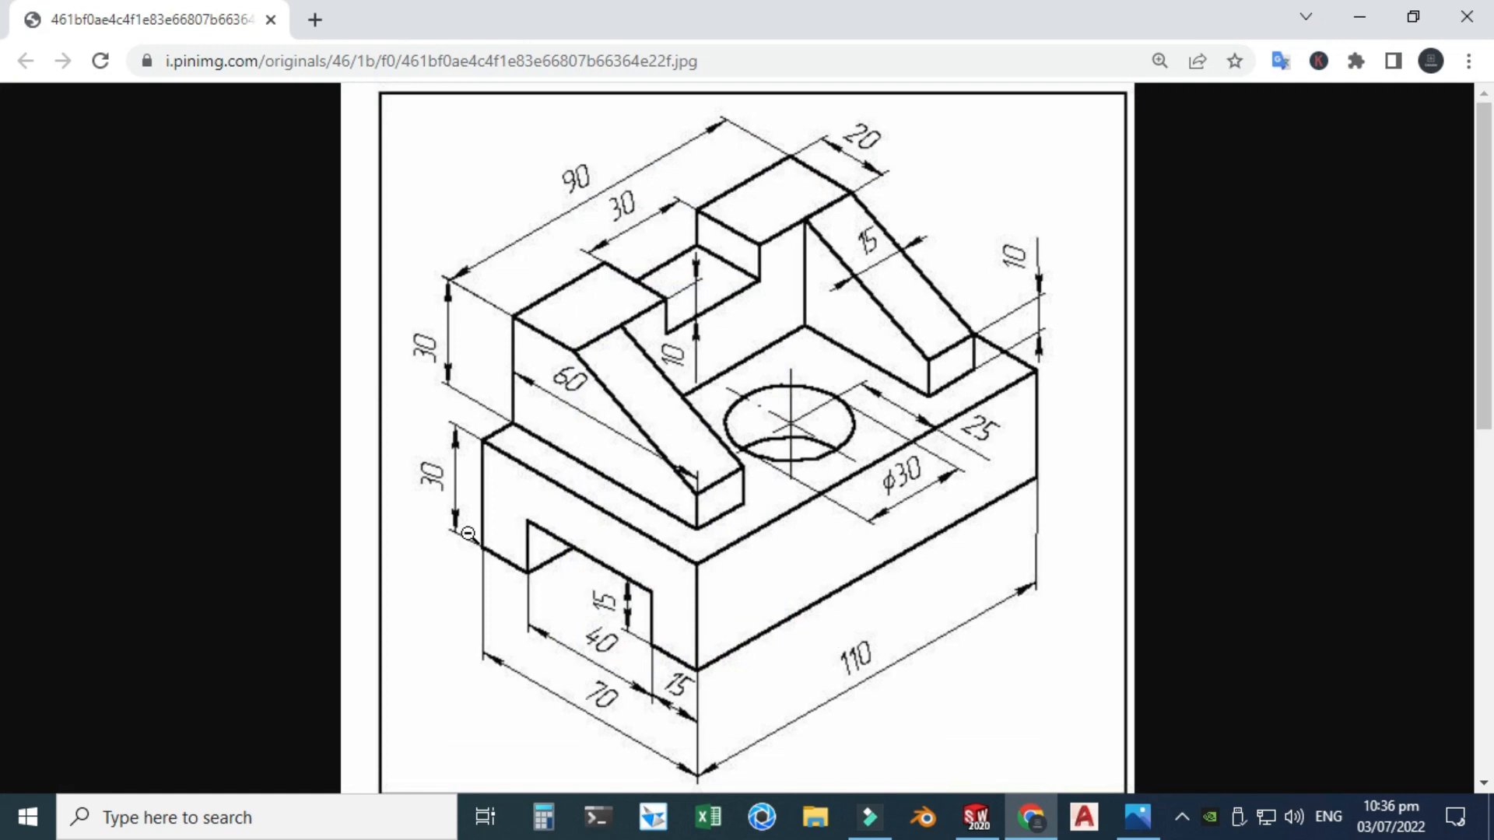
{"action": "left_click", "coordinate": [1054, 815]}
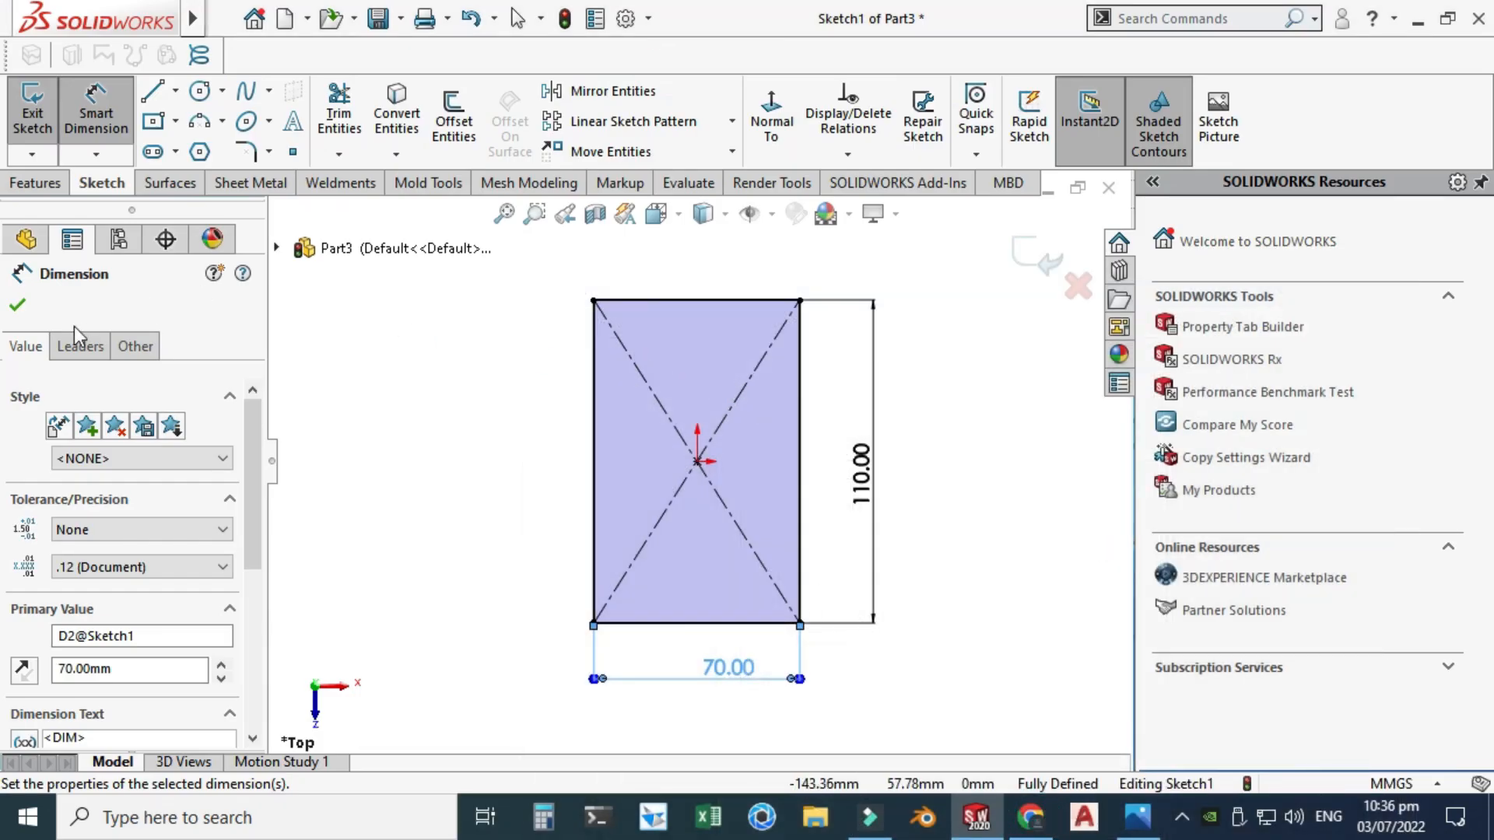
{"action": "left_click", "coordinate": [19, 307]}
{"action": "left_click", "coordinate": [33, 184]}
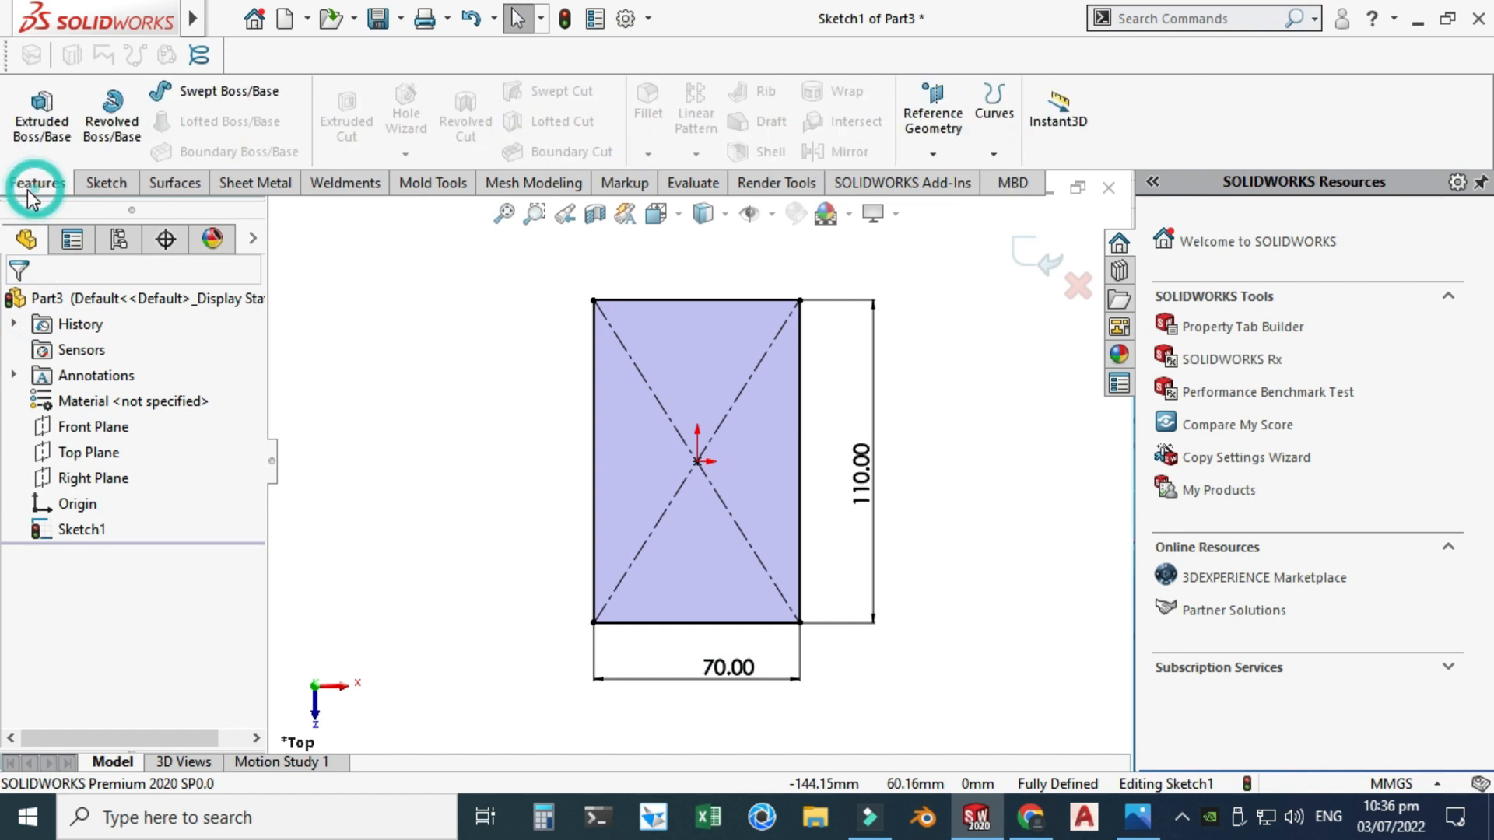
{"action": "left_click", "coordinate": [27, 129]}
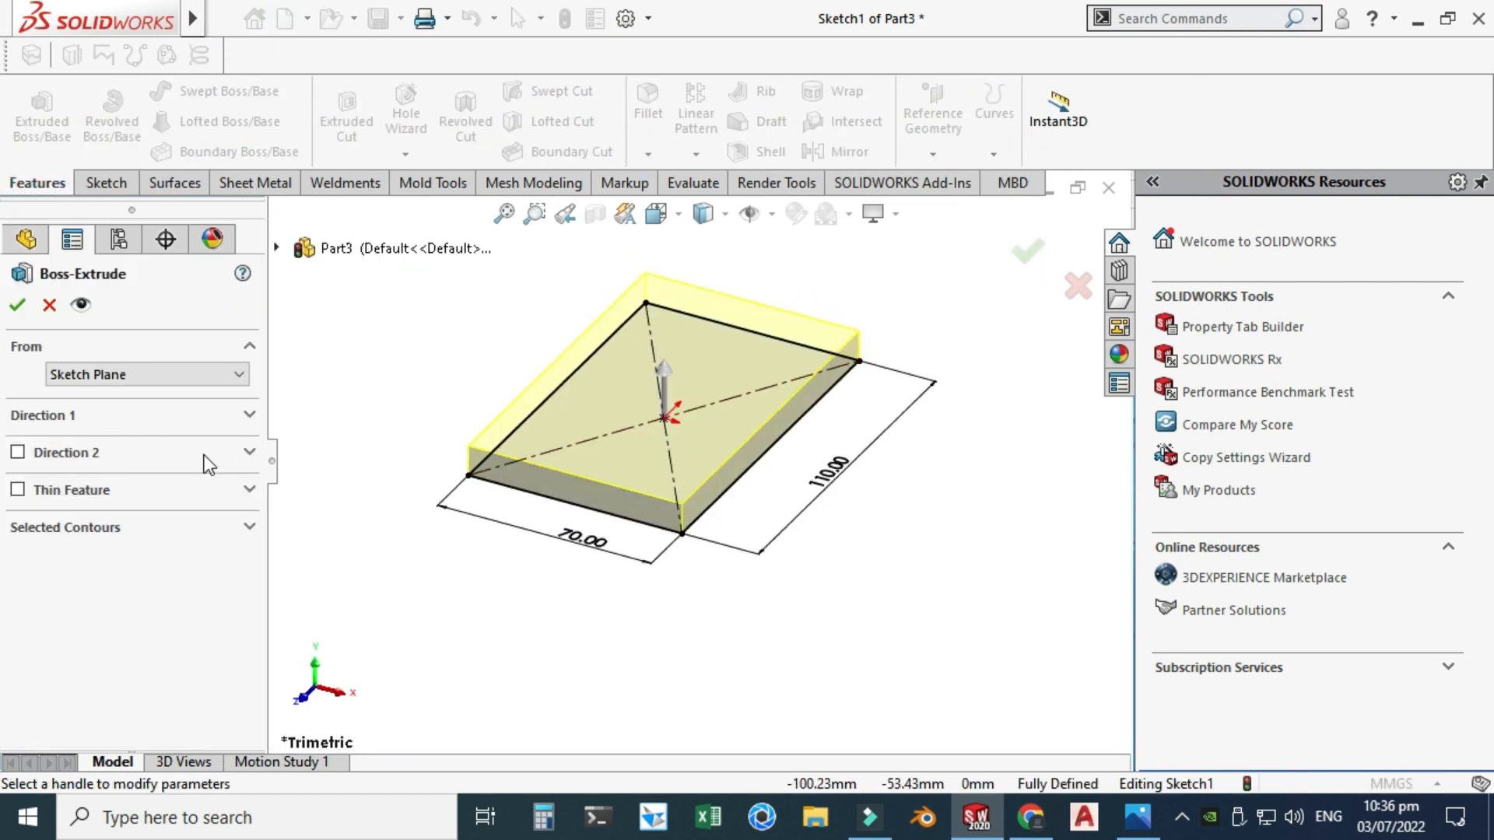
{"action": "left_click", "coordinate": [72, 417]}
{"action": "double_click", "coordinate": [128, 526]}
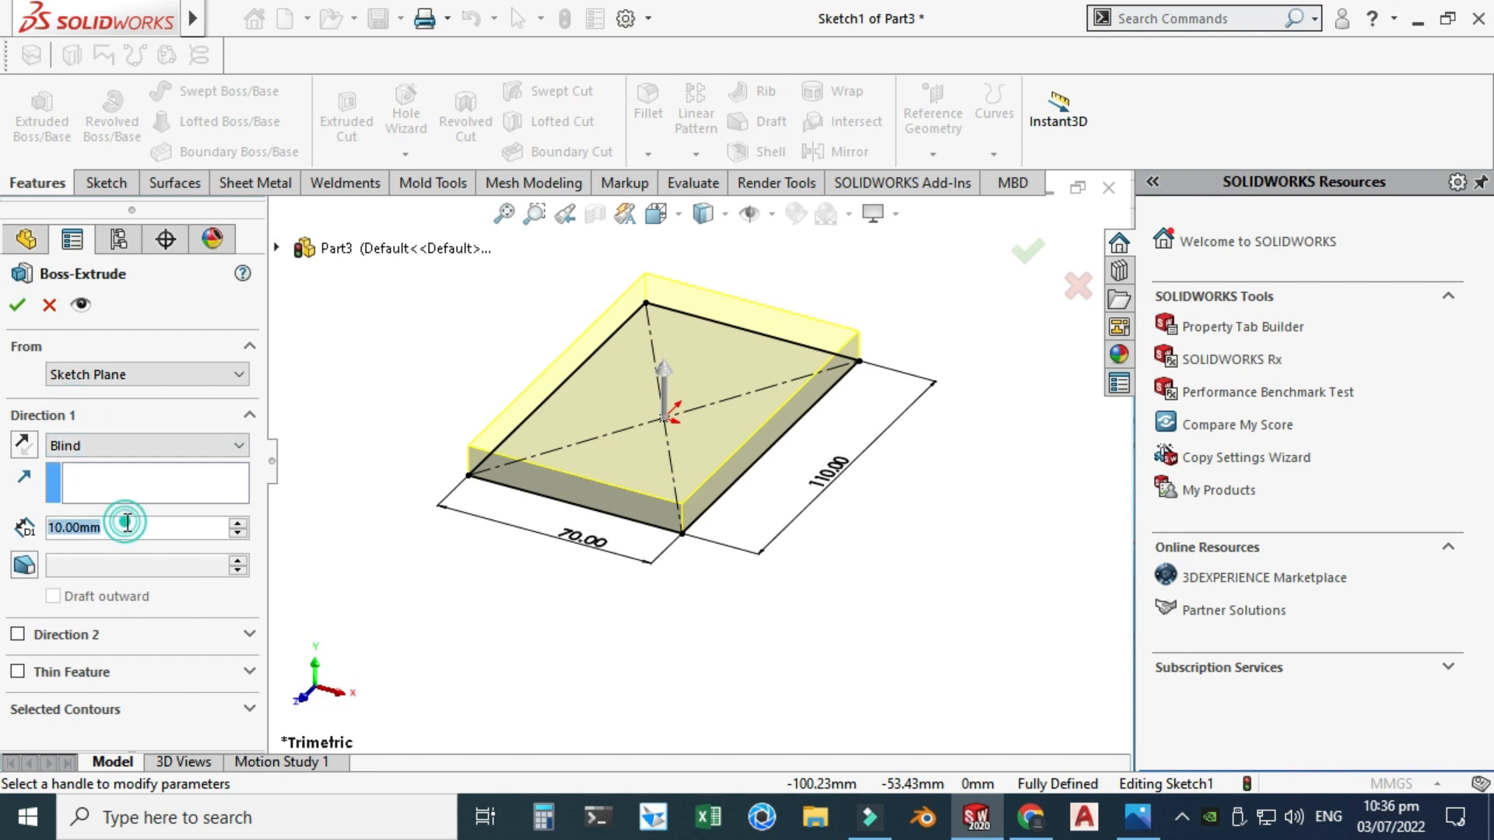
{"action": "type", "text": "30"}
{"action": "key", "text": "Return"}
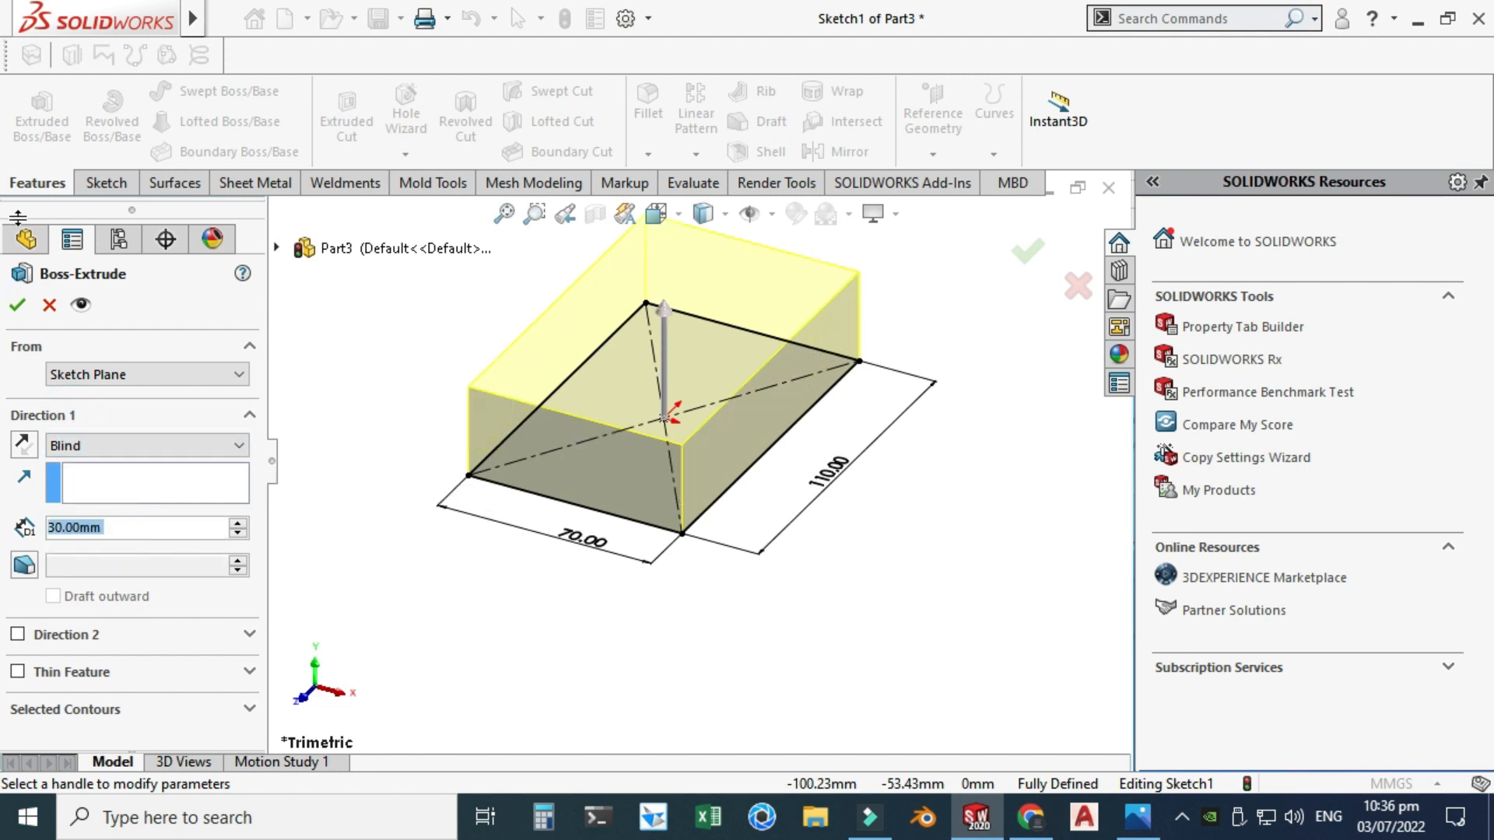
{"action": "left_click", "coordinate": [18, 304]}
Consult the reference drawing, start a sketch on the block's 70 mm wide front face and view that face straight on
{"action": "scroll", "coordinate": [646, 391], "scroll_direction": "up", "scroll_amount": 2}
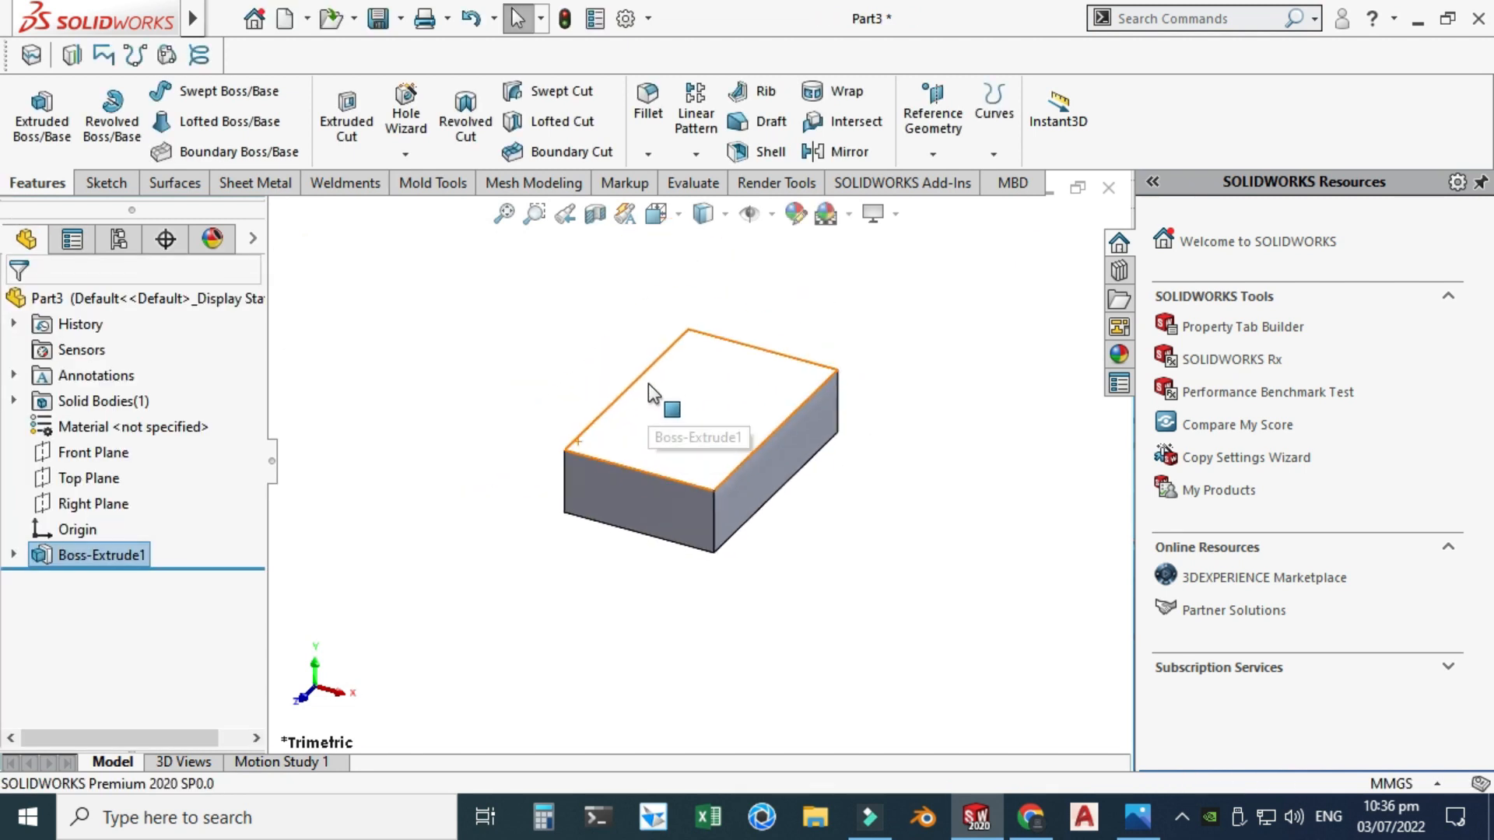
{"action": "scroll", "coordinate": [648, 385], "scroll_direction": "down", "scroll_amount": 1}
{"action": "left_click", "coordinate": [1031, 801]}
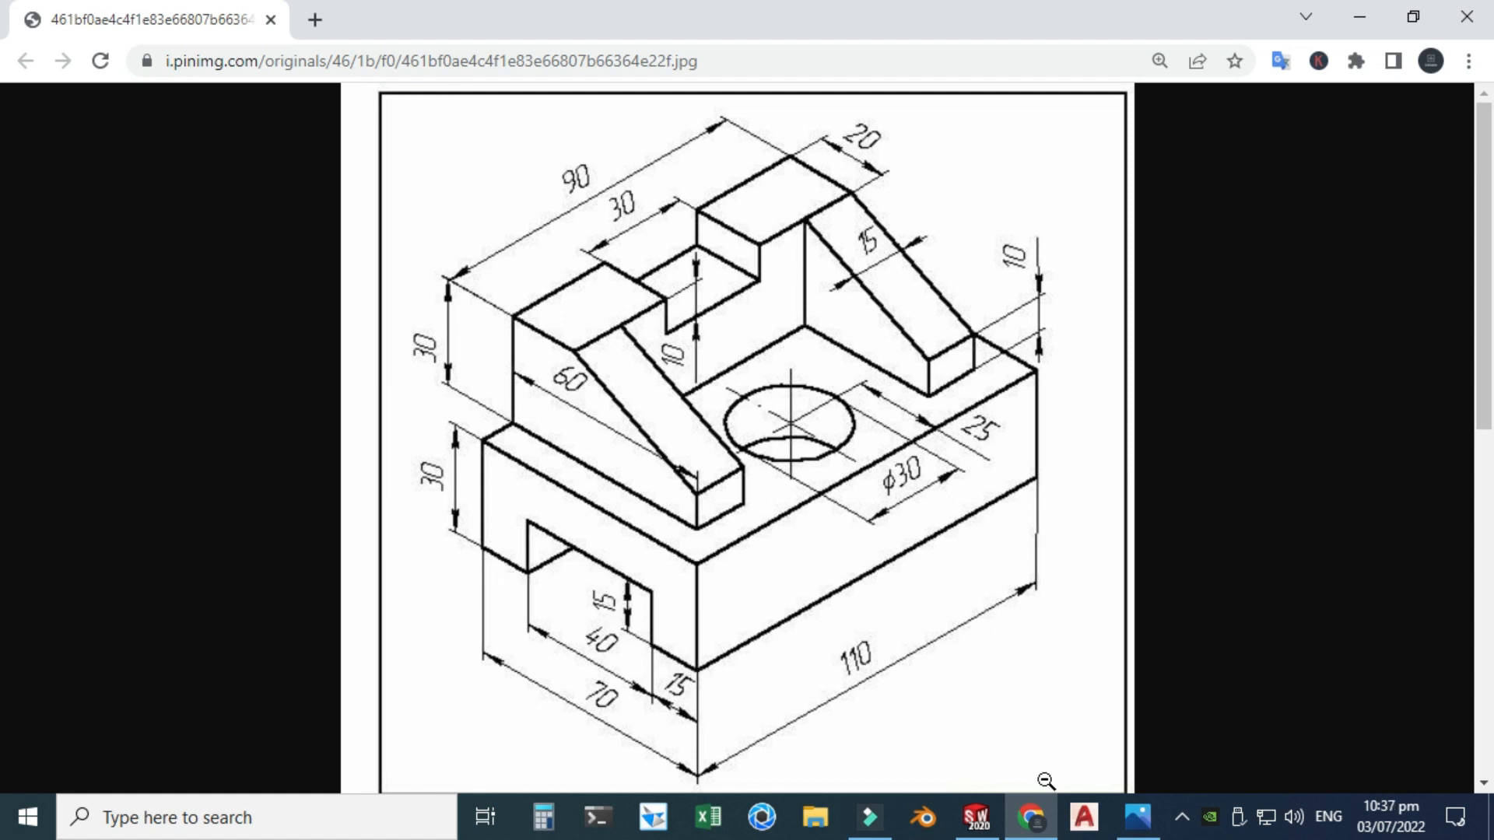
{"action": "left_click", "coordinate": [1031, 817]}
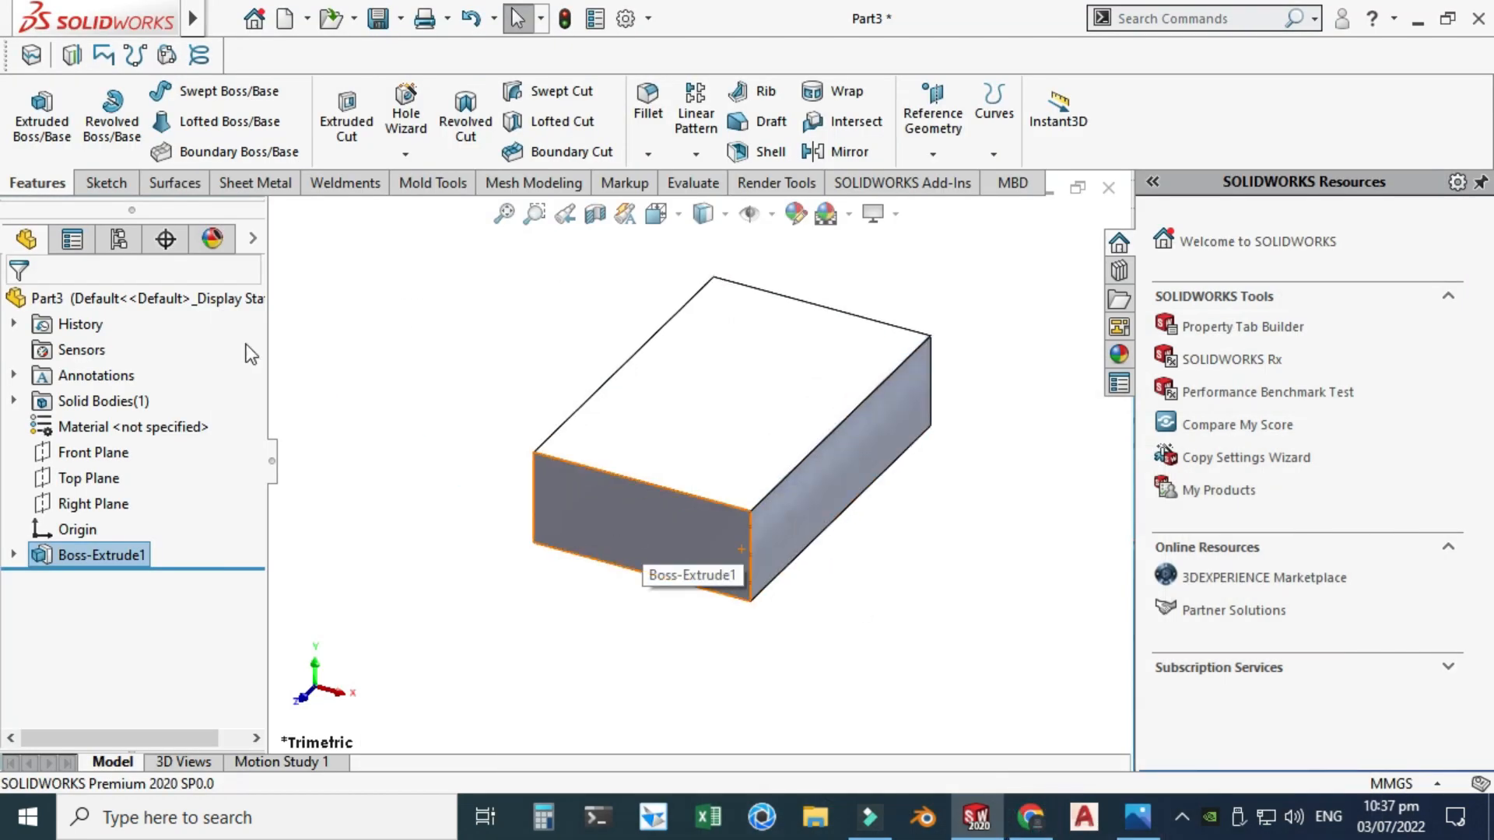
{"action": "left_click", "coordinate": [106, 182]}
{"action": "left_click", "coordinate": [32, 109]}
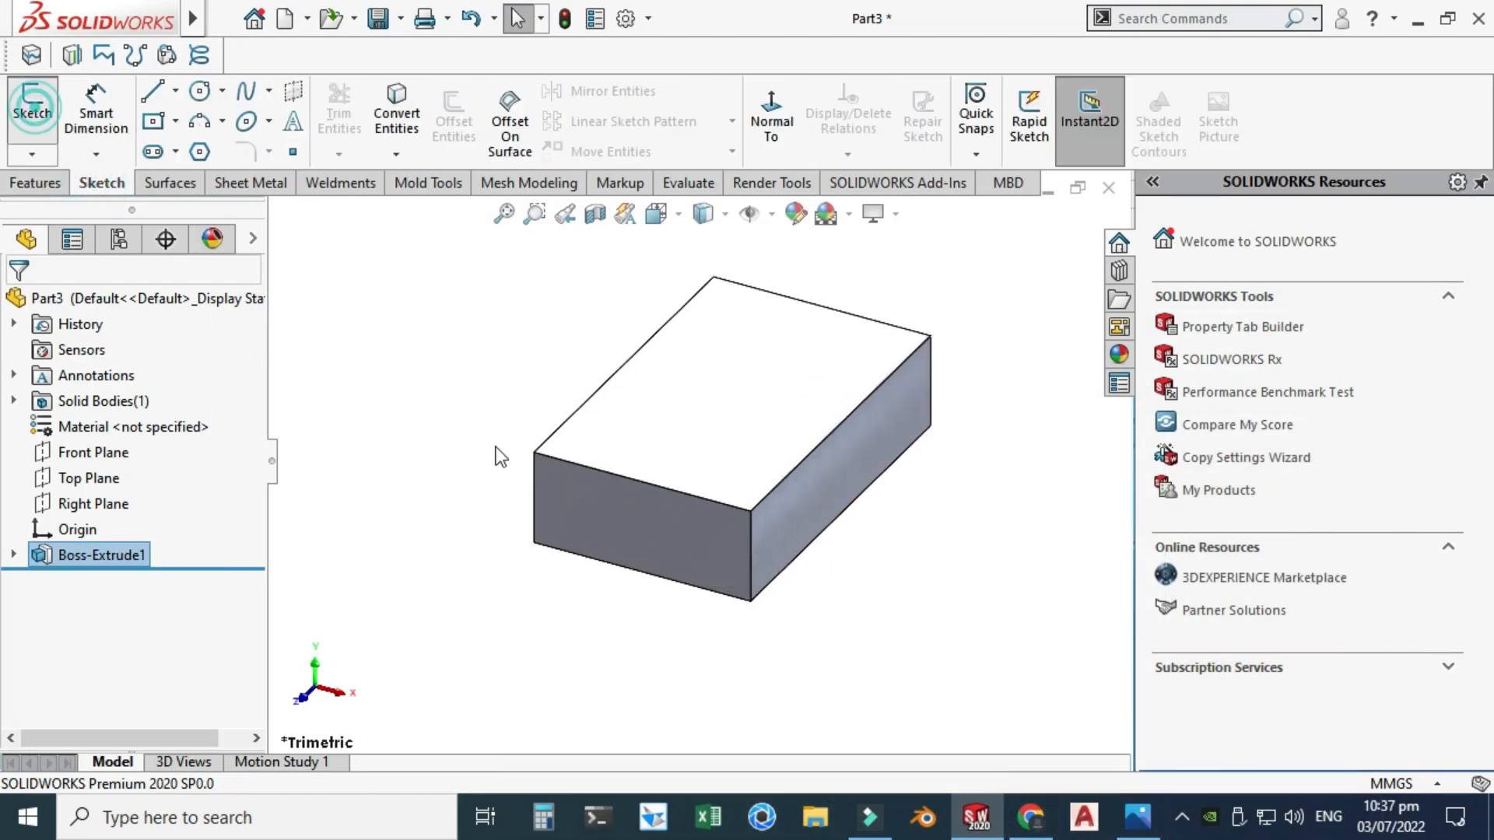
{"action": "left_click", "coordinate": [671, 512]}
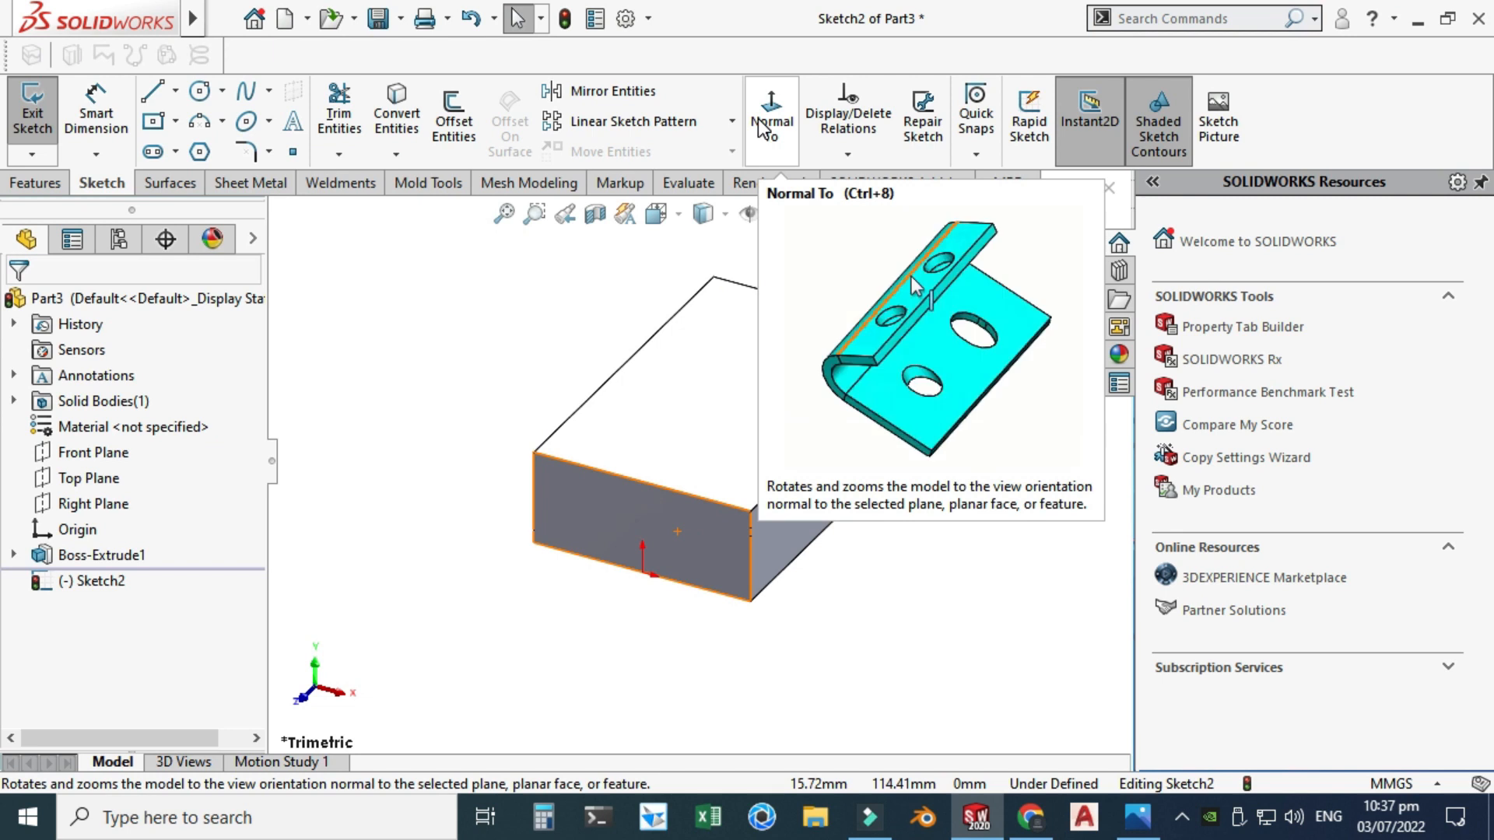
{"action": "left_click", "coordinate": [662, 214]}
{"action": "left_click", "coordinate": [795, 350]}
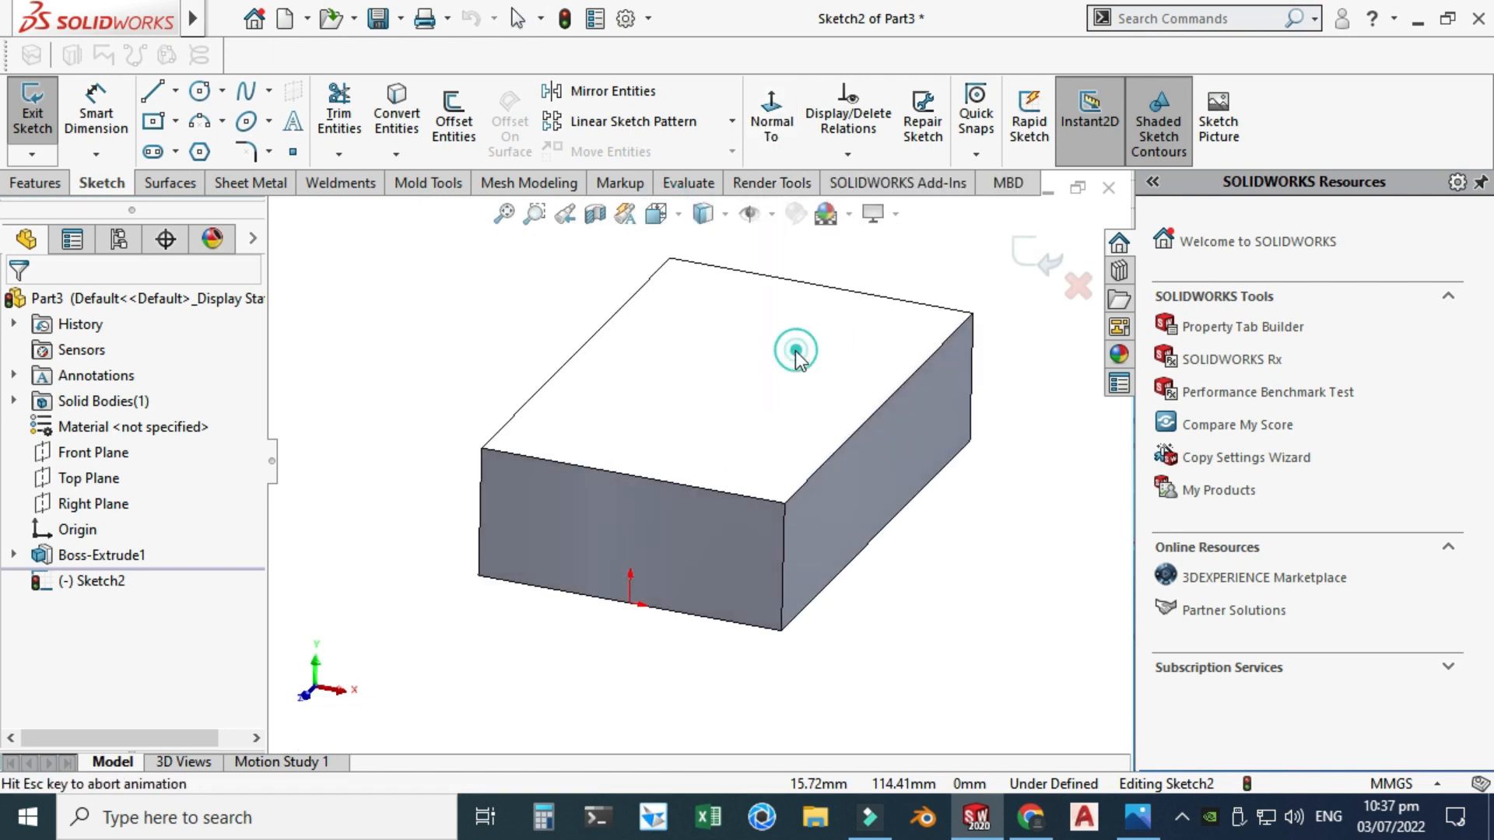
Sketch a corner rectangle for the slot, rising from the front face's bottom edge and spanning the origin
{"action": "left_click", "coordinate": [175, 121]}
{"action": "left_click", "coordinate": [190, 152]}
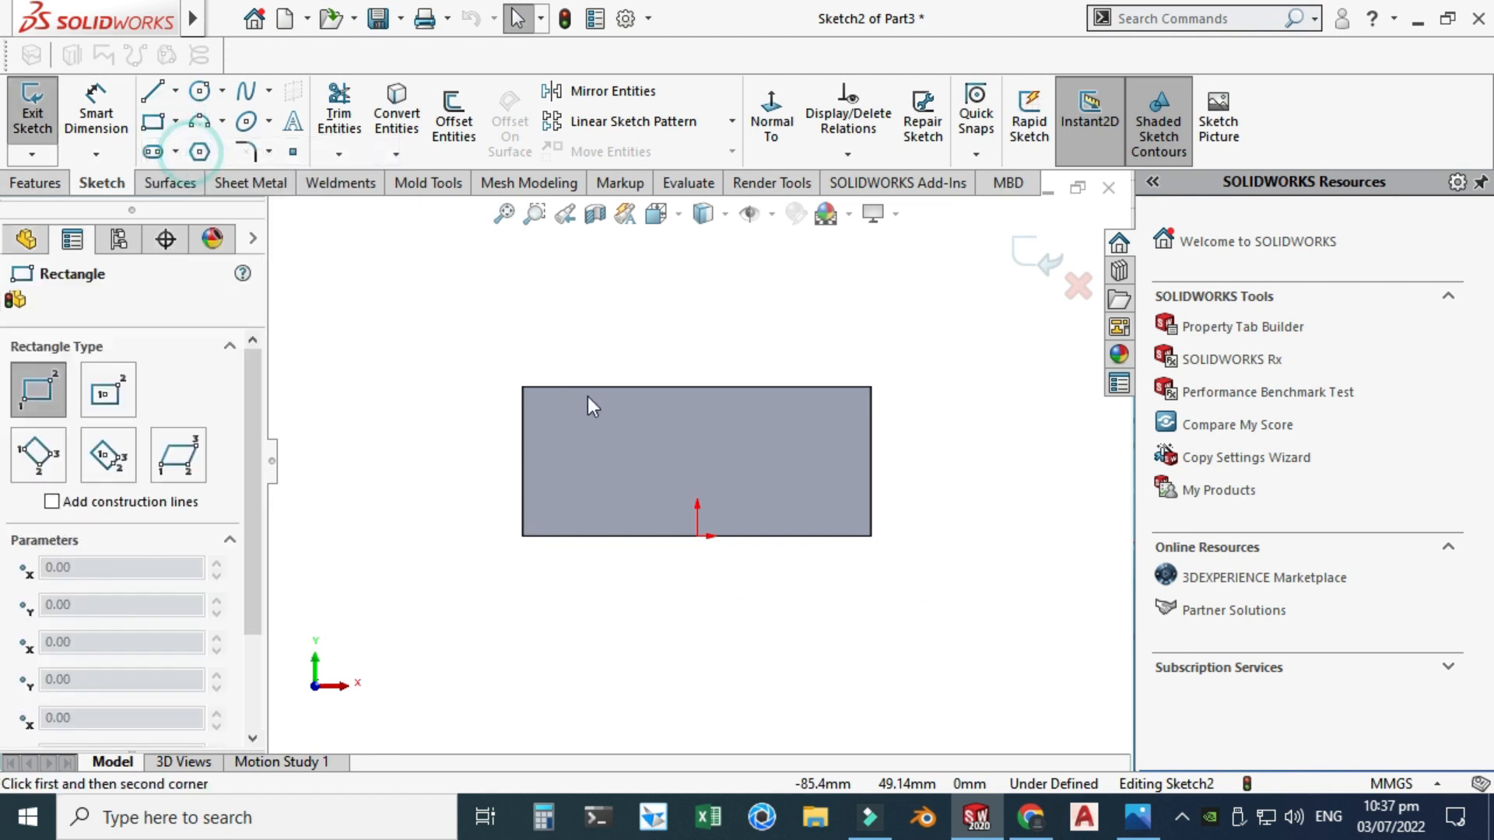
{"action": "left_click", "coordinate": [605, 569]}
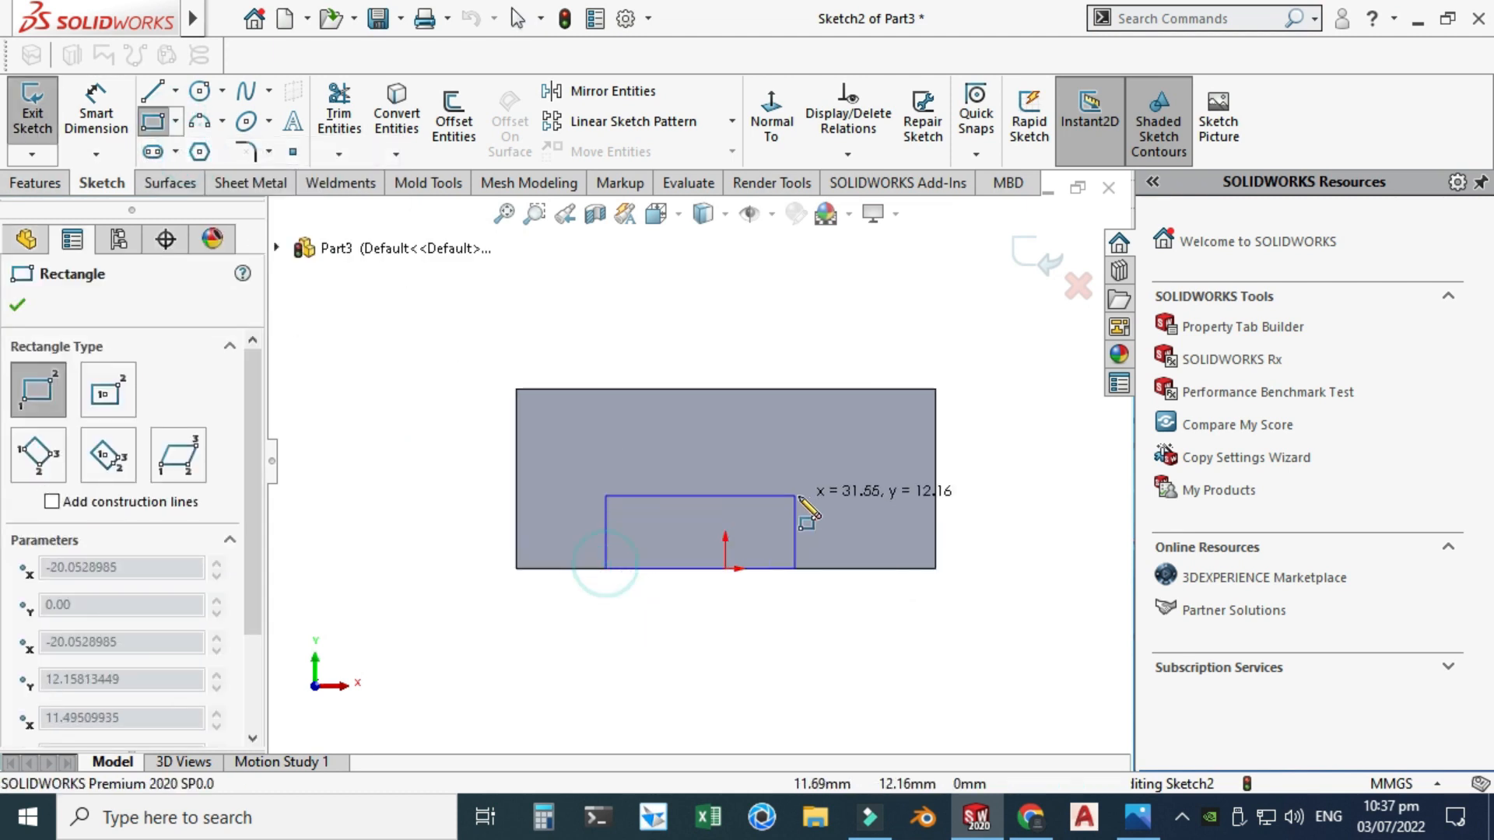
{"action": "left_click", "coordinate": [833, 485]}
{"action": "key", "text": "Escape"}
Draw a vertical centerline from the midpoint of the front face's top edge down to the origin
{"action": "left_click", "coordinate": [174, 90]}
{"action": "left_click", "coordinate": [188, 123]}
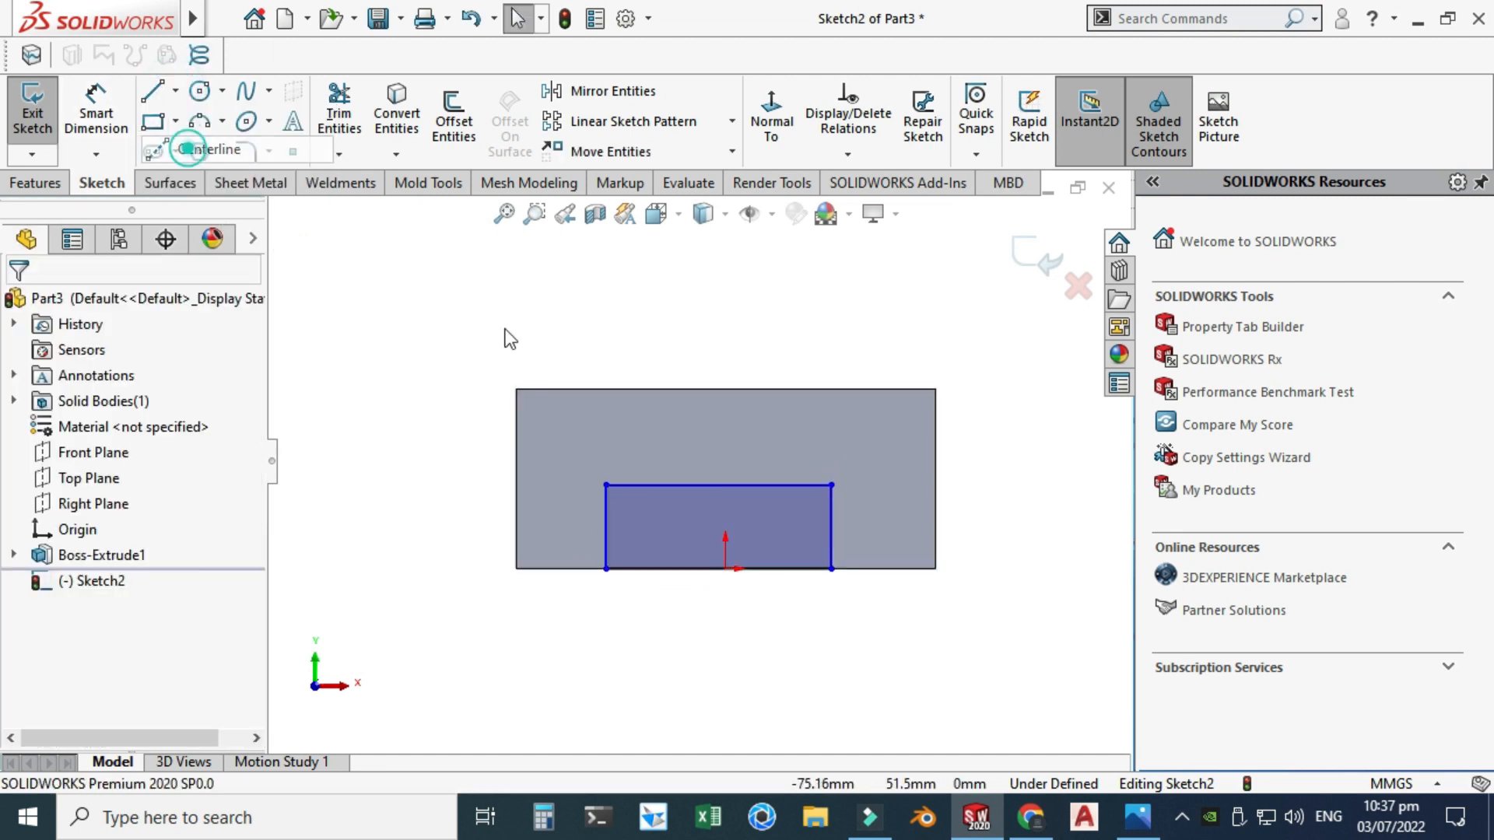
{"action": "left_click", "coordinate": [723, 388]}
{"action": "left_click", "coordinate": [725, 569]}
{"action": "key", "text": "Escape"}
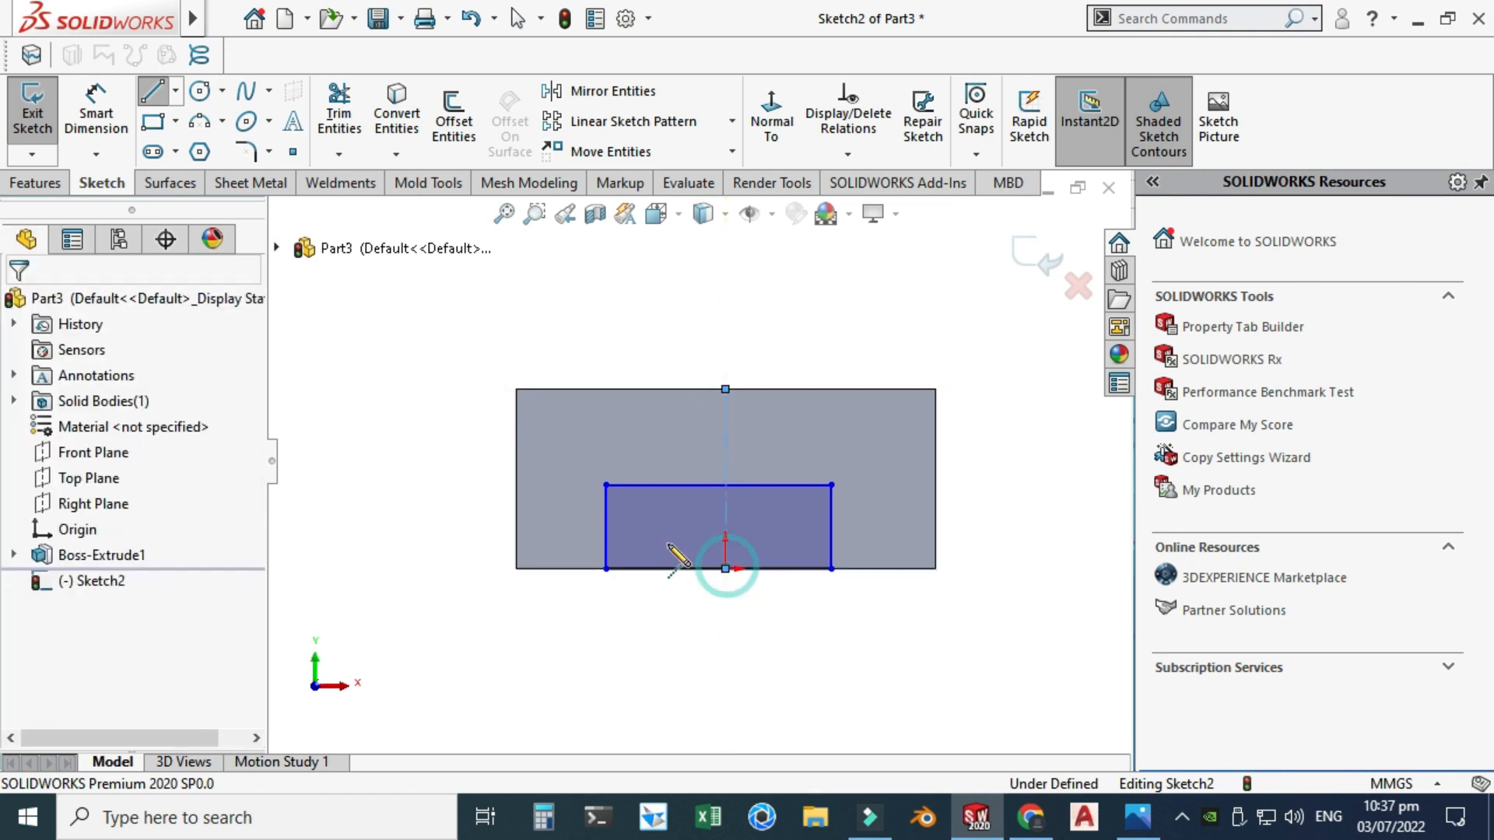
Make the slot rectangle's two vertical sides symmetric about the centerline and test the relation by moving one side
{"action": "left_click", "coordinate": [606, 534]}
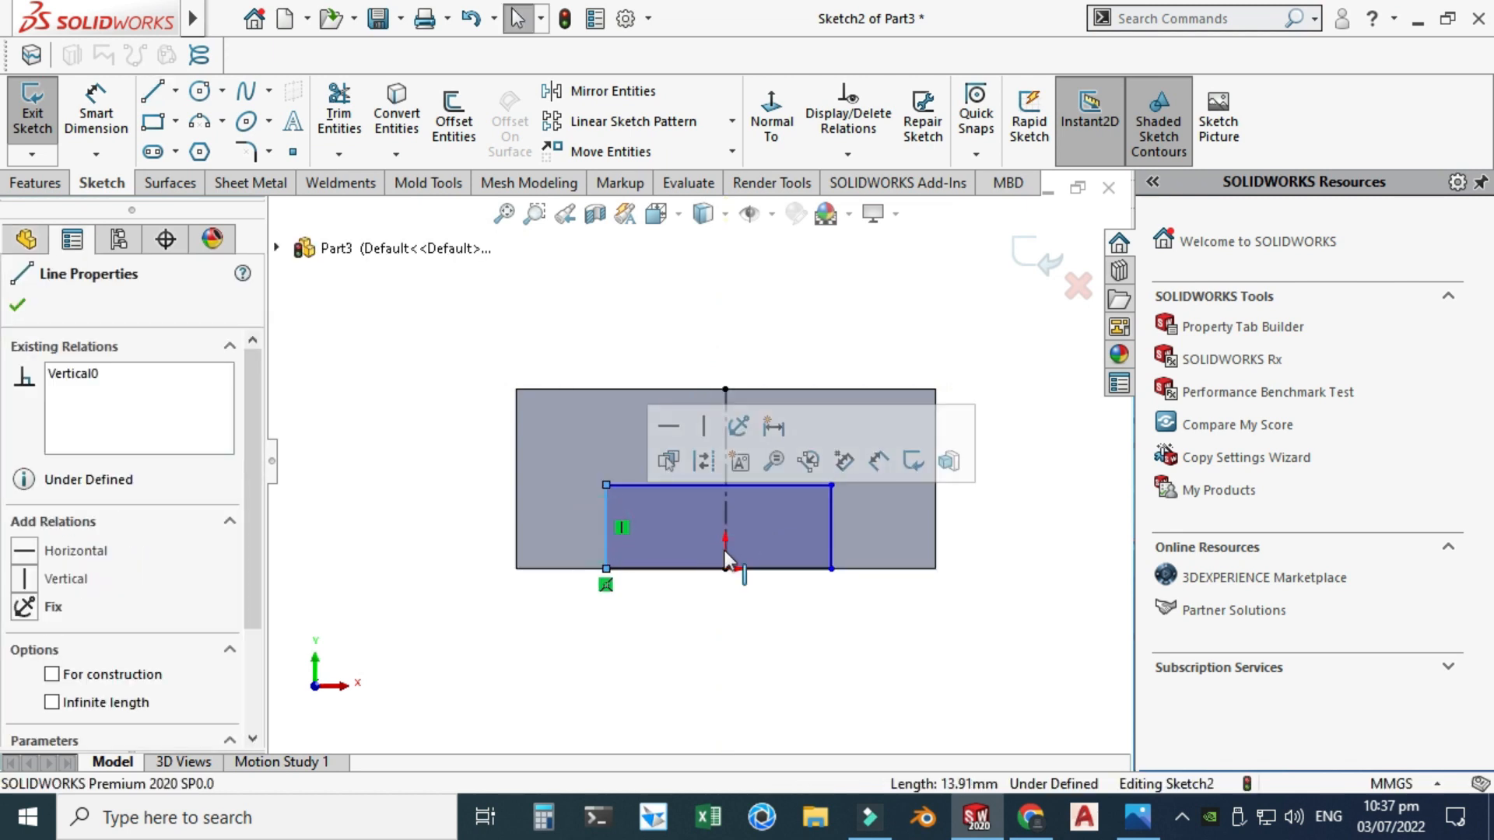
{"action": "left_click", "coordinate": [830, 517], "text": "ctrl"}
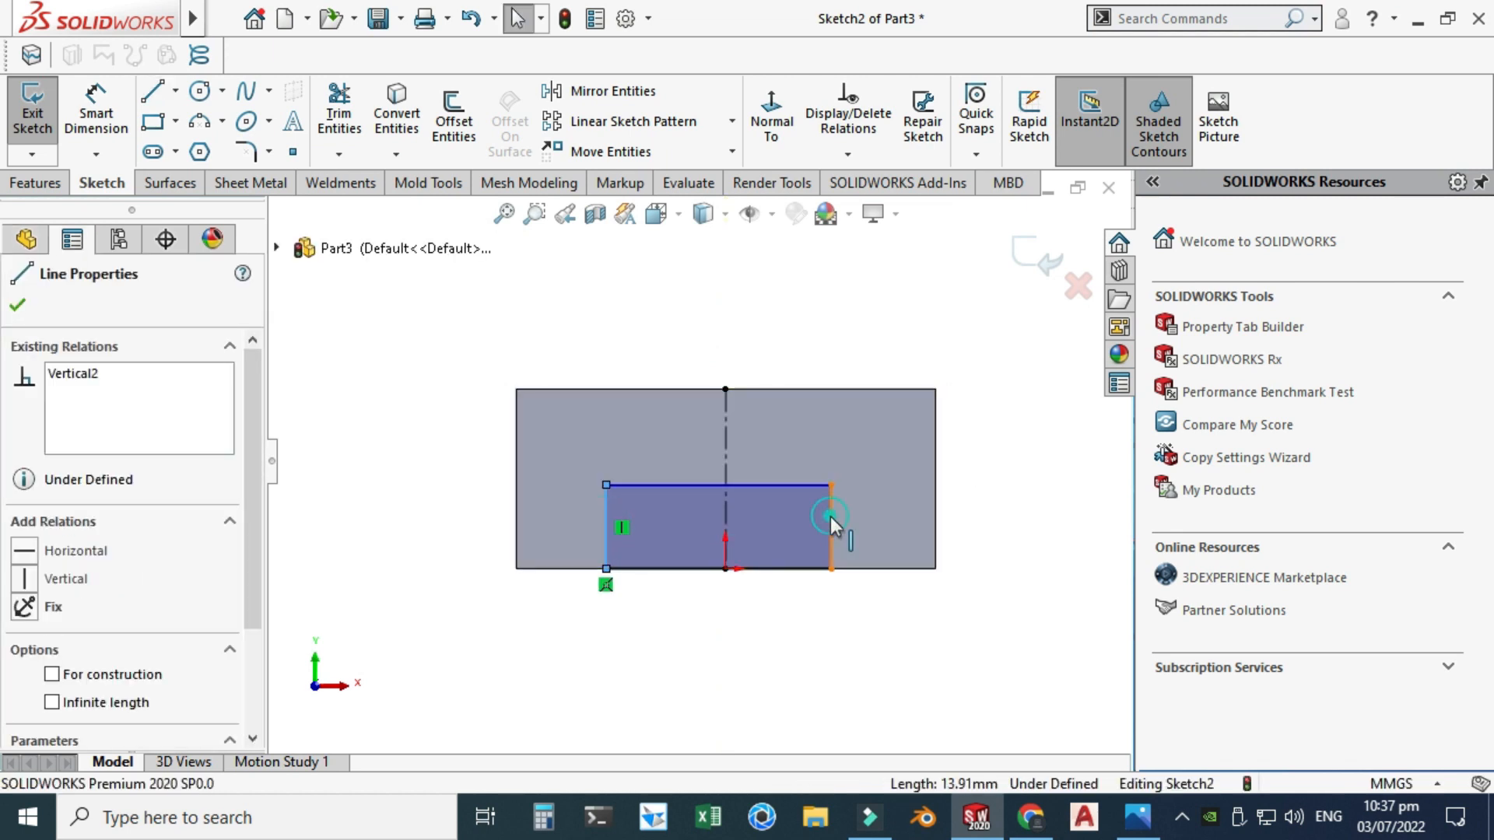
{"action": "left_click", "coordinate": [728, 511], "text": "ctrl"}
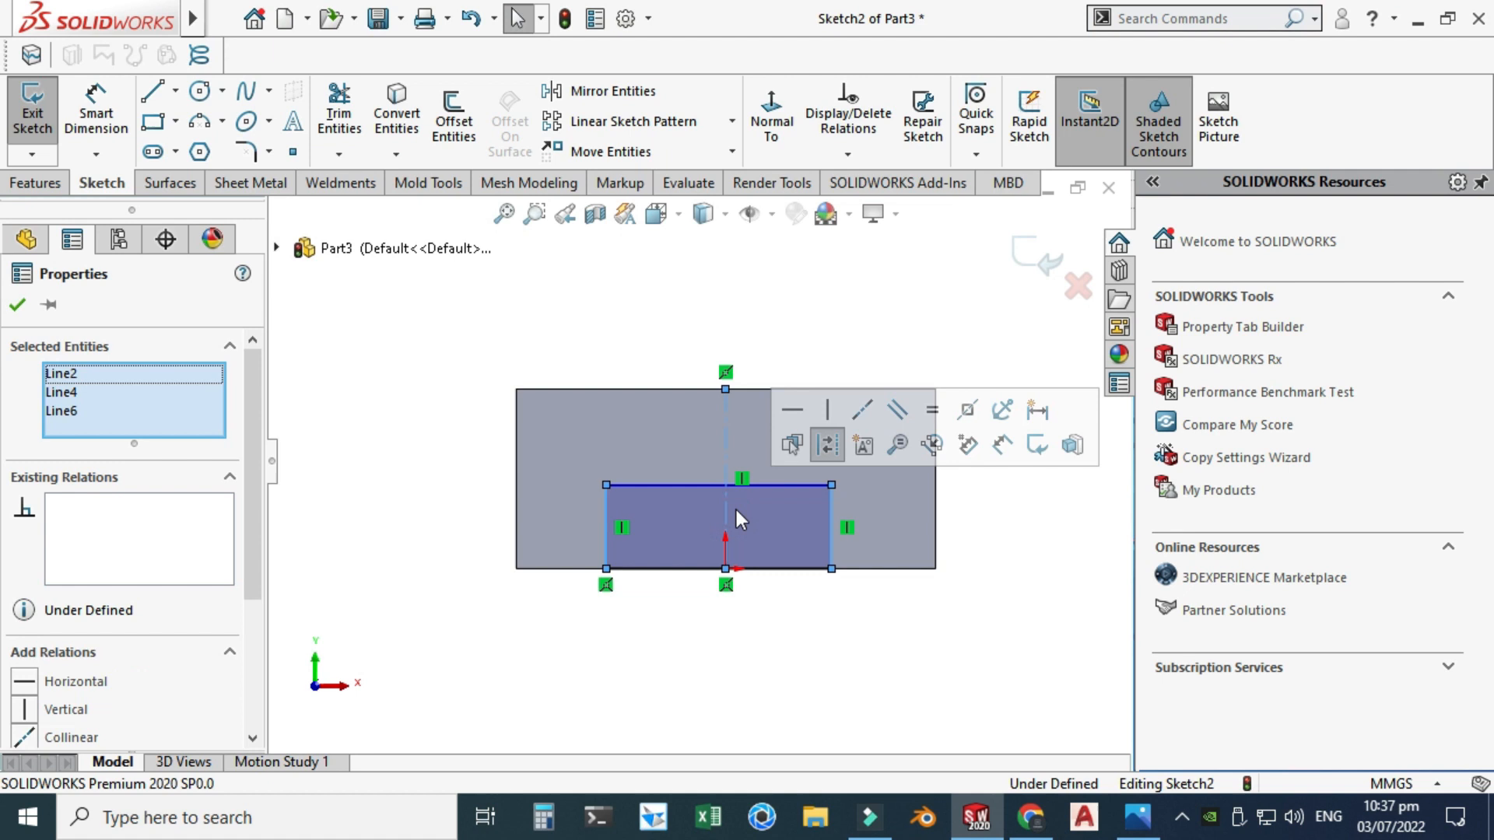
{"action": "left_click", "coordinate": [969, 414]}
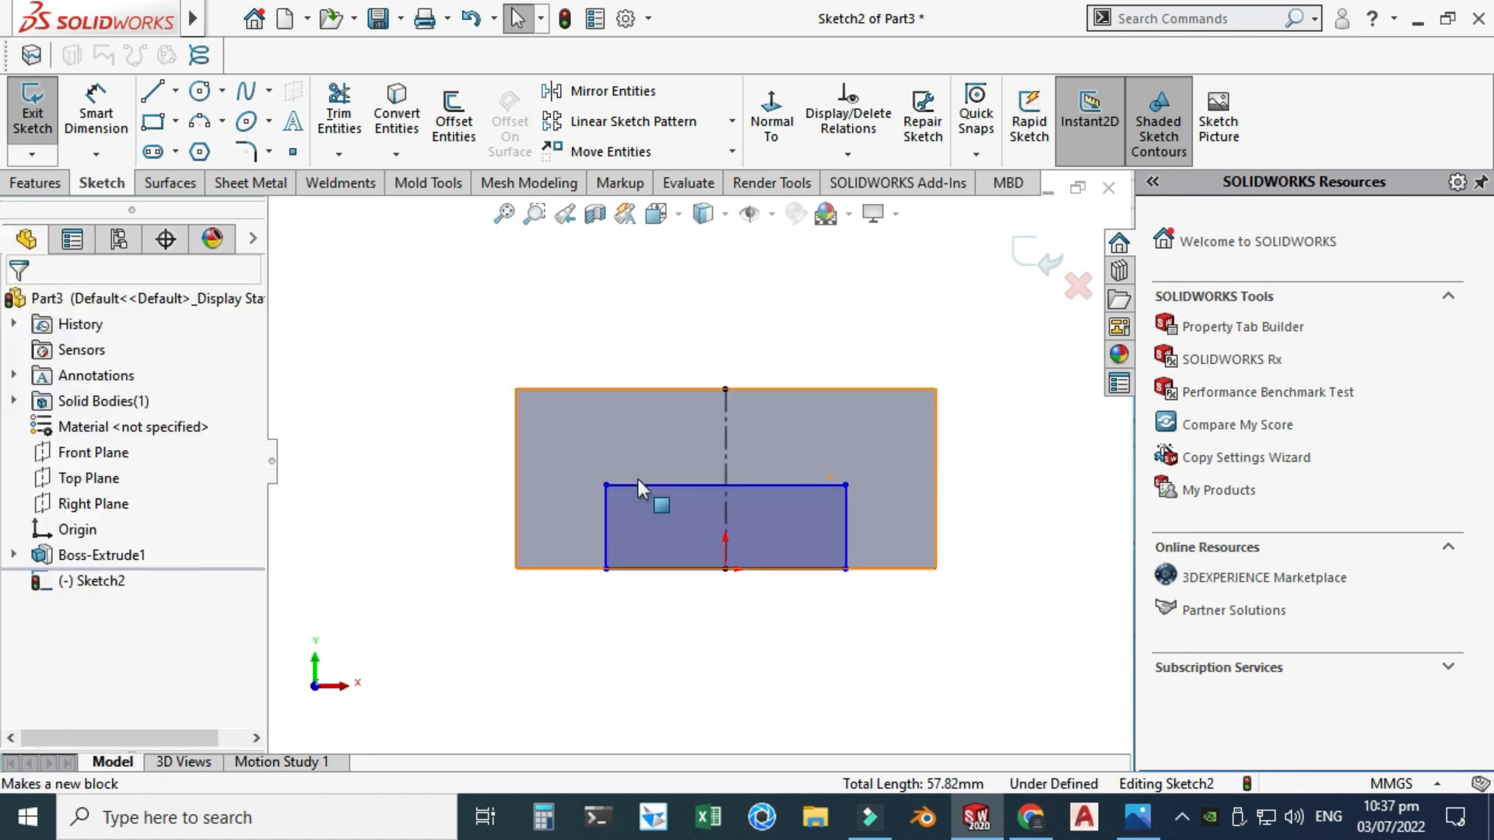
{"action": "mouse_move", "coordinate": [607, 520]}
{"action": "left_mouse_down"}
{"action": "mouse_move", "coordinate": [567, 510]}
{"action": "mouse_move", "coordinate": [622, 506]}
{"action": "left_mouse_up"}
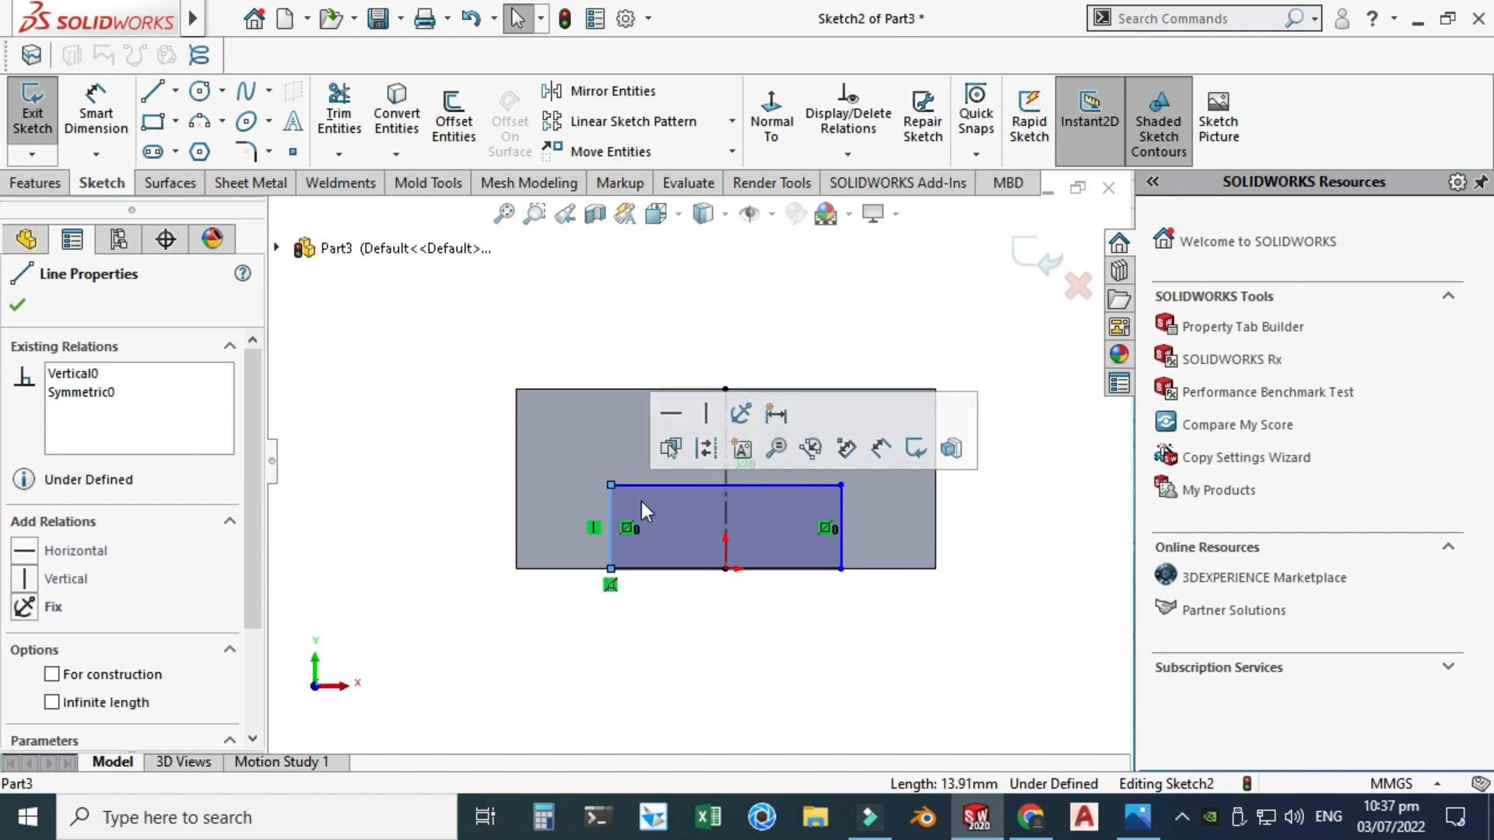
Consult the slot dimensions in the reference drawing and set the distance from the slot's right side to the block's right edge to 15 mm
{"action": "left_click", "coordinate": [1030, 817]}
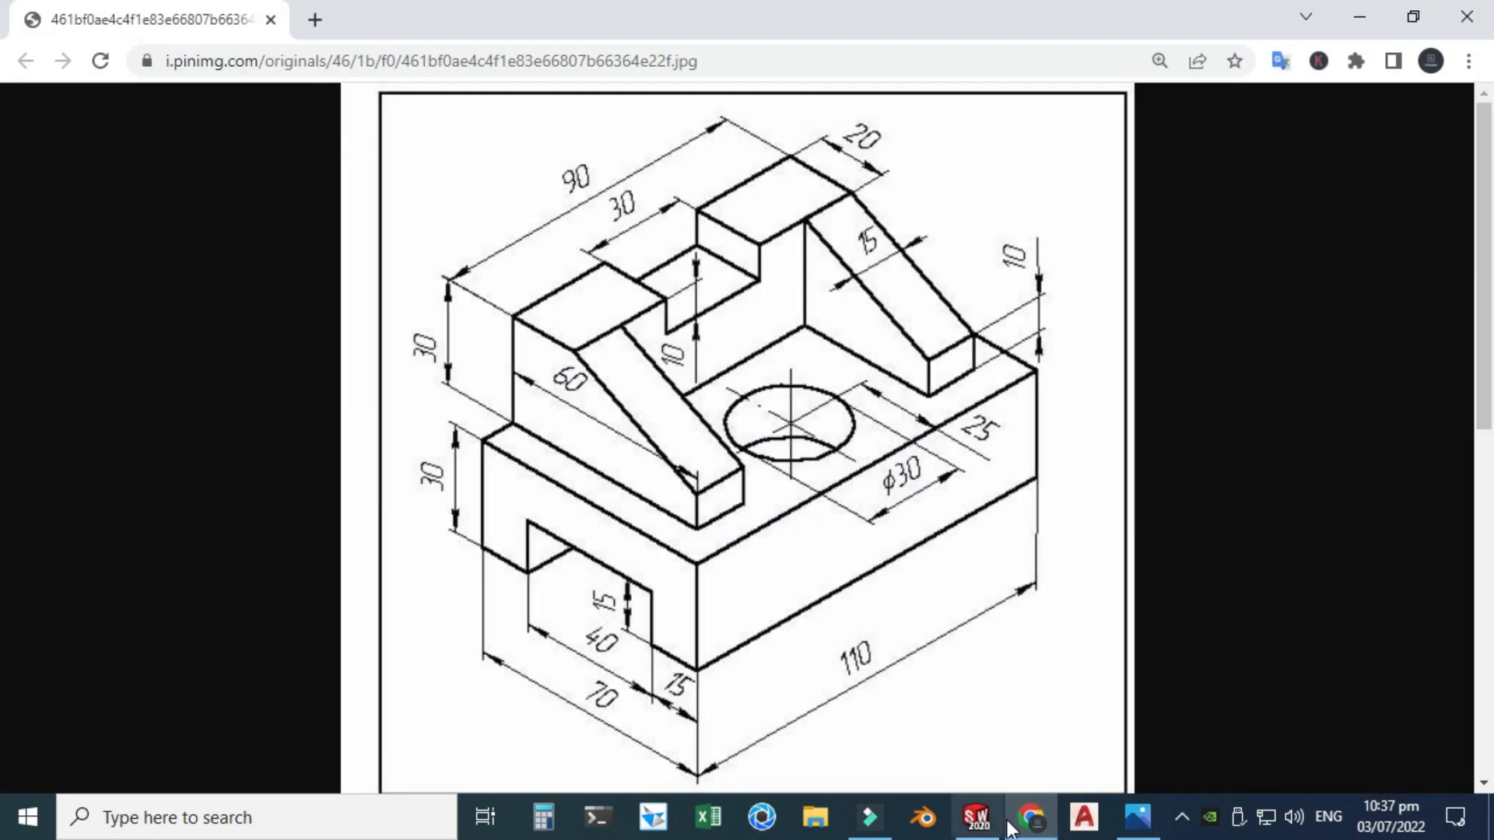
{"action": "left_click", "coordinate": [974, 815]}
{"action": "scroll", "coordinate": [893, 557], "scroll_direction": "down", "scroll_amount": 2}
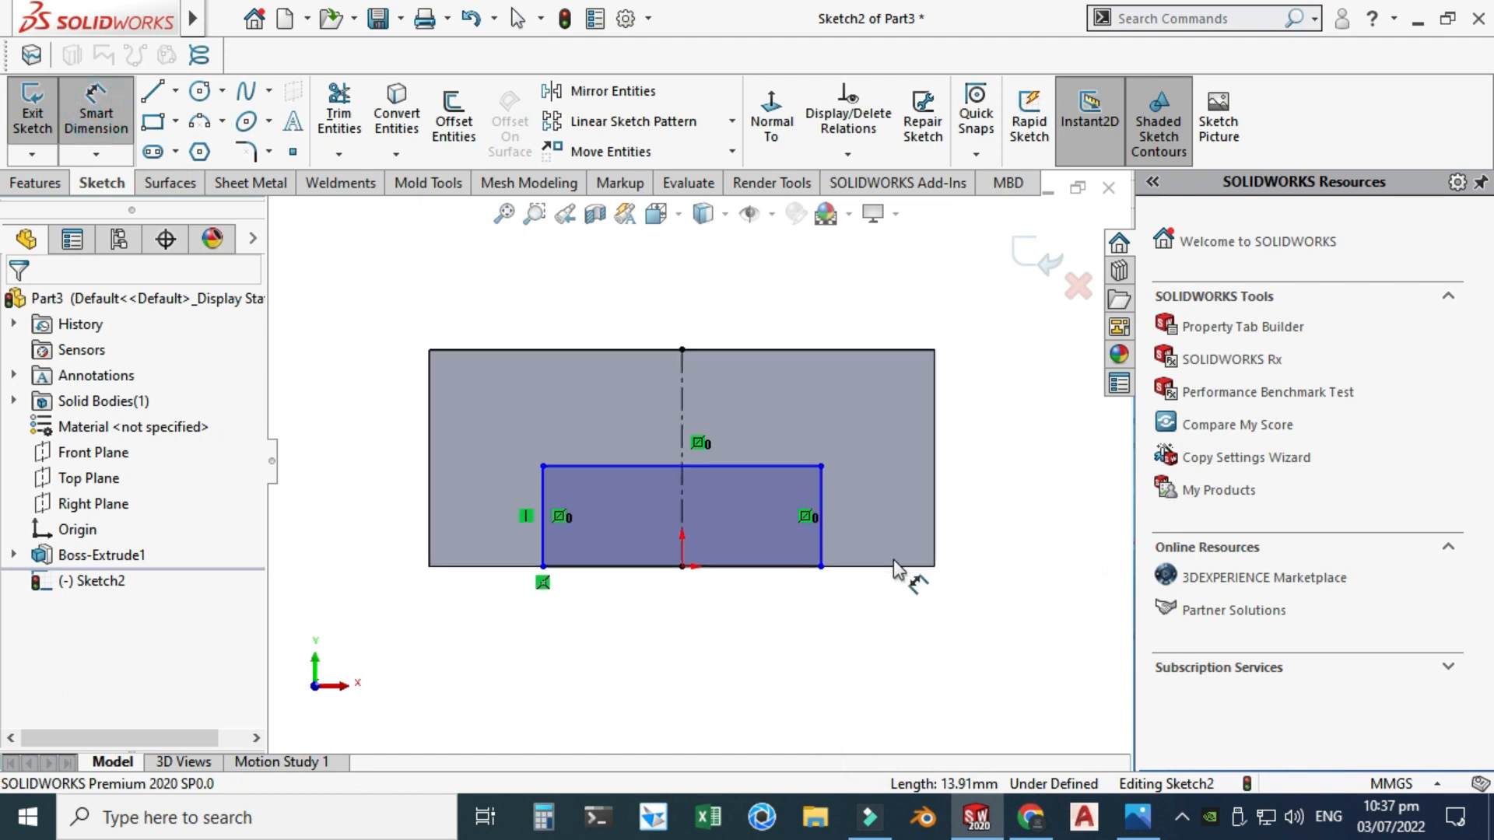
{"action": "left_click", "coordinate": [935, 534]}
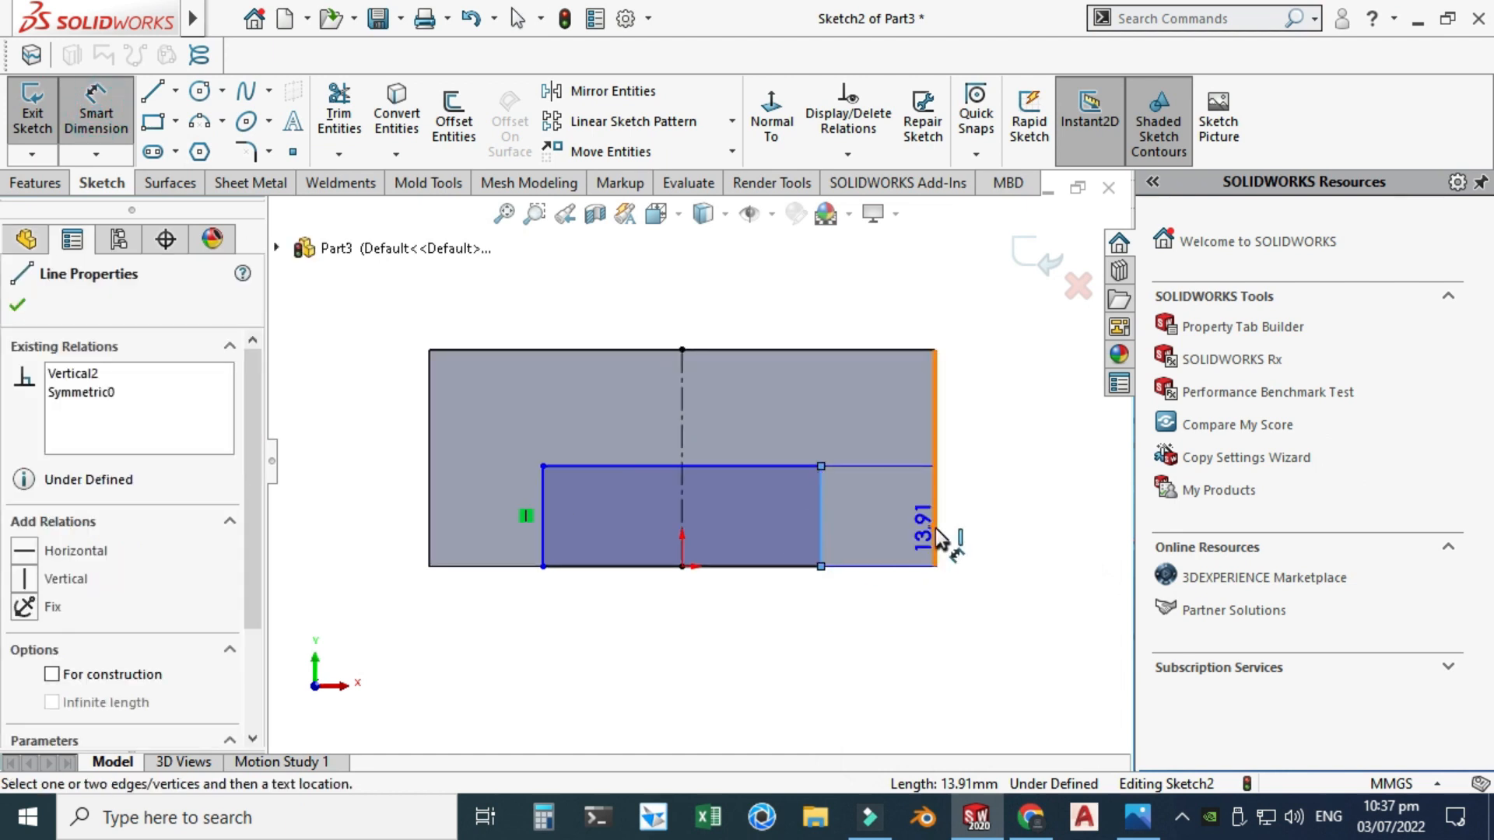
{"action": "left_click", "coordinate": [939, 534]}
{"action": "left_click", "coordinate": [909, 642]}
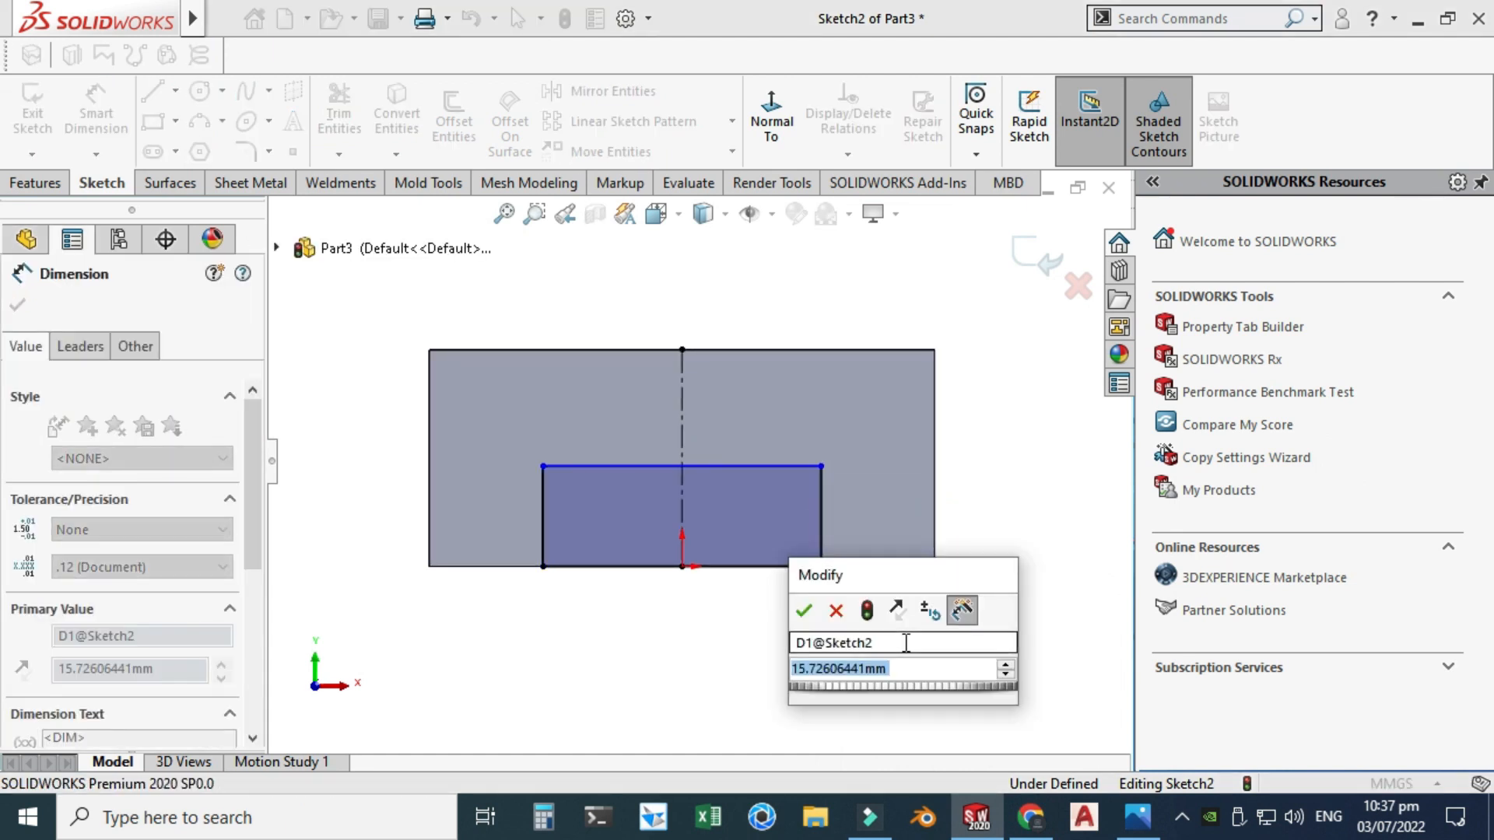
{"action": "type", "text": "15"}
{"action": "key", "text": "Return"}
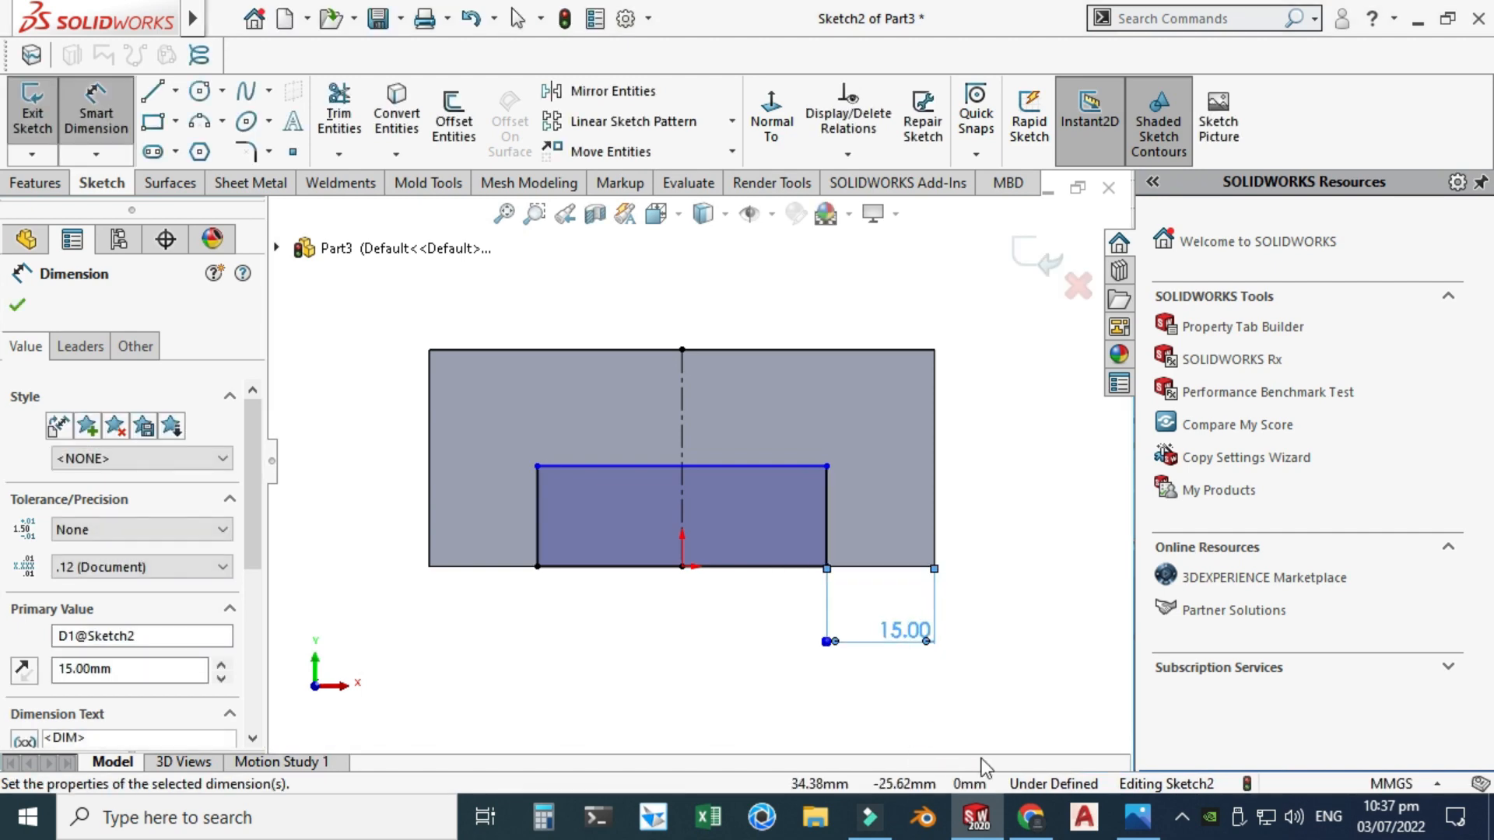
Check the slot's width between its two vertical sides against the reference drawing
{"action": "left_click", "coordinate": [1031, 817]}
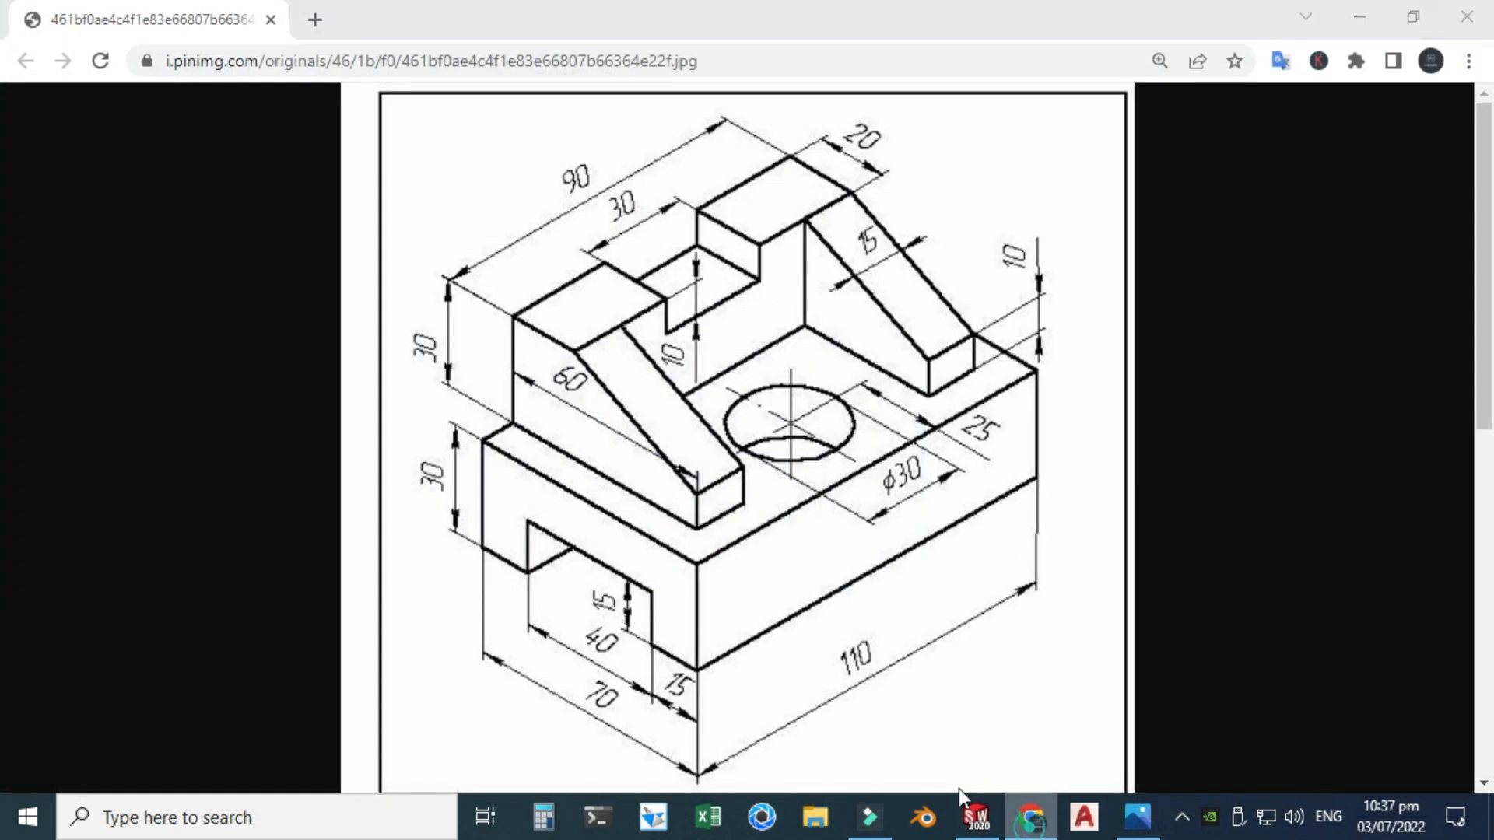
{"action": "left_click", "coordinate": [975, 816]}
{"action": "left_click", "coordinate": [537, 509]}
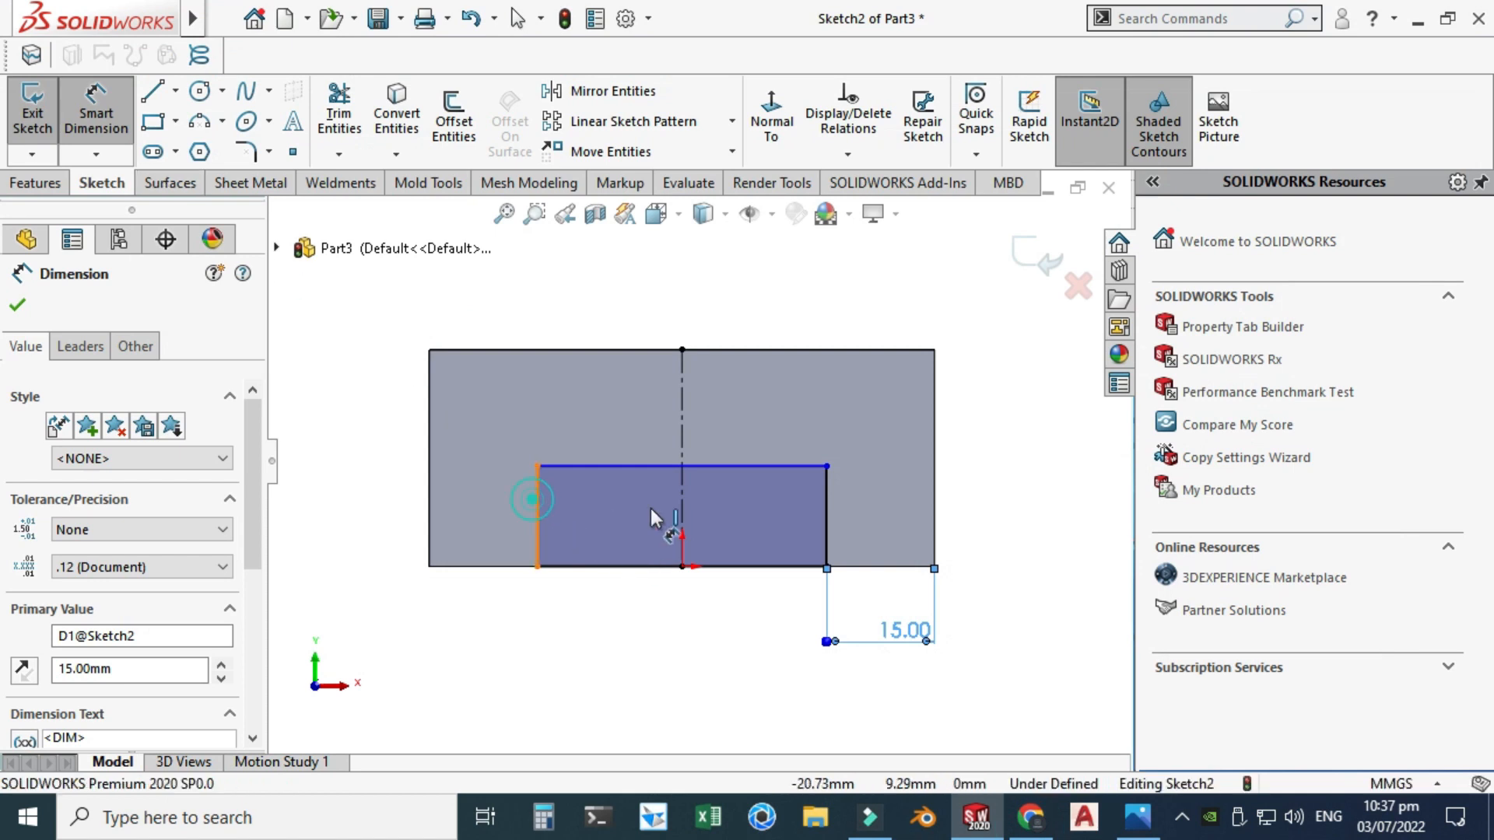
{"action": "left_click", "coordinate": [826, 514]}
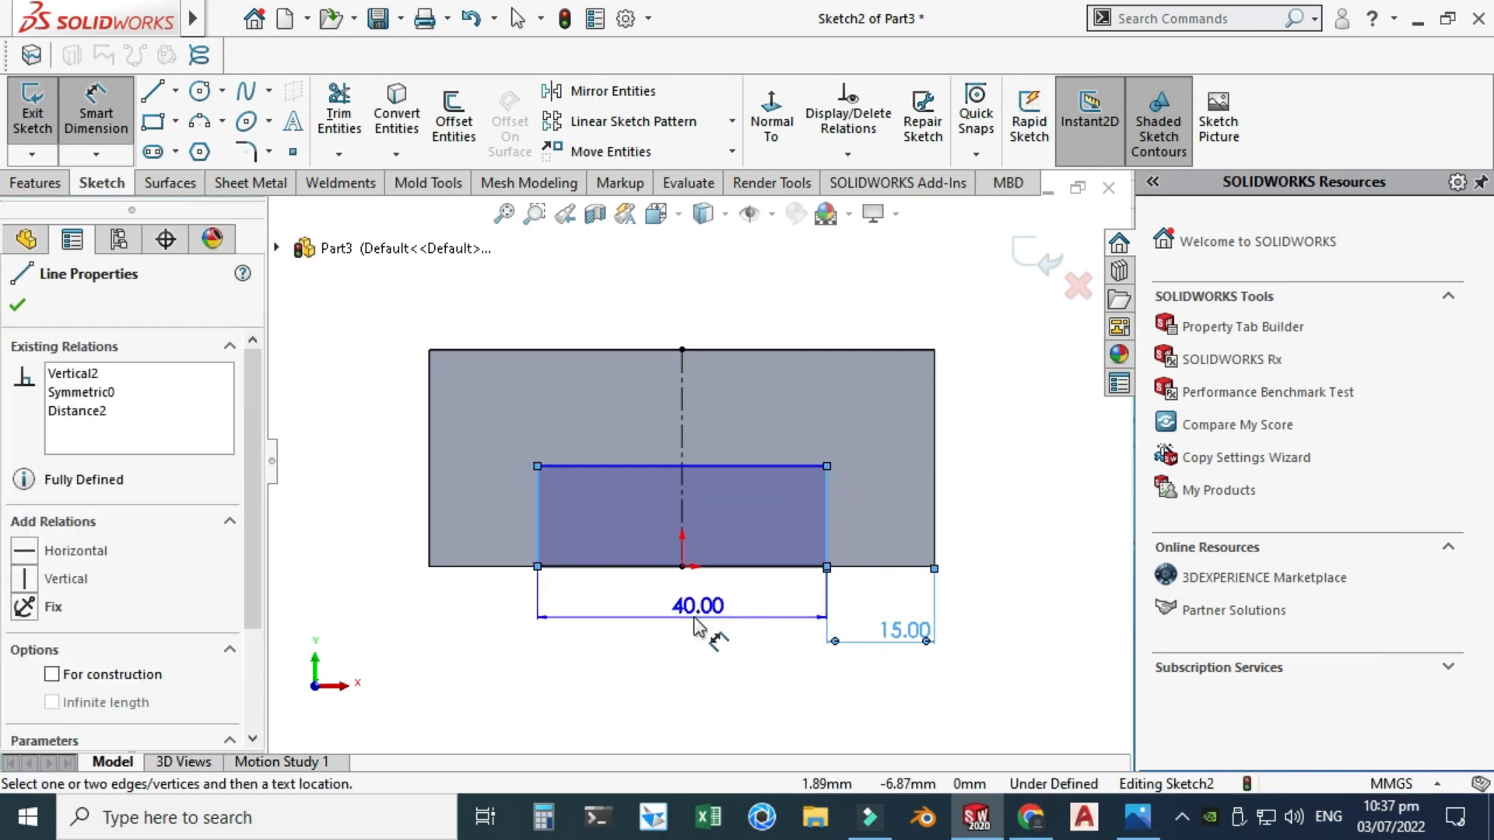
{"action": "key", "text": "Escape"}
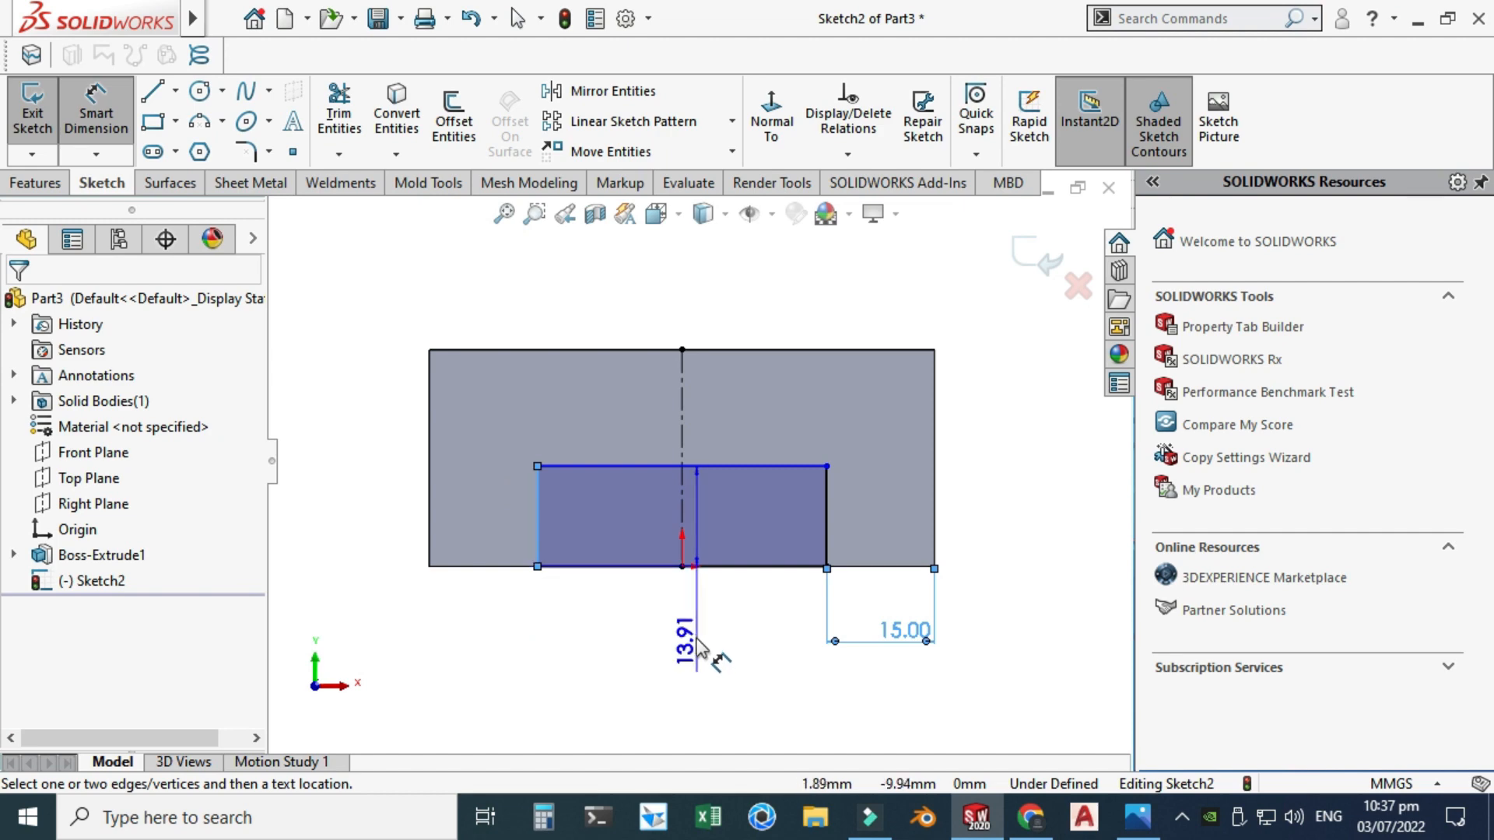
{"action": "key", "text": "Escape"}
Check the slot height in the reference drawing and dimension the rectangle's left side as 15 mm
{"action": "left_click", "coordinate": [1028, 817]}
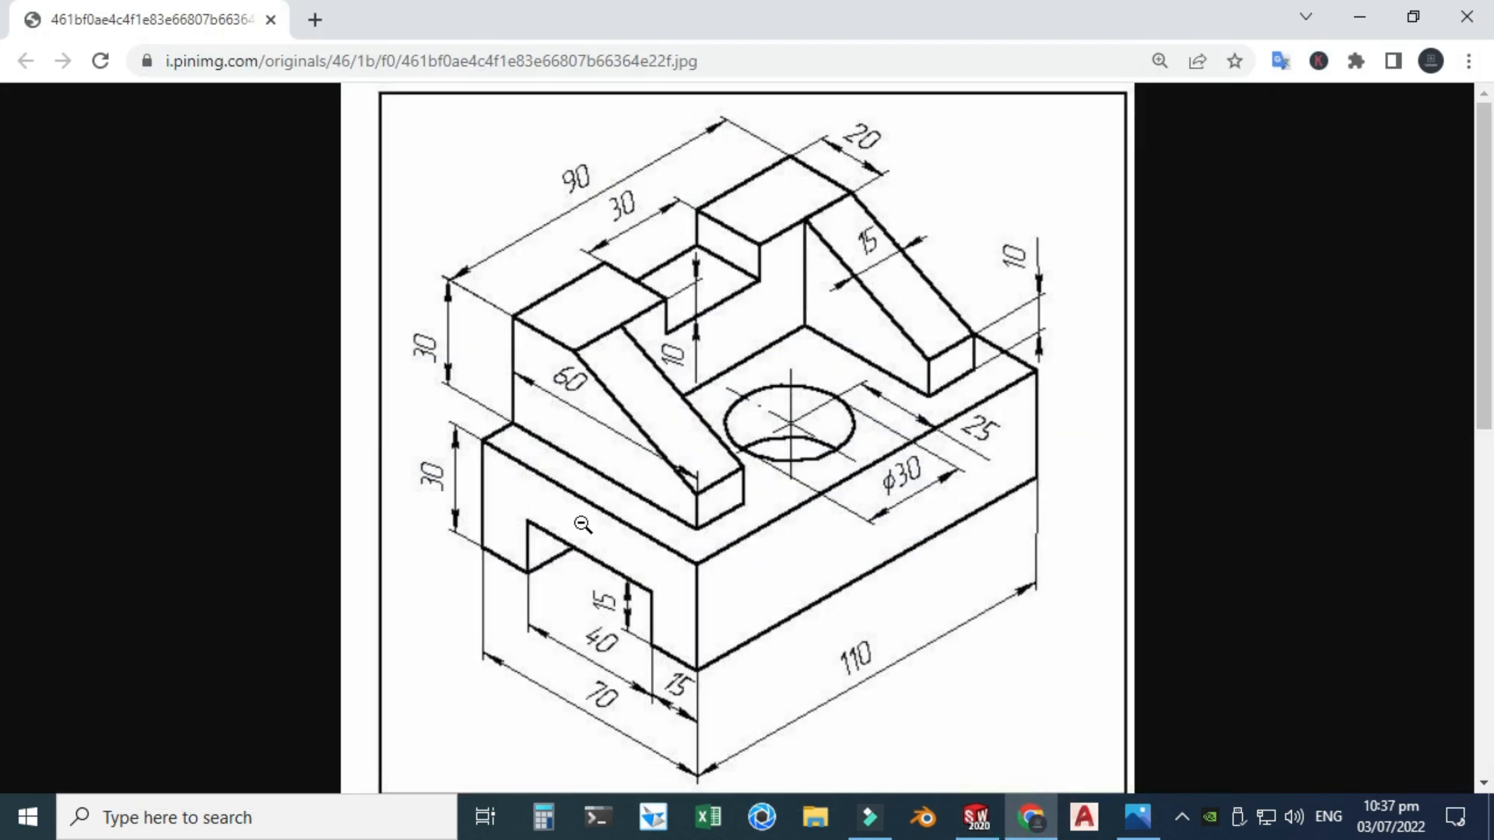
{"action": "left_click", "coordinate": [1029, 816]}
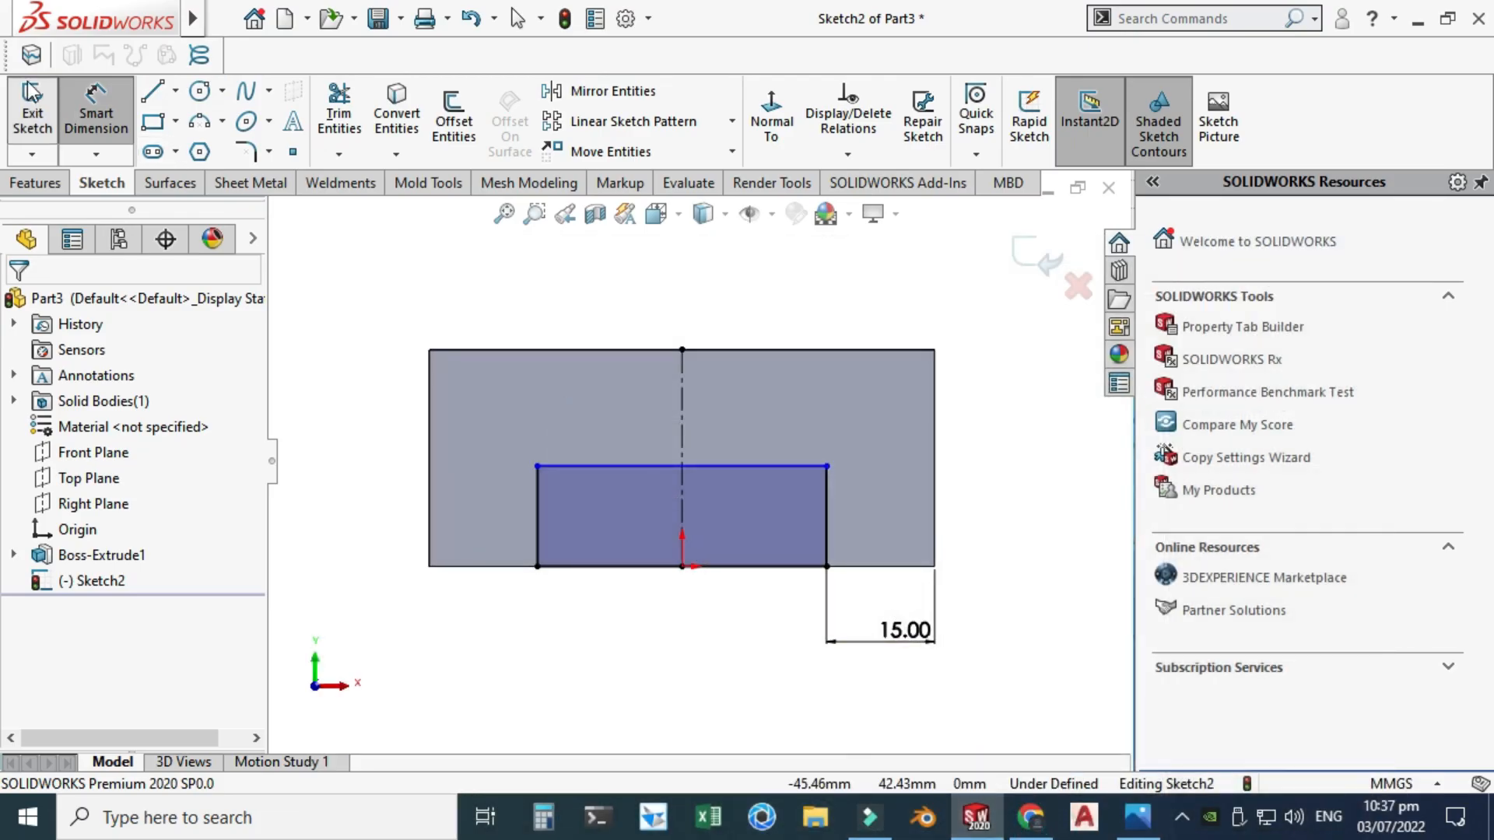
{"action": "left_click", "coordinate": [535, 501]}
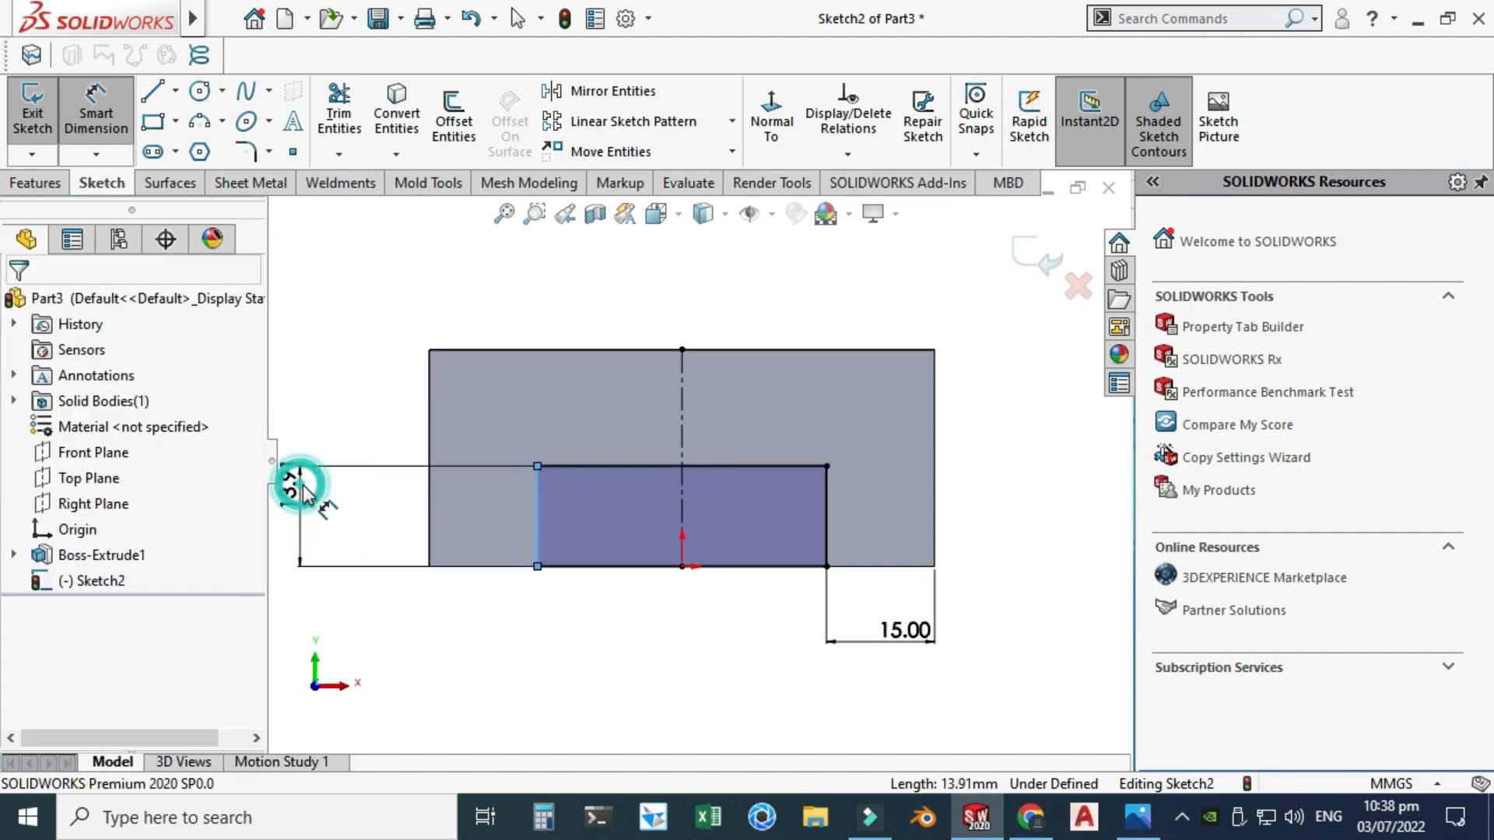
{"action": "left_click", "coordinate": [302, 488]}
{"action": "type", "text": "10"}
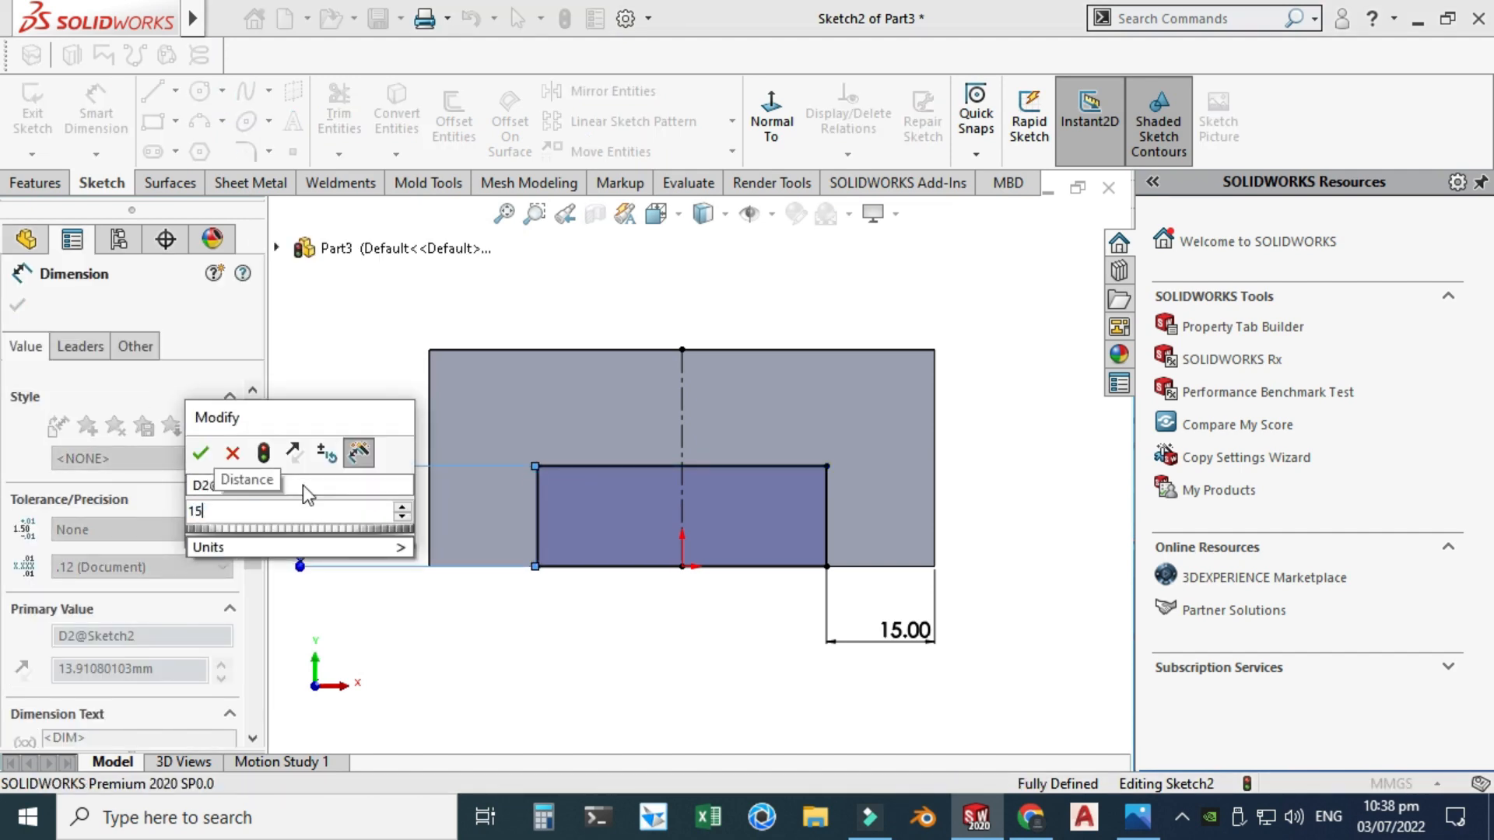
{"action": "key", "text": "Return"}
{"action": "key", "text": "Escape"}
Cut the slot profile through the whole block with an Extruded Cut using the Through All end condition
{"action": "scroll", "coordinate": [701, 459], "scroll_direction": "down", "scroll_amount": 5}
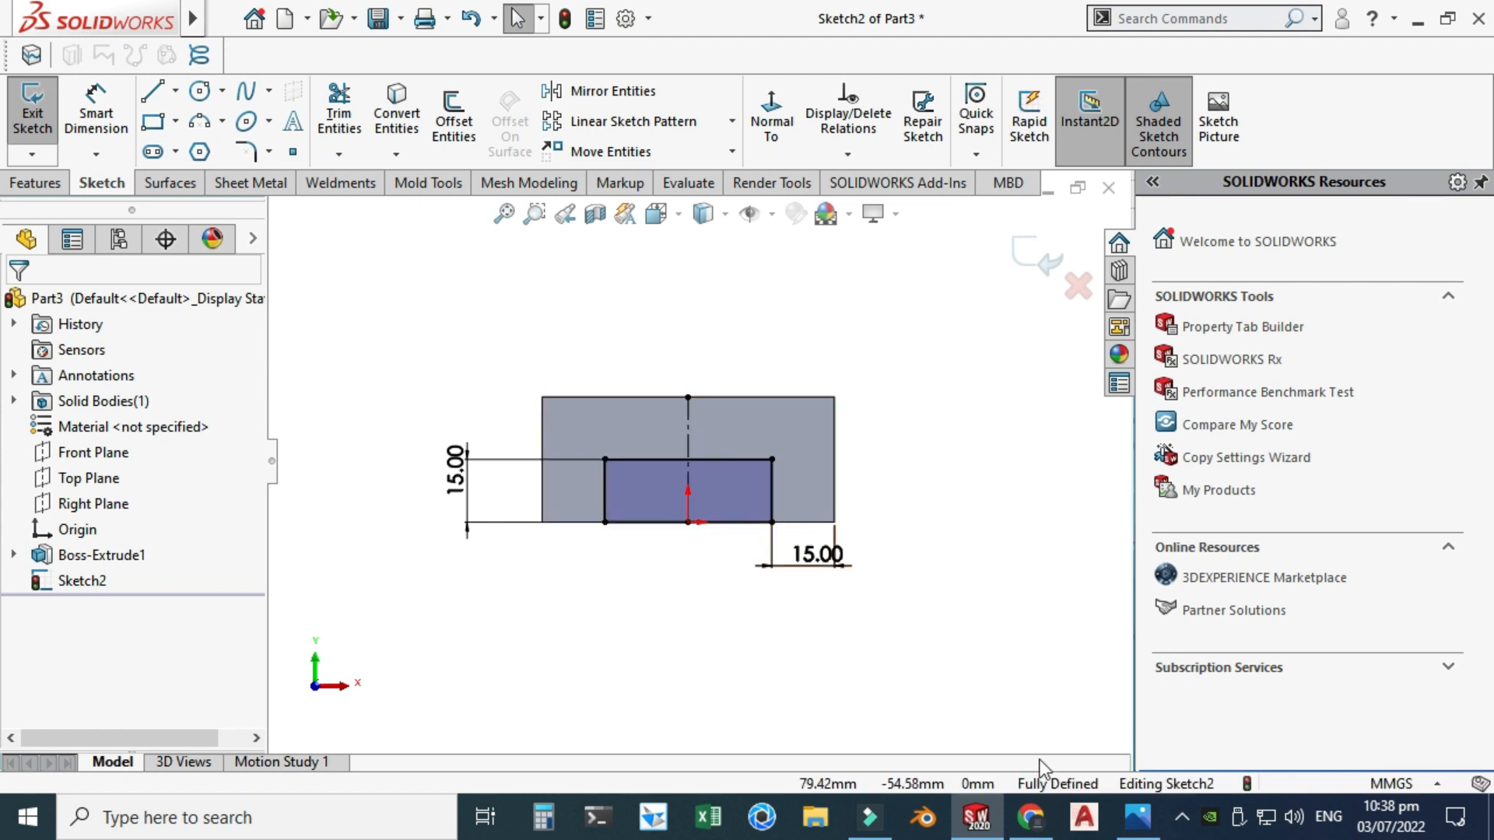
{"action": "key", "text": "ctrl+7"}
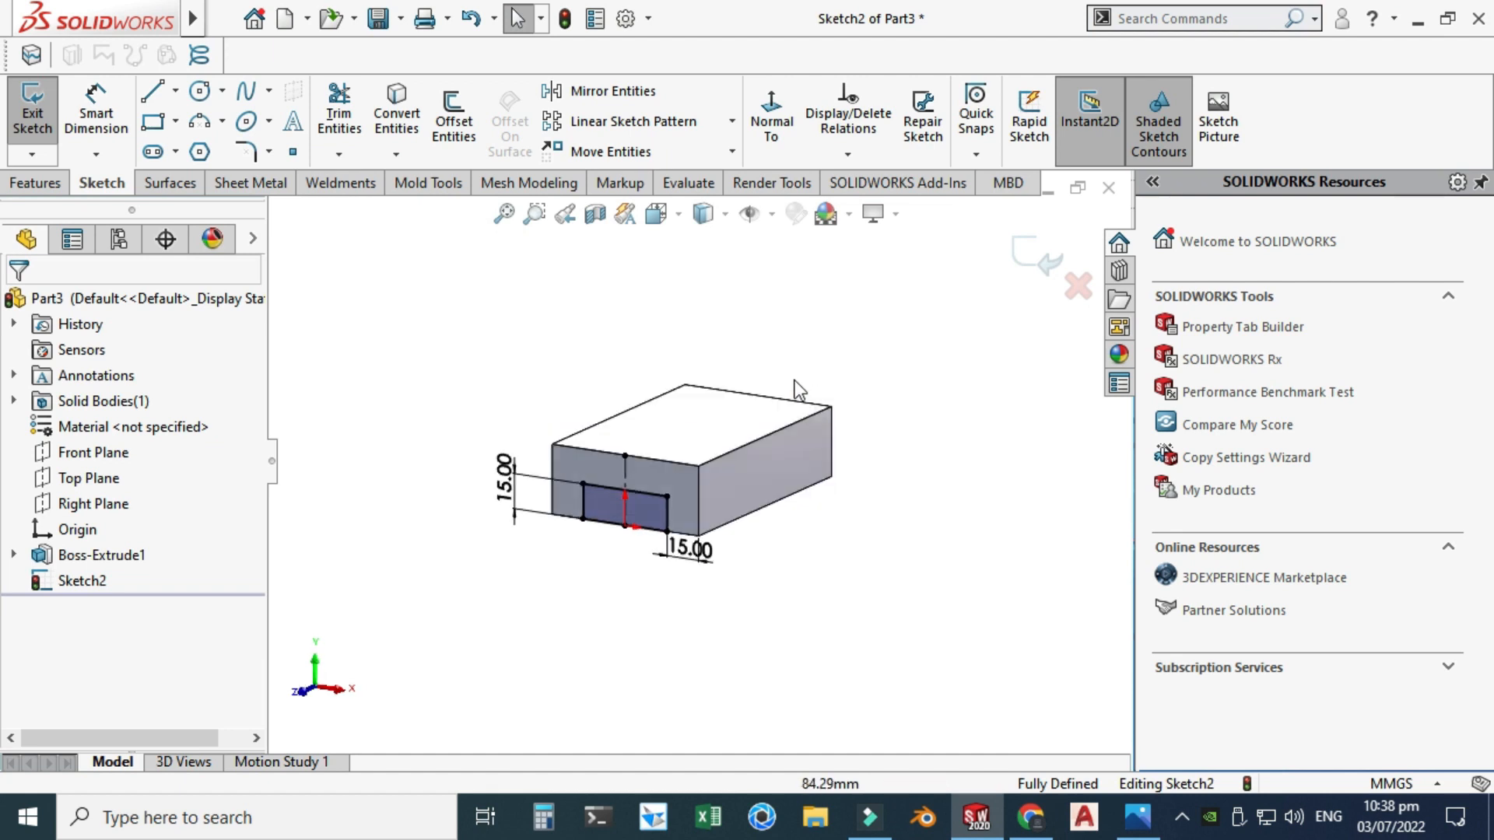
{"action": "left_click", "coordinate": [31, 184]}
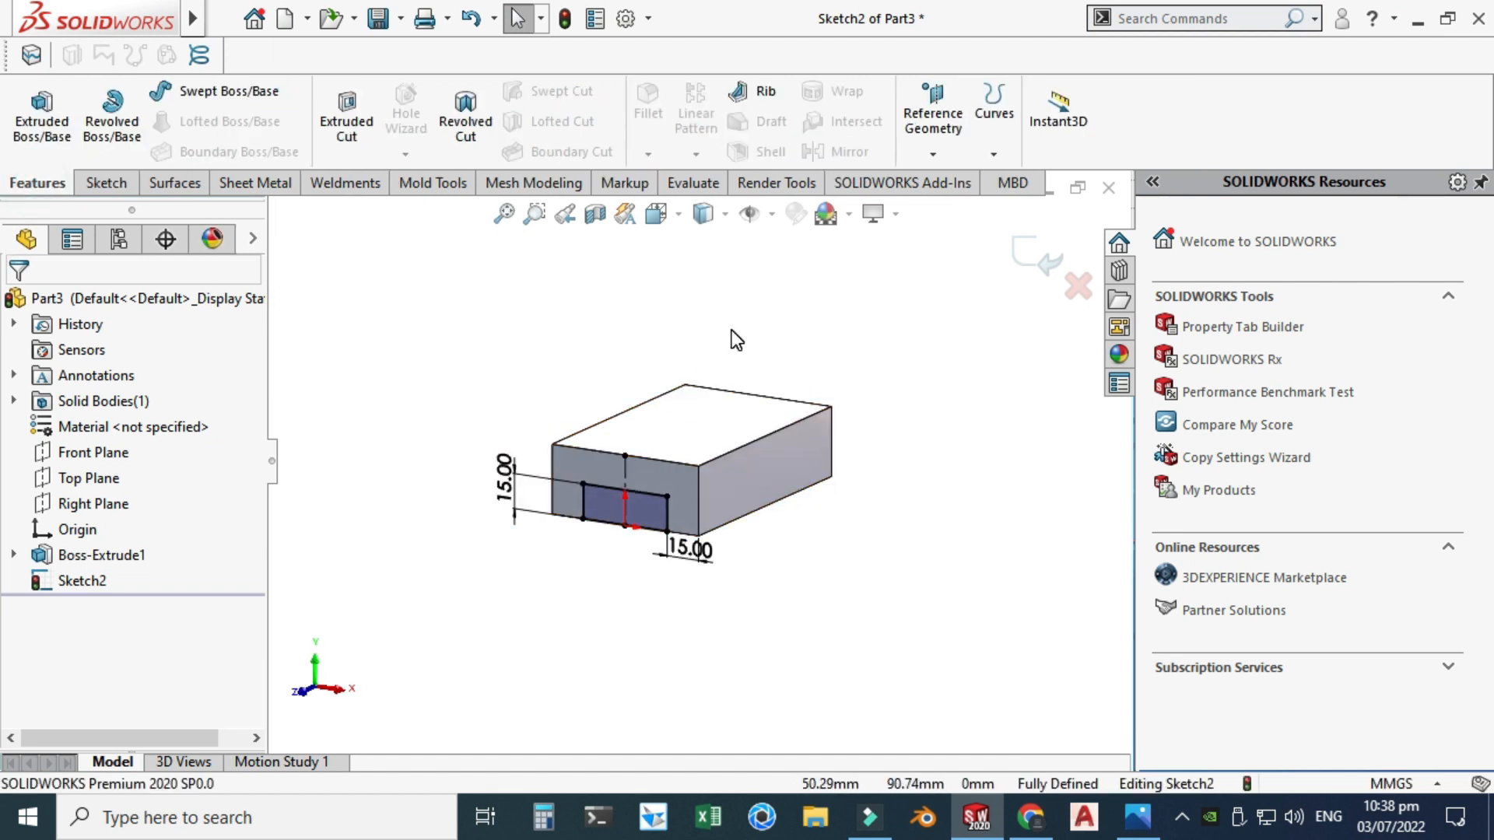
{"action": "scroll", "coordinate": [731, 330], "scroll_direction": "down", "scroll_amount": 1}
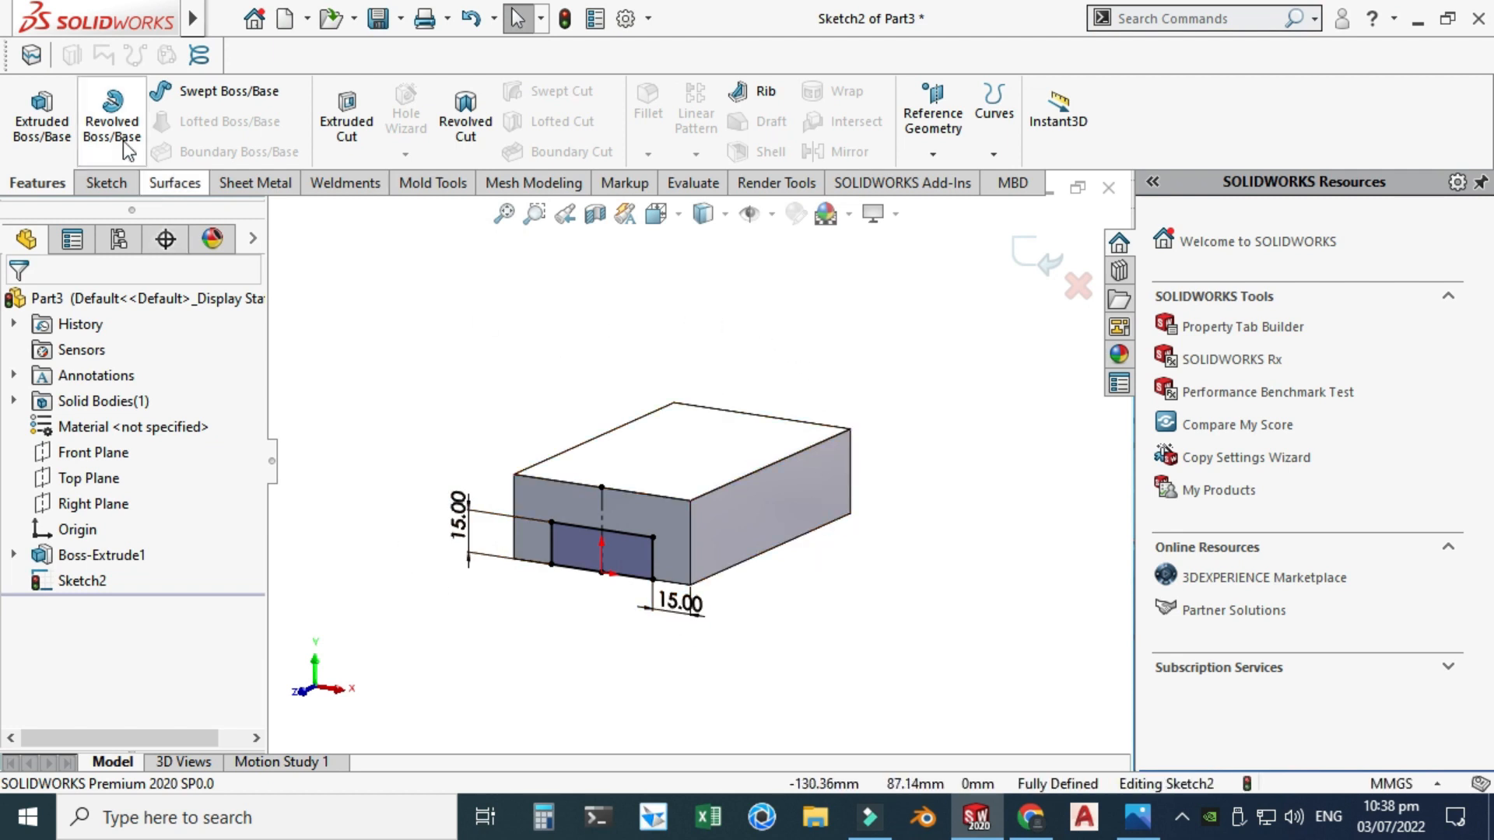
{"action": "left_click", "coordinate": [357, 124]}
{"action": "left_click", "coordinate": [142, 457]}
{"action": "left_click", "coordinate": [125, 476]}
{"action": "middle_click_drag", "start_coordinate": [737, 339], "coordinate": [712, 381]}
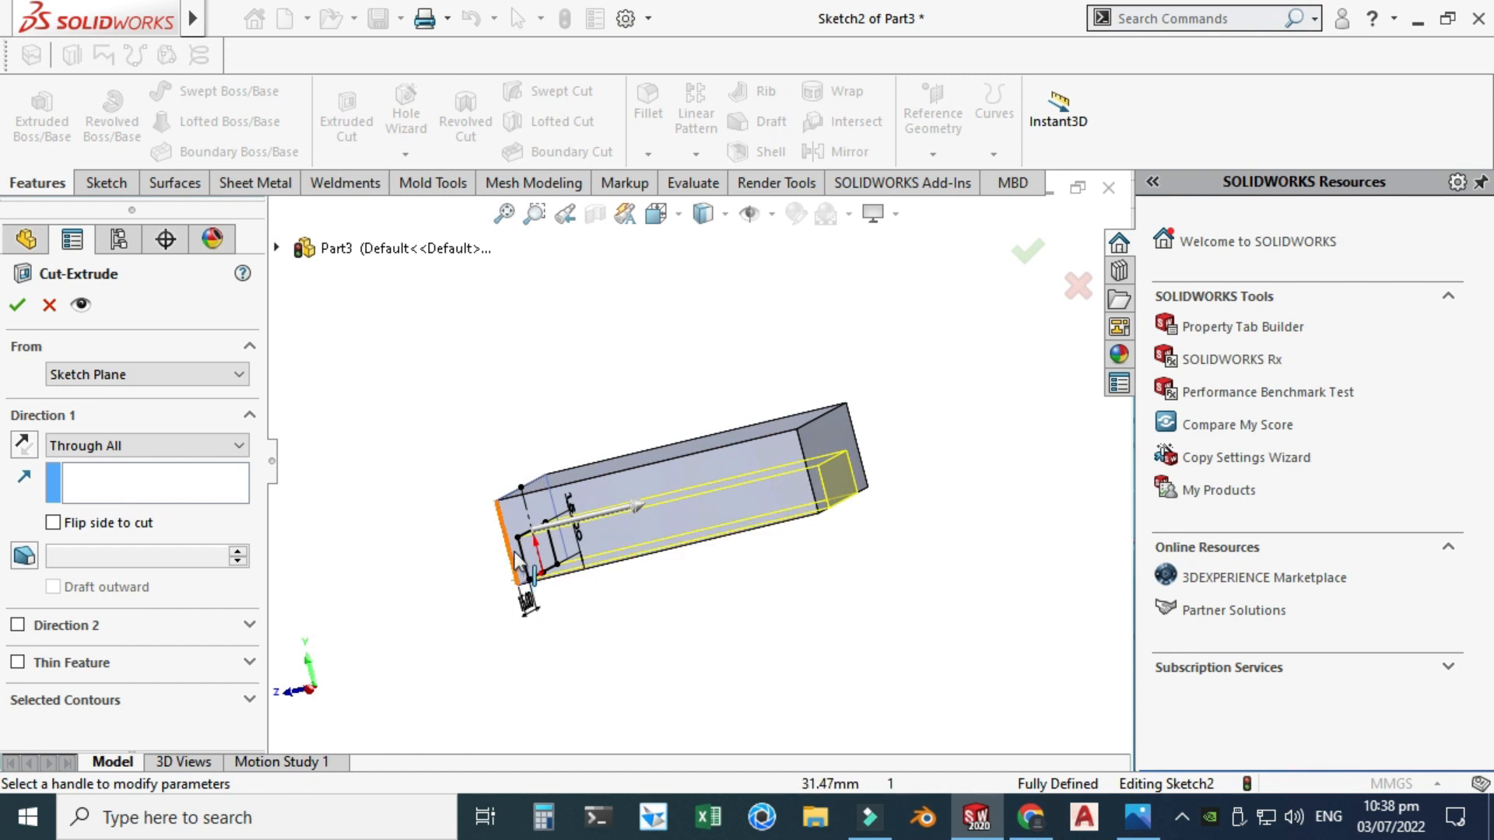
{"action": "middle_click_drag", "start_coordinate": [883, 478], "coordinate": [749, 396]}
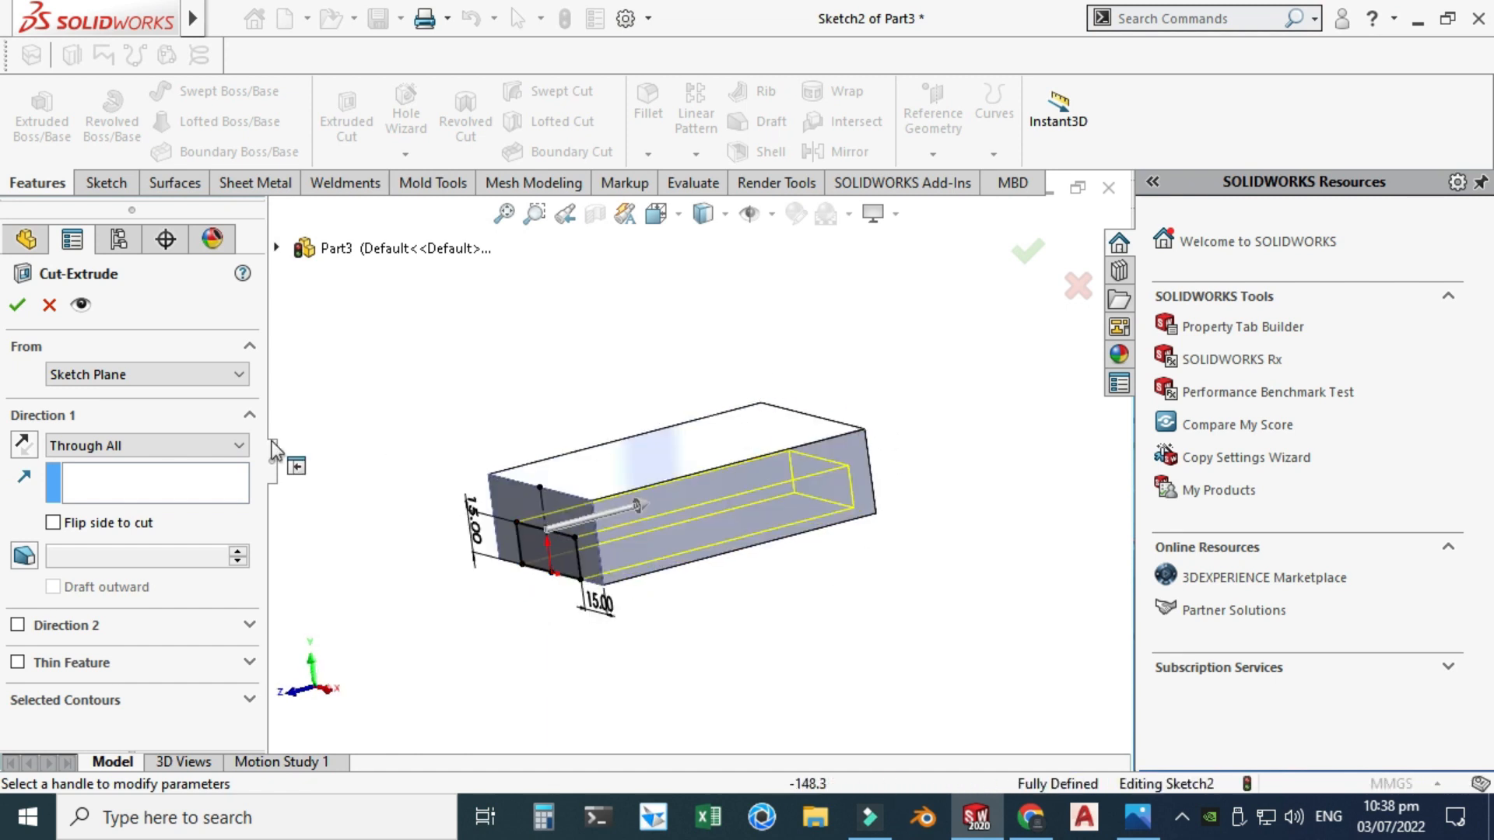
{"action": "left_click", "coordinate": [19, 305]}
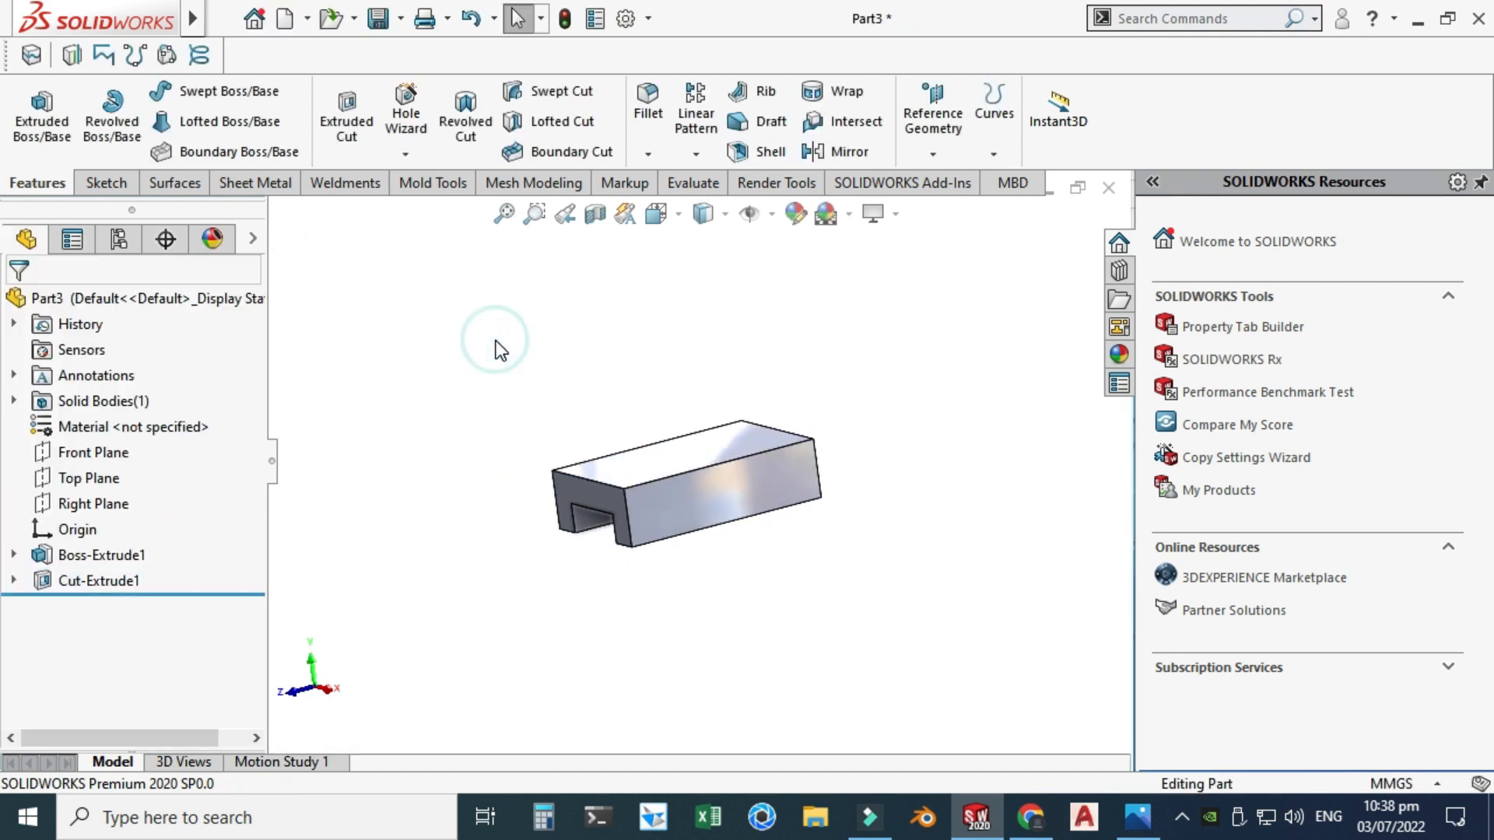
Turn off RealView Graphics for the model display
{"action": "middle_click_drag", "start_coordinate": [761, 438], "coordinate": [727, 426]}
{"action": "left_click", "coordinate": [895, 212]}
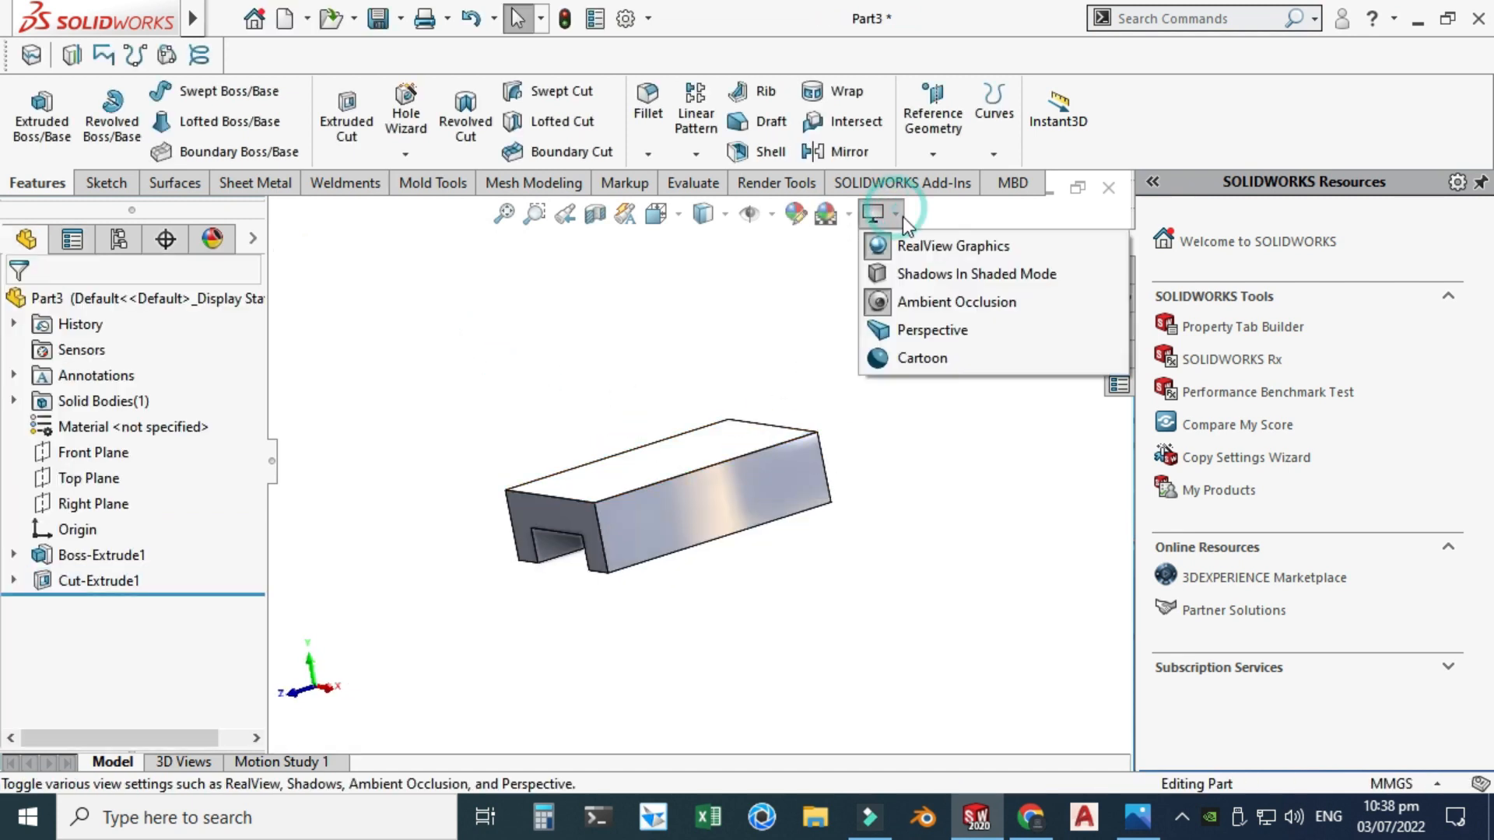
{"action": "left_click", "coordinate": [922, 249]}
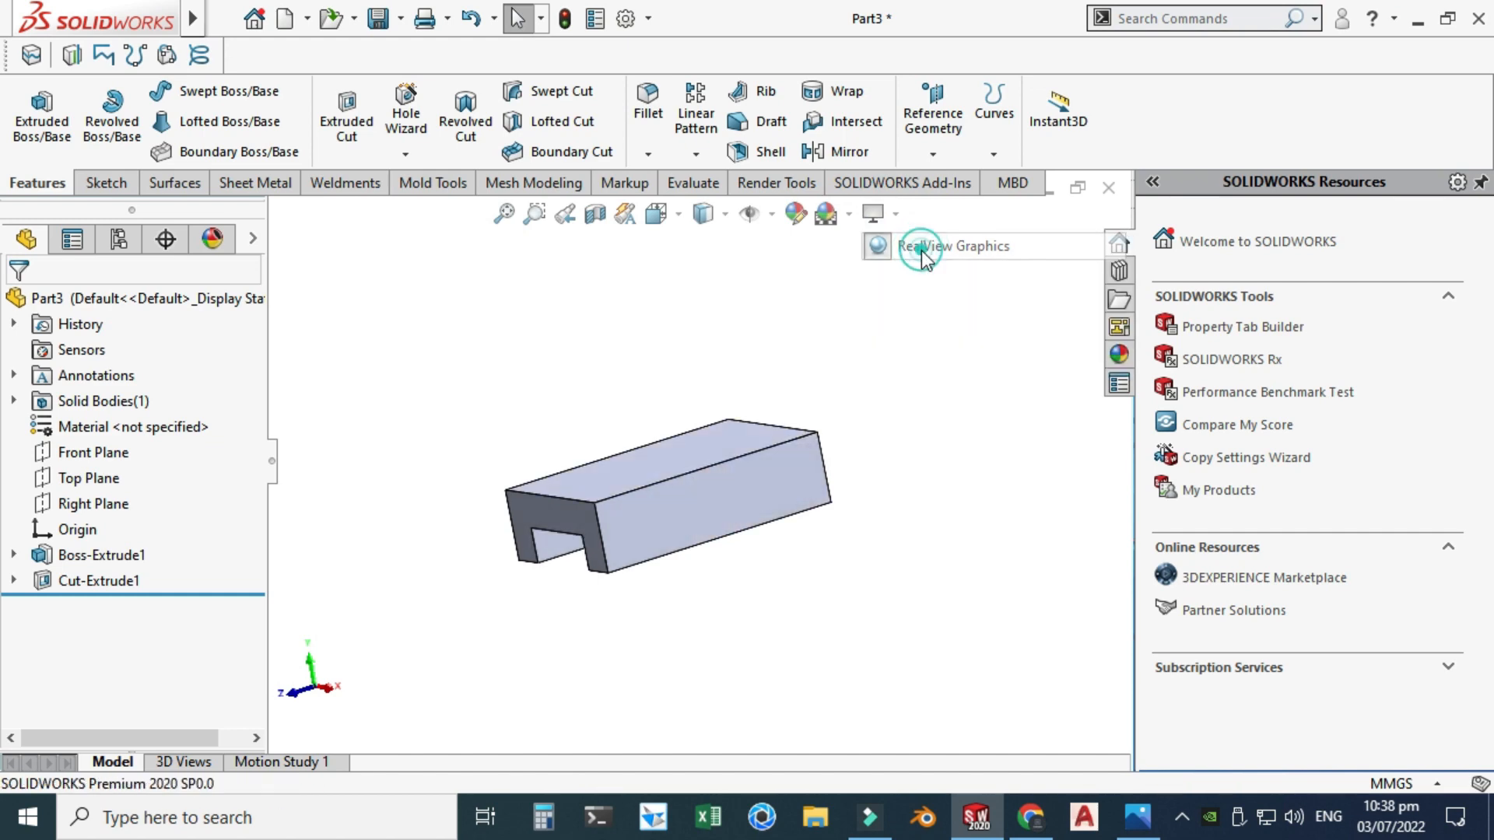
{"action": "left_click", "coordinate": [883, 212]}
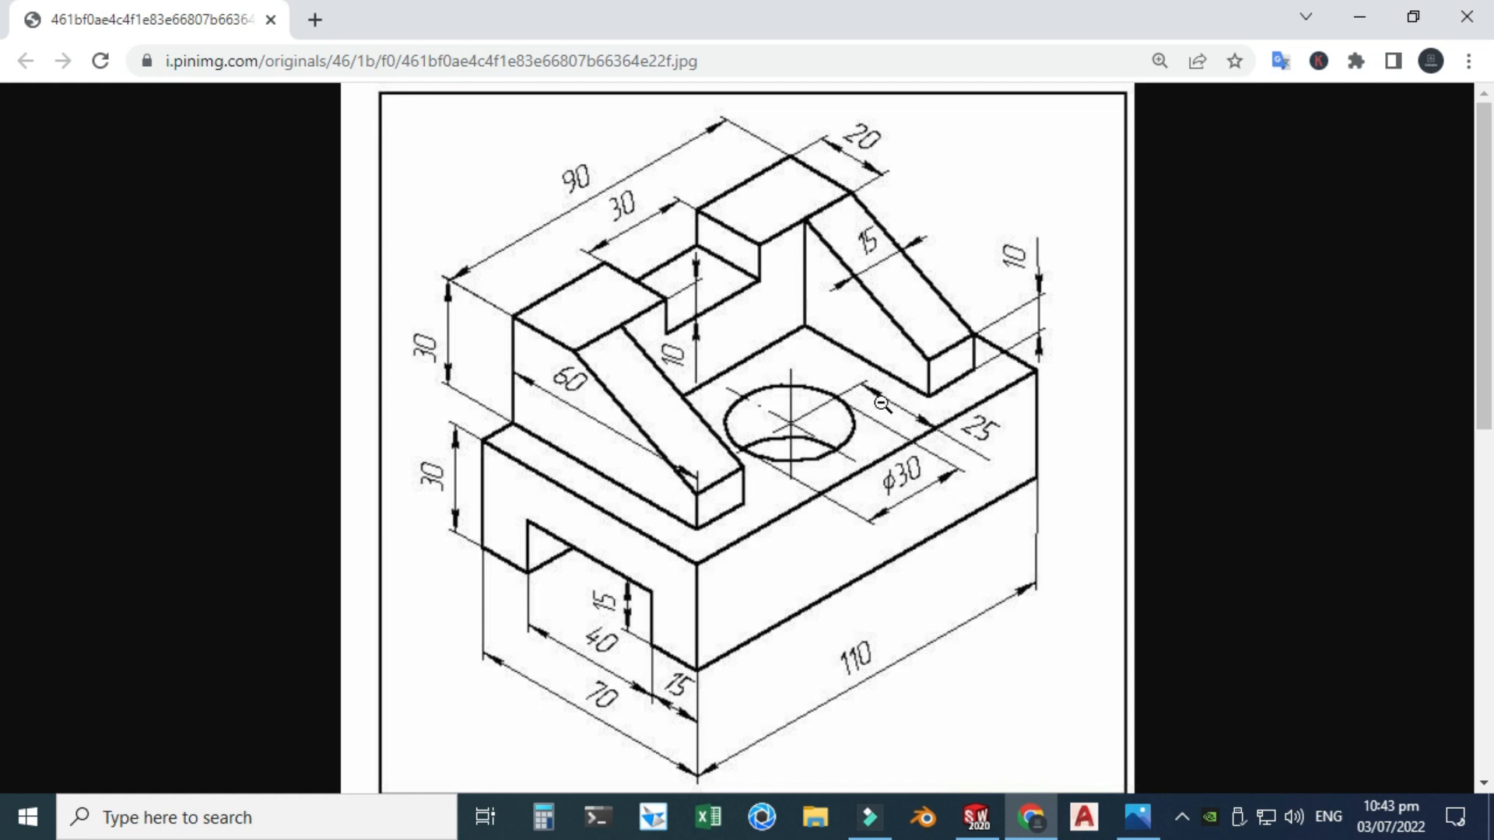
On the block's top face, sketch a circle of about 18.7 mm radius, centered level with the origin and offset toward the right long edge
{"action": "left_click", "coordinate": [1029, 815]}
{"action": "middle_click_drag", "start_coordinate": [608, 359], "coordinate": [671, 465]}
{"action": "left_click", "coordinate": [671, 465]}
{"action": "left_click", "coordinate": [105, 183]}
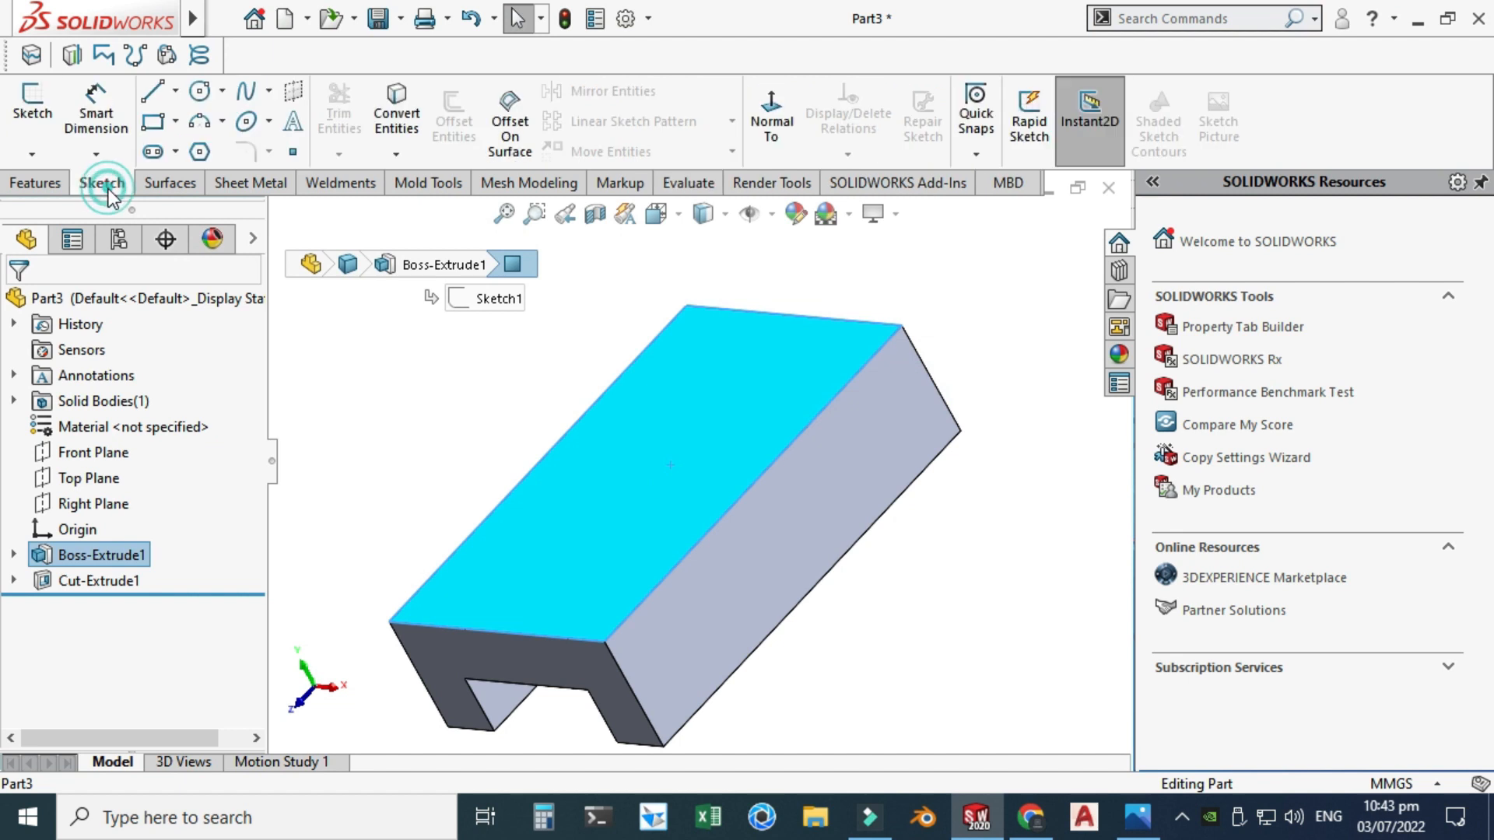
{"action": "left_click", "coordinate": [771, 123]}
{"action": "left_click", "coordinate": [771, 123]}
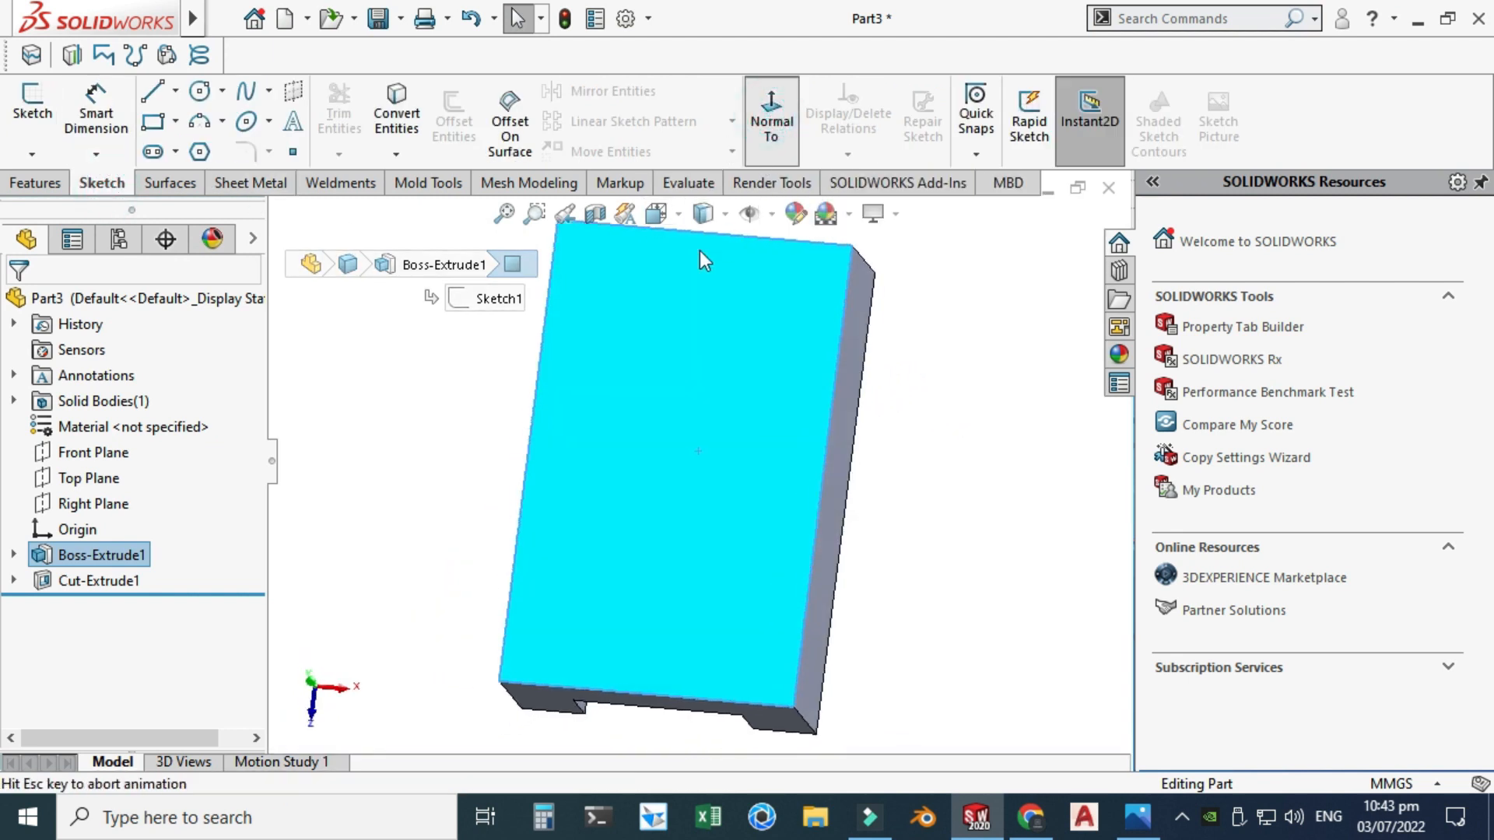
{"action": "left_click", "coordinate": [202, 95]}
{"action": "left_click", "coordinate": [756, 462]}
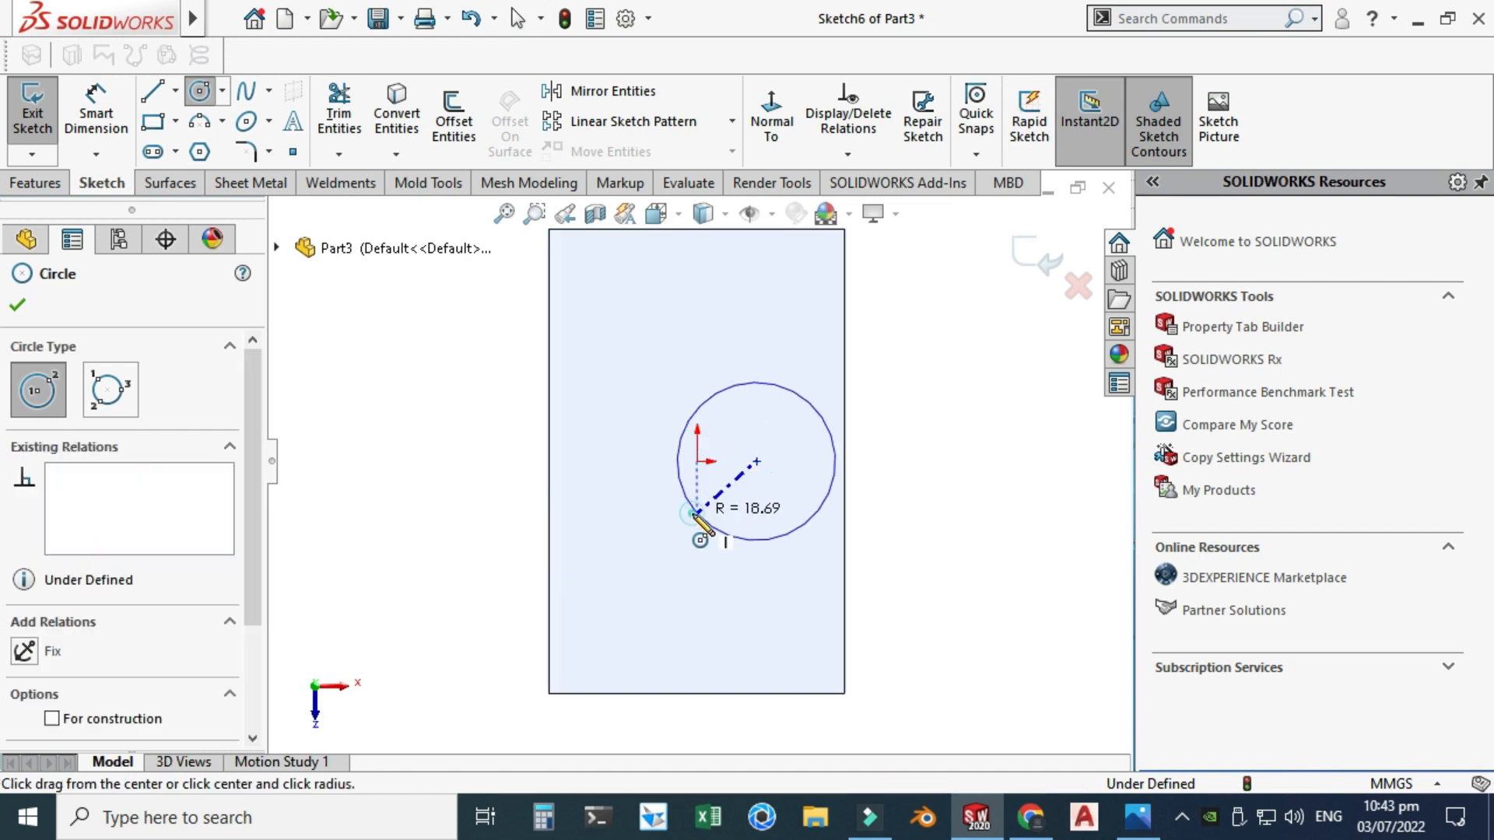
{"action": "left_click", "coordinate": [698, 516]}
{"action": "key", "text": "Escape"}
Set the circle's diameter to 30 mm
{"action": "left_click", "coordinate": [96, 109]}
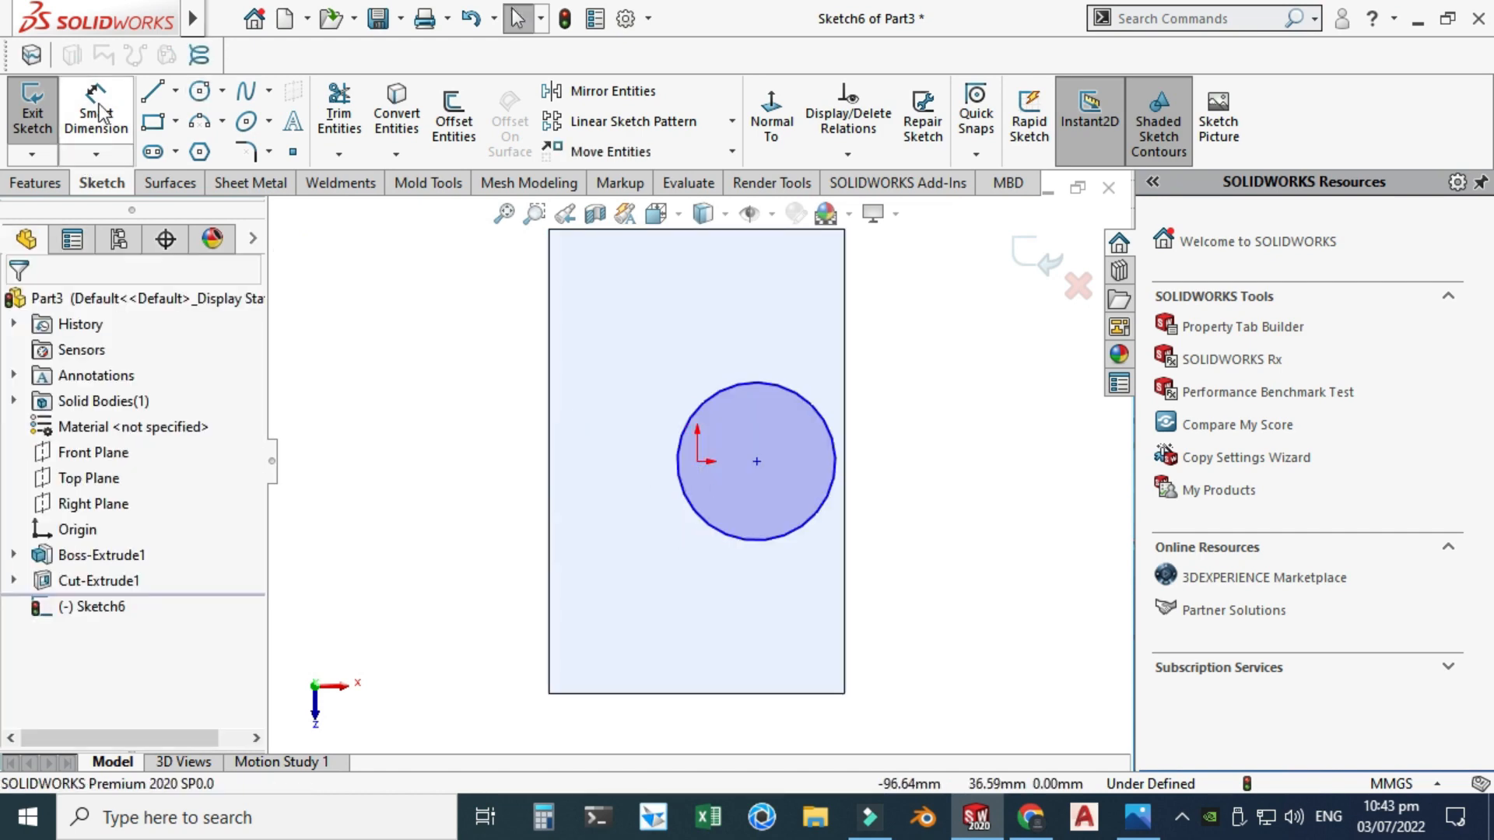
{"action": "left_click", "coordinate": [690, 513]}
{"action": "left_click", "coordinate": [426, 396]}
{"action": "type", "text": "30"}
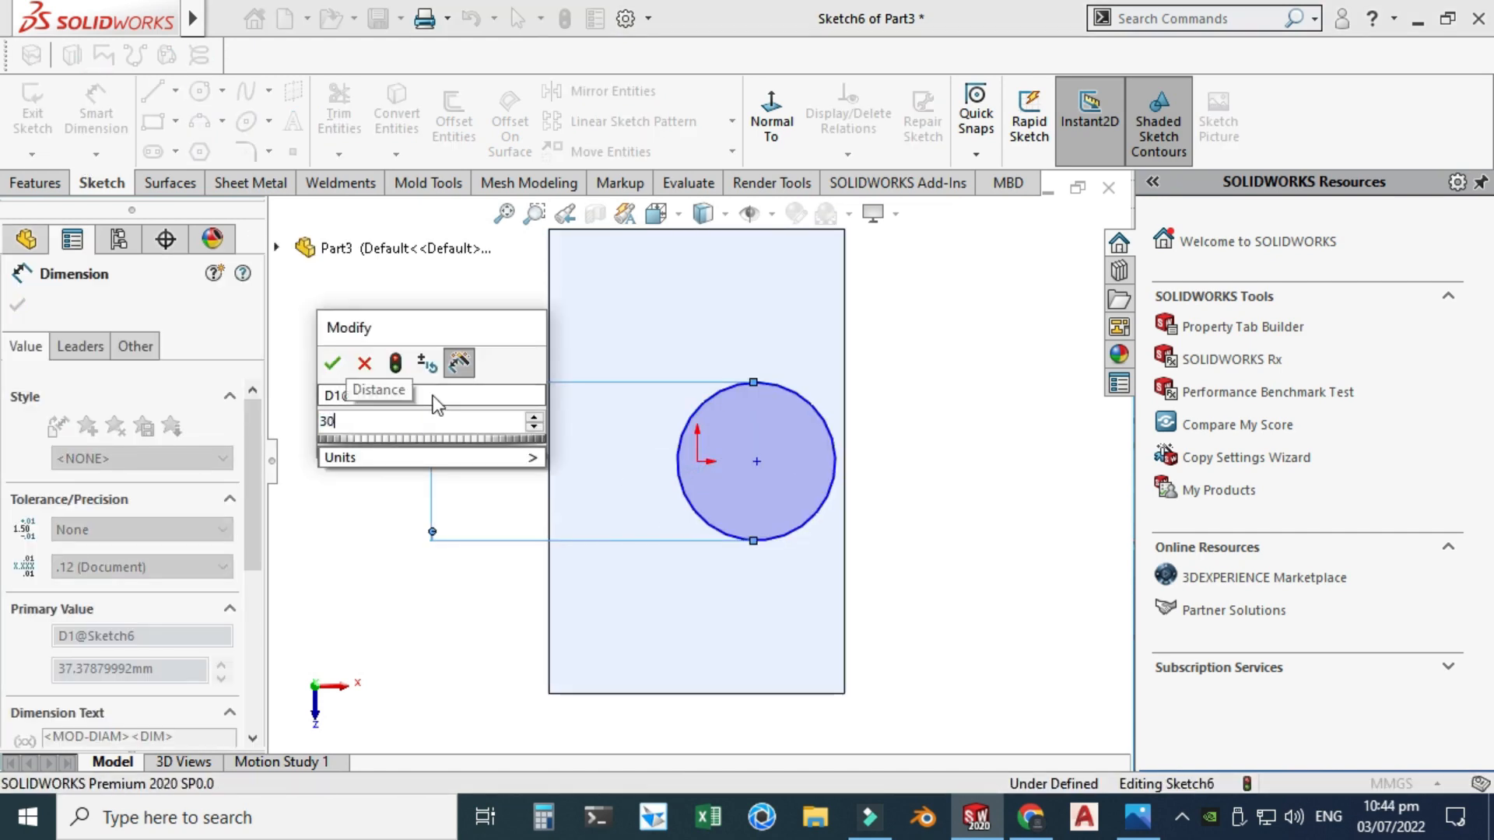
{"action": "key", "text": "Return"}
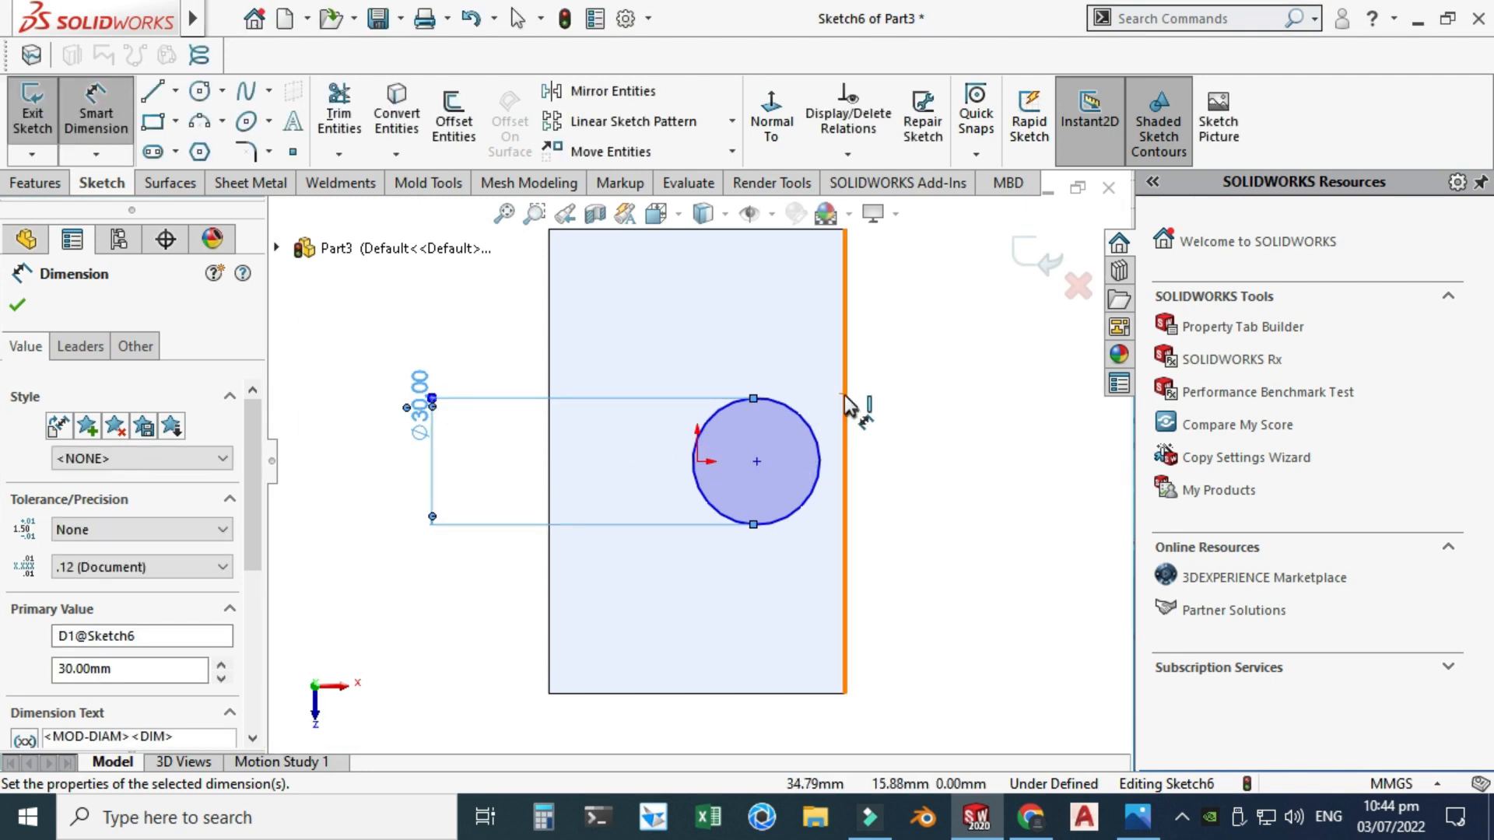
Dimension the circle's center at 25 mm from the nearest long edge of the block
{"action": "left_click", "coordinate": [845, 403]}
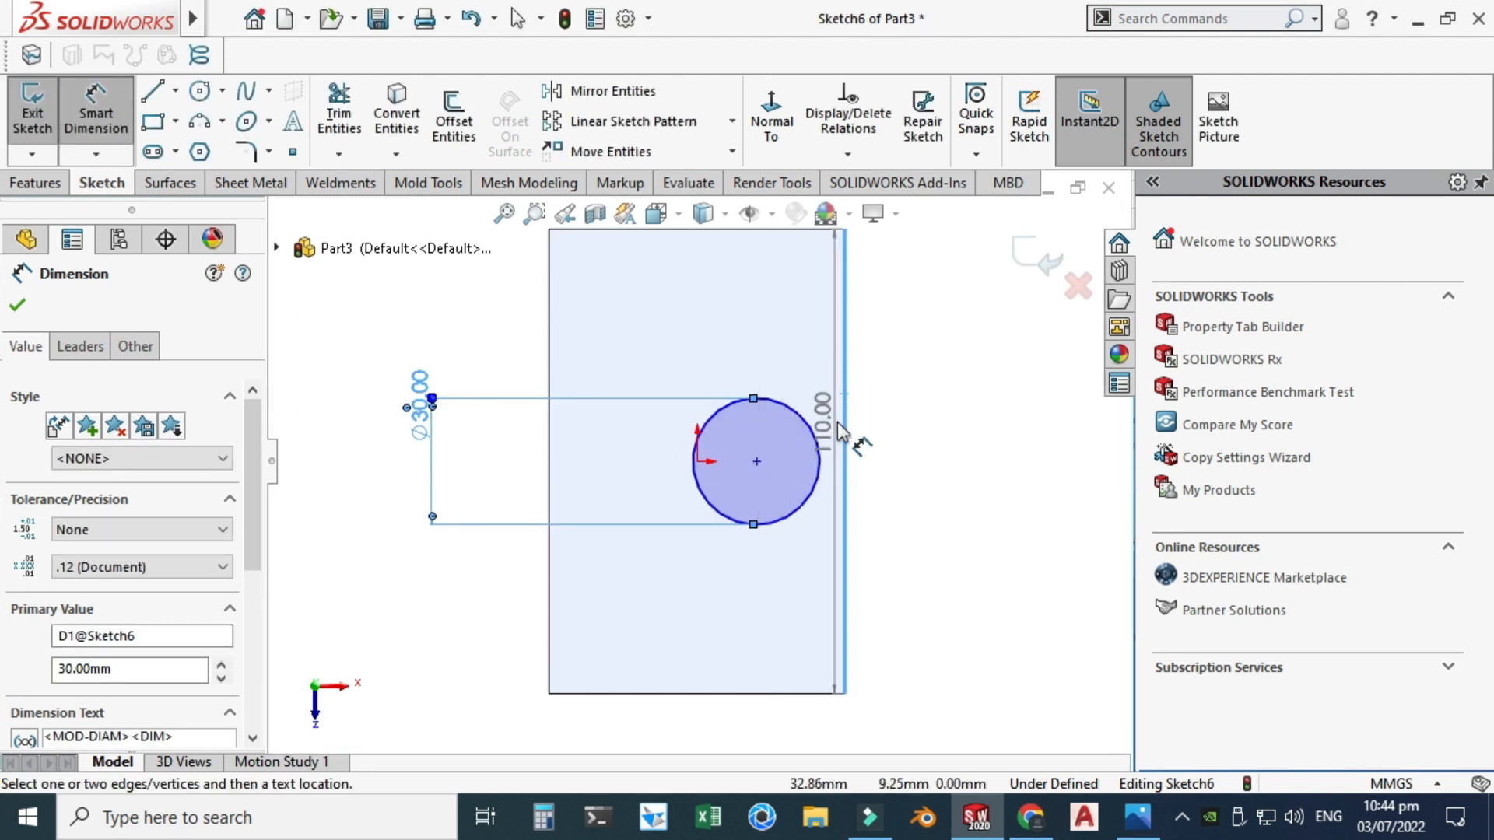
{"action": "left_click", "coordinate": [756, 461]}
{"action": "left_click", "coordinate": [787, 336]}
{"action": "type", "text": "25"}
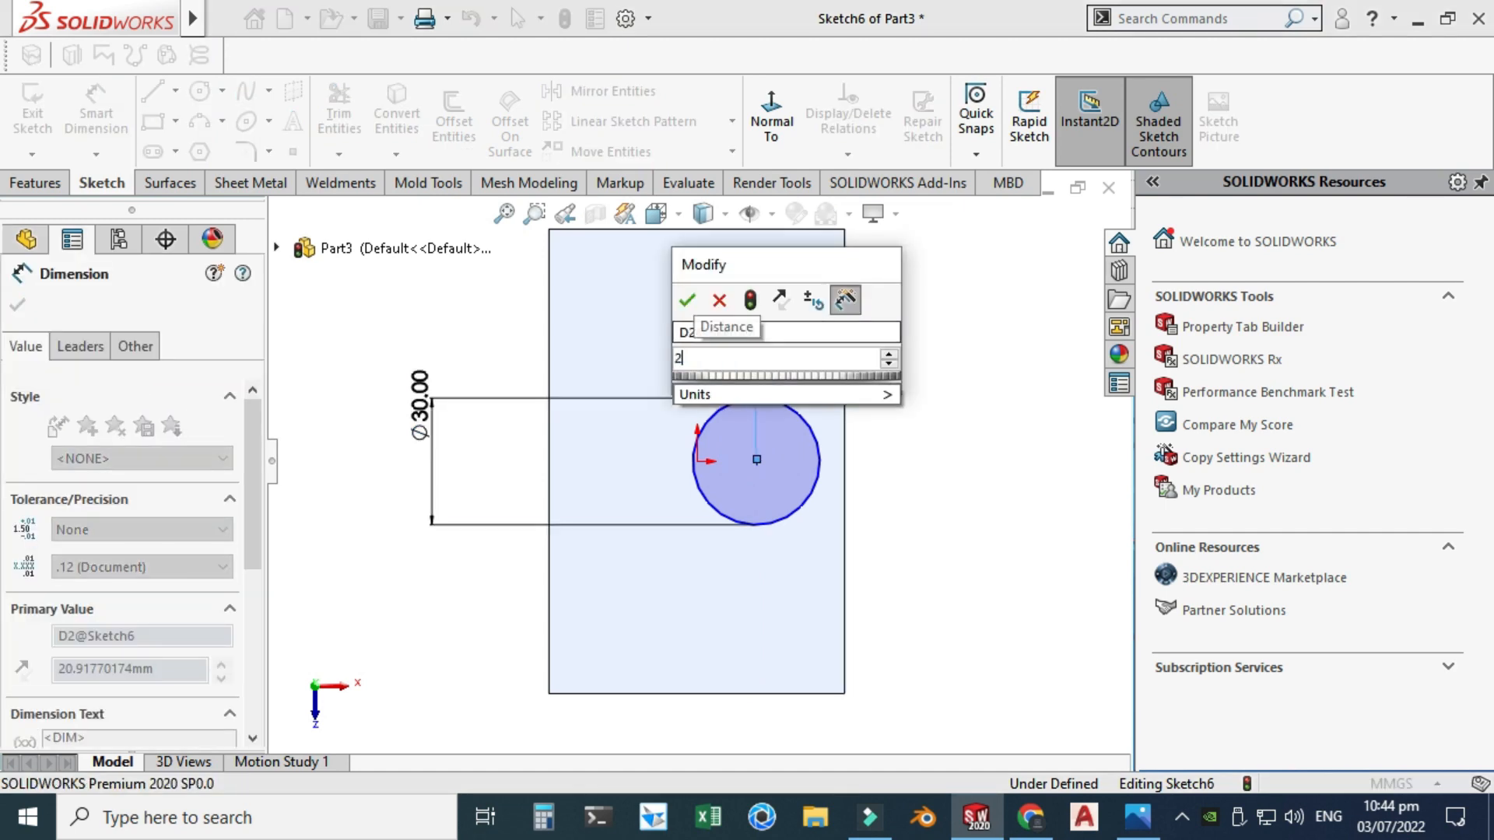
{"action": "key", "text": "Return"}
{"action": "key", "text": "Escape"}
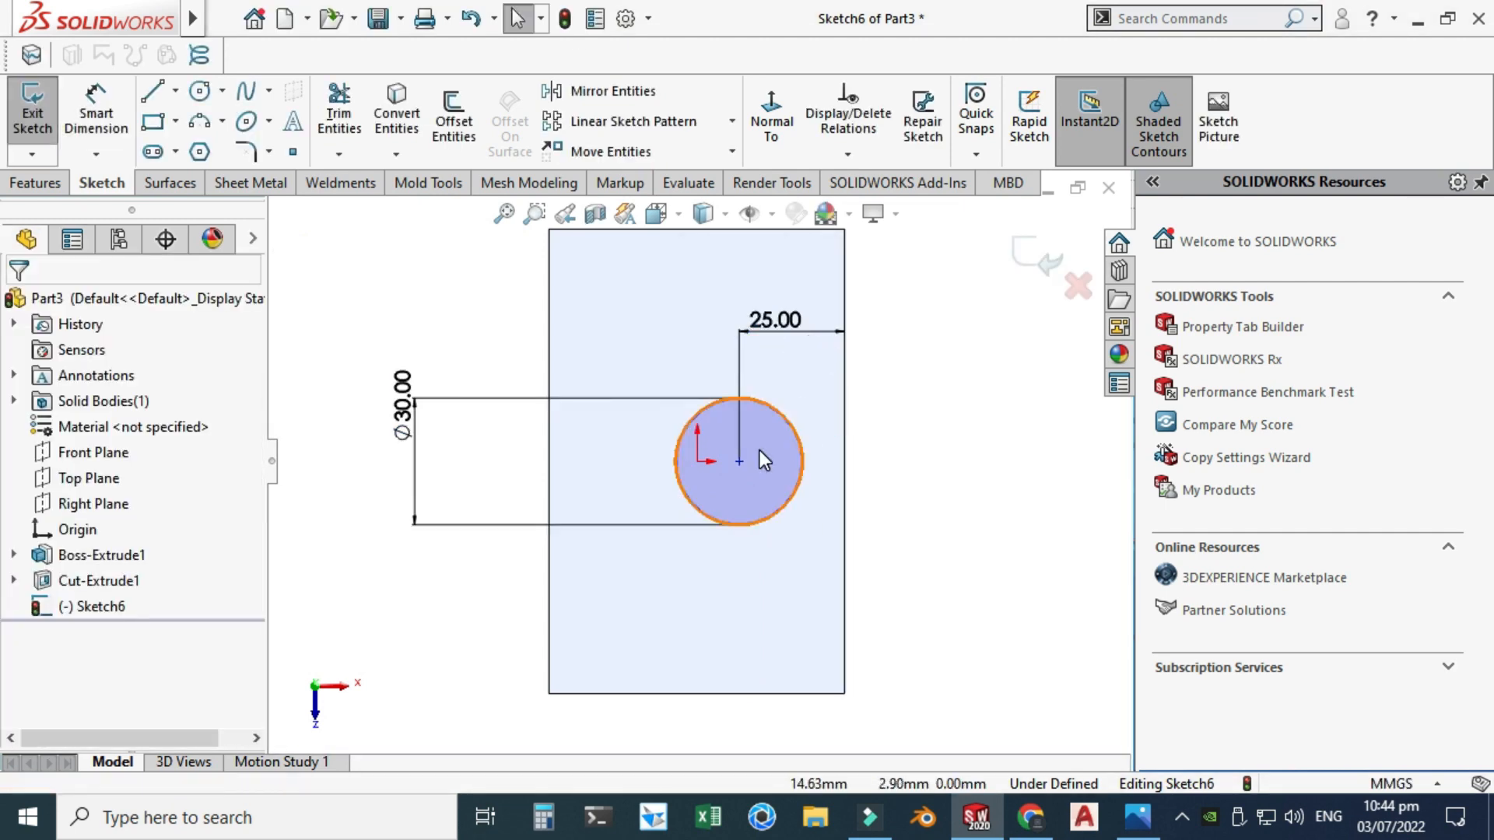
Add a horizontal relation between the origin and the circle's center
{"action": "left_click", "coordinate": [699, 462]}
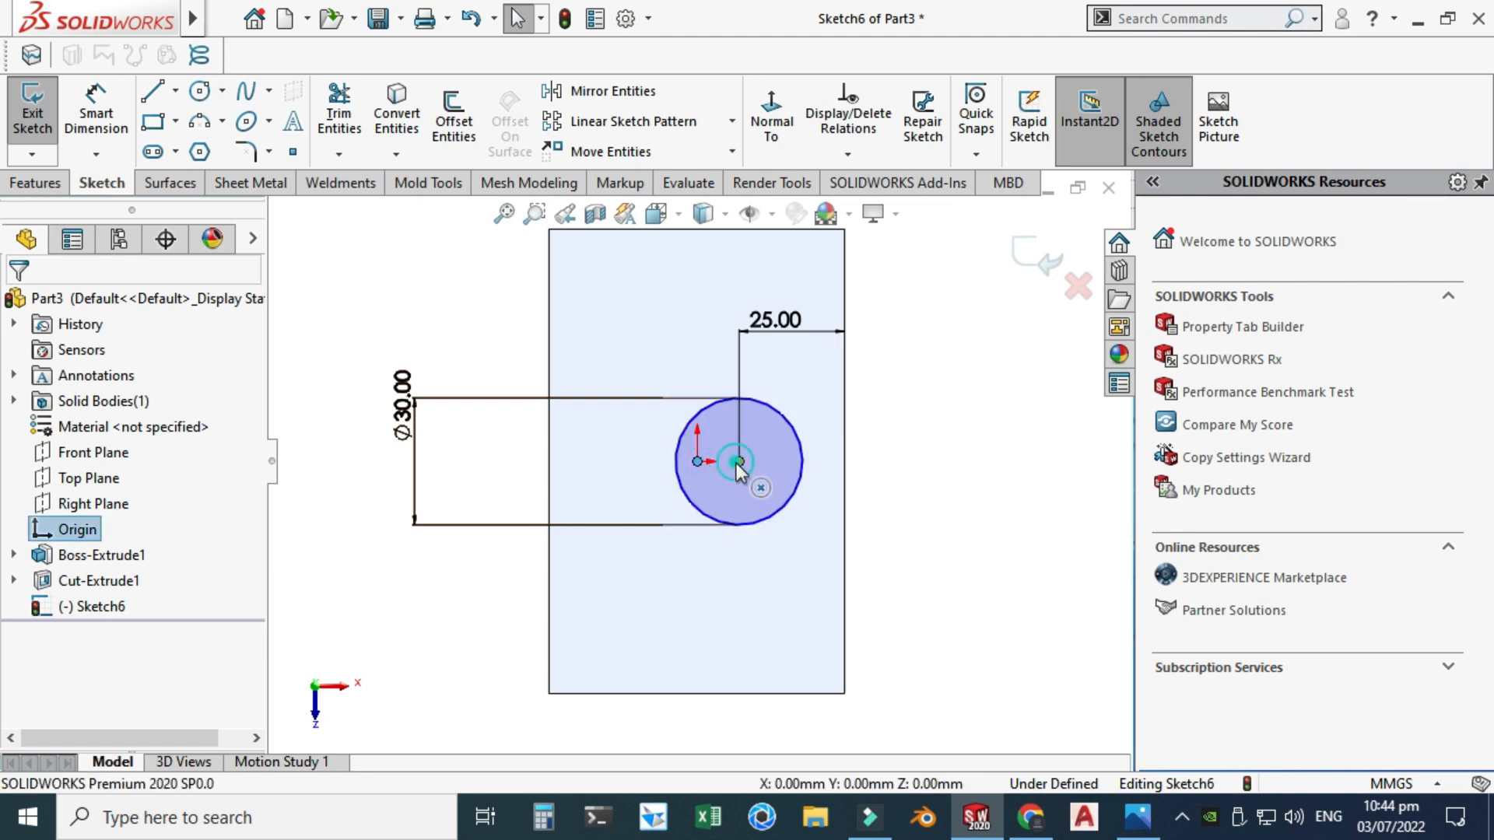
{"action": "left_click", "coordinate": [738, 462], "text": "ctrl"}
{"action": "left_click", "coordinate": [804, 358]}
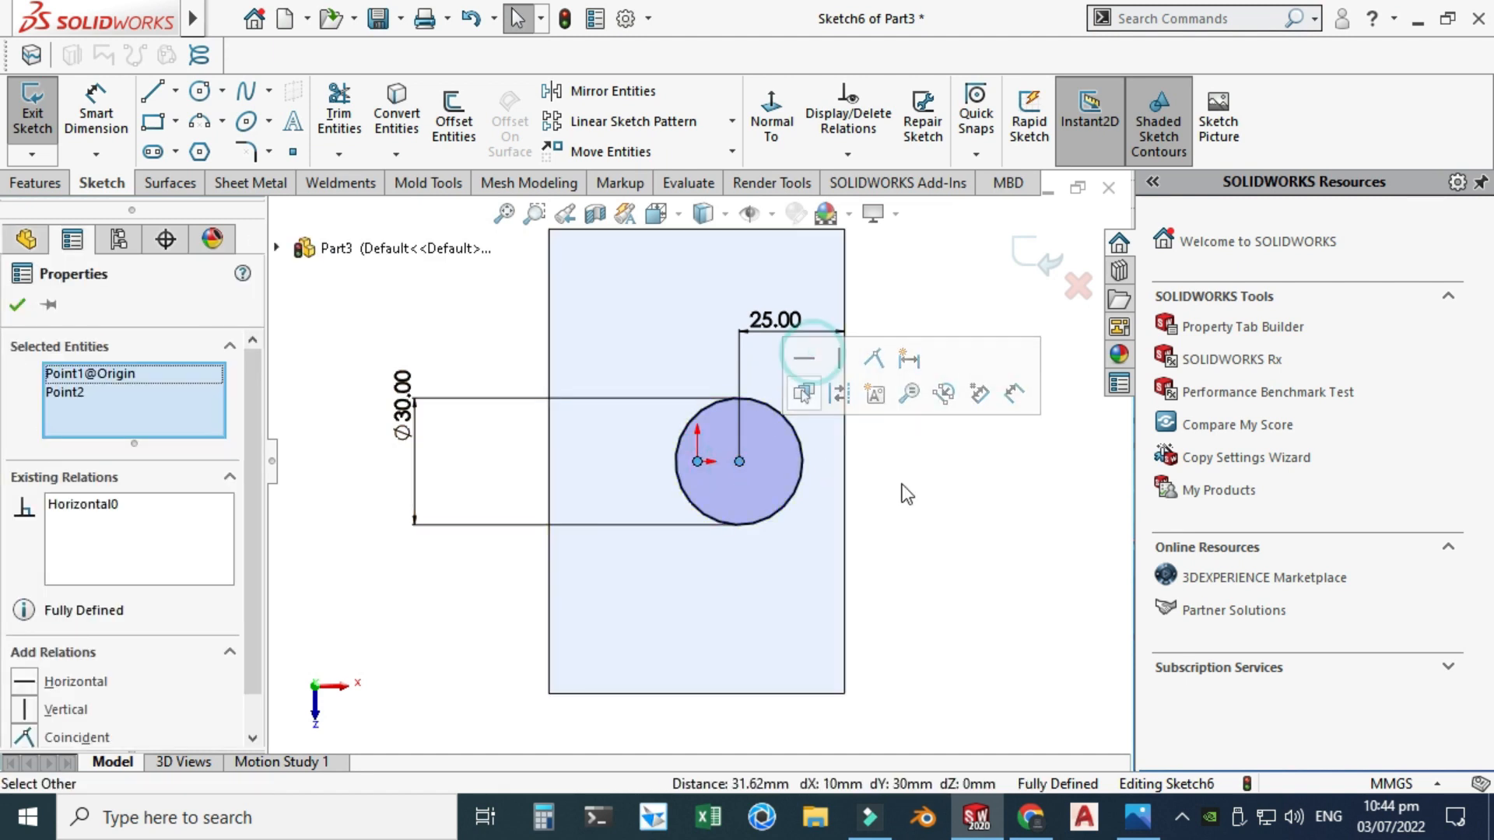
{"action": "left_click", "coordinate": [913, 488]}
Cut the 30 mm circle through the whole block with an Extruded Cut
{"action": "scroll", "coordinate": [913, 489], "scroll_direction": "up", "scroll_amount": 3}
{"action": "key", "text": "Up"}
{"action": "key", "text": "Up"}
{"action": "key", "text": "Up"}
{"action": "key", "text": "Up"}
{"action": "mouse_move", "coordinate": [778, 348]}
{"action": "middle_mouse_down"}
{"action": "mouse_move", "coordinate": [722, 370]}
{"action": "mouse_move", "coordinate": [712, 401]}
{"action": "mouse_move", "coordinate": [732, 441]}
{"action": "middle_mouse_up"}
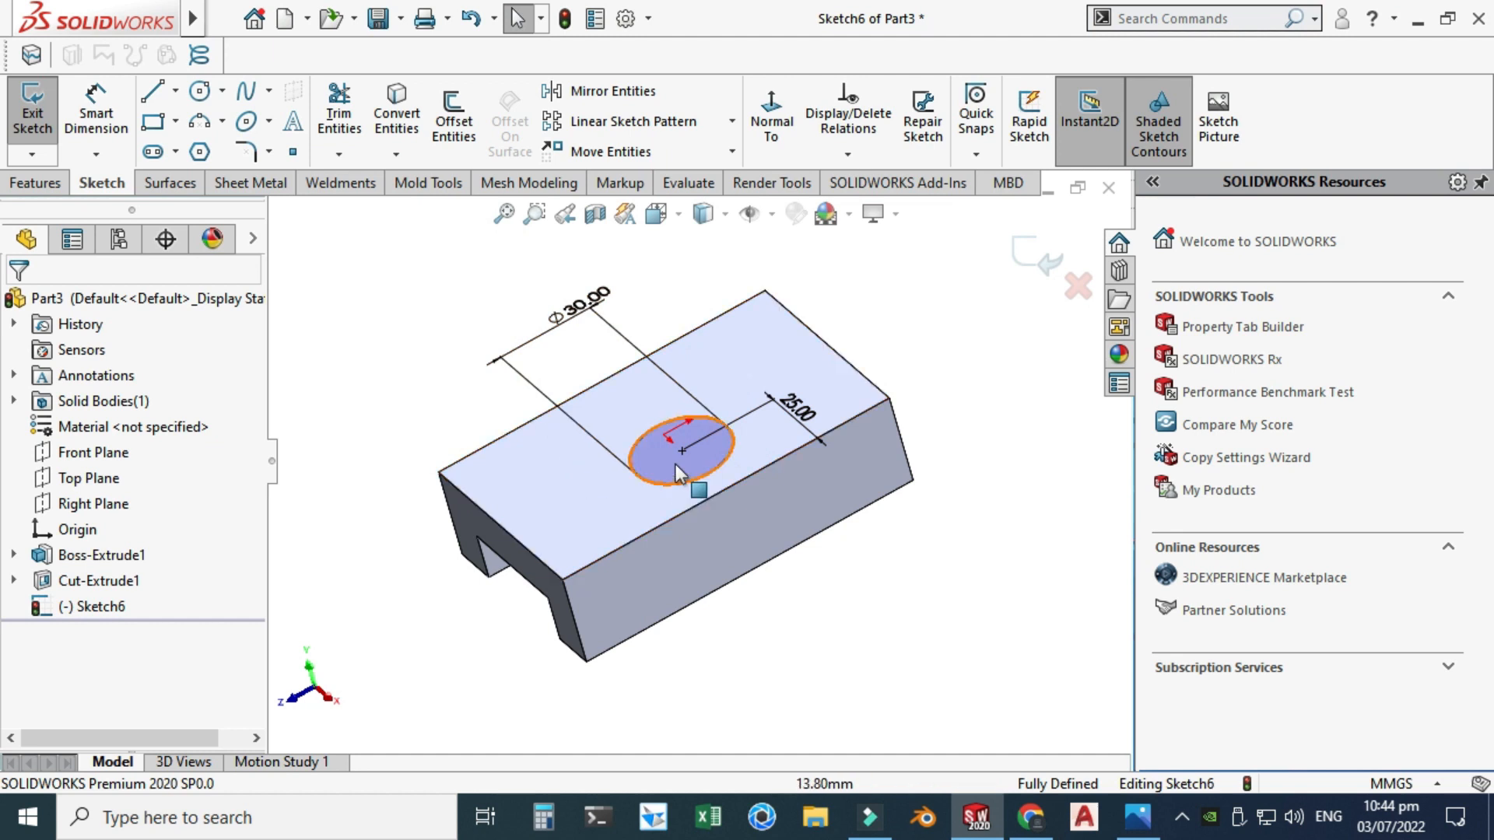
{"action": "left_click", "coordinate": [37, 184]}
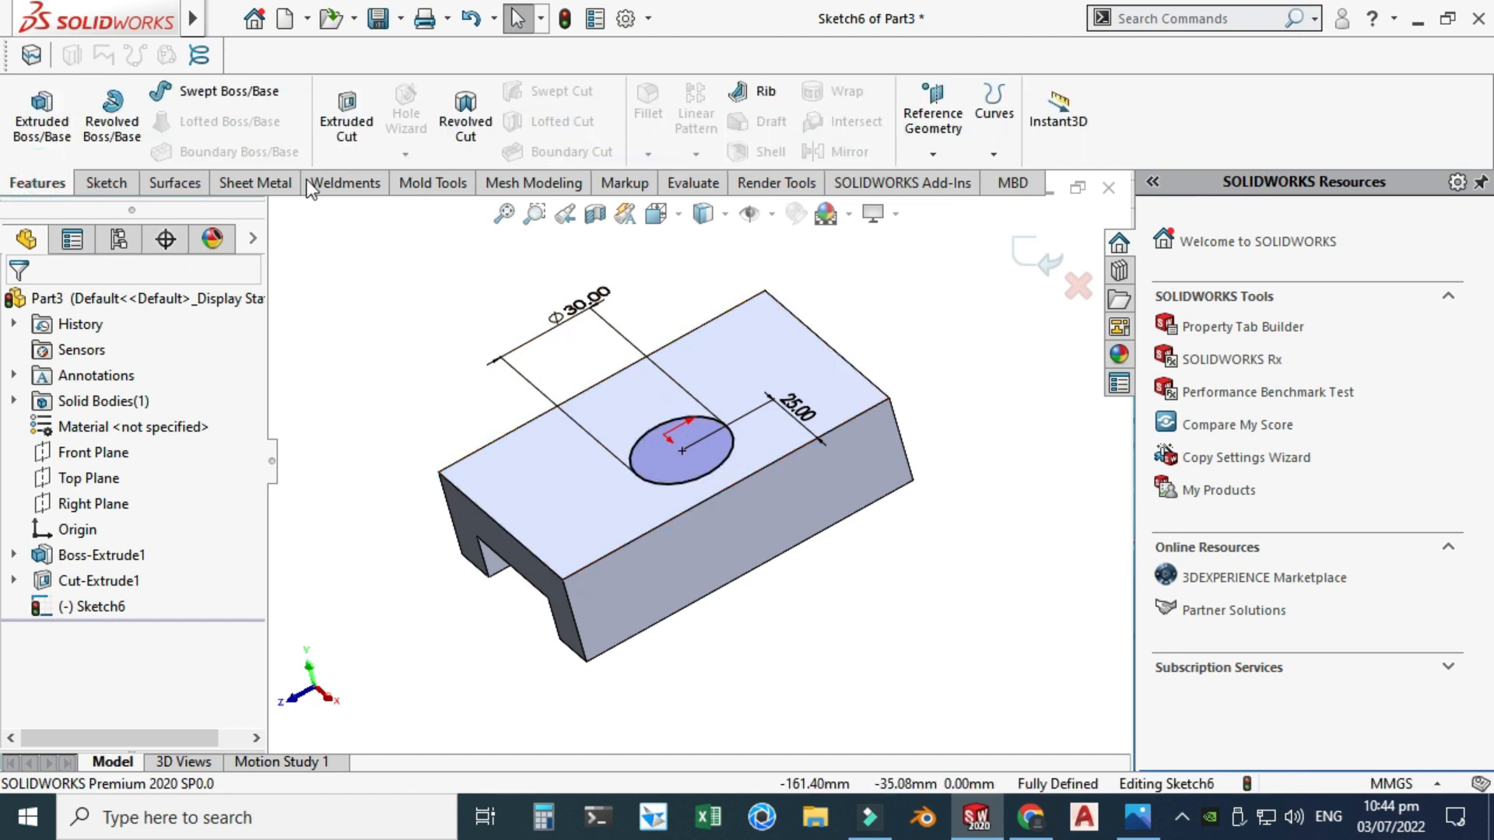
{"action": "left_click", "coordinate": [347, 116]}
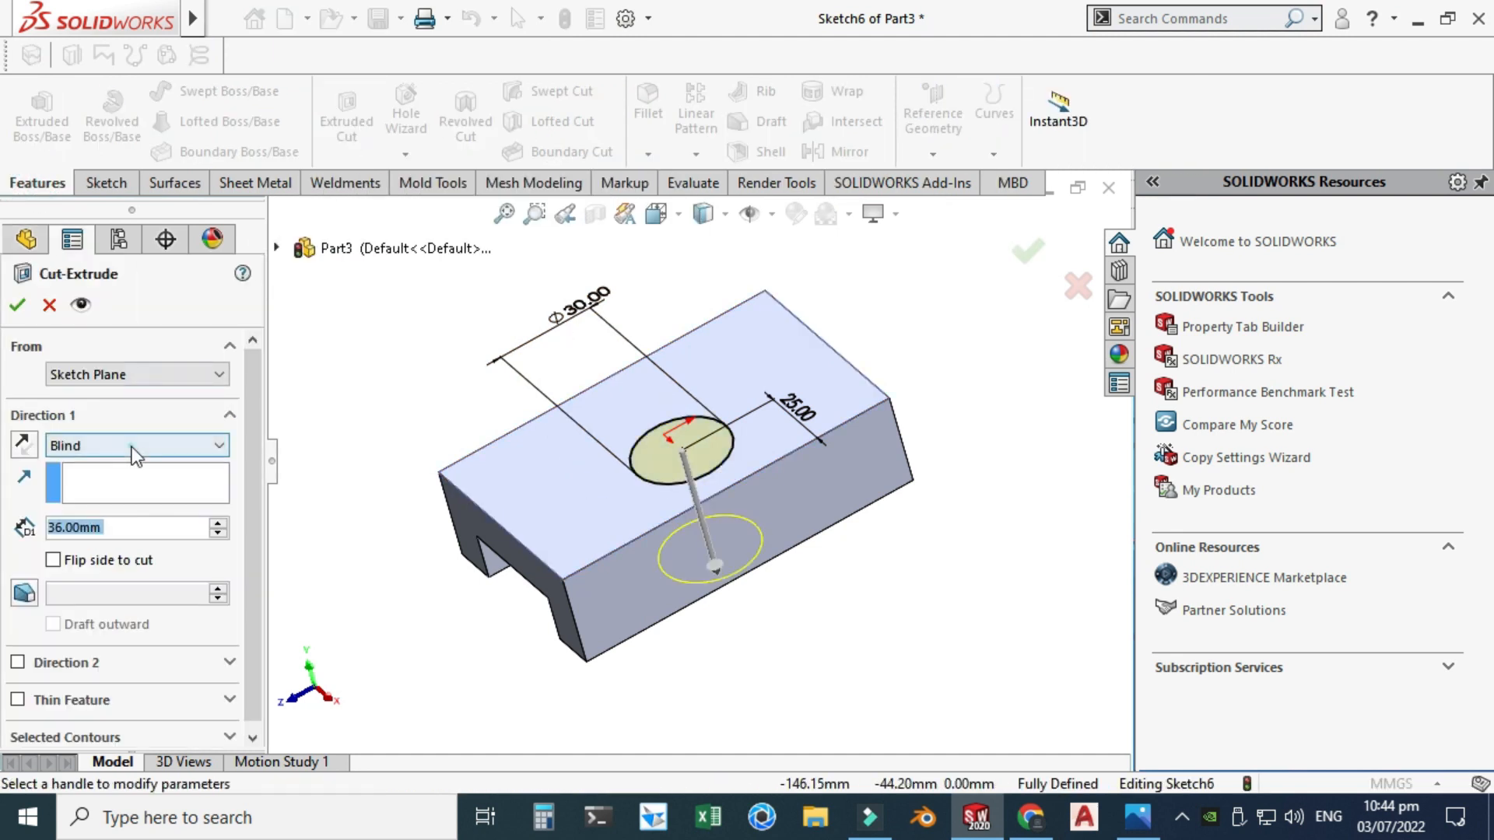
{"action": "left_click", "coordinate": [132, 447]}
{"action": "left_click", "coordinate": [132, 480]}
{"action": "left_click", "coordinate": [23, 305]}
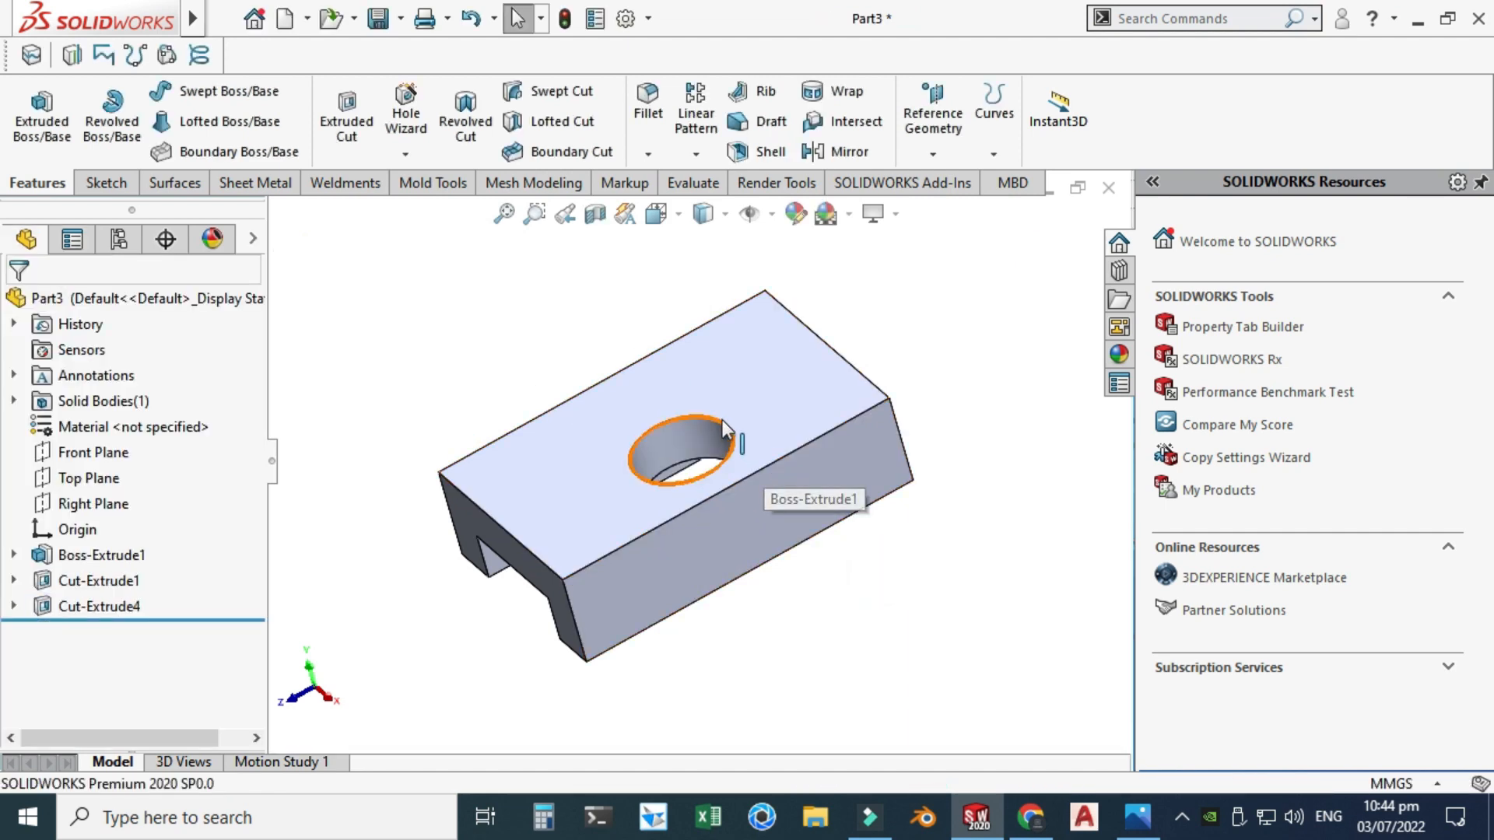
Check the reference drawing and start a sketch on the block's long side face farther from the hole, viewed normal to it
{"action": "left_click", "coordinate": [1030, 817]}
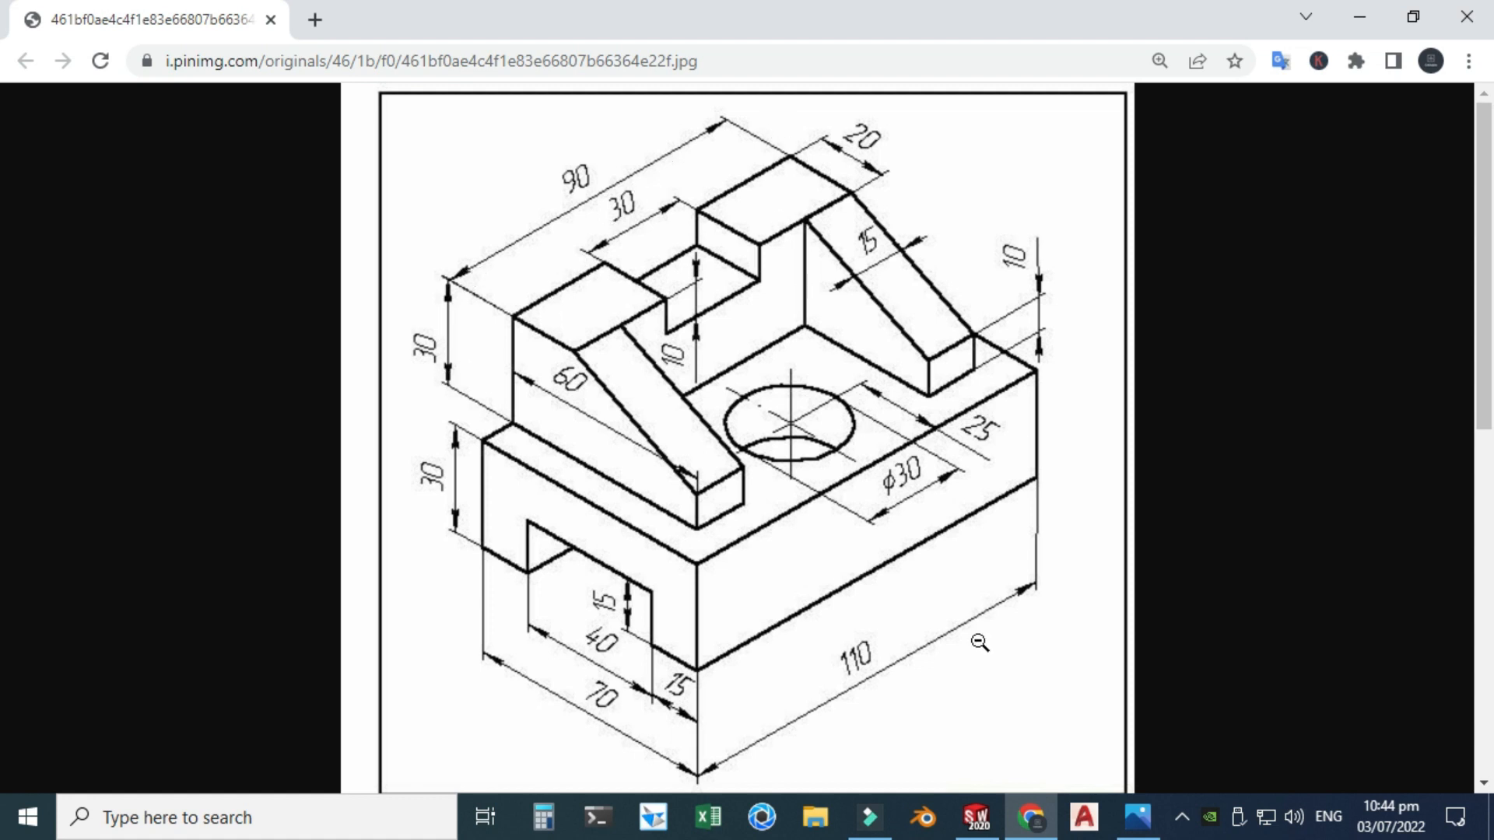
{"action": "left_click", "coordinate": [1034, 826]}
{"action": "middle_click_drag", "start_coordinate": [773, 408], "coordinate": [572, 423]}
{"action": "left_click", "coordinate": [580, 426]}
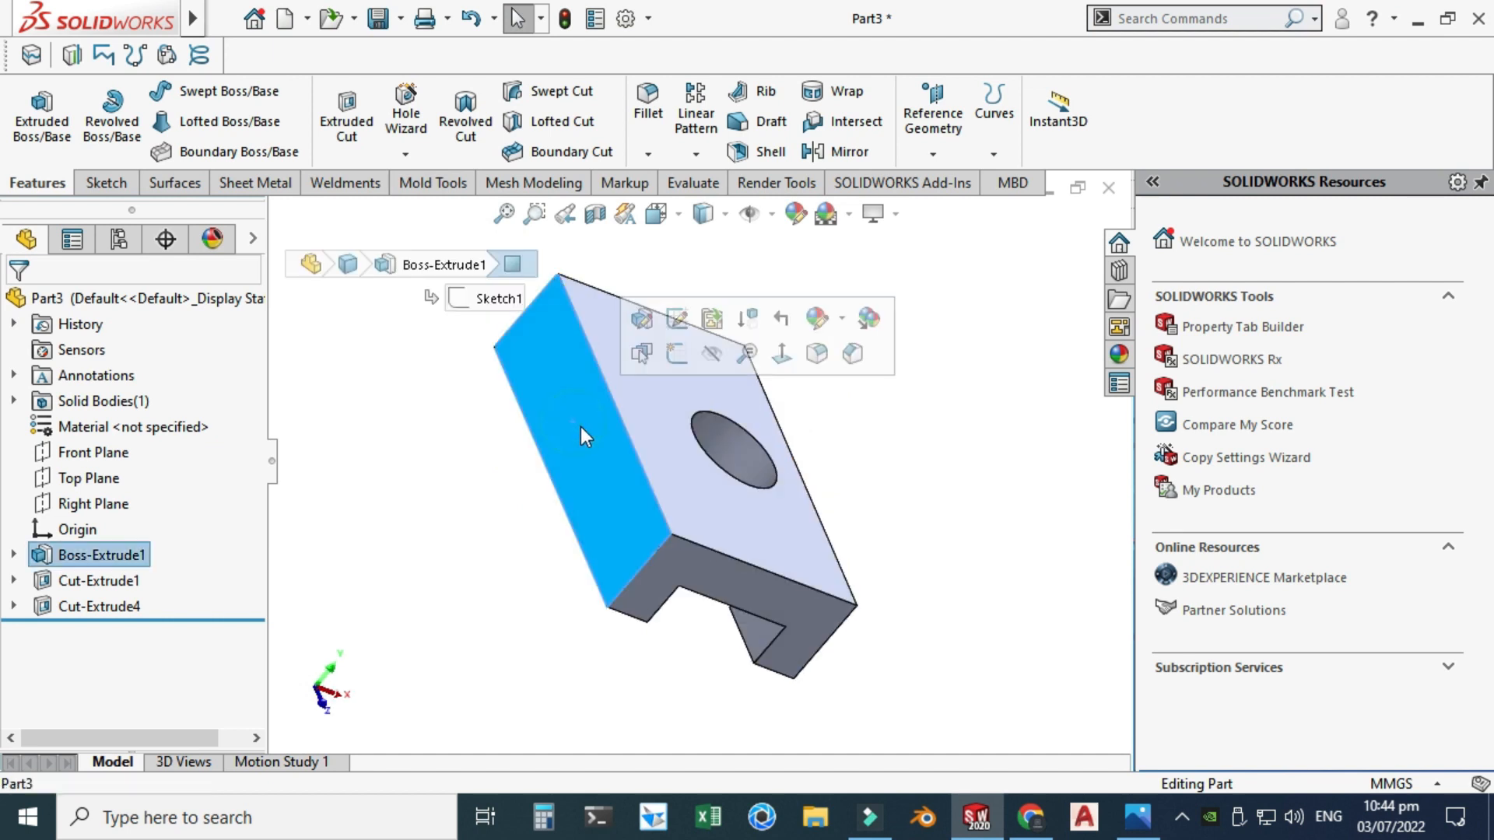
{"action": "left_click", "coordinate": [676, 354]}
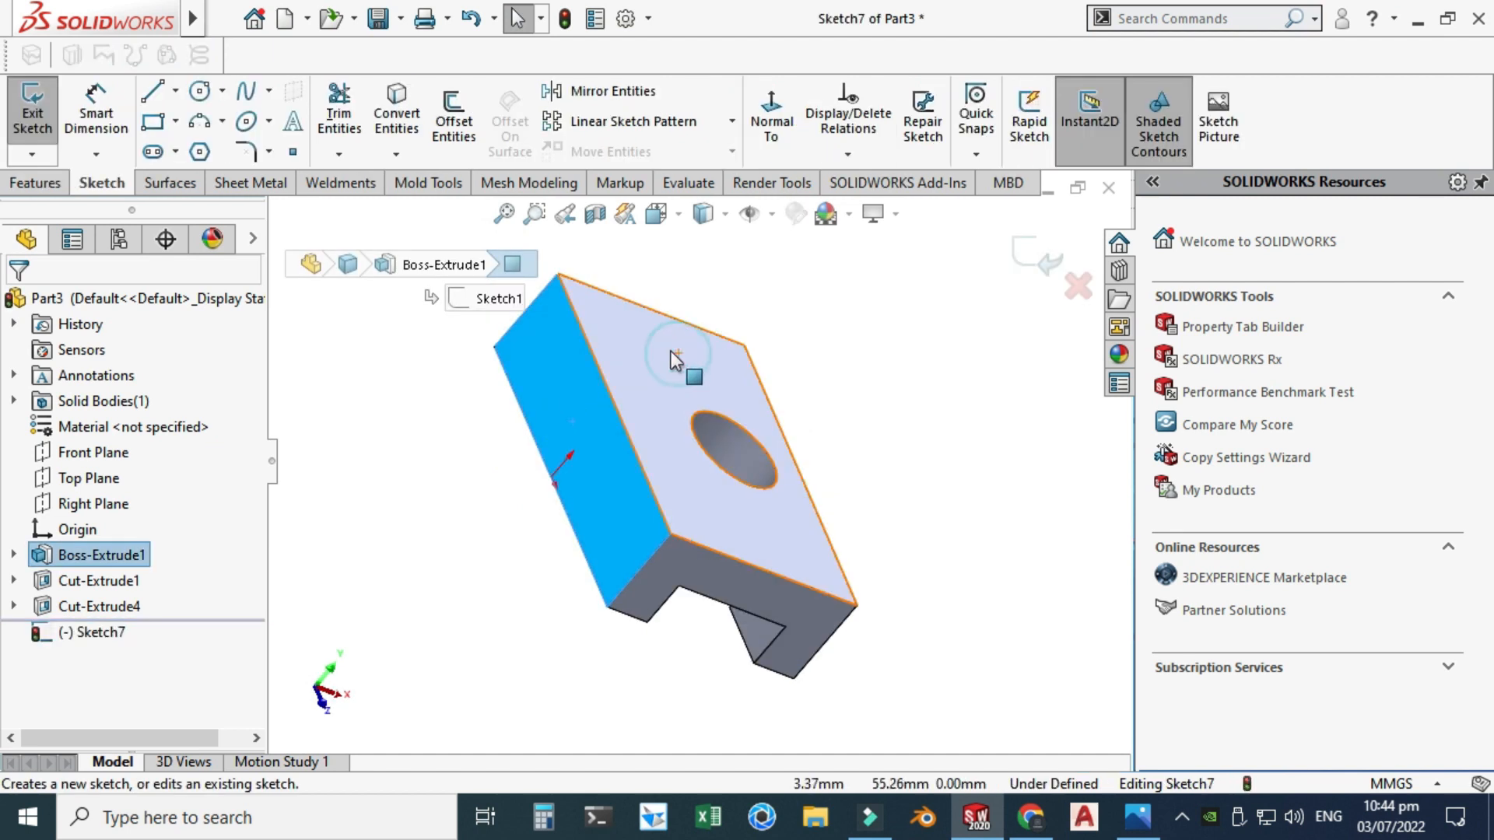
{"action": "left_click", "coordinate": [762, 132]}
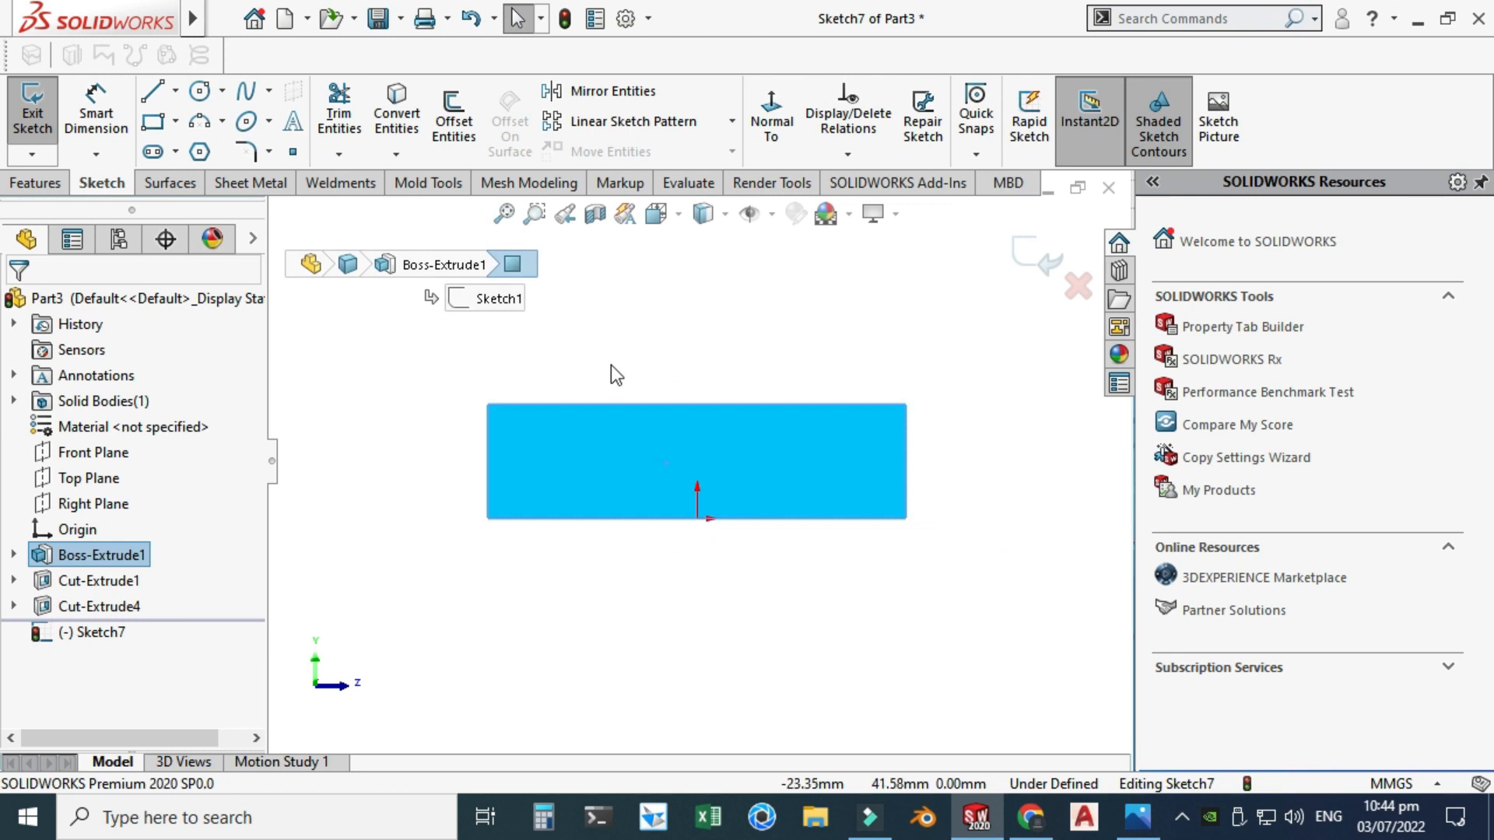
{"action": "left_click", "coordinate": [176, 120]}
{"action": "left_click", "coordinate": [179, 174]}
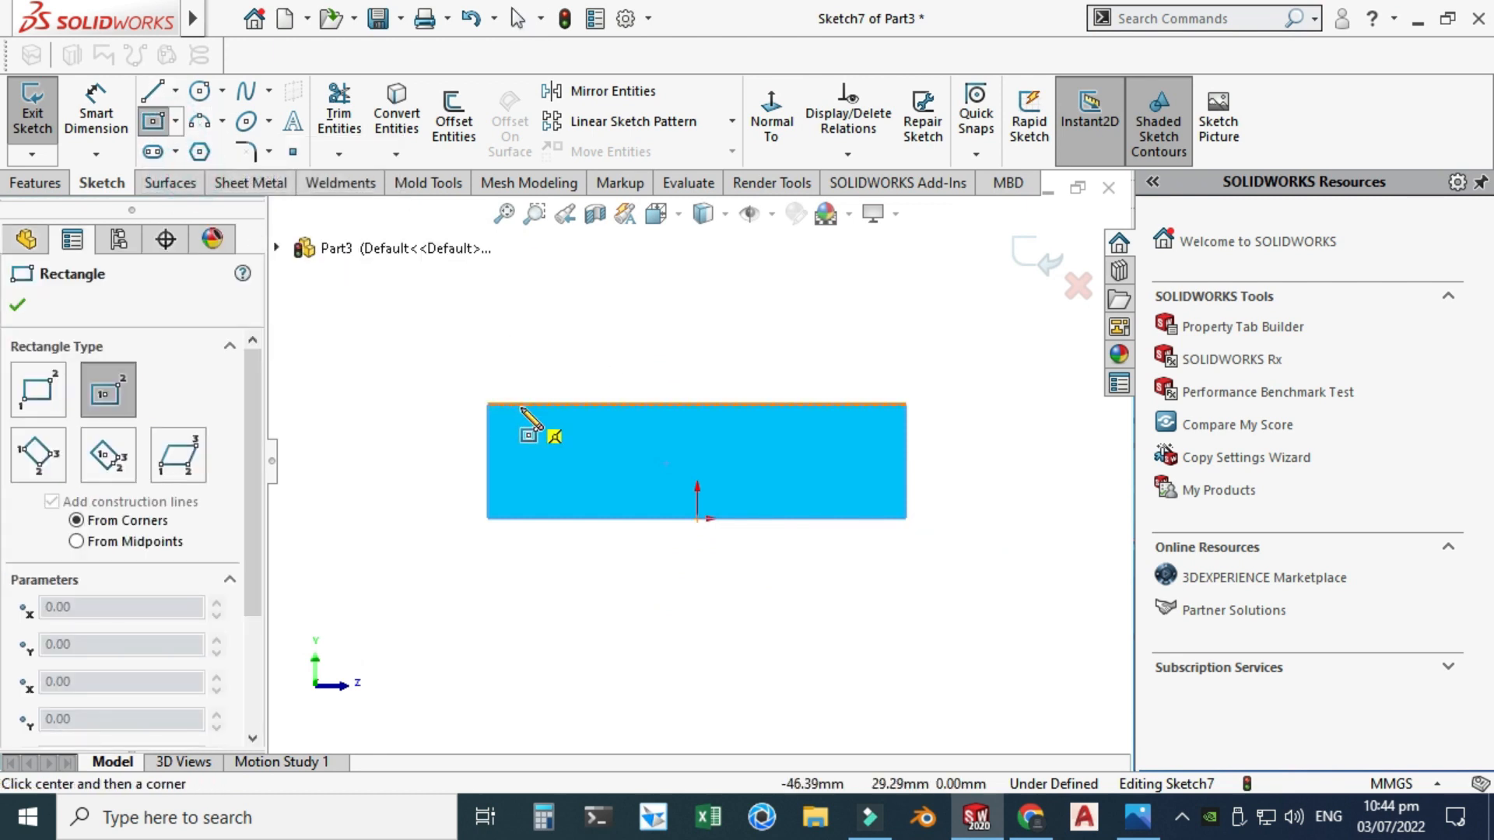
{"action": "left_click", "coordinate": [521, 413]}
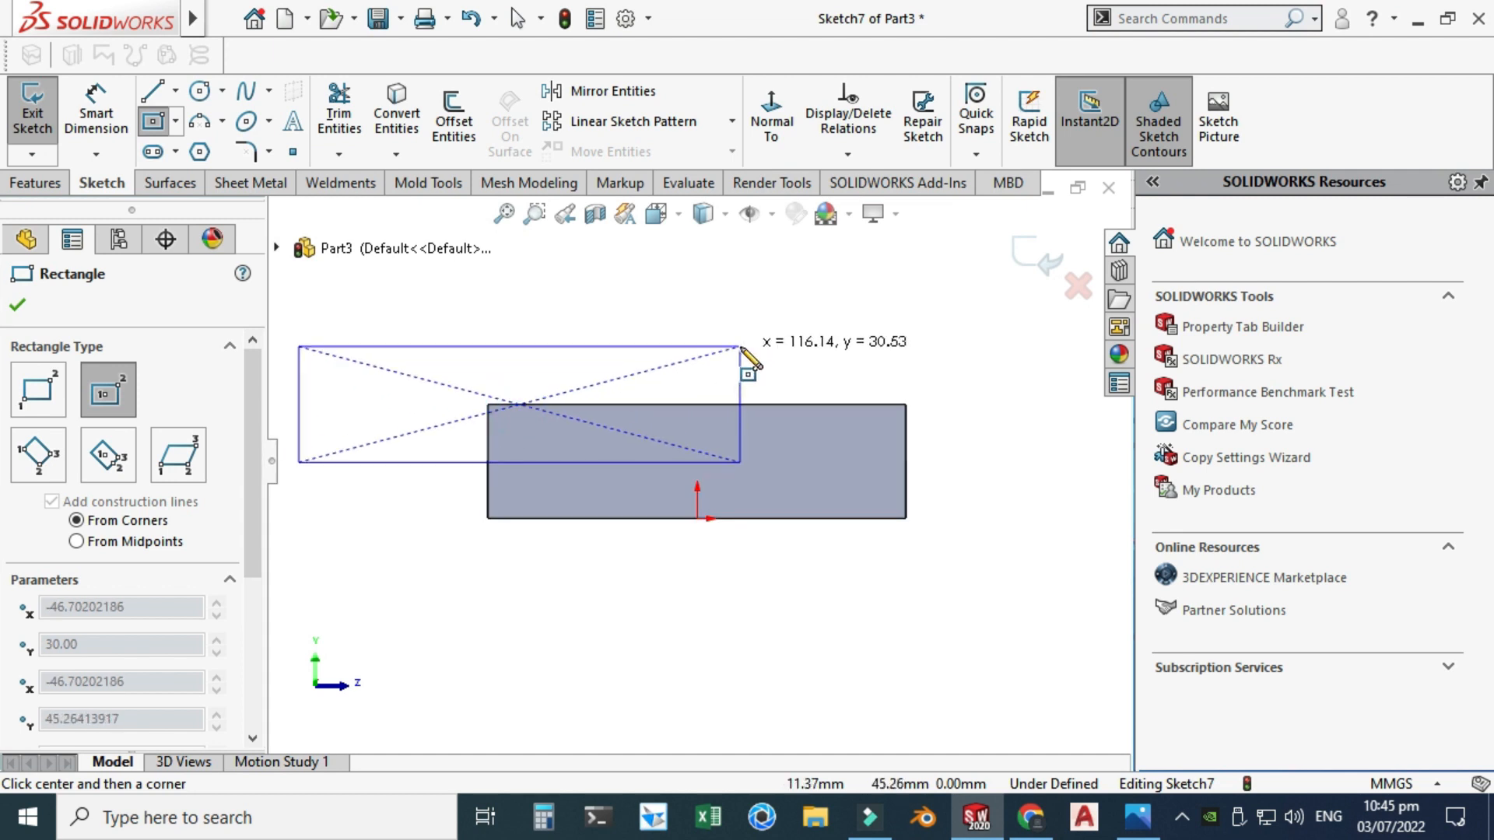
{"action": "key", "text": "Escape"}
Sketch a corner rectangle about 21 mm high standing on the face's upper edge, inset from both ends of the block
{"action": "left_click", "coordinate": [176, 120]}
{"action": "left_click", "coordinate": [187, 150]}
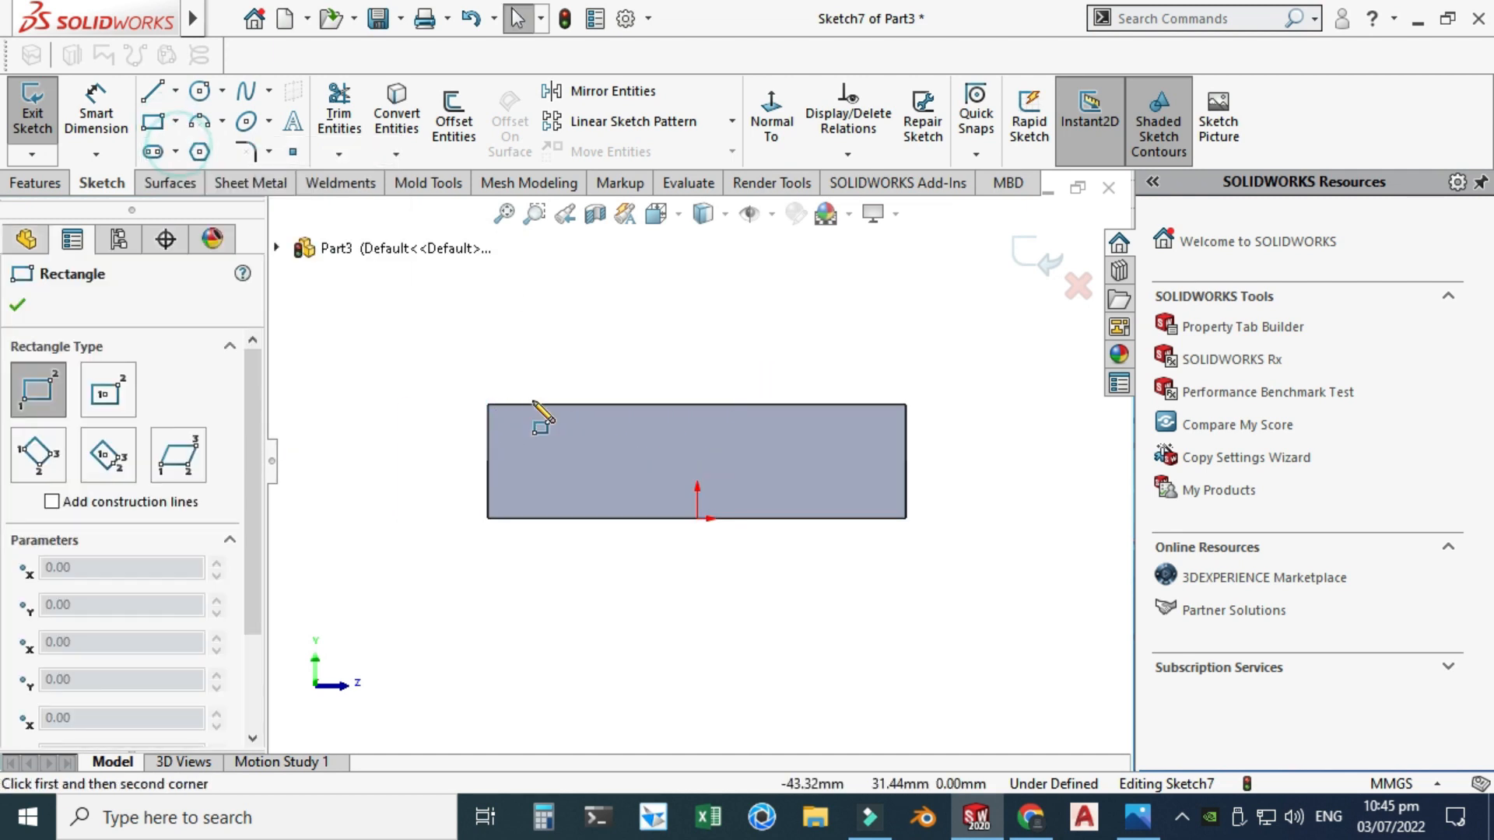
{"action": "left_click", "coordinate": [535, 404]}
{"action": "left_click", "coordinate": [854, 324]}
{"action": "key", "text": "Escape"}
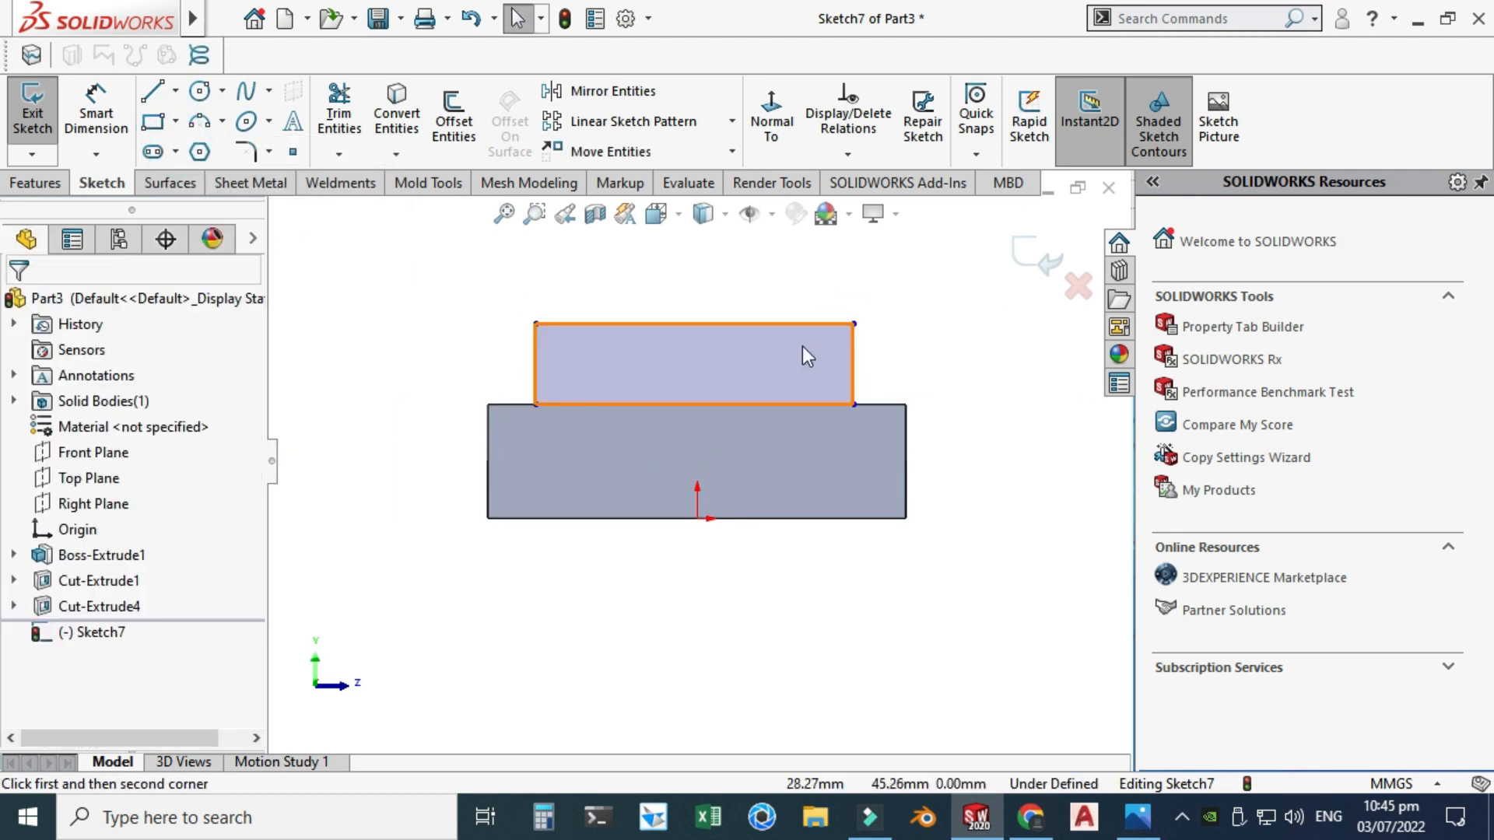
Sketch a centerline from the origin to the midpoint of the rectangle's upper edge and make it vertical
{"action": "left_click", "coordinate": [176, 90]}
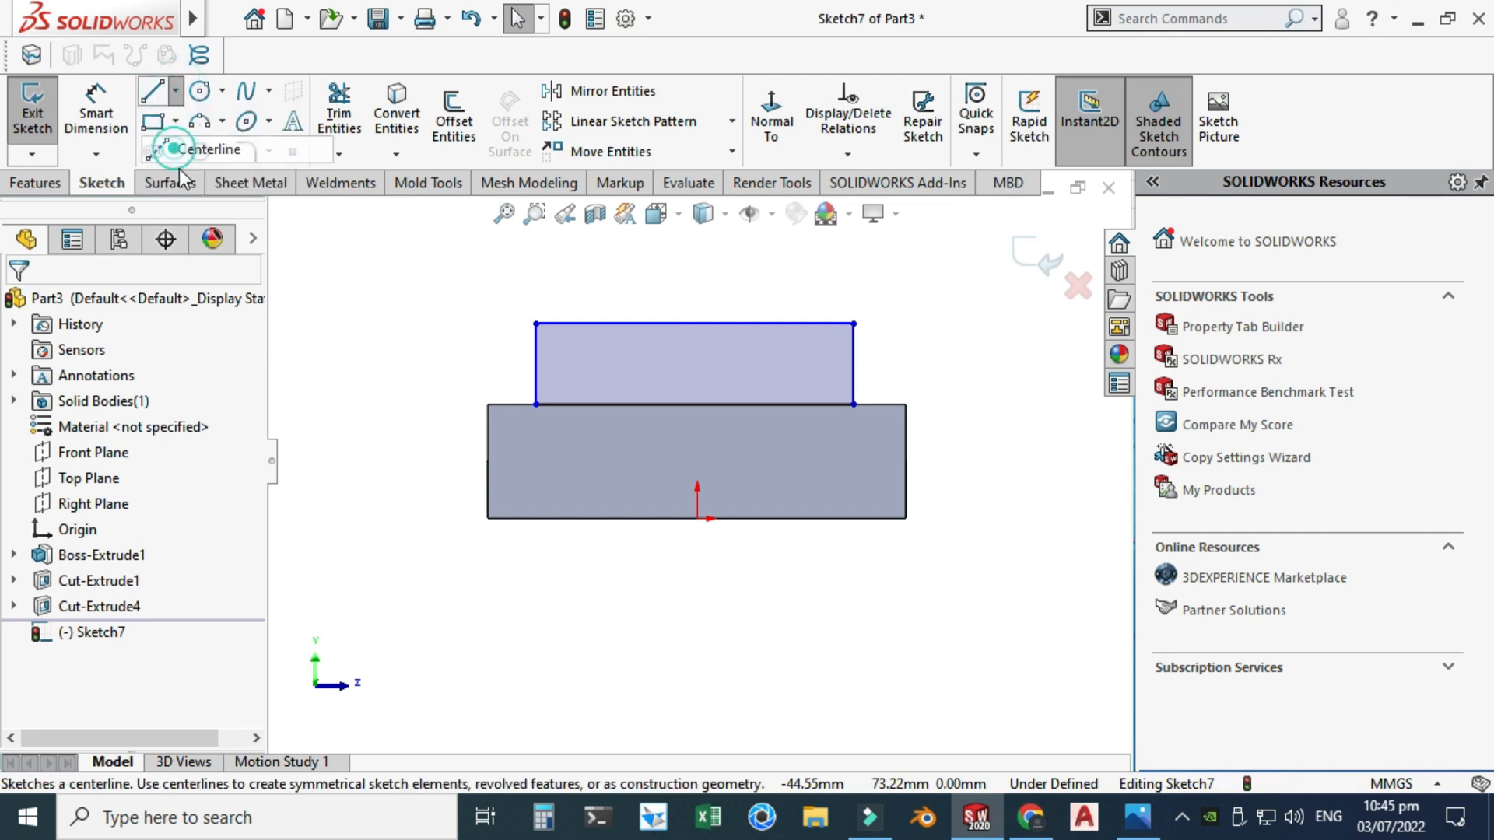
{"action": "left_click", "coordinate": [201, 147]}
{"action": "left_click", "coordinate": [697, 517]}
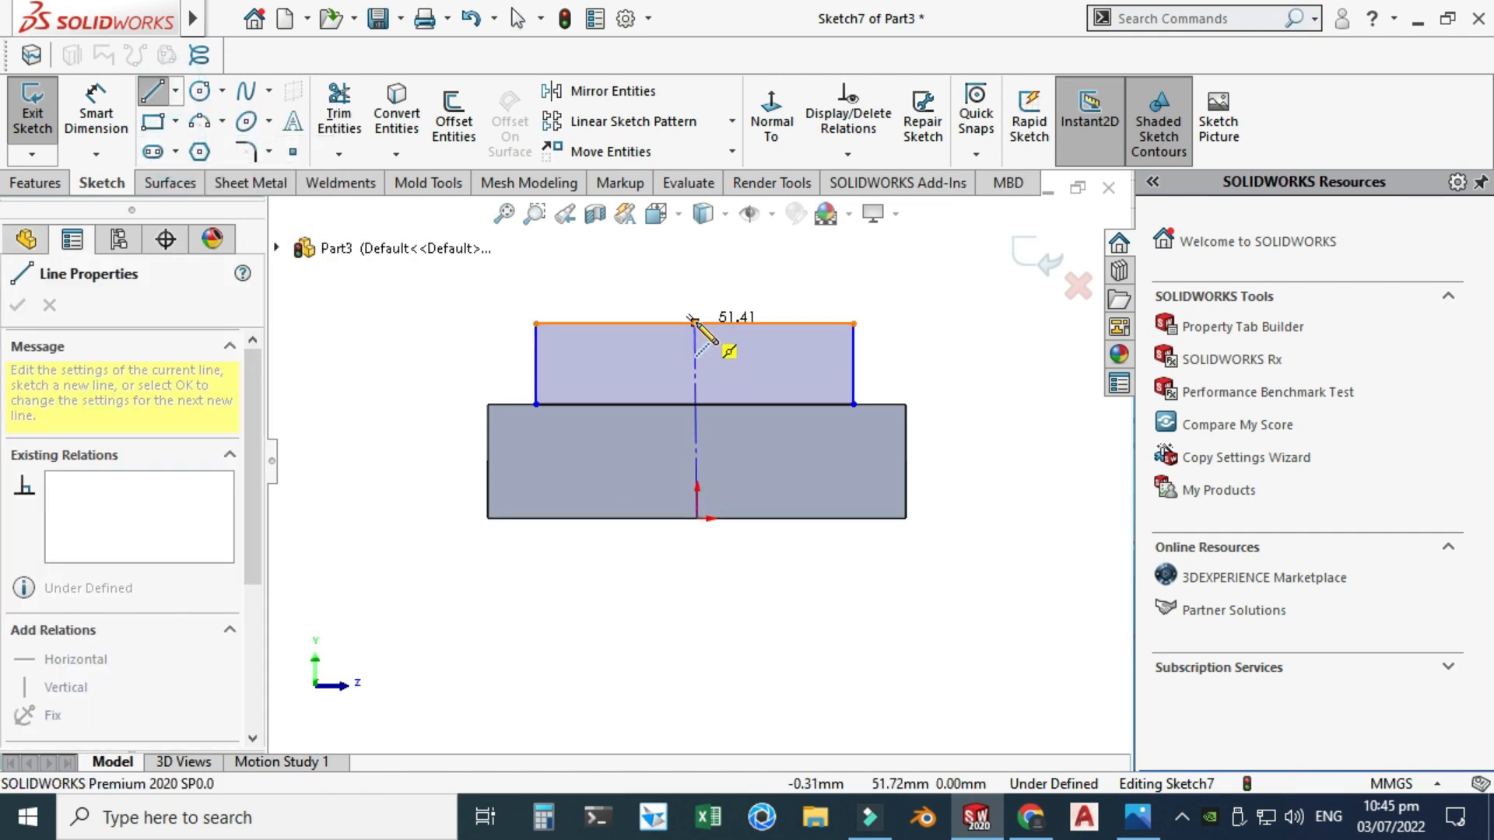
{"action": "left_click", "coordinate": [695, 324]}
{"action": "key", "text": "Escape"}
{"action": "left_click", "coordinate": [693, 363]}
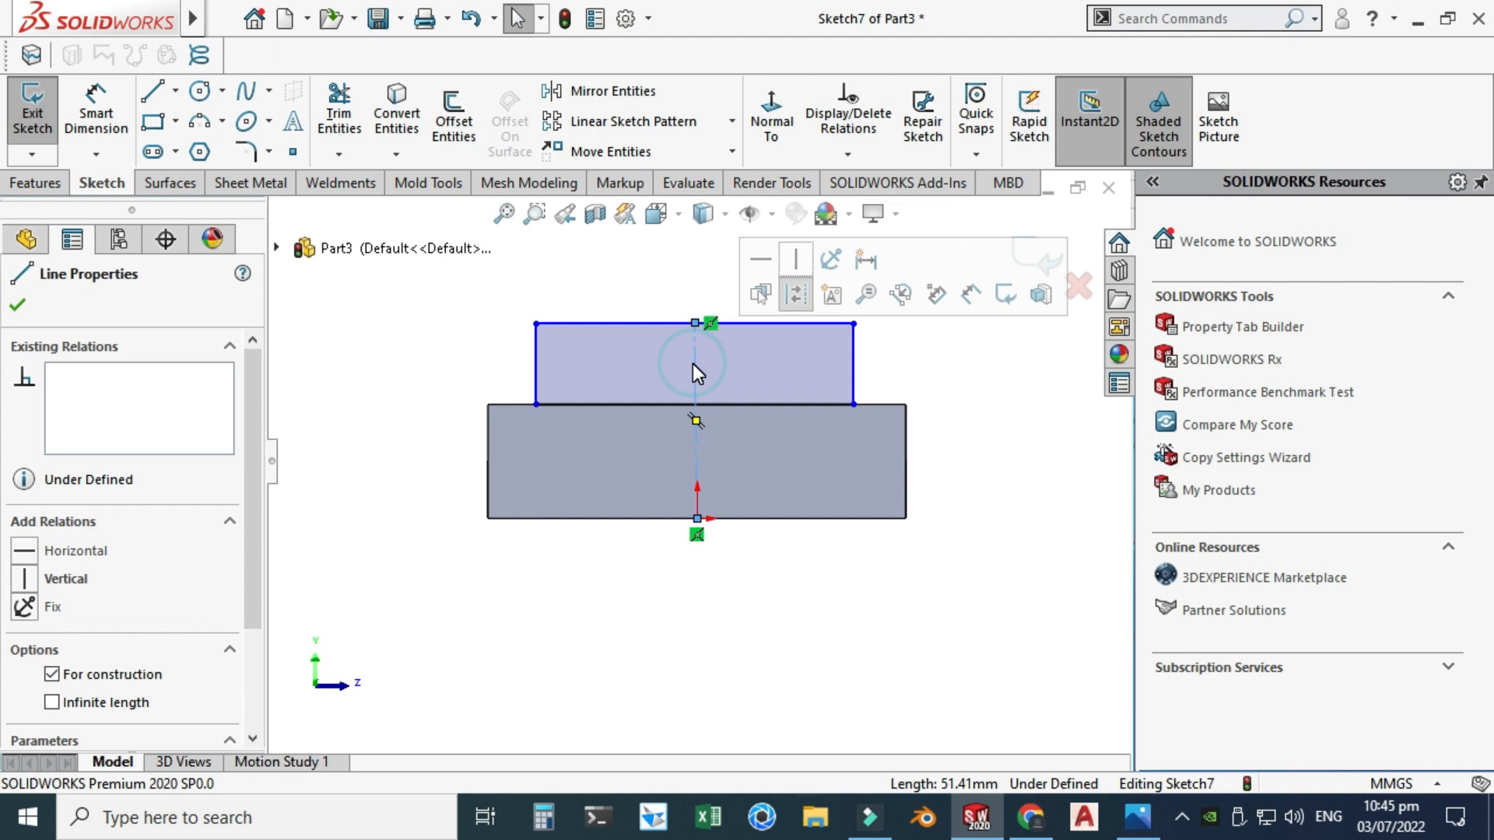
{"action": "left_click", "coordinate": [792, 277]}
{"action": "key", "text": "Escape"}
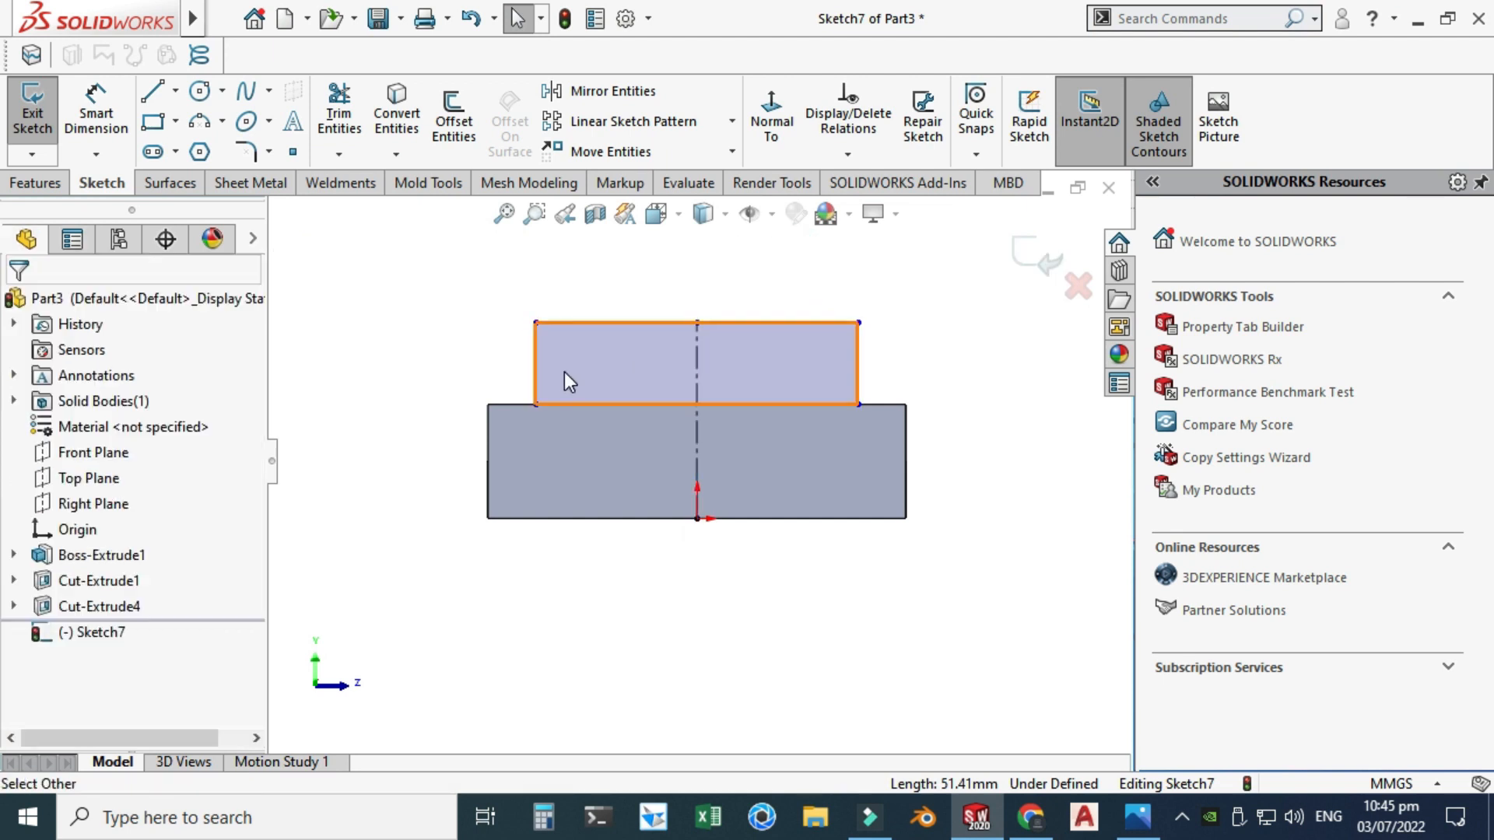
Check the reference drawing and dimension the rectangle's width as 90 mm
{"action": "mouse_move", "coordinate": [535, 362]}
{"action": "left_mouse_down"}
{"action": "mouse_move", "coordinate": [507, 365]}
{"action": "mouse_move", "coordinate": [561, 353]}
{"action": "mouse_move", "coordinate": [548, 352]}
{"action": "left_mouse_up"}
{"action": "left_click", "coordinate": [1030, 817]}
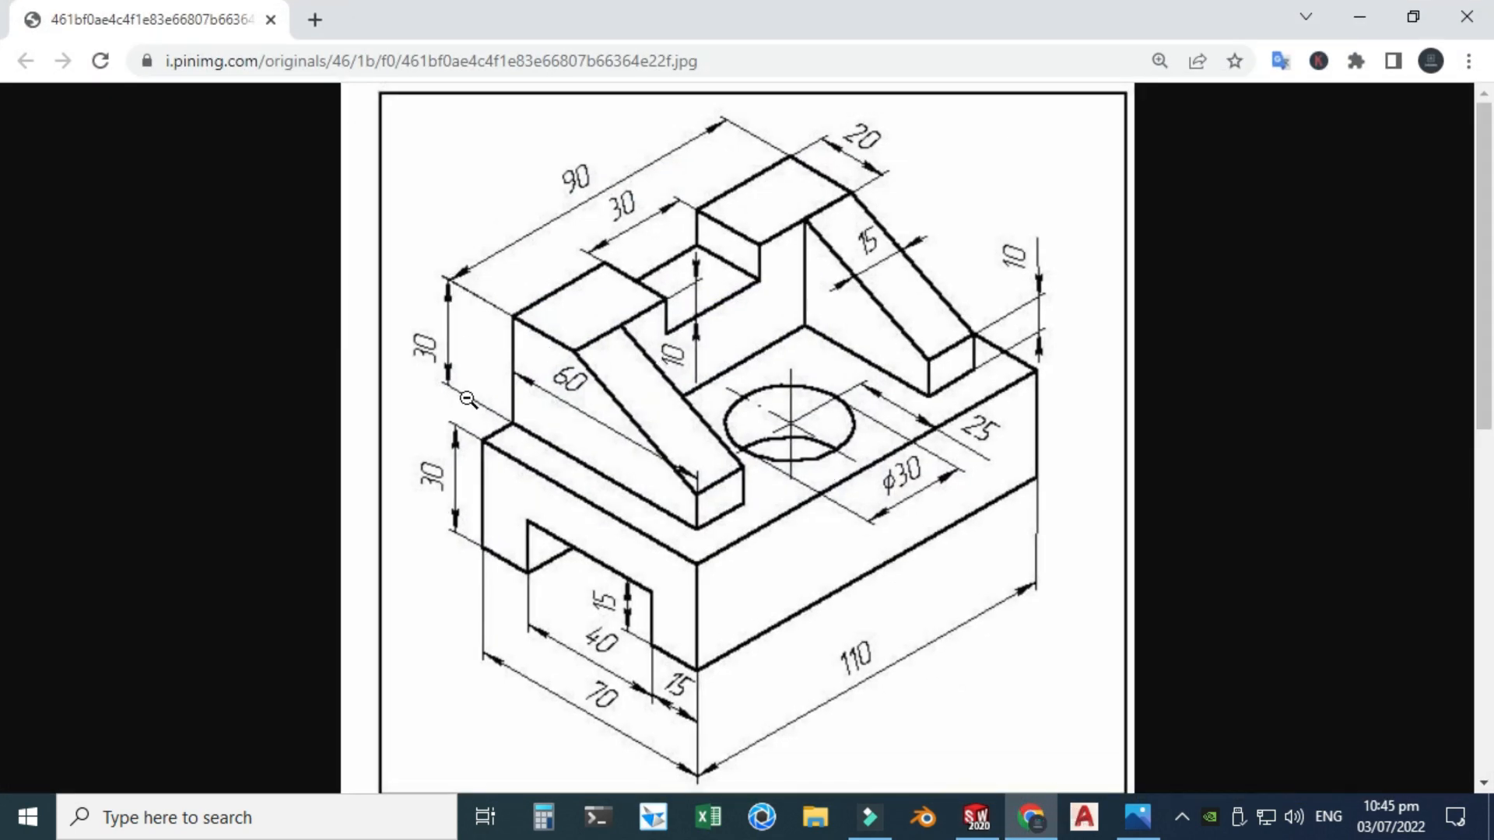
{"action": "left_click", "coordinate": [1030, 816]}
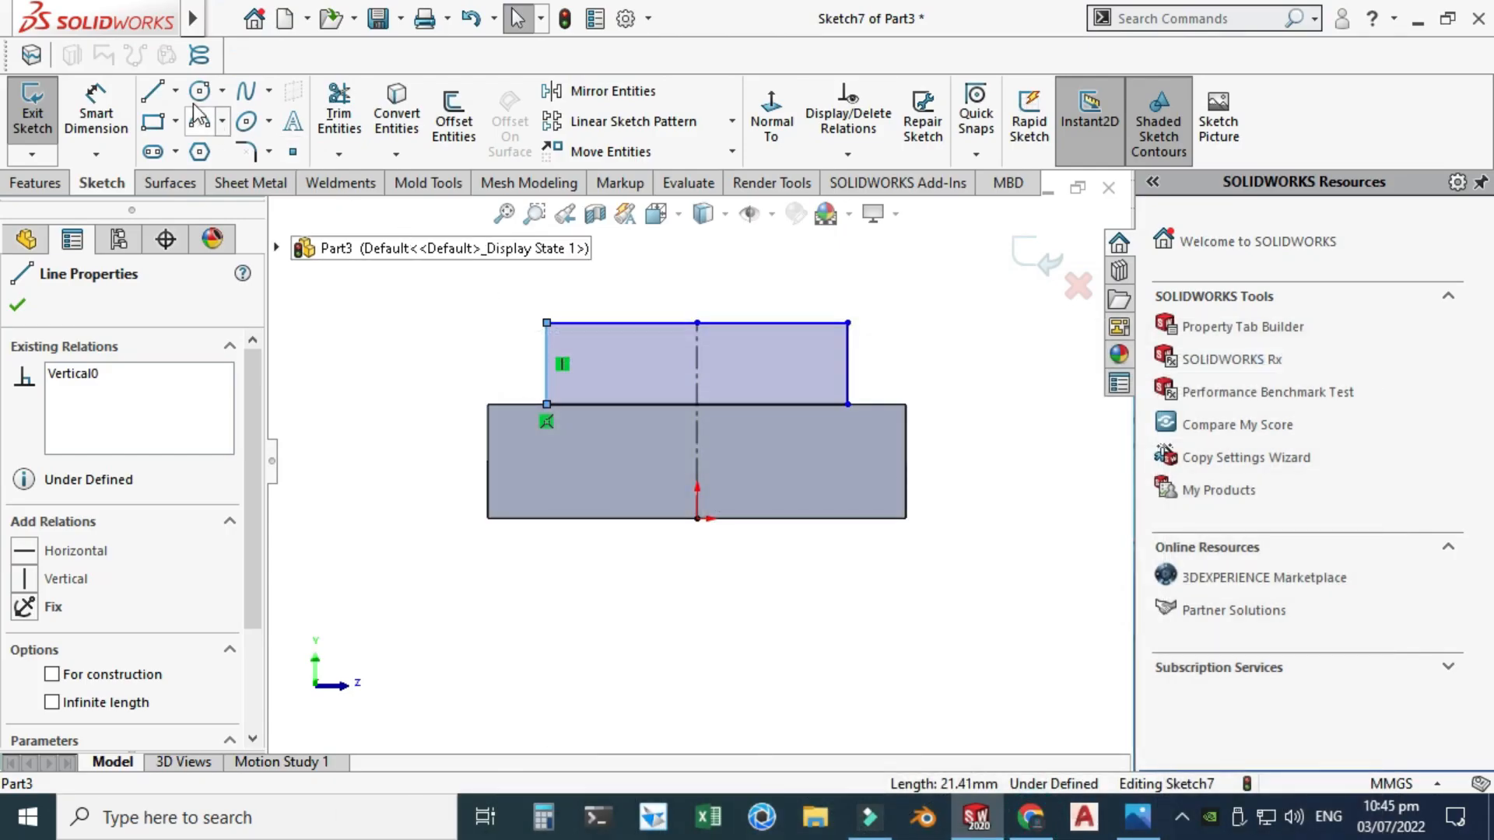
{"action": "key", "text": "Escape"}
{"action": "left_click", "coordinate": [663, 323]}
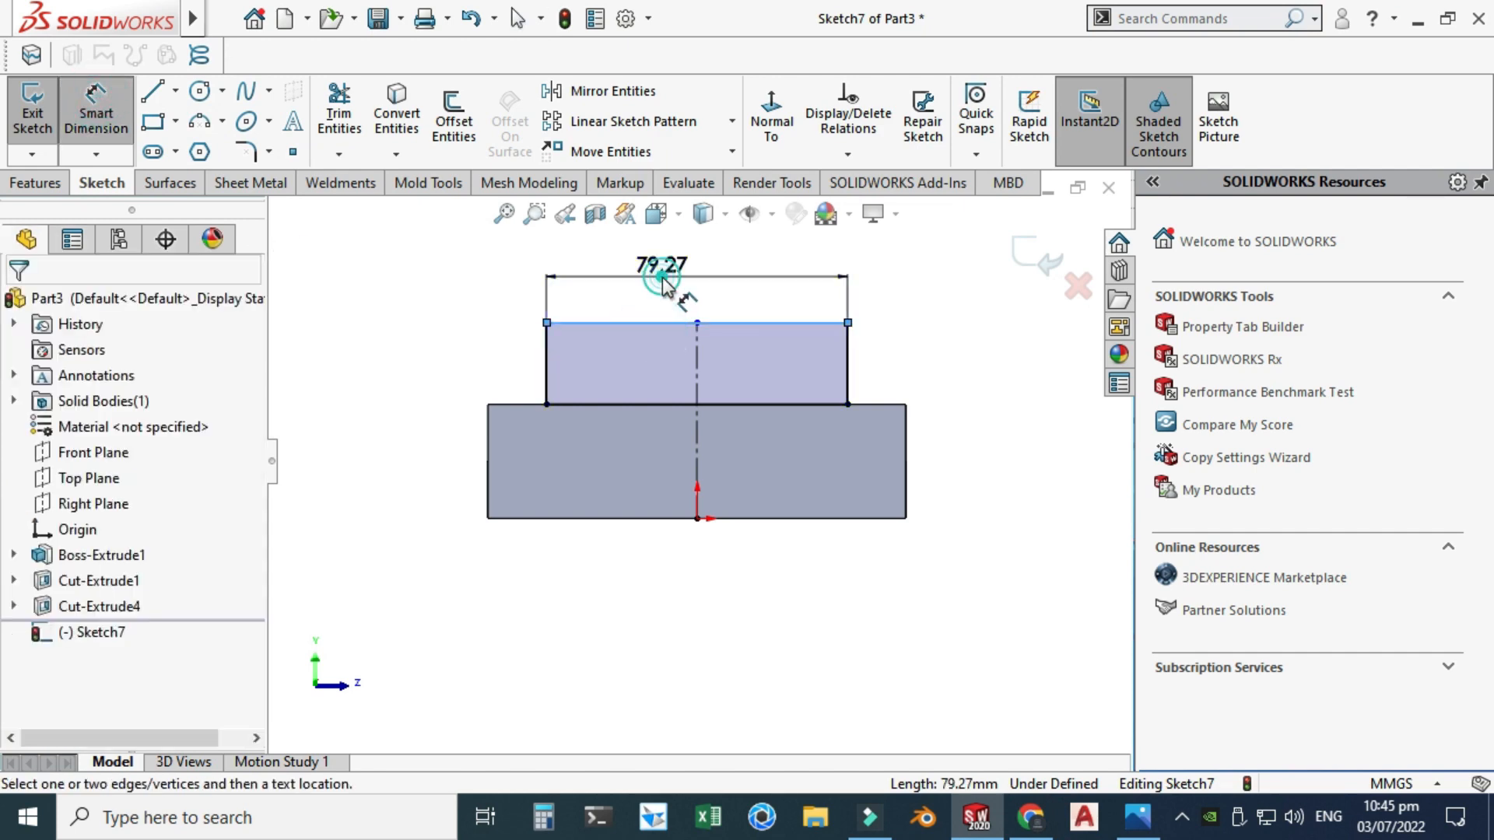
{"action": "left_click", "coordinate": [672, 286]}
{"action": "type", "text": "90"}
{"action": "key", "text": "Return"}
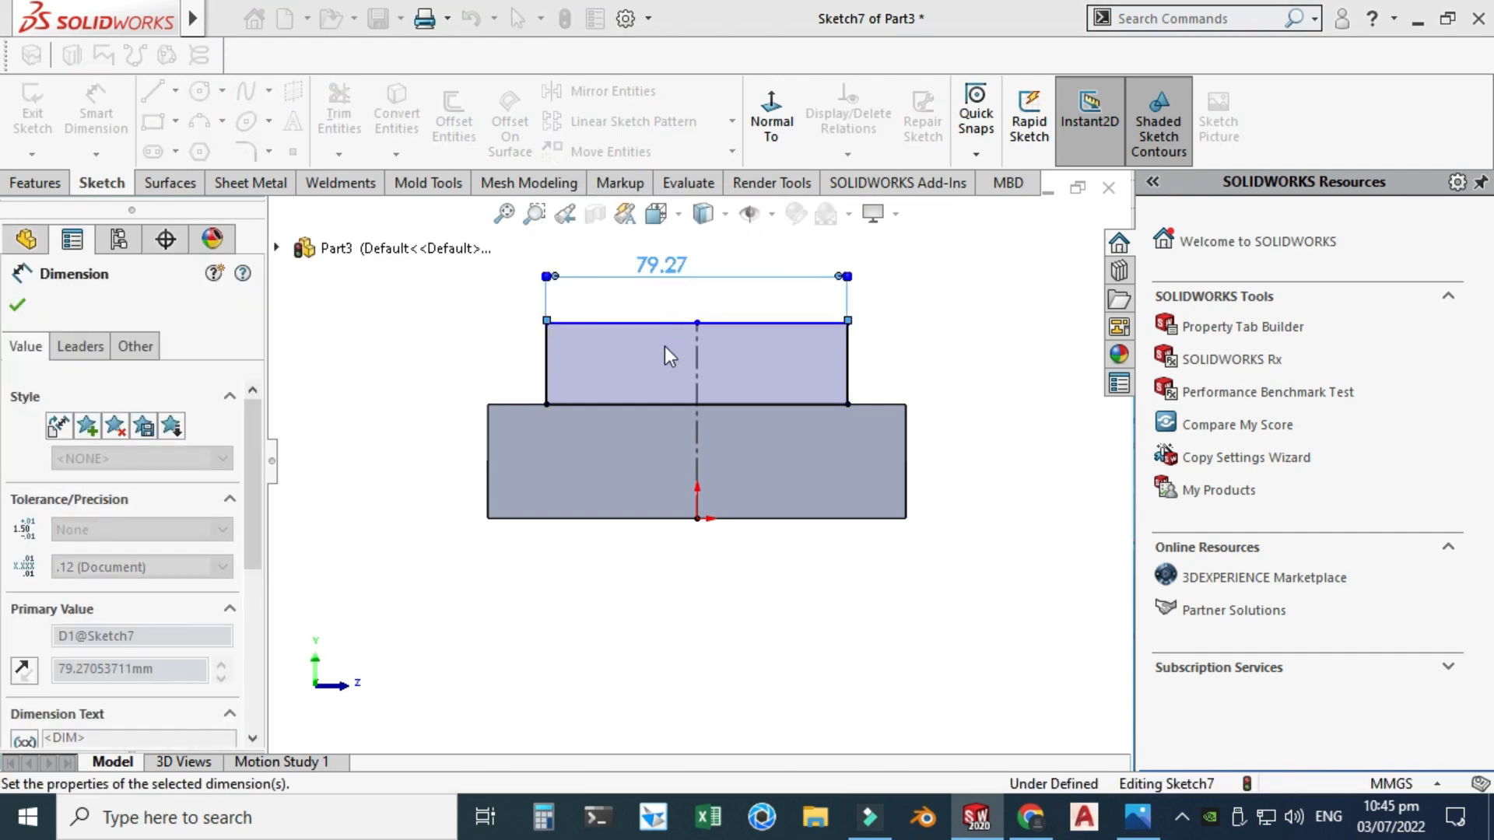
Dimension the rectangle's height as 30 mm
{"action": "left_click", "coordinate": [526, 365]}
{"action": "left_click", "coordinate": [399, 343]}
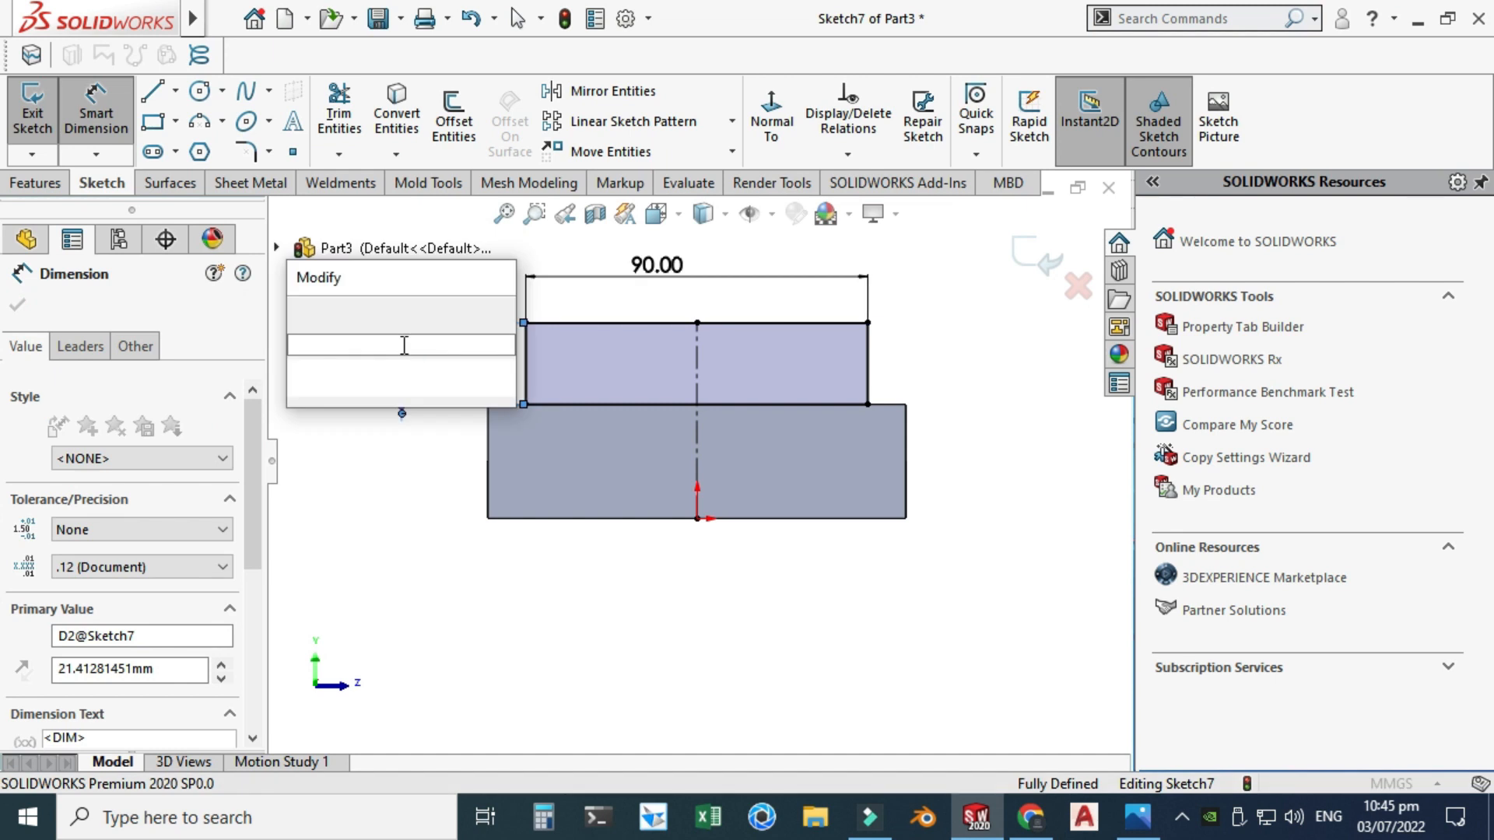
{"action": "type", "text": "30"}
{"action": "key", "text": "Return"}
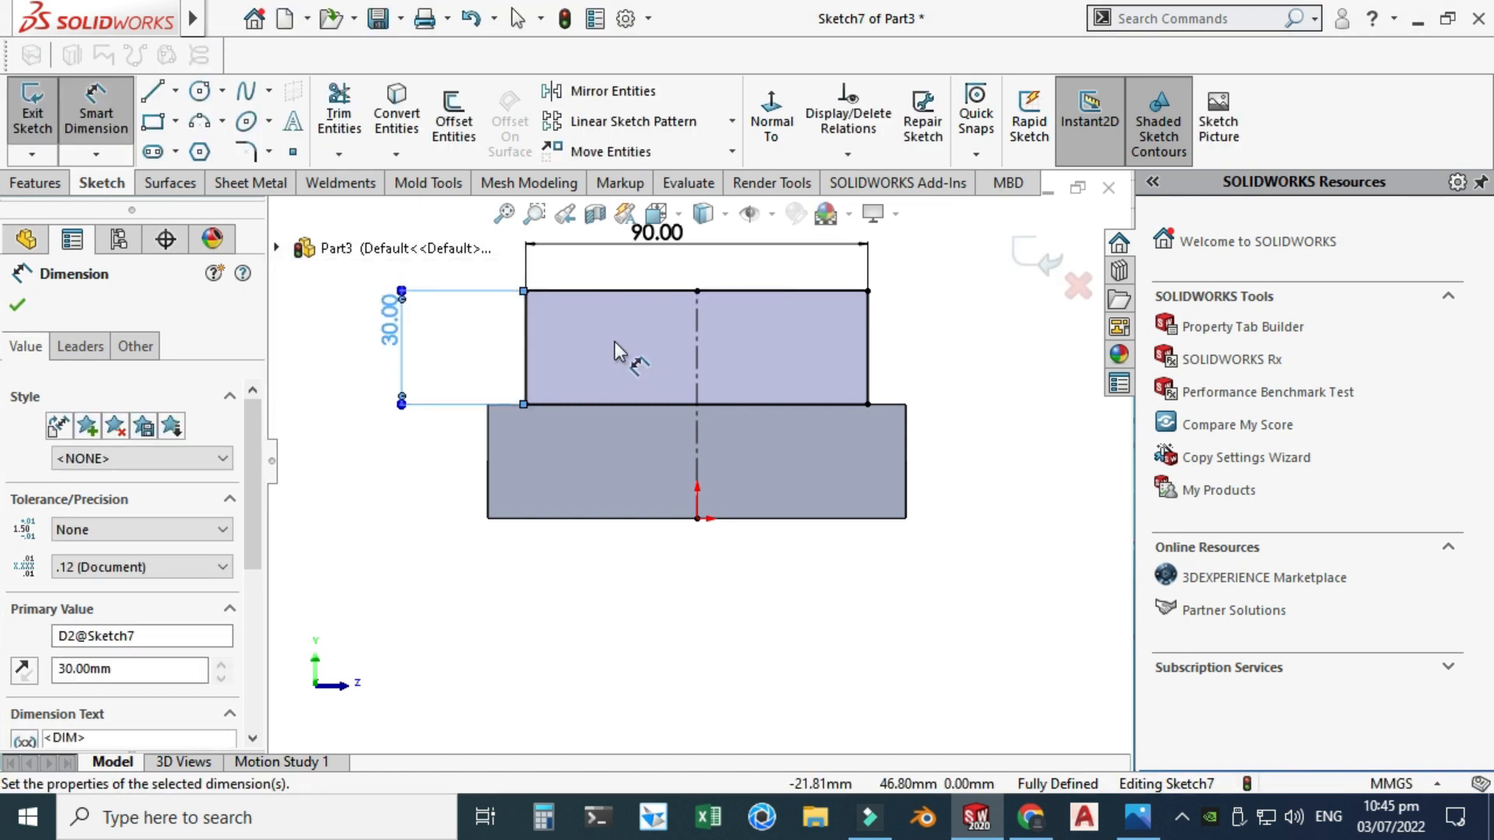
Check the reference drawing and start a boss extrusion of the upright rectangle, reversed so it runs over the base block
{"action": "scroll", "coordinate": [696, 342], "scroll_direction": "up", "scroll_amount": 3}
{"action": "mouse_move", "coordinate": [724, 336]}
{"action": "middle_mouse_down"}
{"action": "mouse_move", "coordinate": [760, 350]}
{"action": "mouse_move", "coordinate": [739, 363]}
{"action": "mouse_move", "coordinate": [771, 422]}
{"action": "middle_mouse_up"}
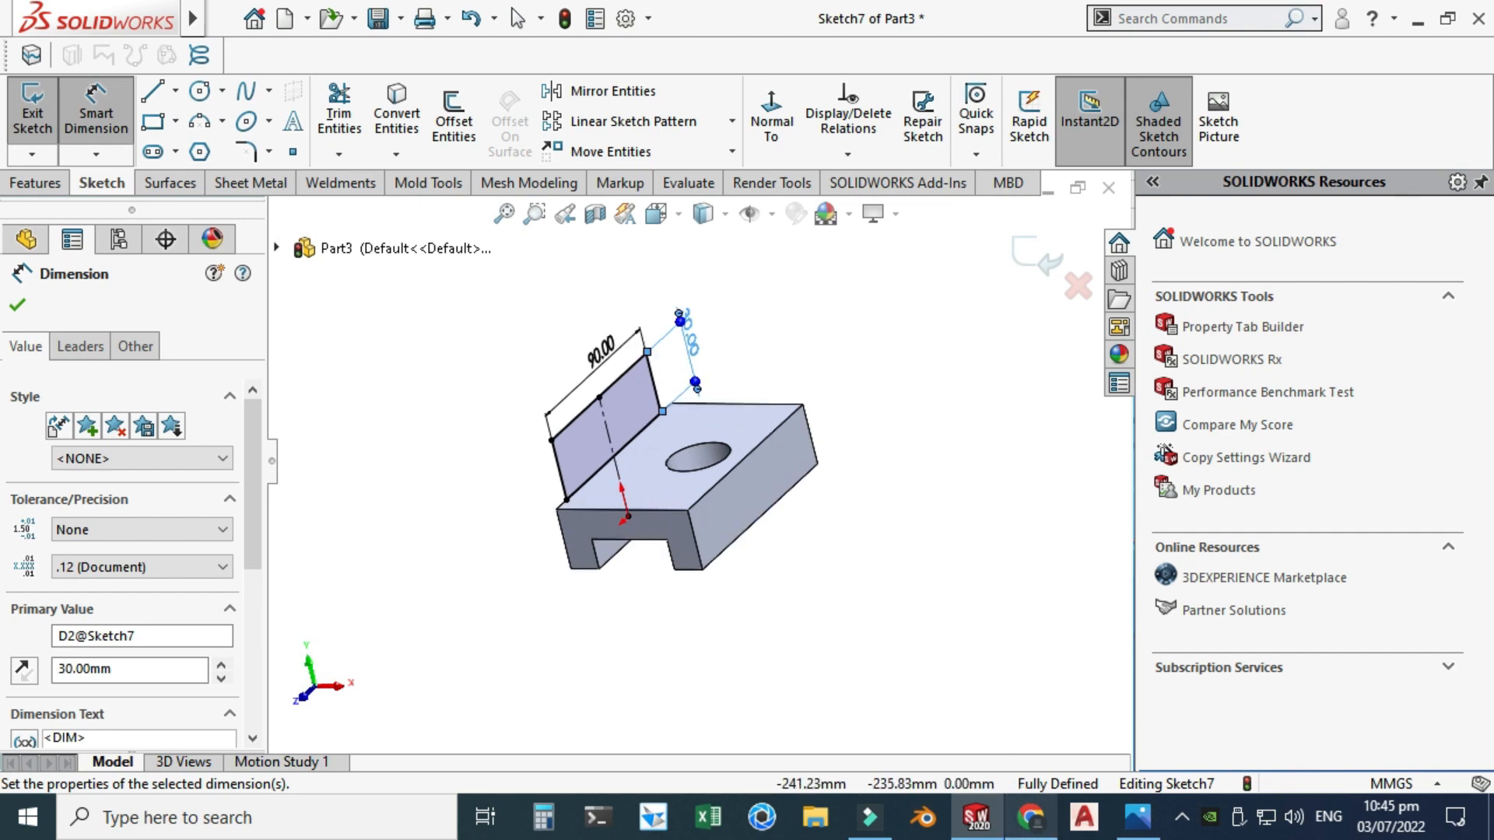
{"action": "left_click", "coordinate": [1030, 816]}
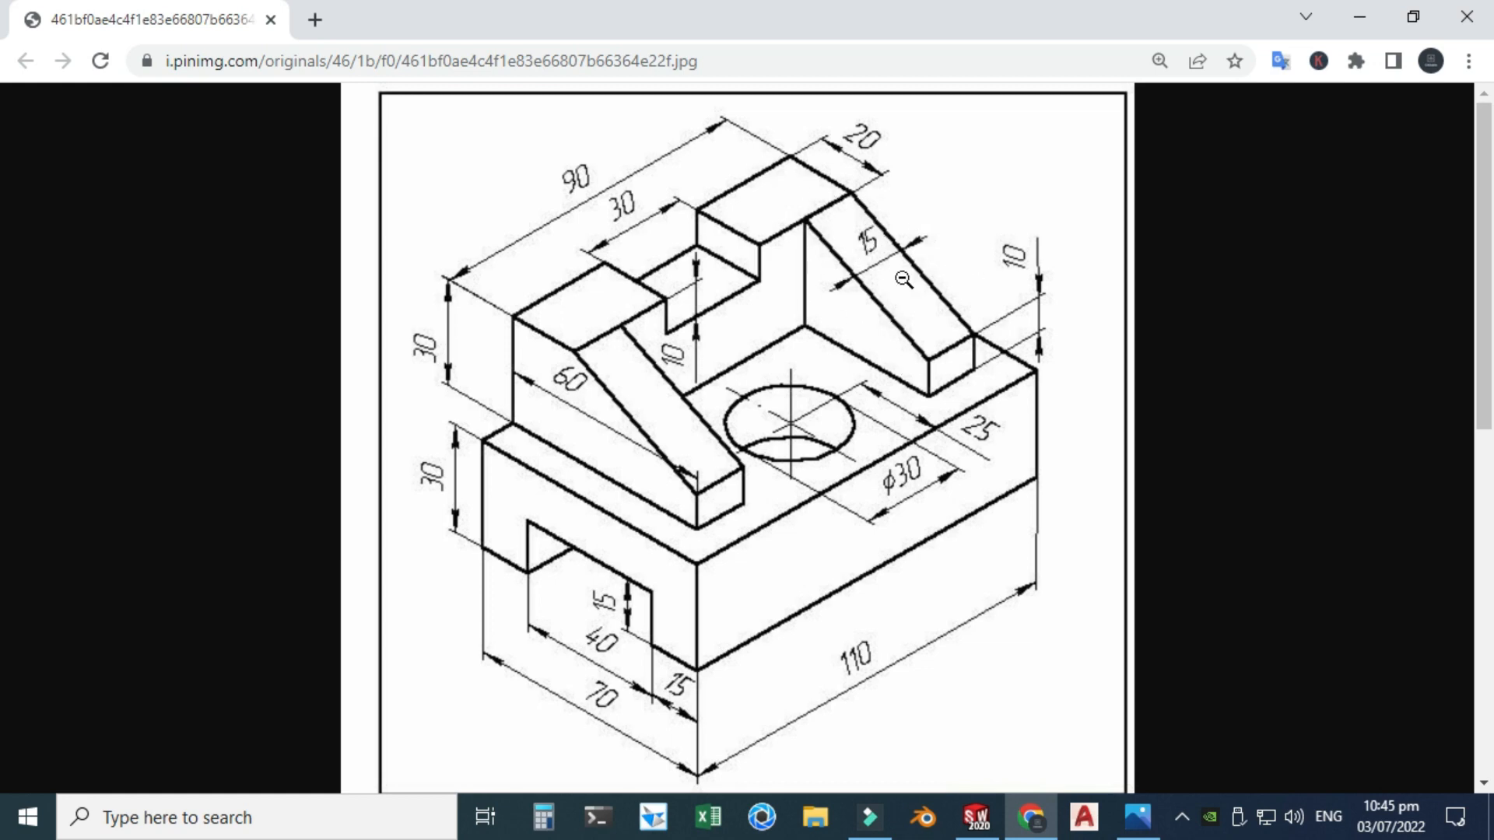
{"action": "left_click", "coordinate": [976, 817]}
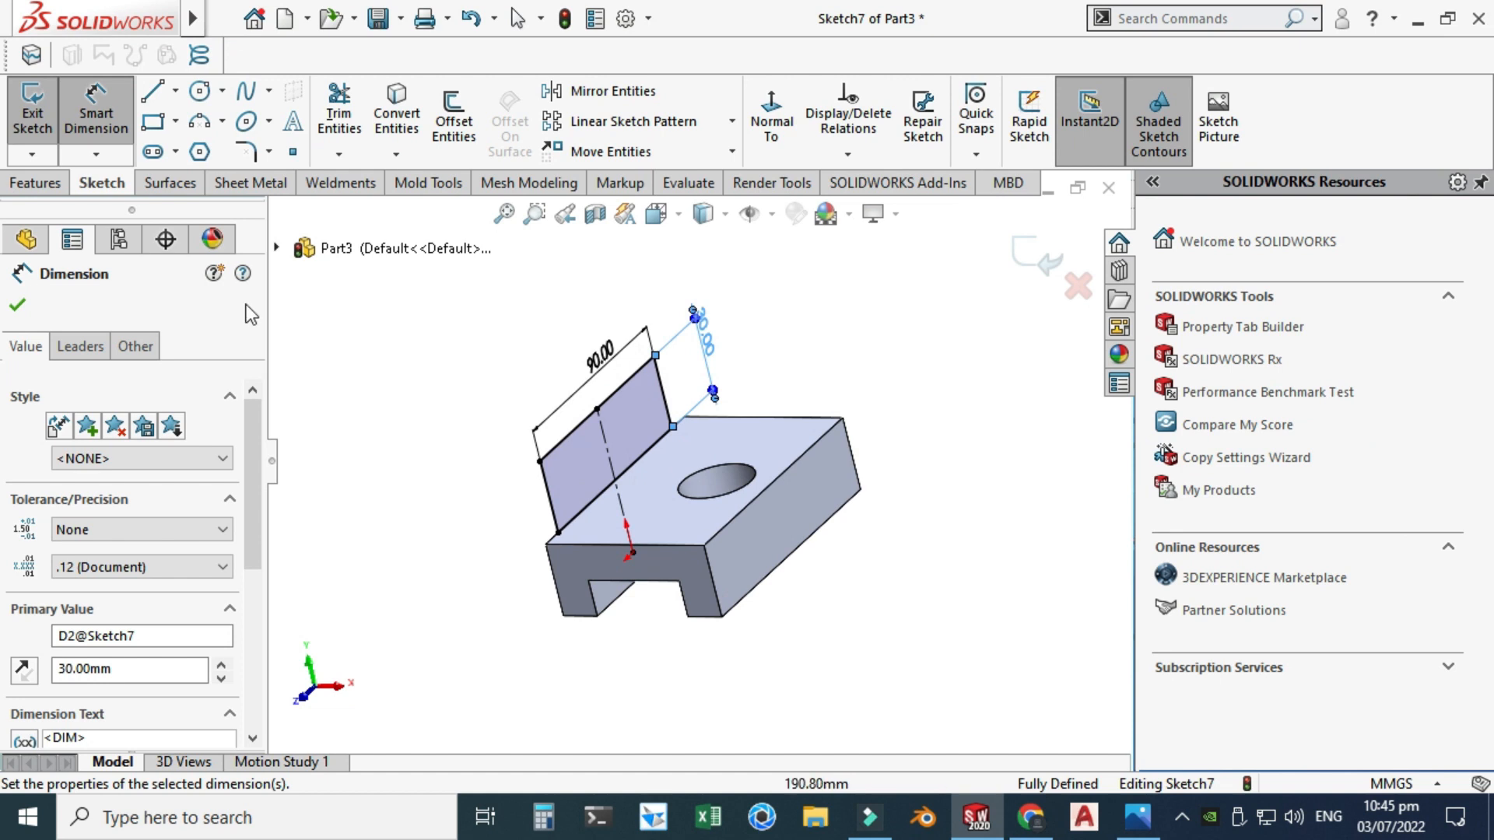
{"action": "left_click", "coordinate": [50, 184]}
{"action": "left_click", "coordinate": [37, 121]}
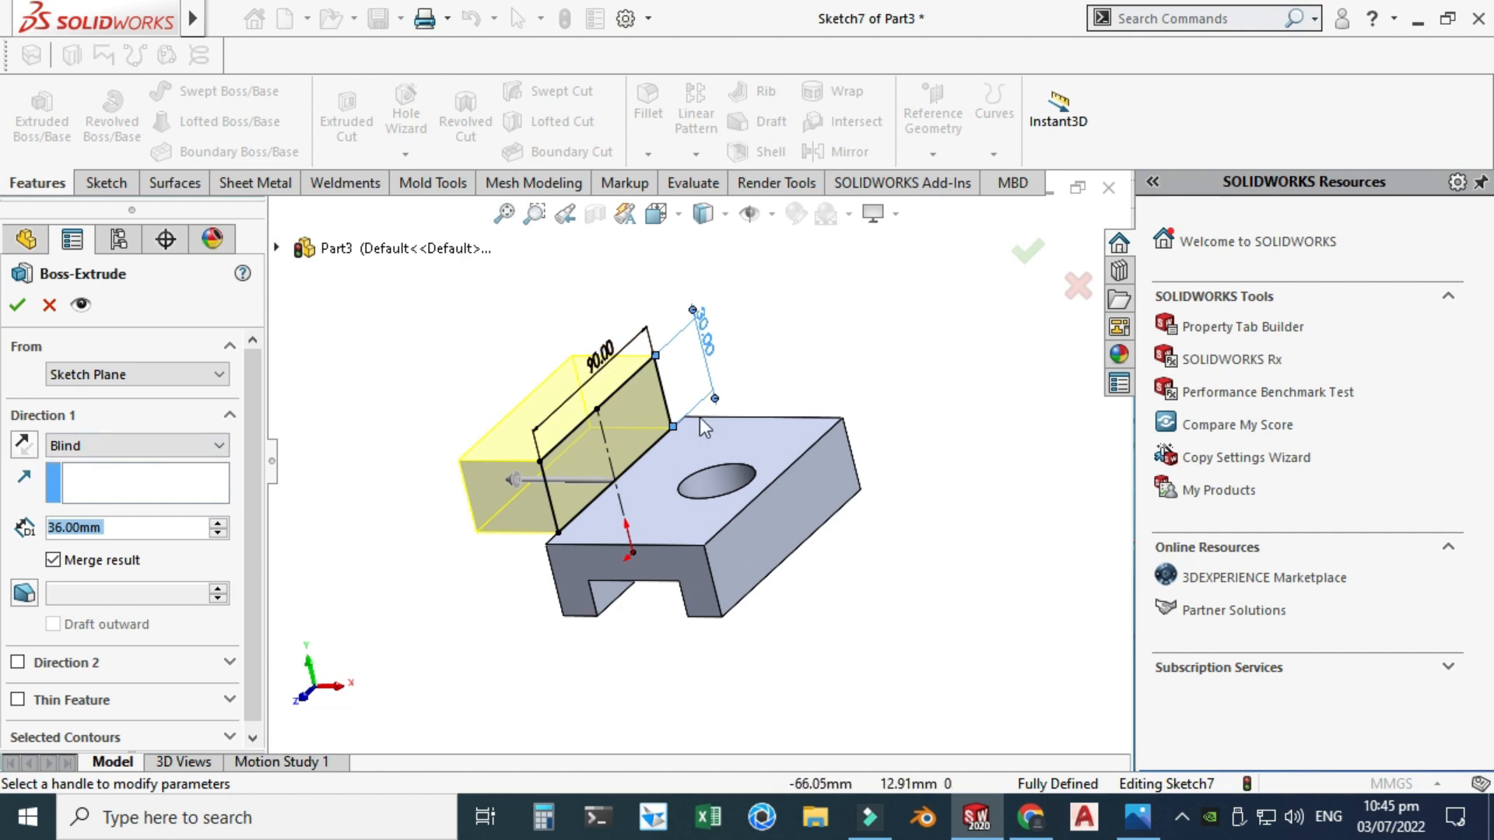
{"action": "left_click", "coordinate": [24, 446]}
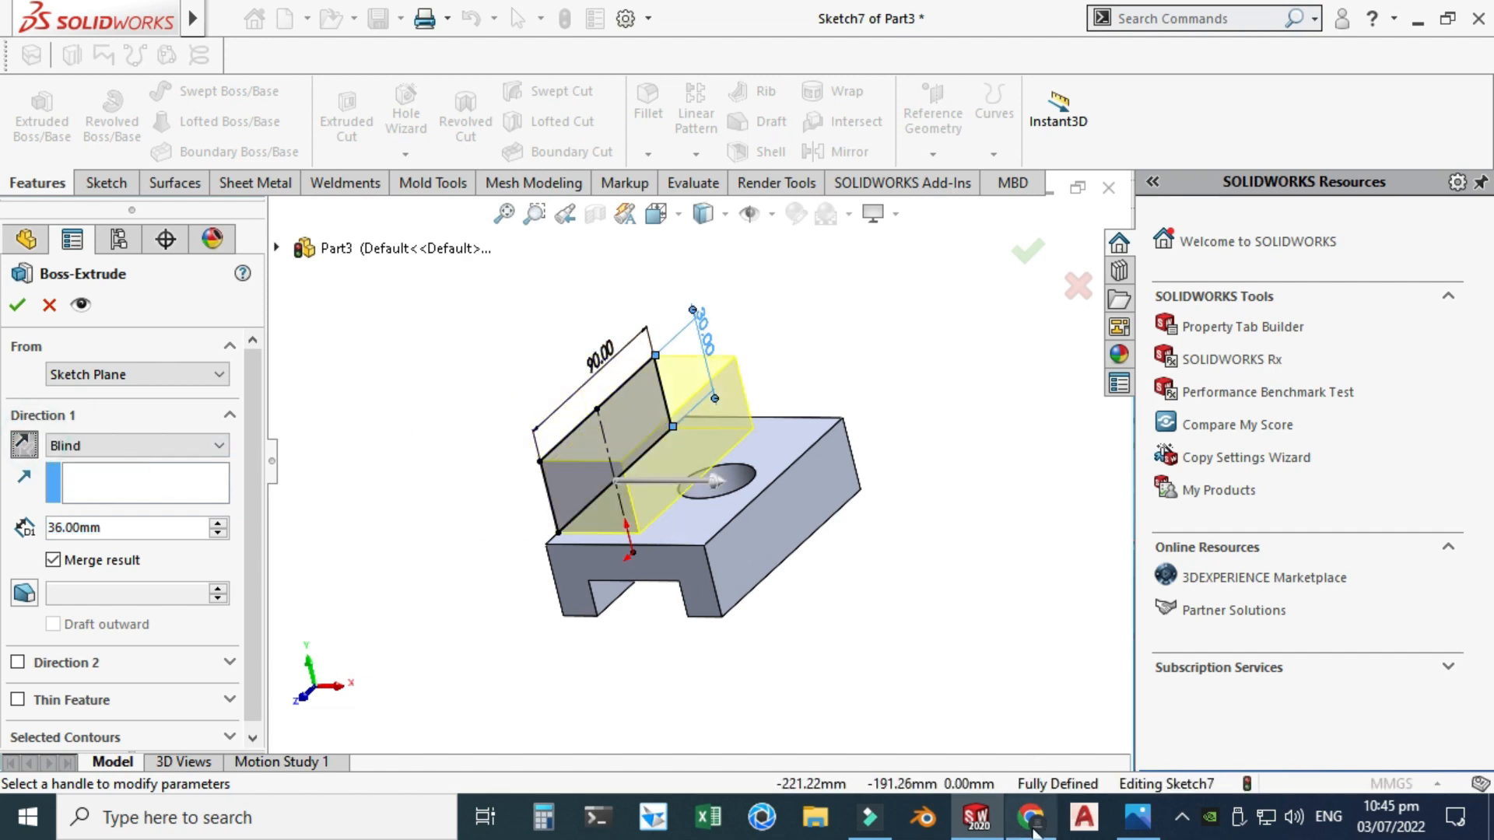
Check the wall thickness in the reference drawing and finish the blind extrusion with a depth of 20 mm
{"action": "left_click", "coordinate": [1033, 817]}
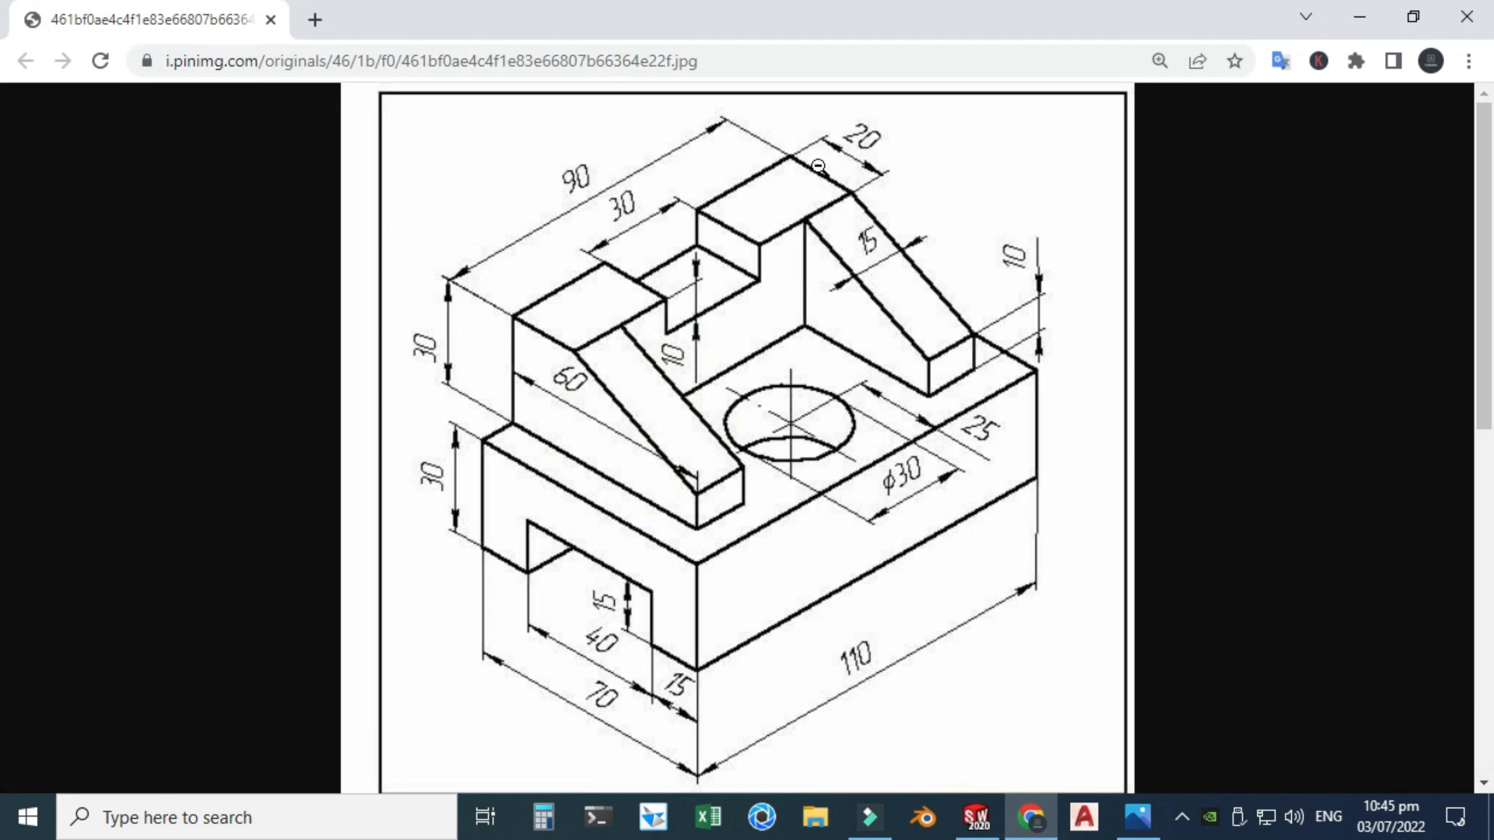
{"action": "left_click", "coordinate": [1032, 816]}
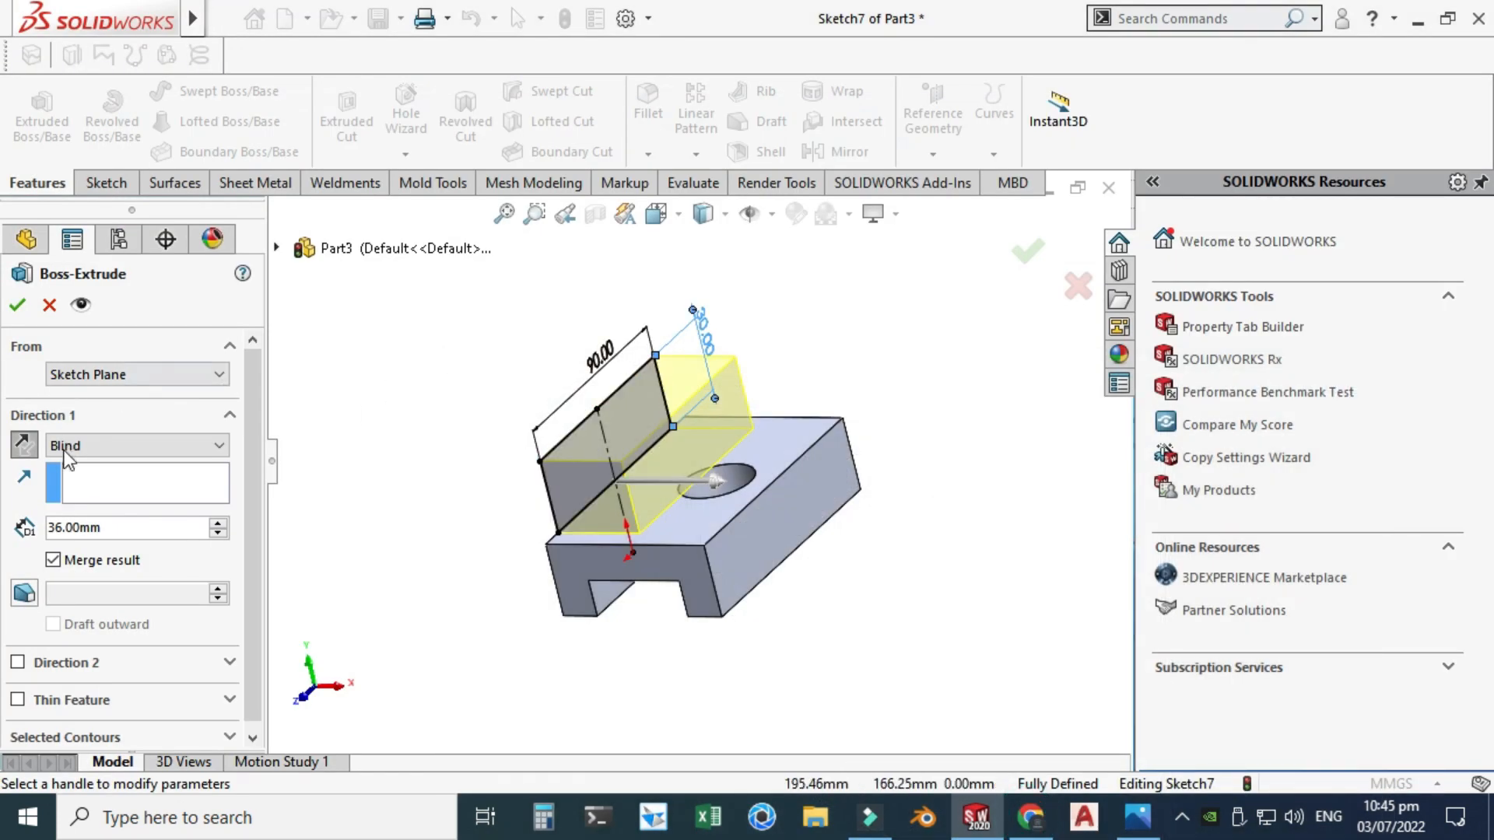
{"action": "double_click", "coordinate": [98, 527]}
{"action": "type", "text": "20"}
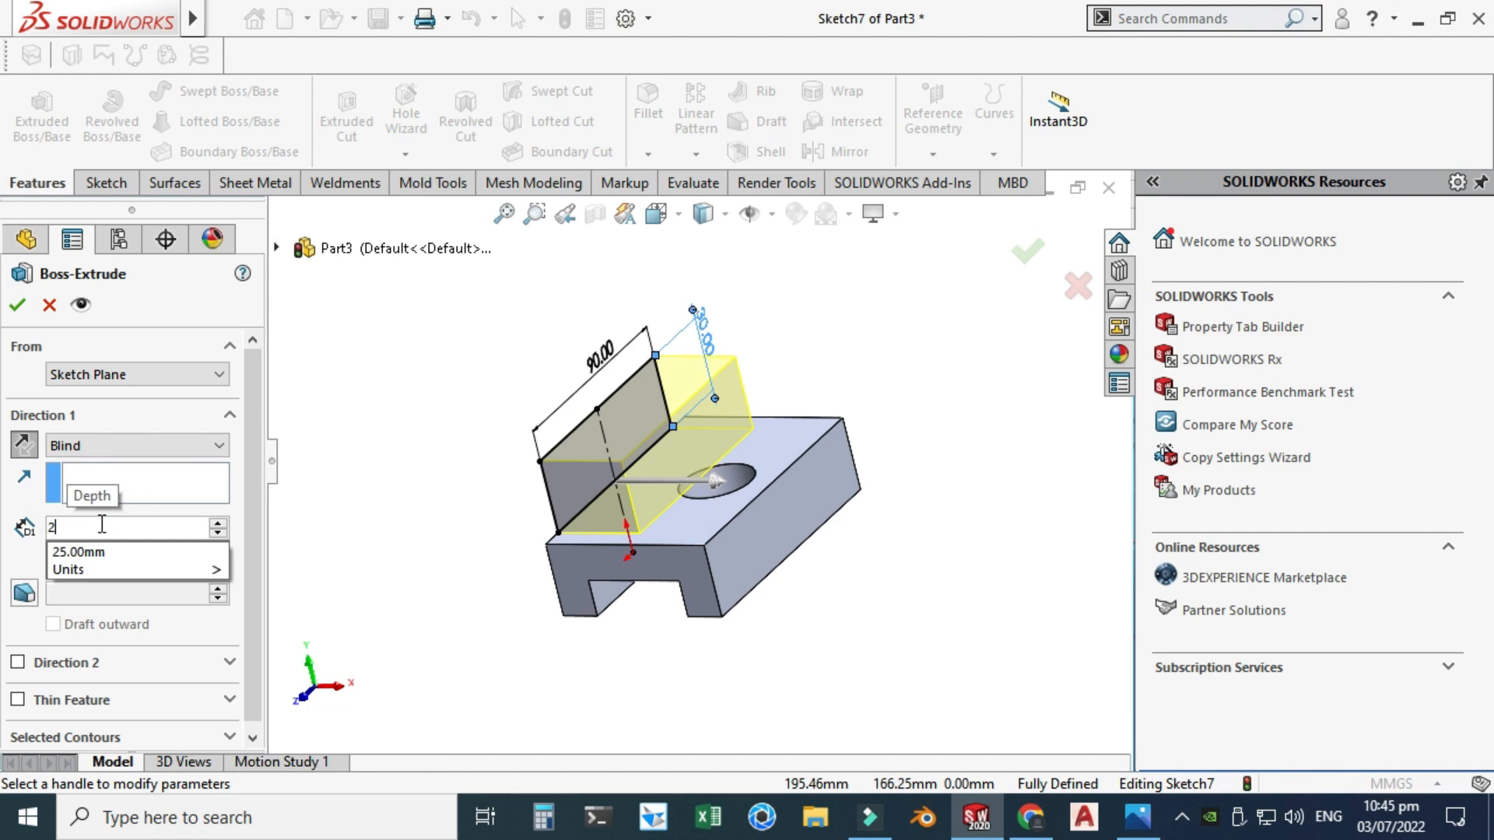
{"action": "key", "text": "Return"}
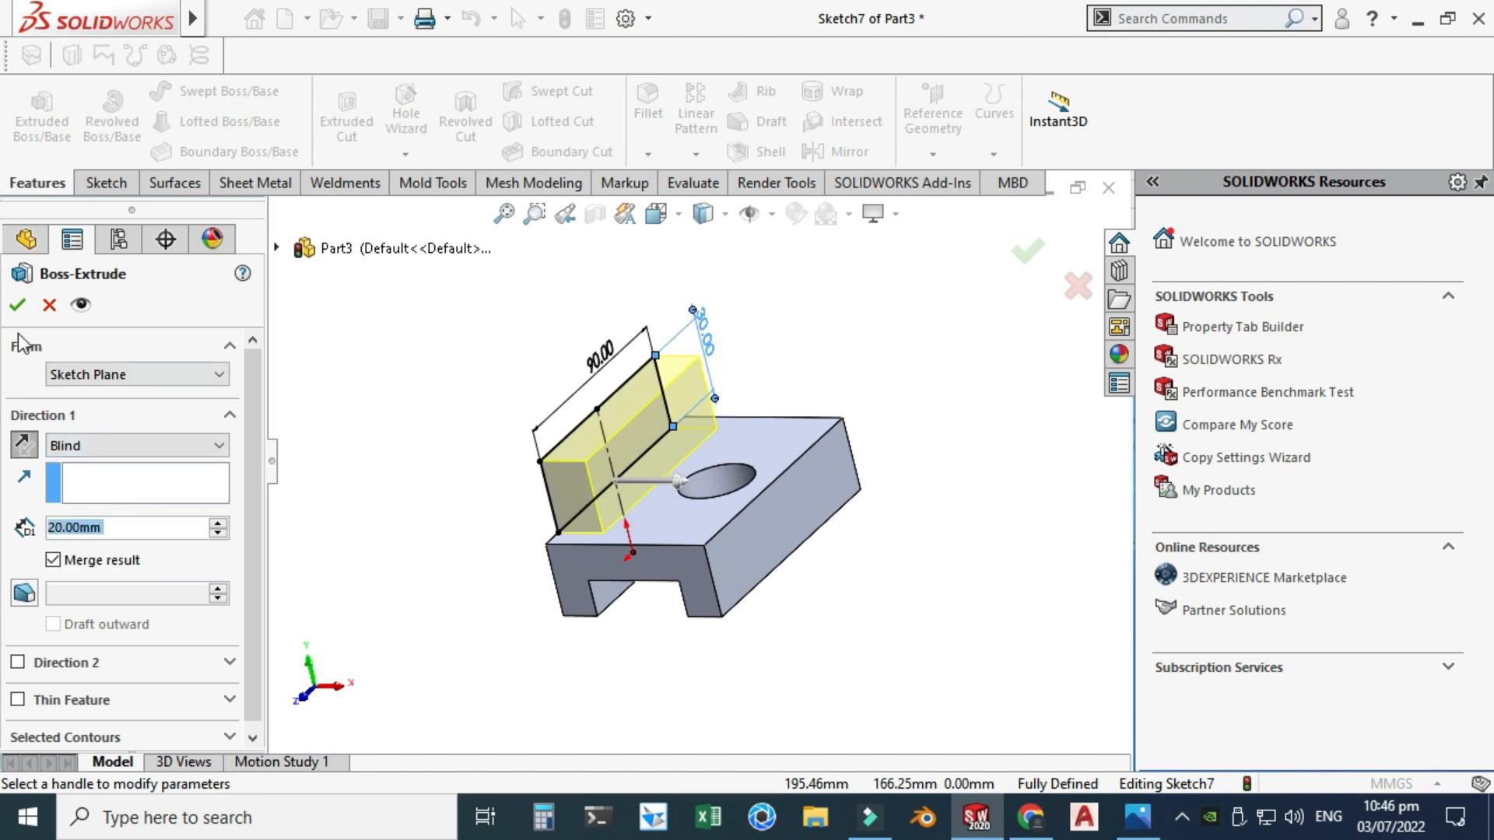
{"action": "left_click", "coordinate": [17, 305]}
{"action": "left_click", "coordinate": [420, 357]}
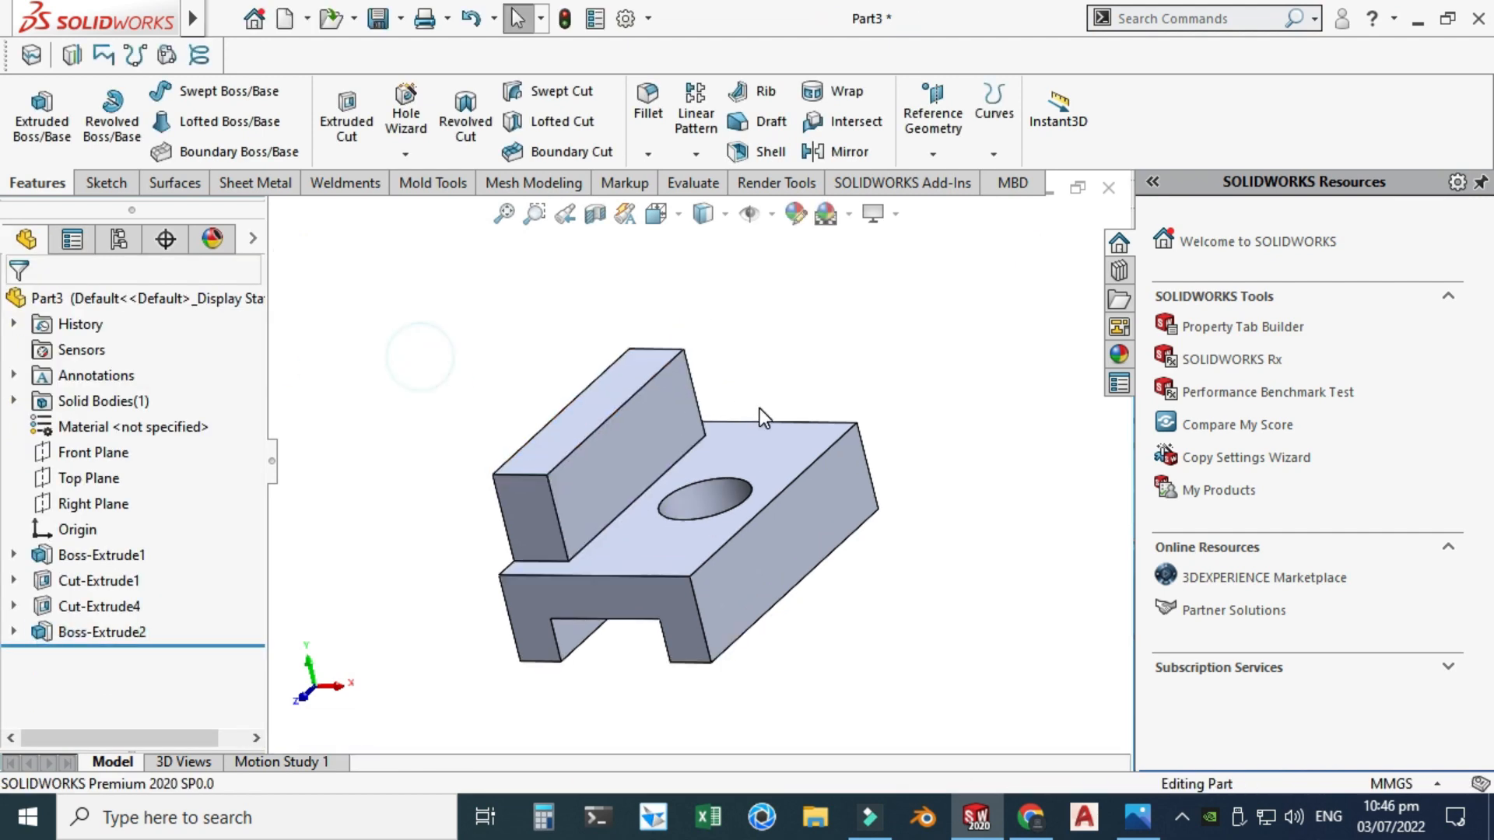
Check the wall's notch in the reference drawing and start a sketch on the flush back face in the Left view
{"action": "left_click", "coordinate": [1030, 817]}
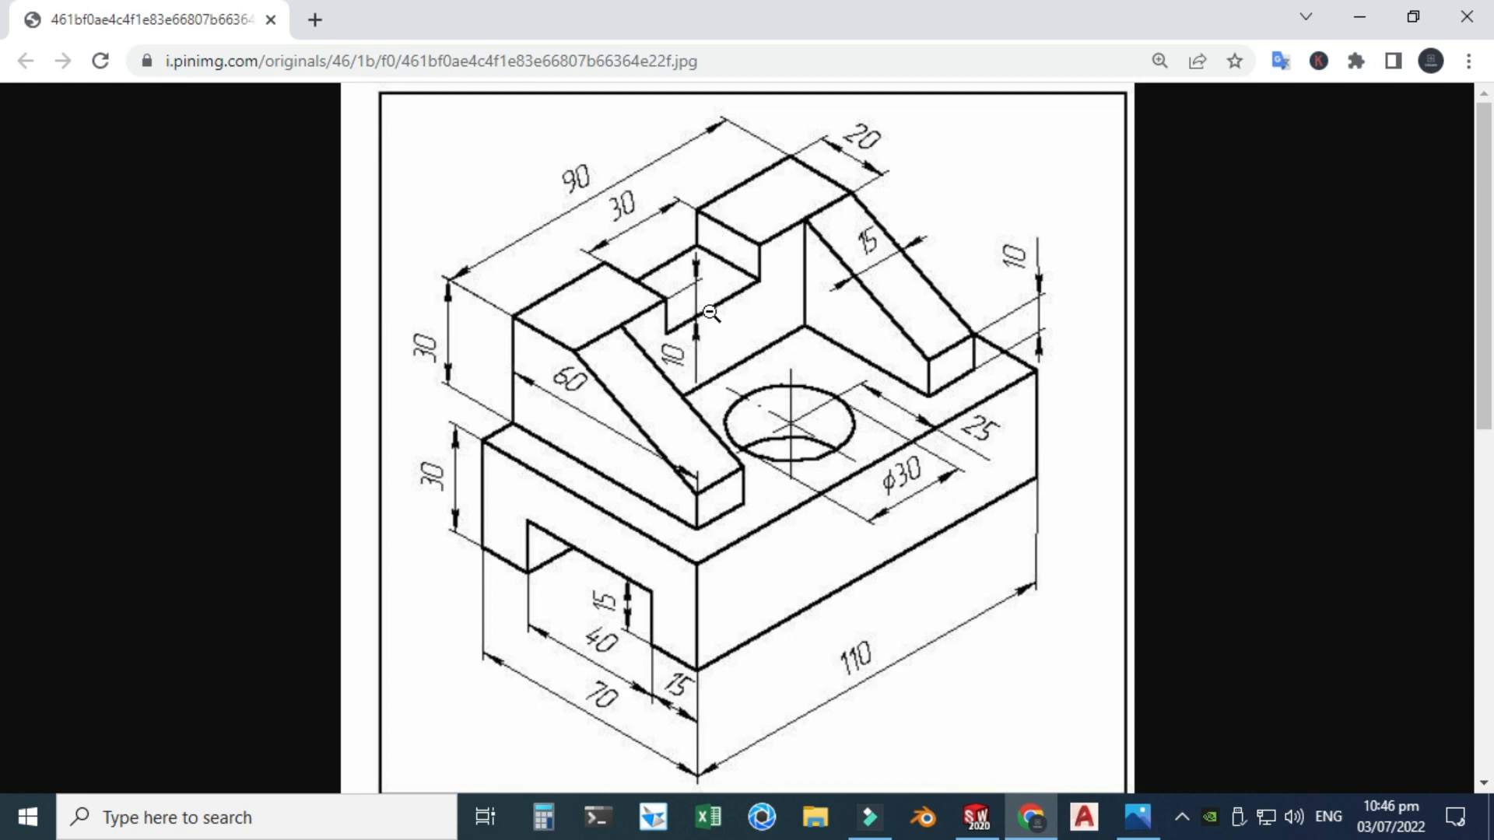
{"action": "left_click", "coordinate": [977, 818]}
{"action": "scroll", "coordinate": [726, 477], "scroll_direction": "up", "scroll_amount": 3}
{"action": "middle_click_drag", "start_coordinate": [593, 442], "coordinate": [647, 441]}
{"action": "scroll", "coordinate": [647, 442], "scroll_direction": "down", "scroll_amount": 3}
{"action": "left_click", "coordinate": [653, 445]}
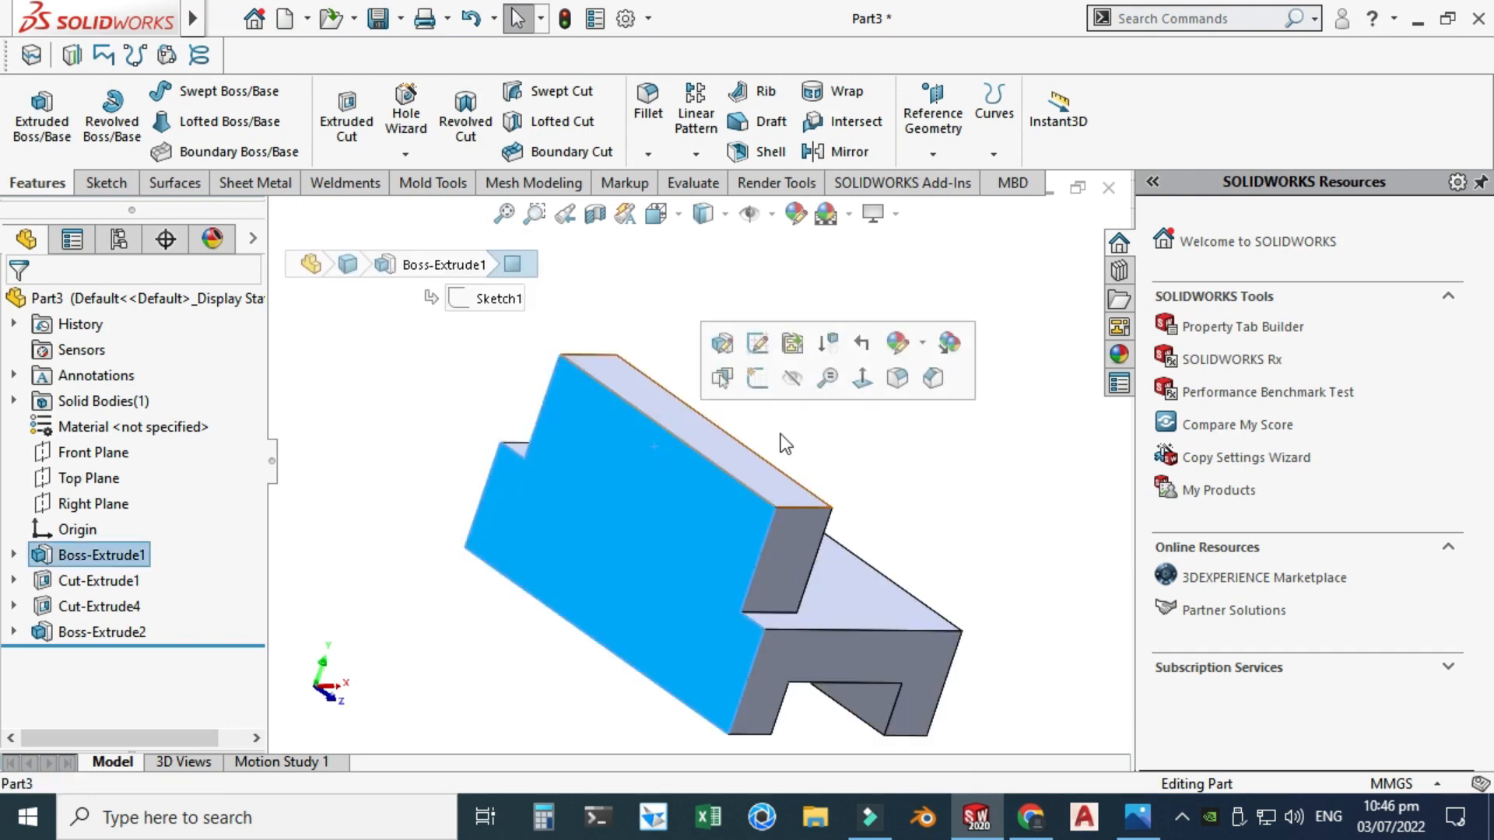
{"action": "left_click", "coordinate": [762, 377]}
{"action": "left_click", "coordinate": [655, 215]}
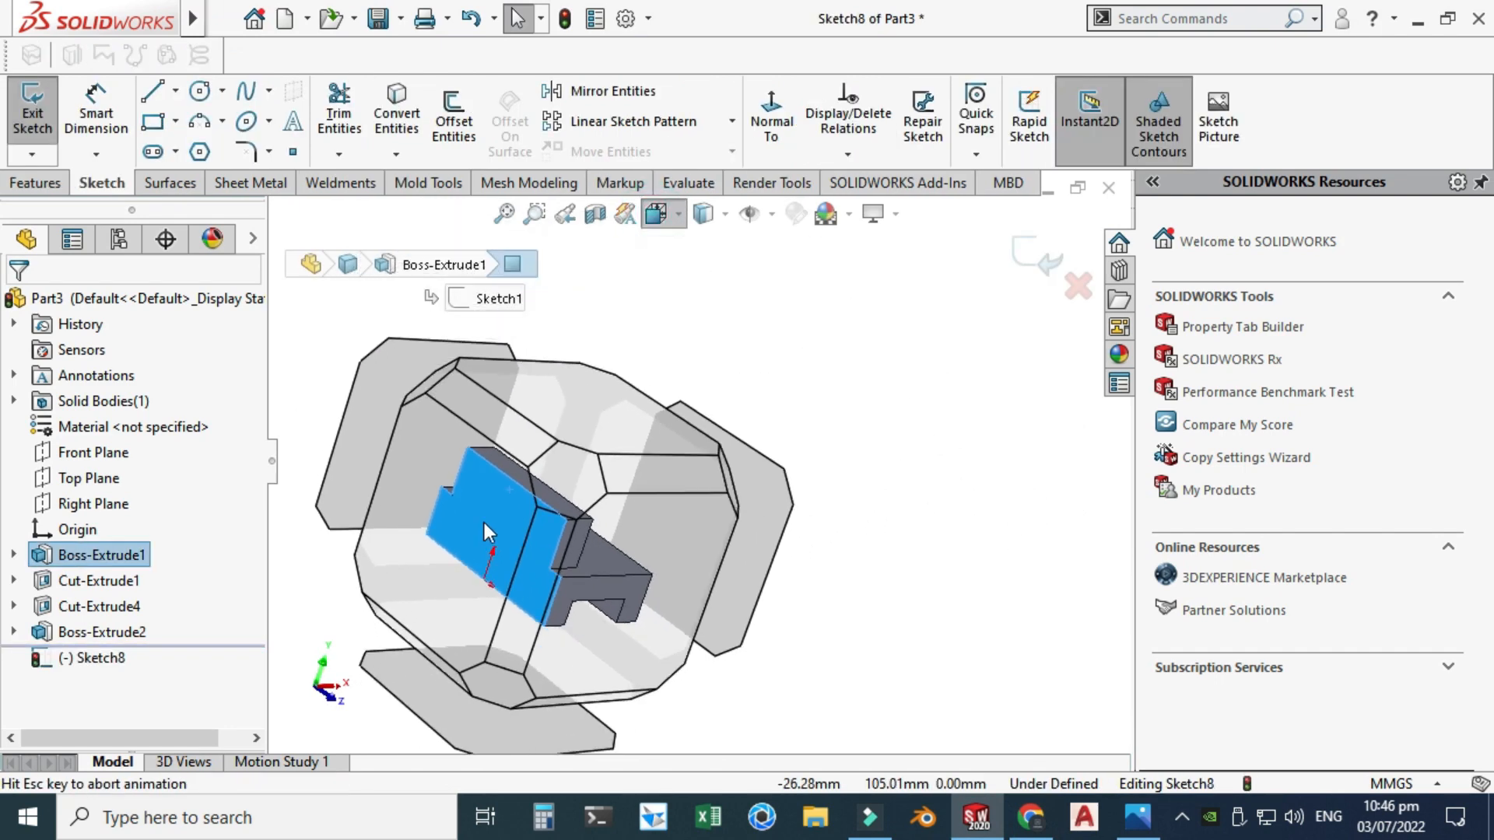
{"action": "left_click", "coordinate": [463, 504]}
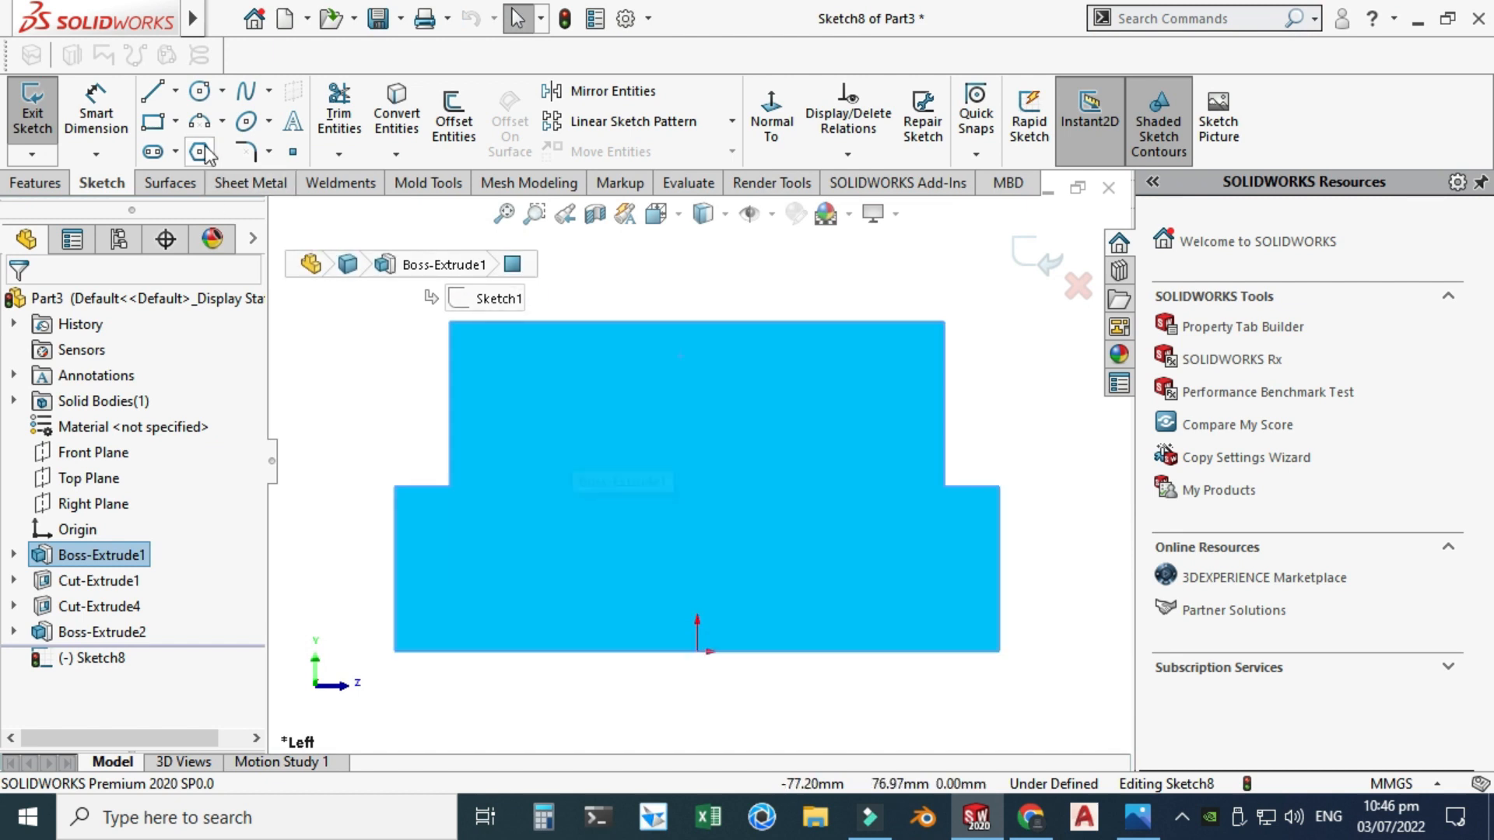
Sketch a corner rectangle about 18 mm high hanging from the wall's upper edge near its middle
{"action": "left_click", "coordinate": [175, 121]}
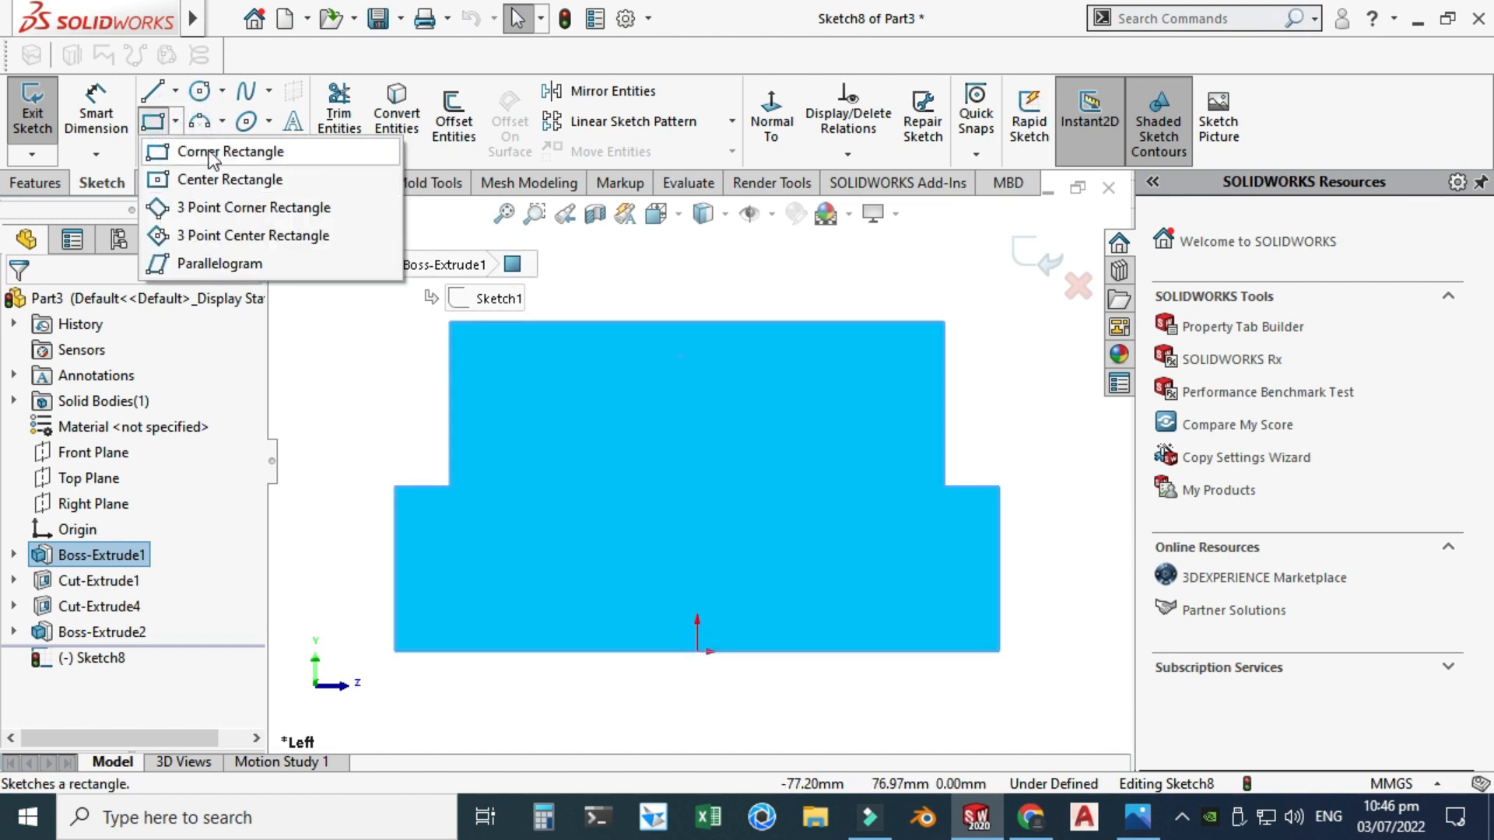
{"action": "left_click", "coordinate": [187, 152]}
{"action": "left_click", "coordinate": [623, 322]}
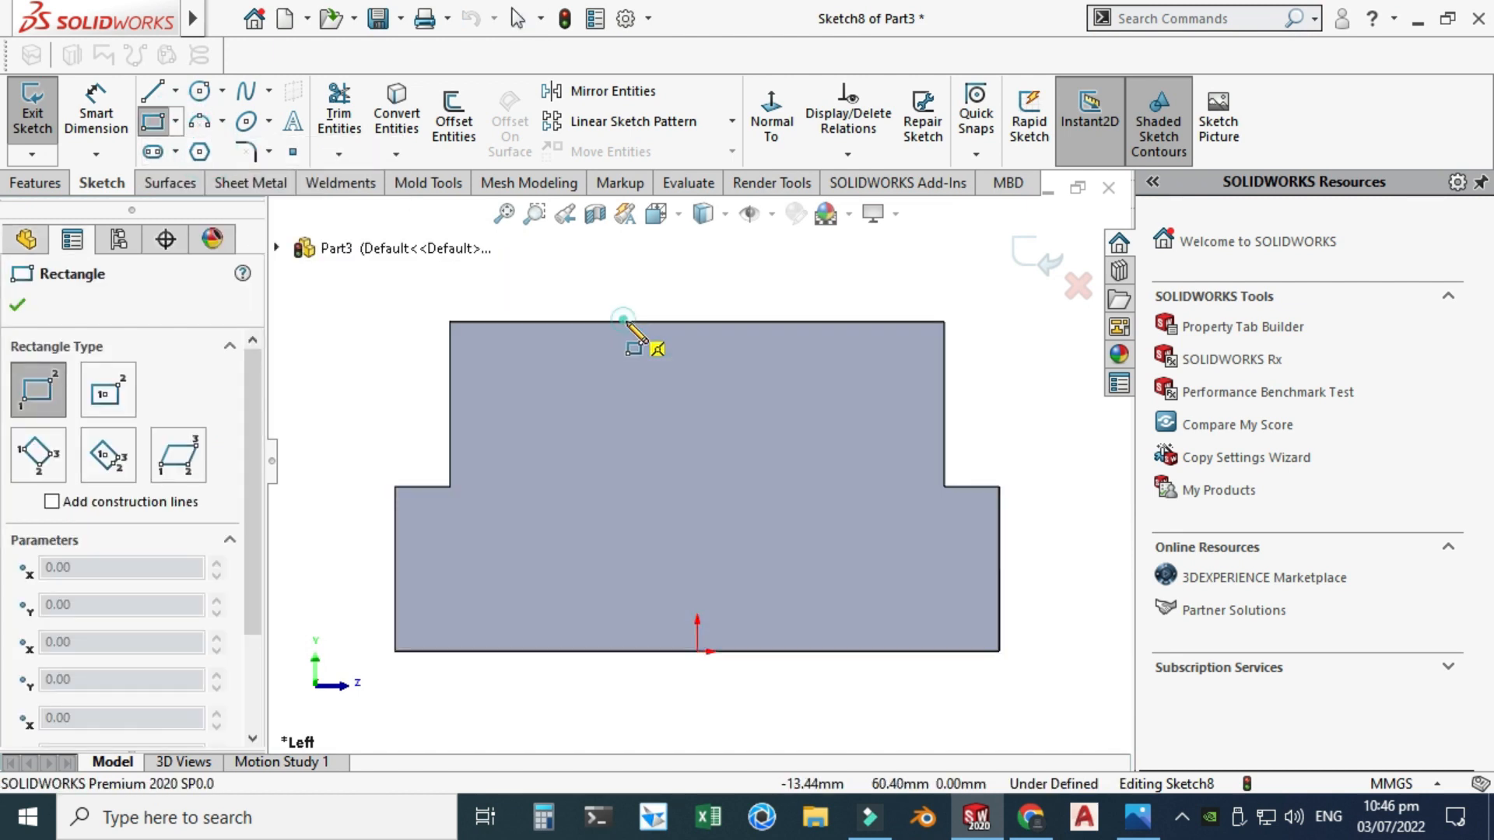
{"action": "left_click", "coordinate": [786, 419]}
{"action": "key", "text": "Escape"}
Sketch a vertical centerline from the origin to the midpoint of the rectangle's upper edge and widen the rectangle to about 38 mm
{"action": "left_click", "coordinate": [175, 90]}
{"action": "left_click", "coordinate": [203, 150]}
{"action": "left_click", "coordinate": [697, 651]}
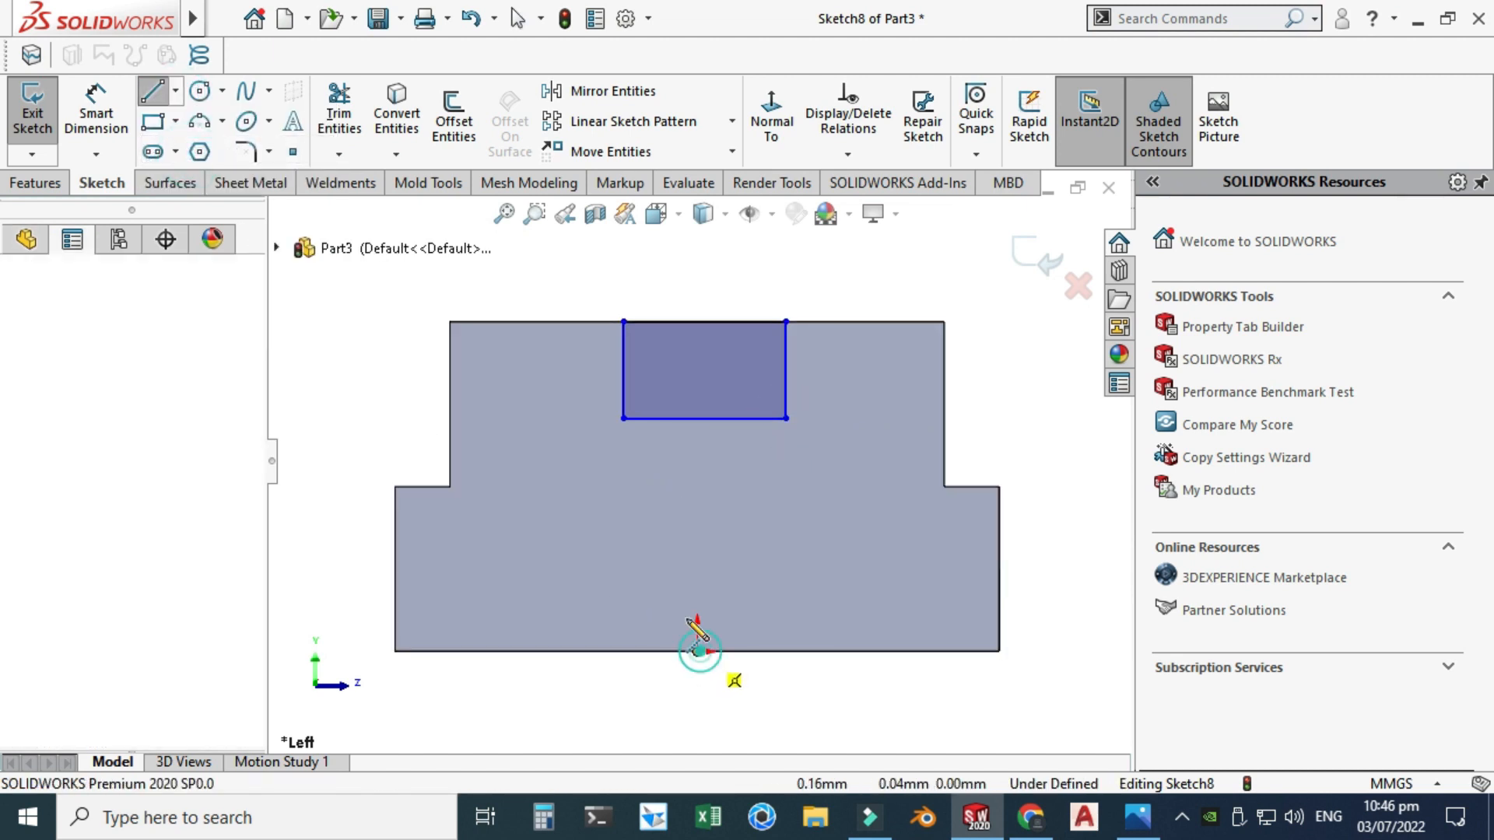
{"action": "left_click", "coordinate": [703, 321]}
{"action": "key", "text": "Escape"}
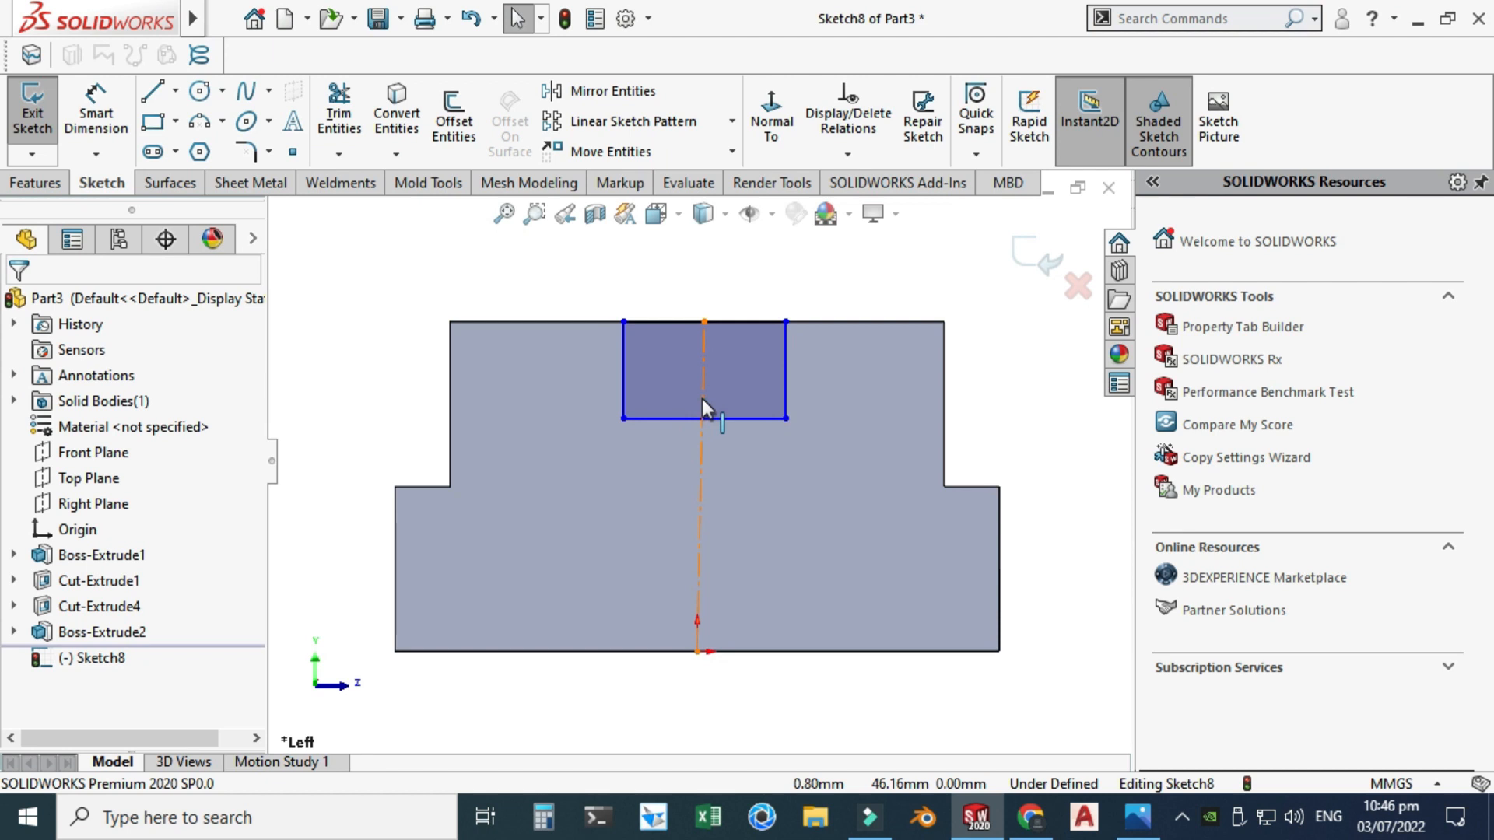
{"action": "left_click", "coordinate": [724, 322]}
{"action": "left_click", "coordinate": [801, 300]}
{"action": "mouse_move", "coordinate": [610, 384]}
{"action": "left_mouse_down"}
{"action": "mouse_move", "coordinate": [552, 377]}
{"action": "mouse_move", "coordinate": [595, 370]}
{"action": "left_mouse_up"}
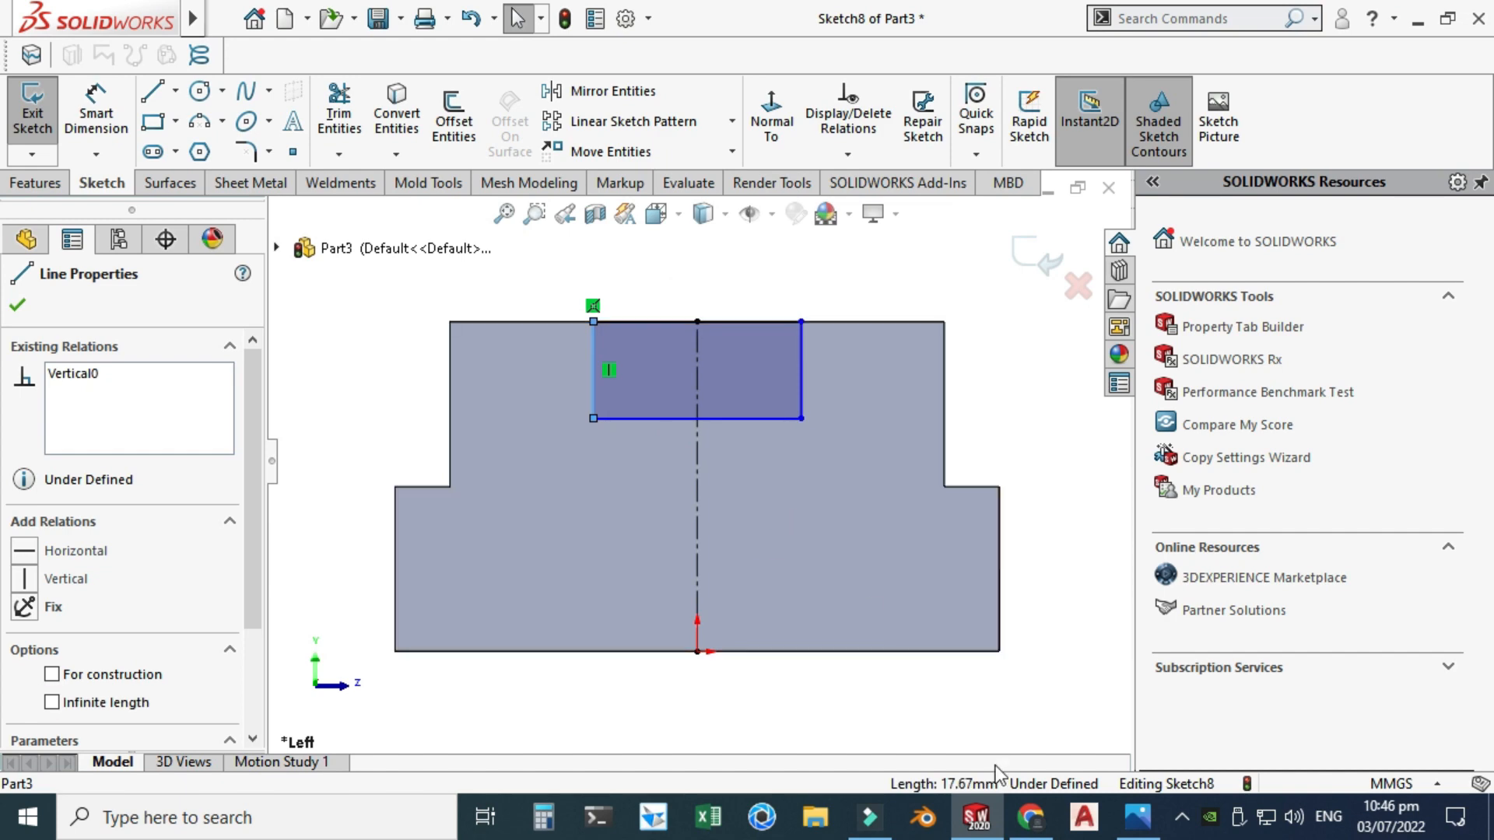
Check the reference drawing and dimension the notch rectangle's width as 30 mm
{"action": "left_click", "coordinate": [1031, 817]}
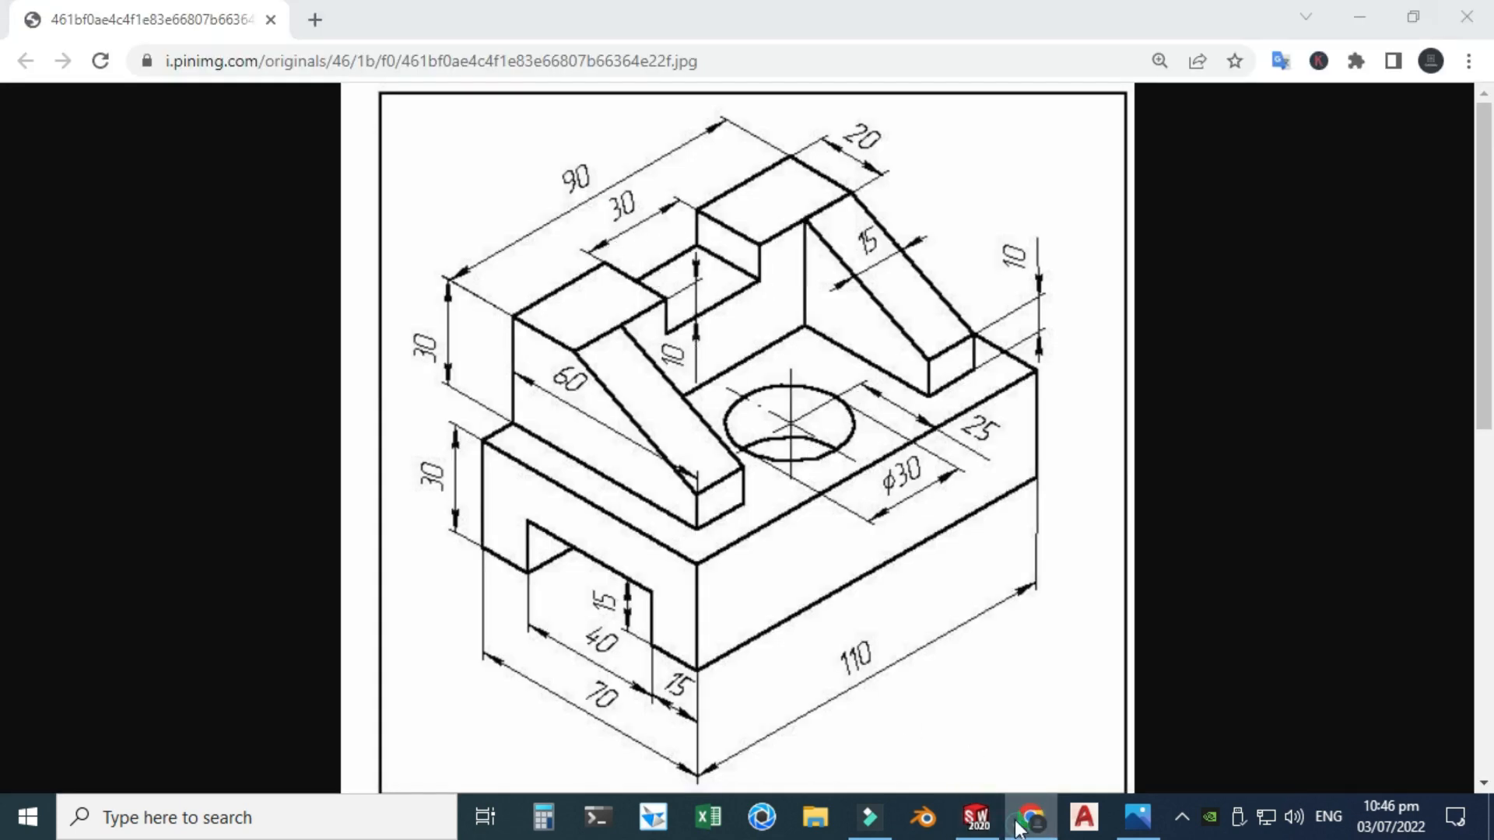
{"action": "left_click", "coordinate": [974, 816]}
{"action": "left_click", "coordinate": [652, 321]}
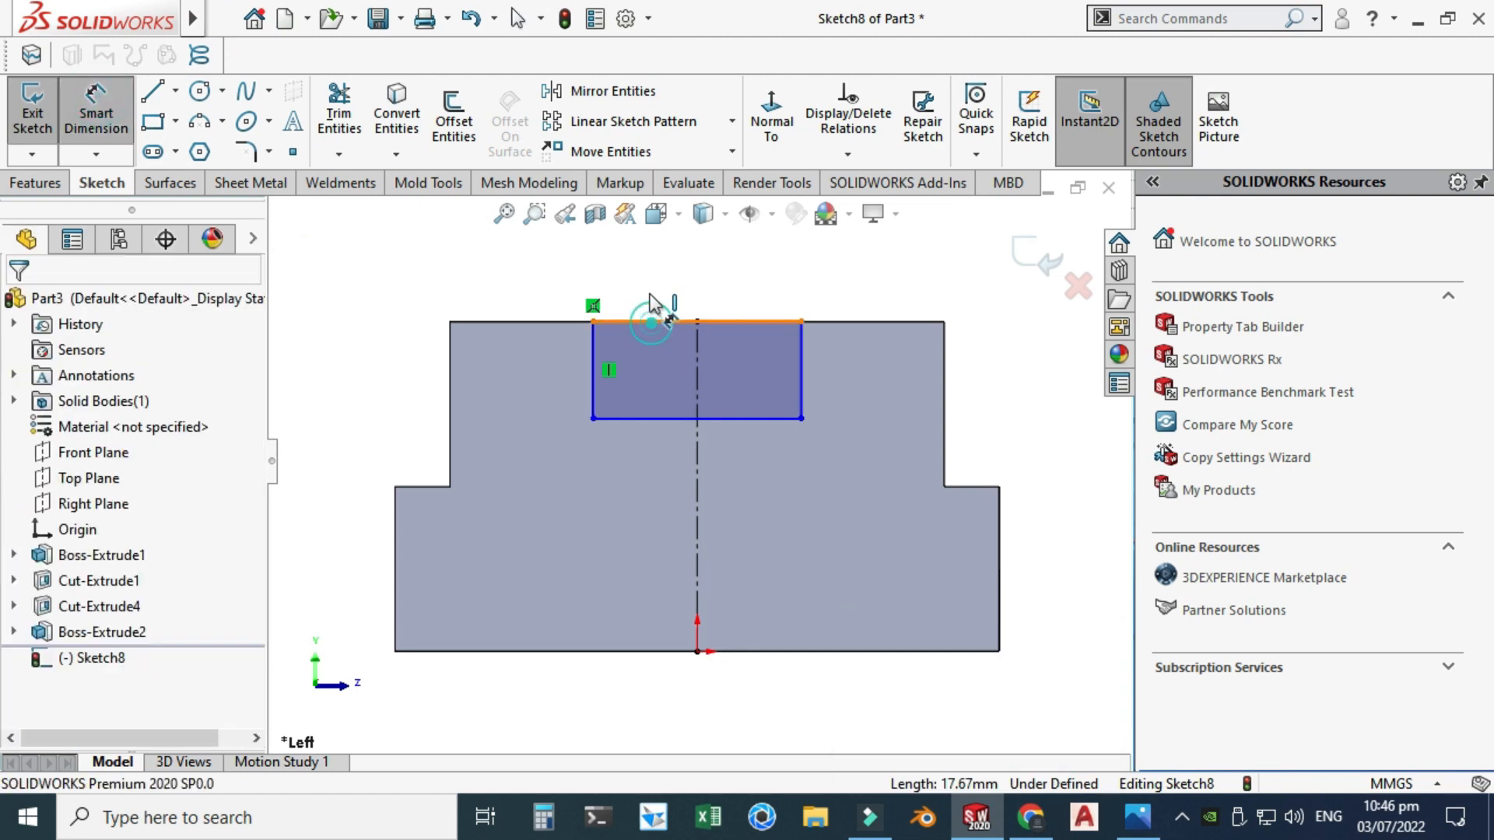
{"action": "left_click", "coordinate": [654, 263]}
{"action": "type", "text": "3"}
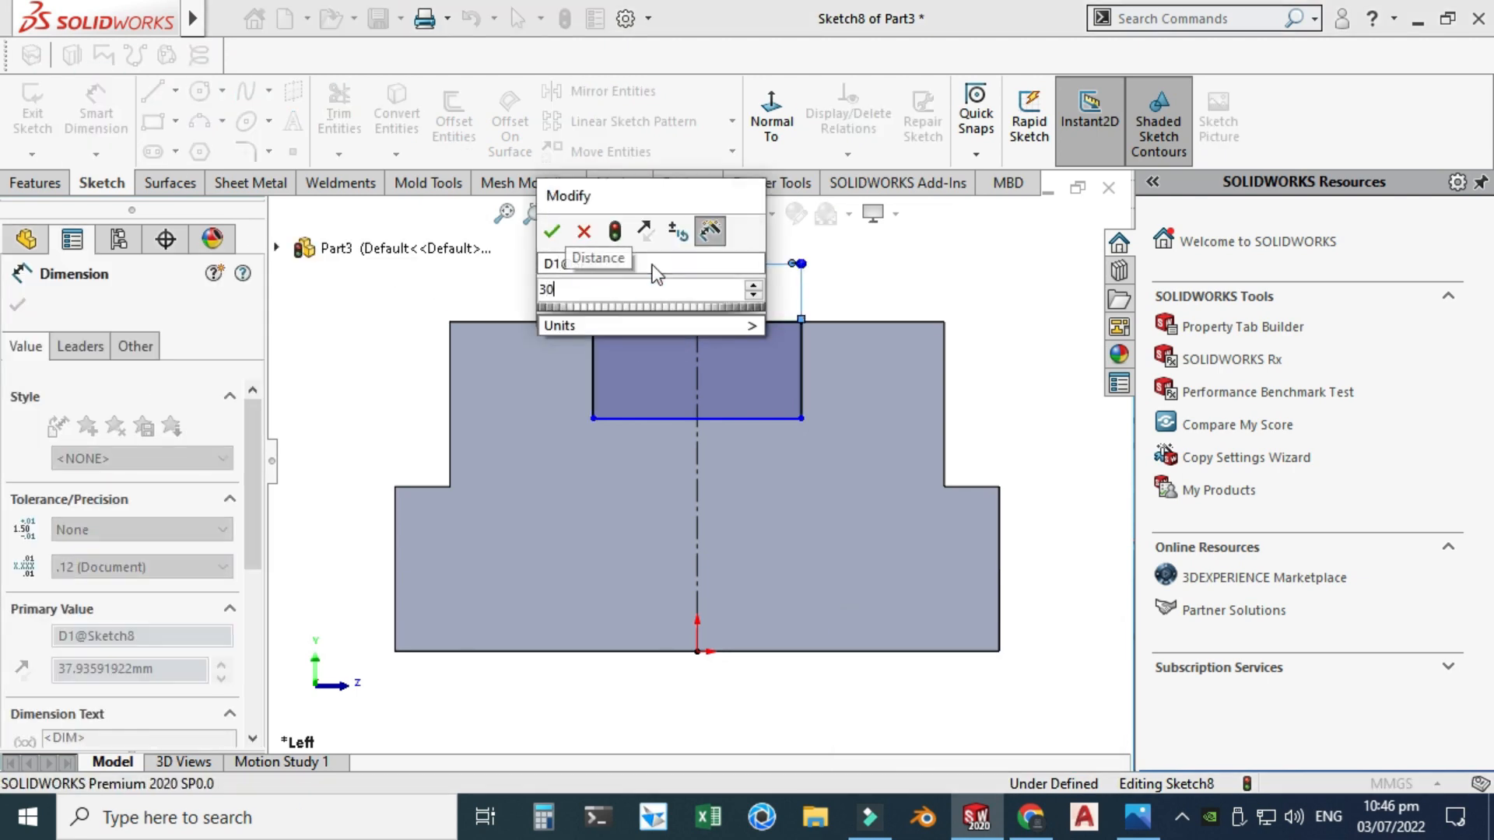
{"action": "type", "text": "0"}
{"action": "key", "text": "Return"}
Dimension the notch rectangle's height as 10 mm
{"action": "left_click", "coordinate": [604, 375]}
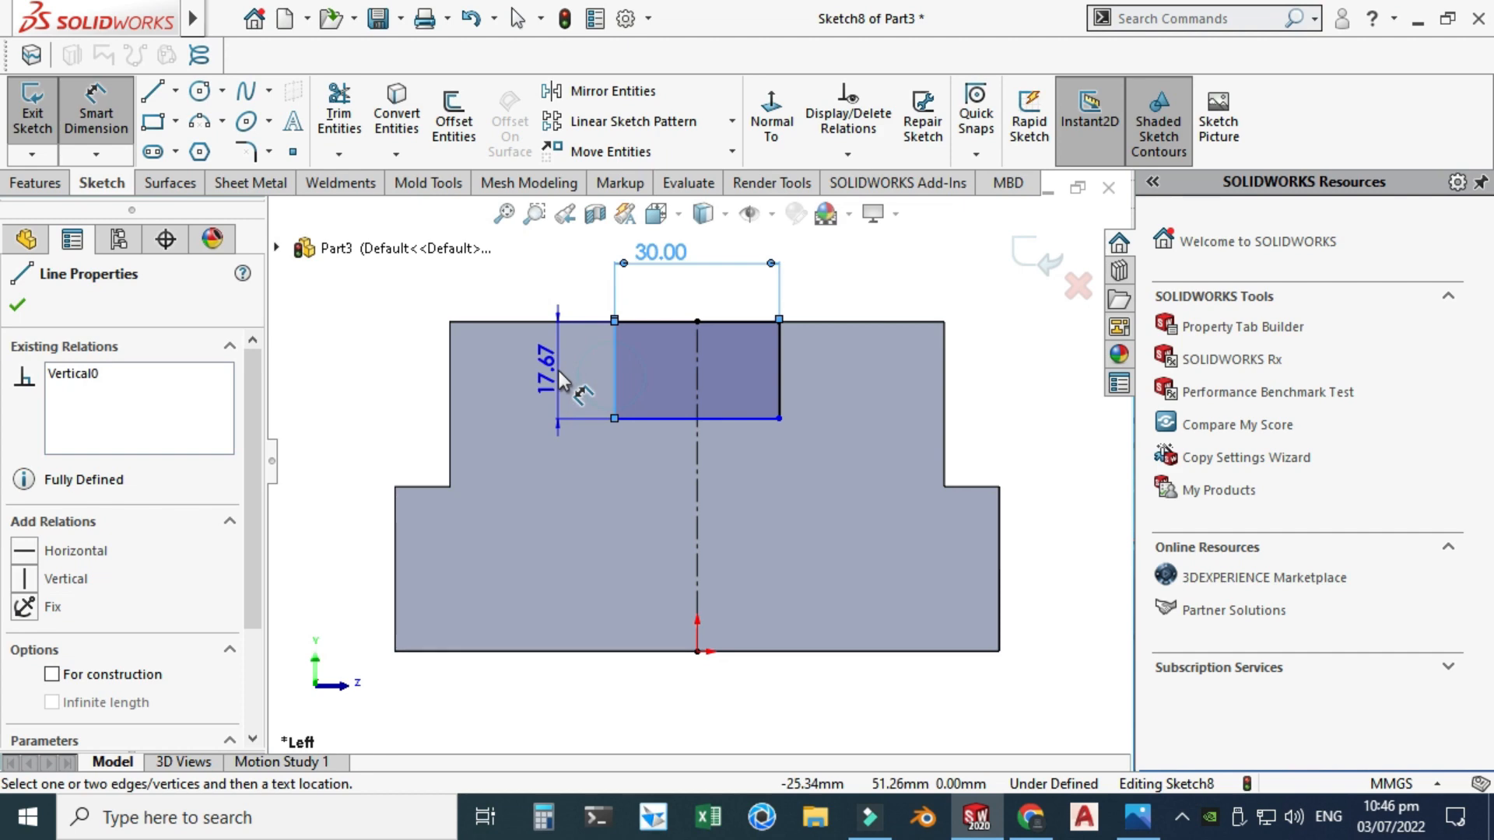
{"action": "left_click", "coordinate": [557, 371]}
{"action": "type", "text": "10"}
{"action": "key", "text": "Return"}
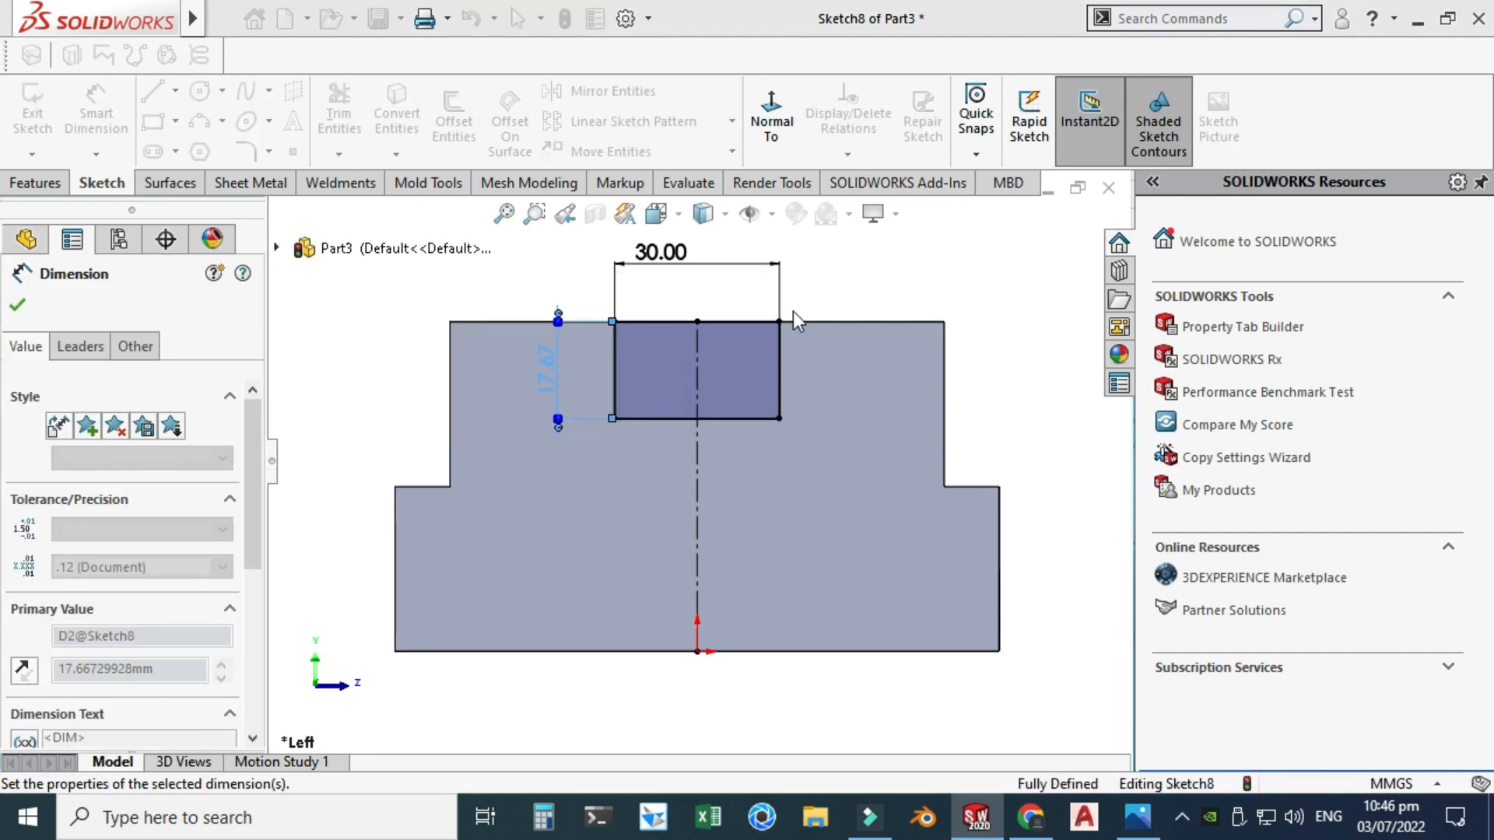
Cut the notch rectangle out of the upright wall with an Extruded Cut set to Through All
{"action": "scroll", "coordinate": [810, 314], "scroll_direction": "up", "scroll_amount": 3}
{"action": "key", "text": "Left"}
{"action": "key", "text": "Left"}
{"action": "key", "text": "Left"}
{"action": "key", "text": "Left"}
{"action": "key", "text": "Left"}
{"action": "key", "text": "Left"}
{"action": "key", "text": "Down"}
{"action": "key", "text": "Down"}
{"action": "key", "text": "Left"}
{"action": "key", "text": "Left"}
{"action": "key", "text": "Left"}
{"action": "scroll", "coordinate": [717, 367], "scroll_direction": "down", "scroll_amount": 1}
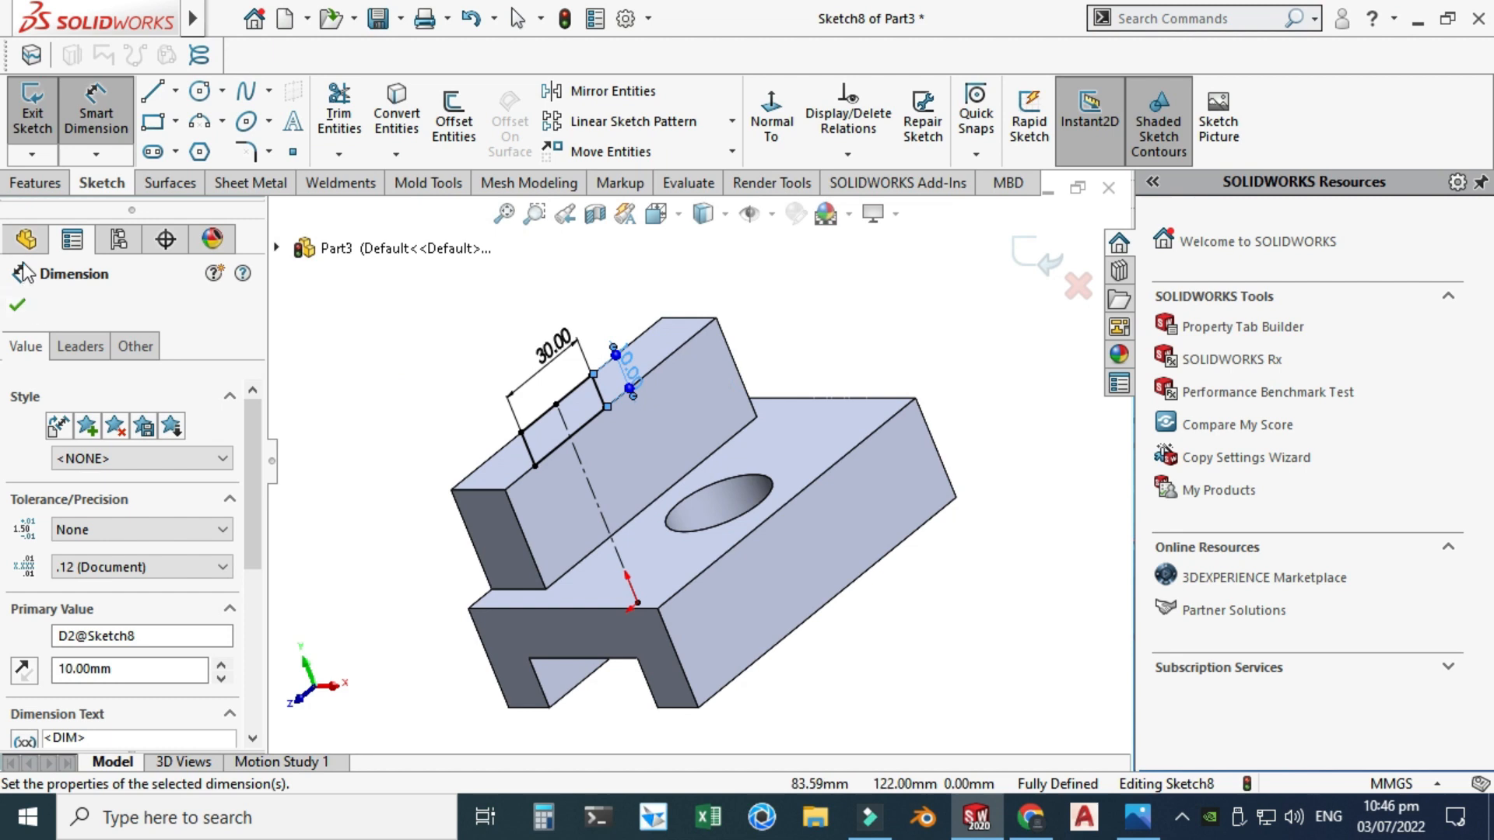
{"action": "left_click", "coordinate": [35, 183]}
{"action": "left_click", "coordinate": [346, 120]}
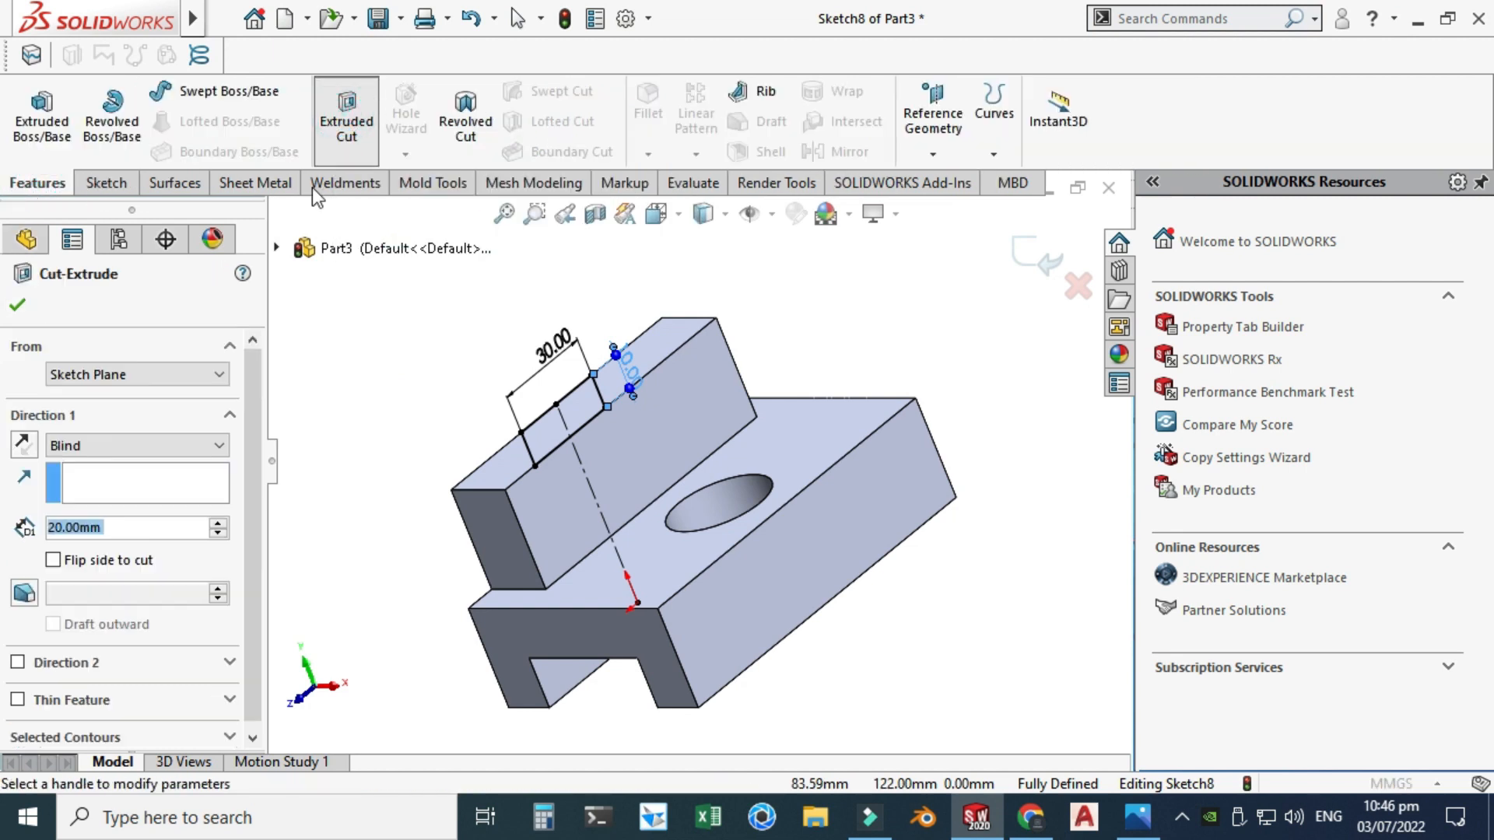
{"action": "left_click", "coordinate": [100, 447]}
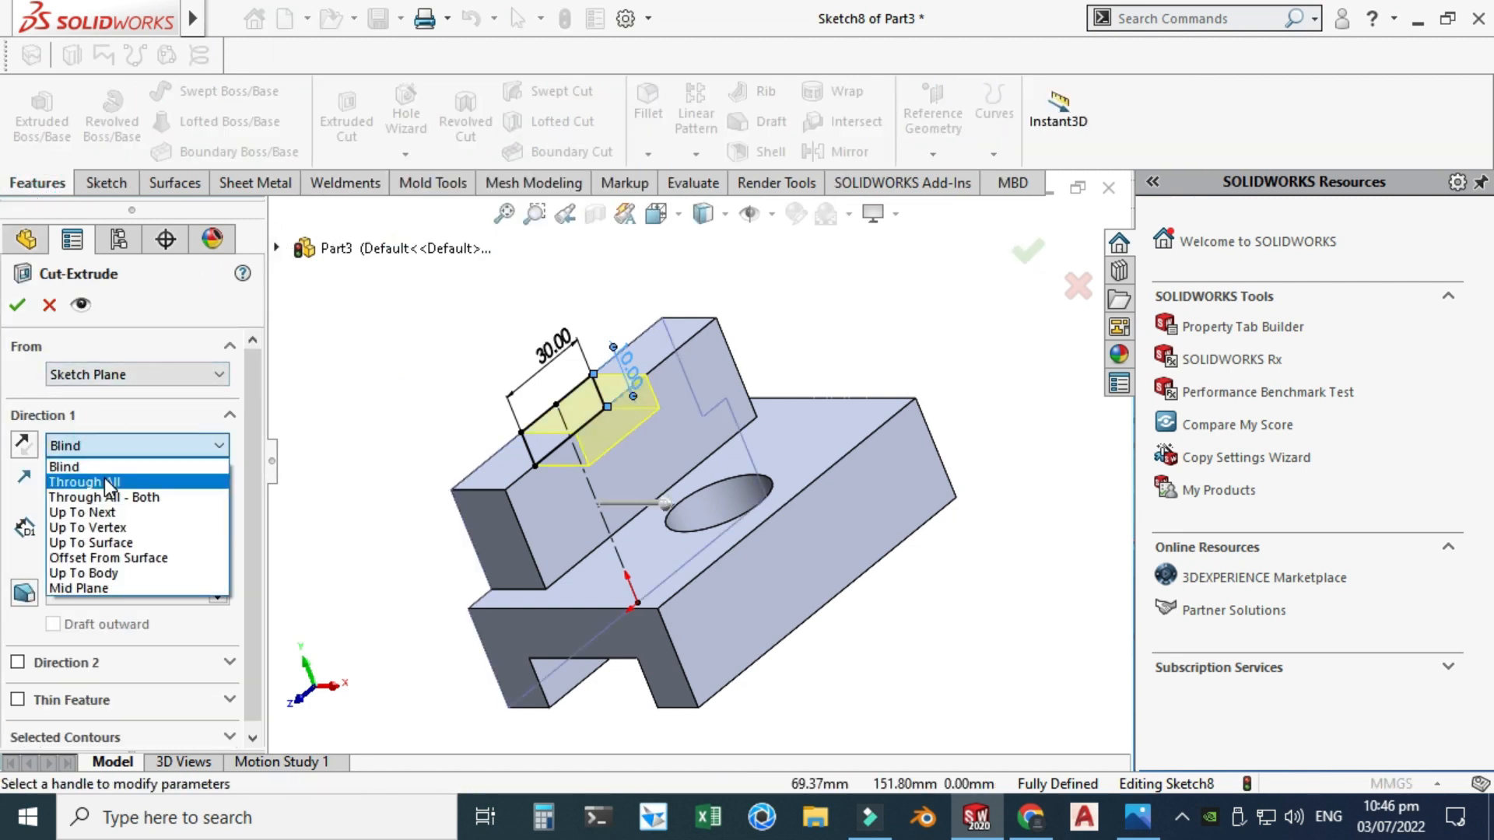
{"action": "left_click", "coordinate": [86, 479]}
{"action": "left_click", "coordinate": [17, 304]}
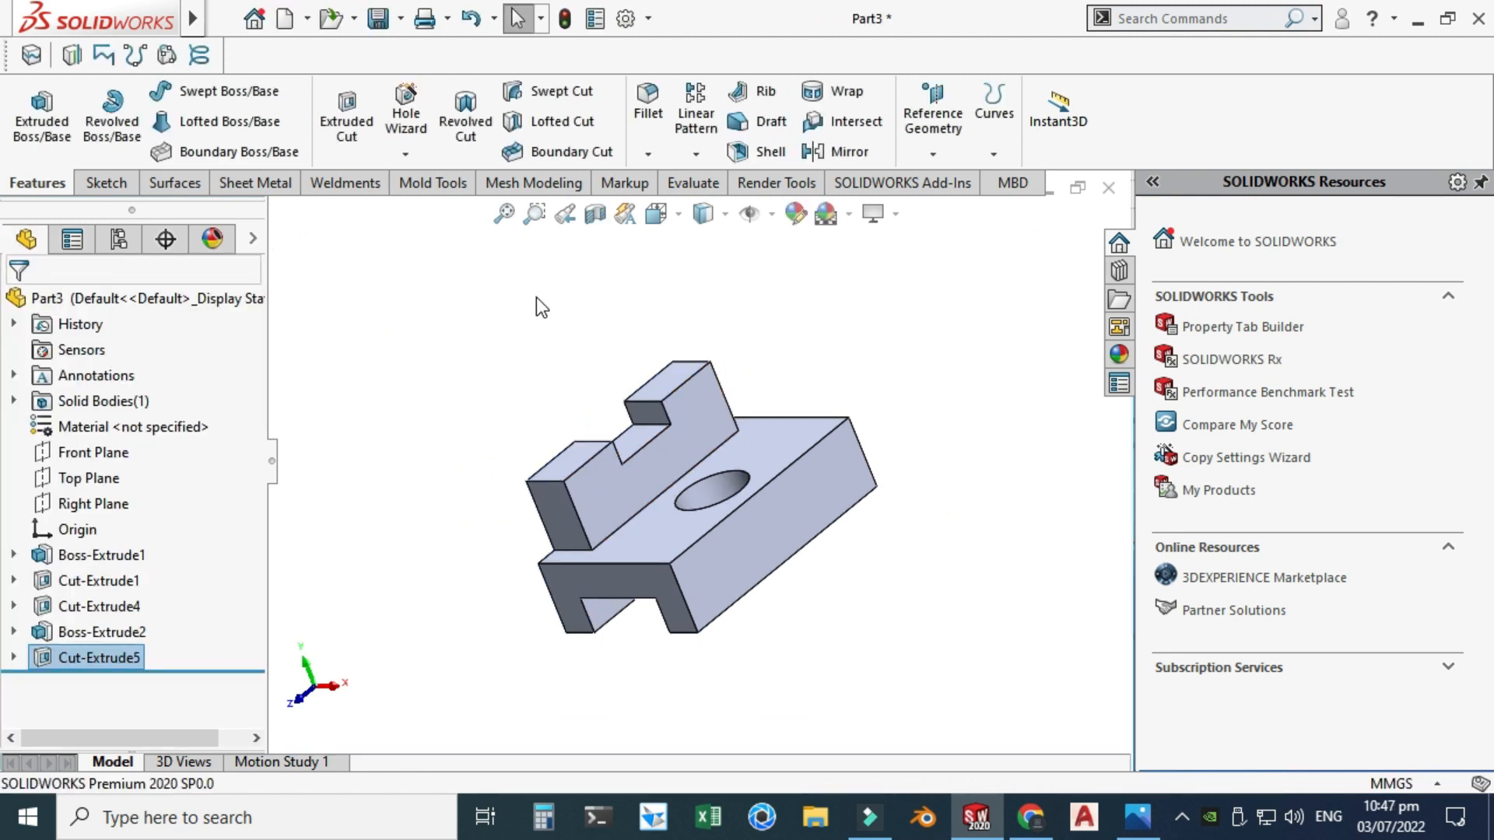
Check the sloping ribs in the reference drawing and start a sketch on the wall's end face in the Front view
{"action": "middle_click_drag", "start_coordinate": [683, 353], "coordinate": [756, 413]}
{"action": "scroll", "coordinate": [757, 428], "scroll_direction": "down", "scroll_amount": 1}
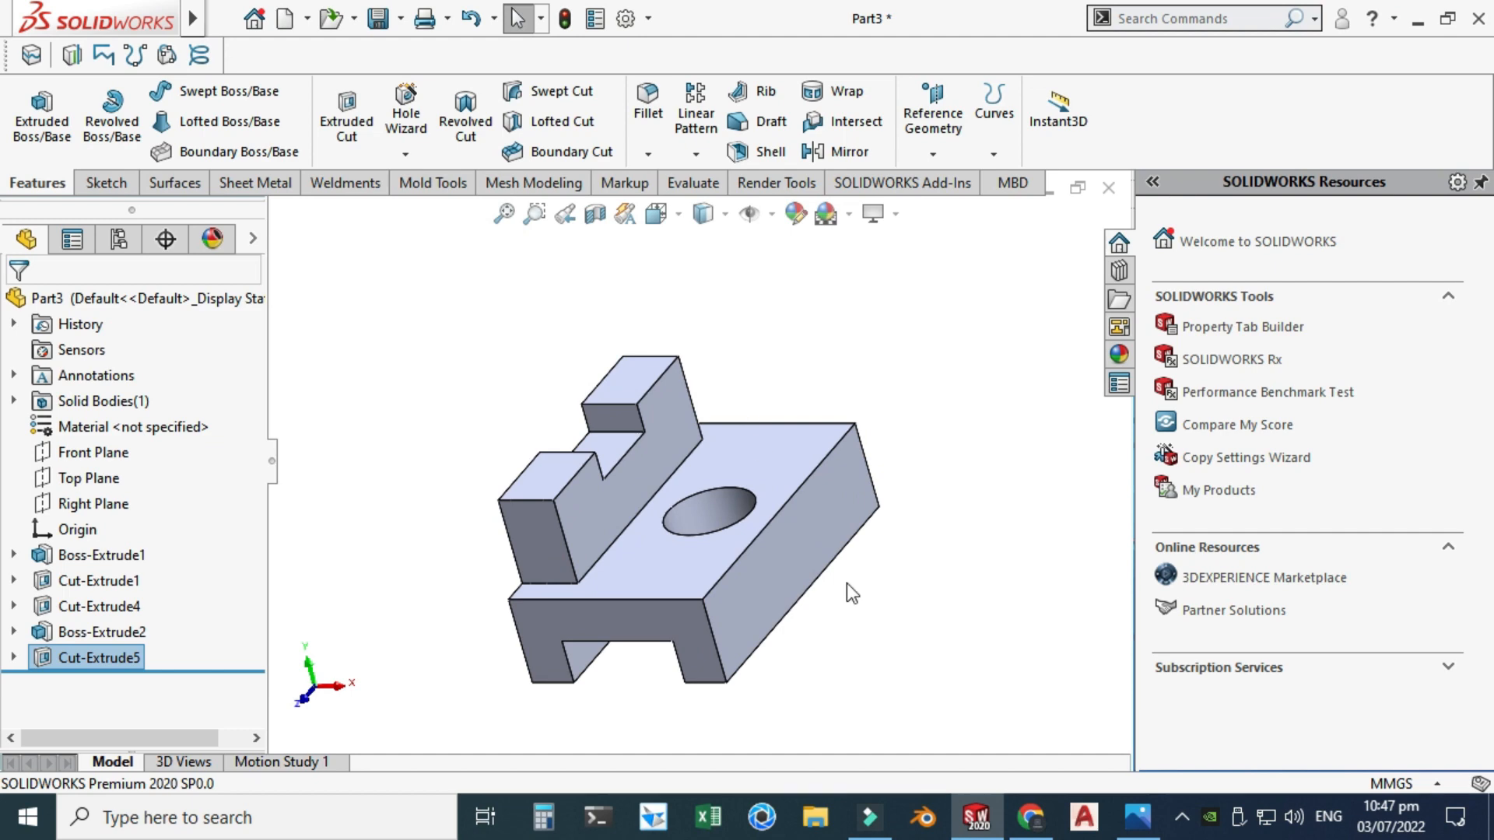
{"action": "left_click", "coordinate": [1025, 815]}
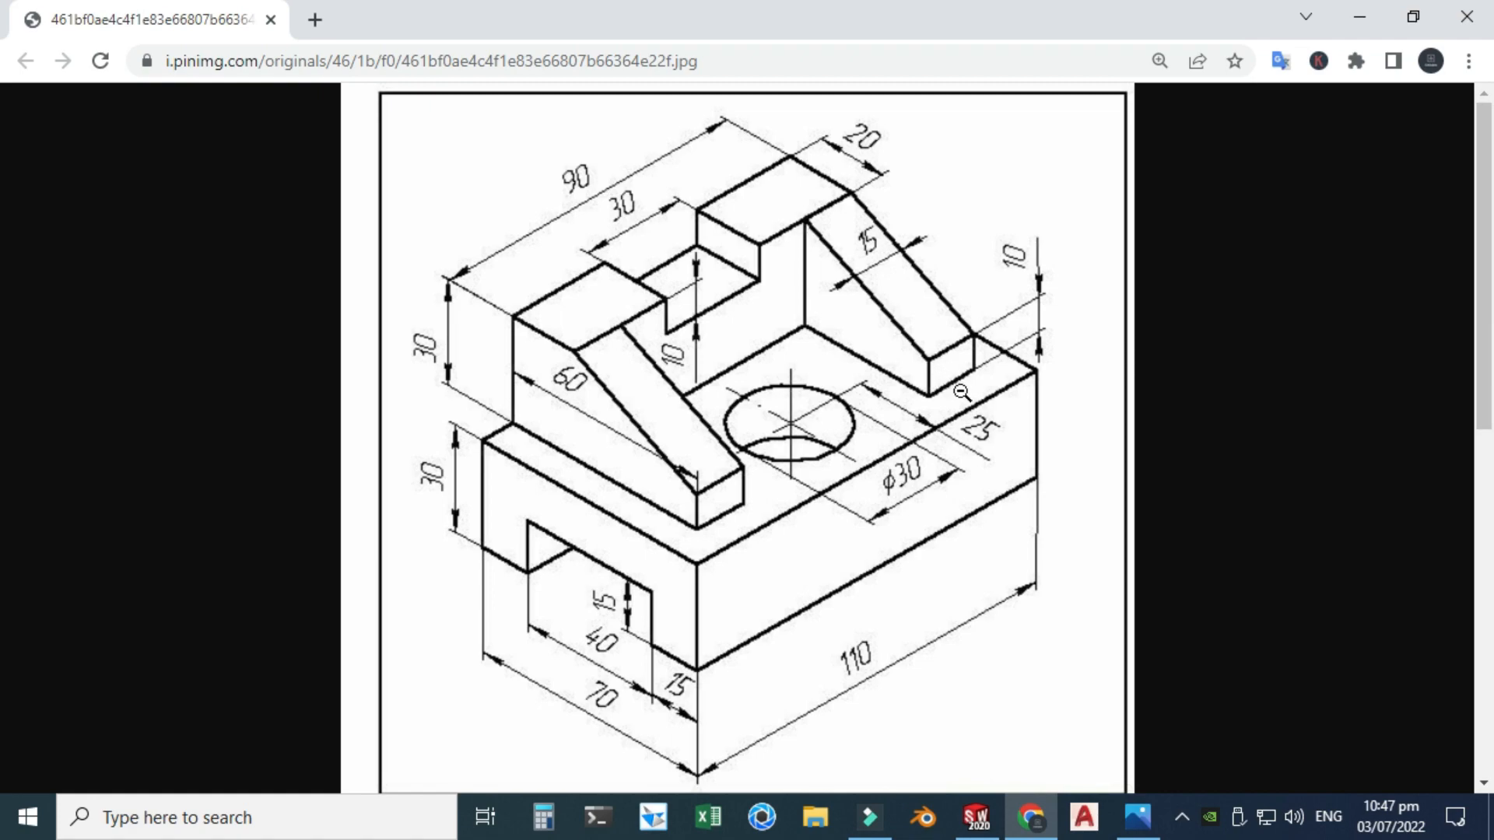
{"action": "key", "text": "alt+Tab"}
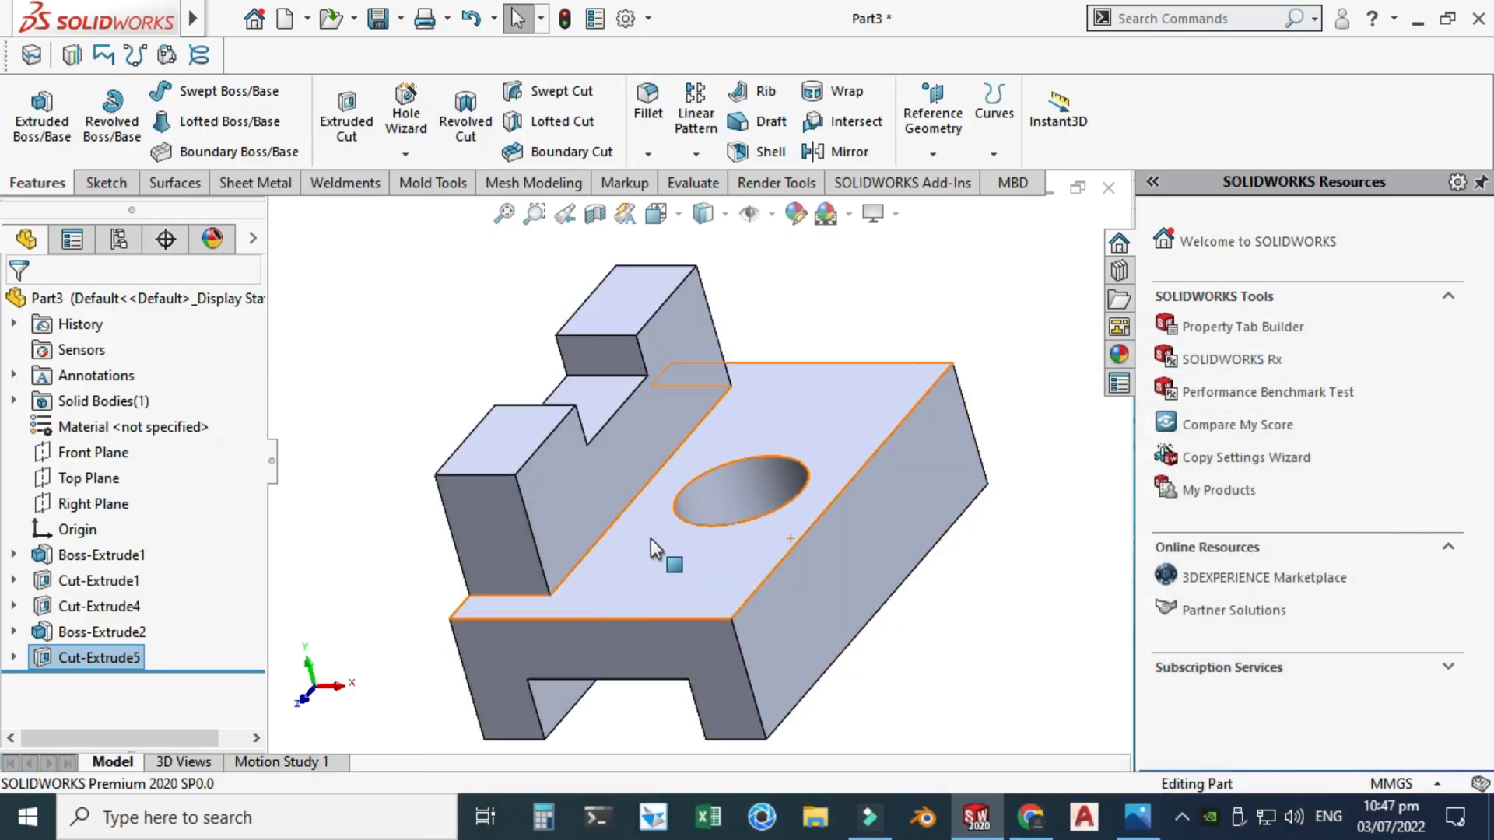
{"action": "scroll", "coordinate": [610, 599], "scroll_direction": "up", "scroll_amount": 3}
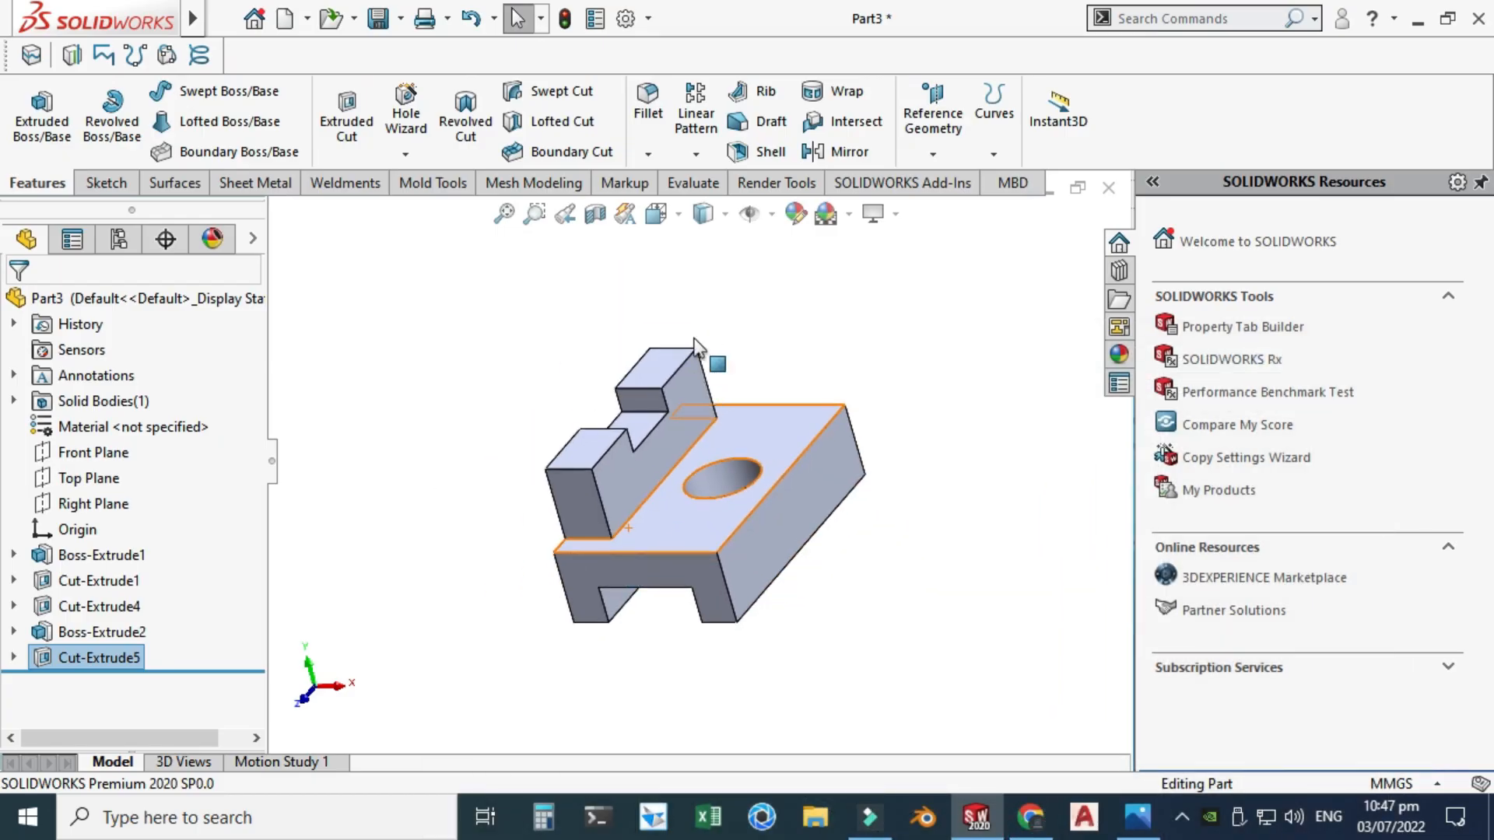
{"action": "left_click", "coordinate": [657, 214]}
{"action": "left_click", "coordinate": [562, 552]}
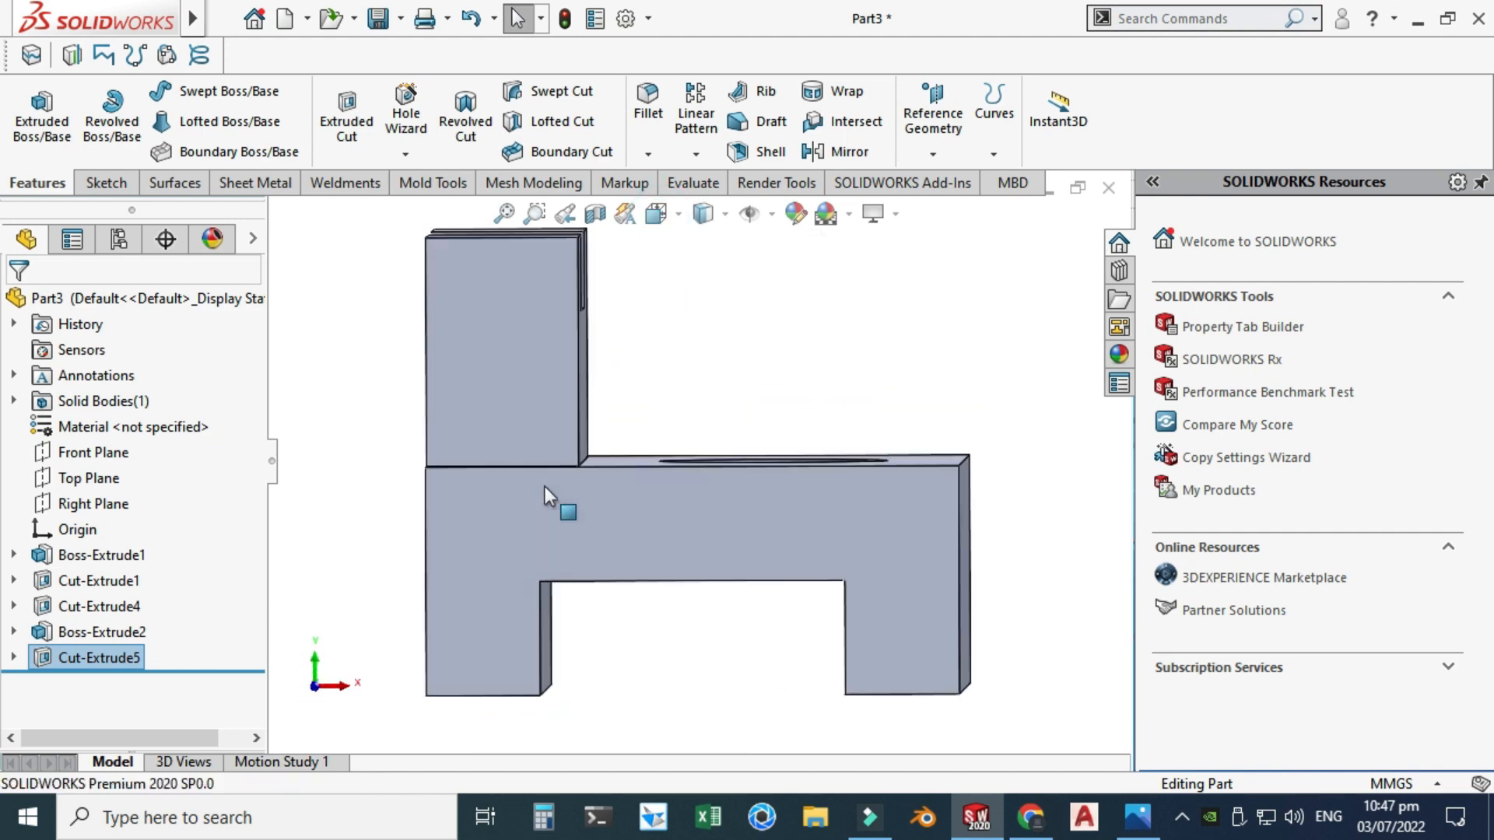
{"action": "left_click", "coordinate": [120, 178]}
{"action": "left_click", "coordinate": [32, 107]}
{"action": "left_click", "coordinate": [482, 353]}
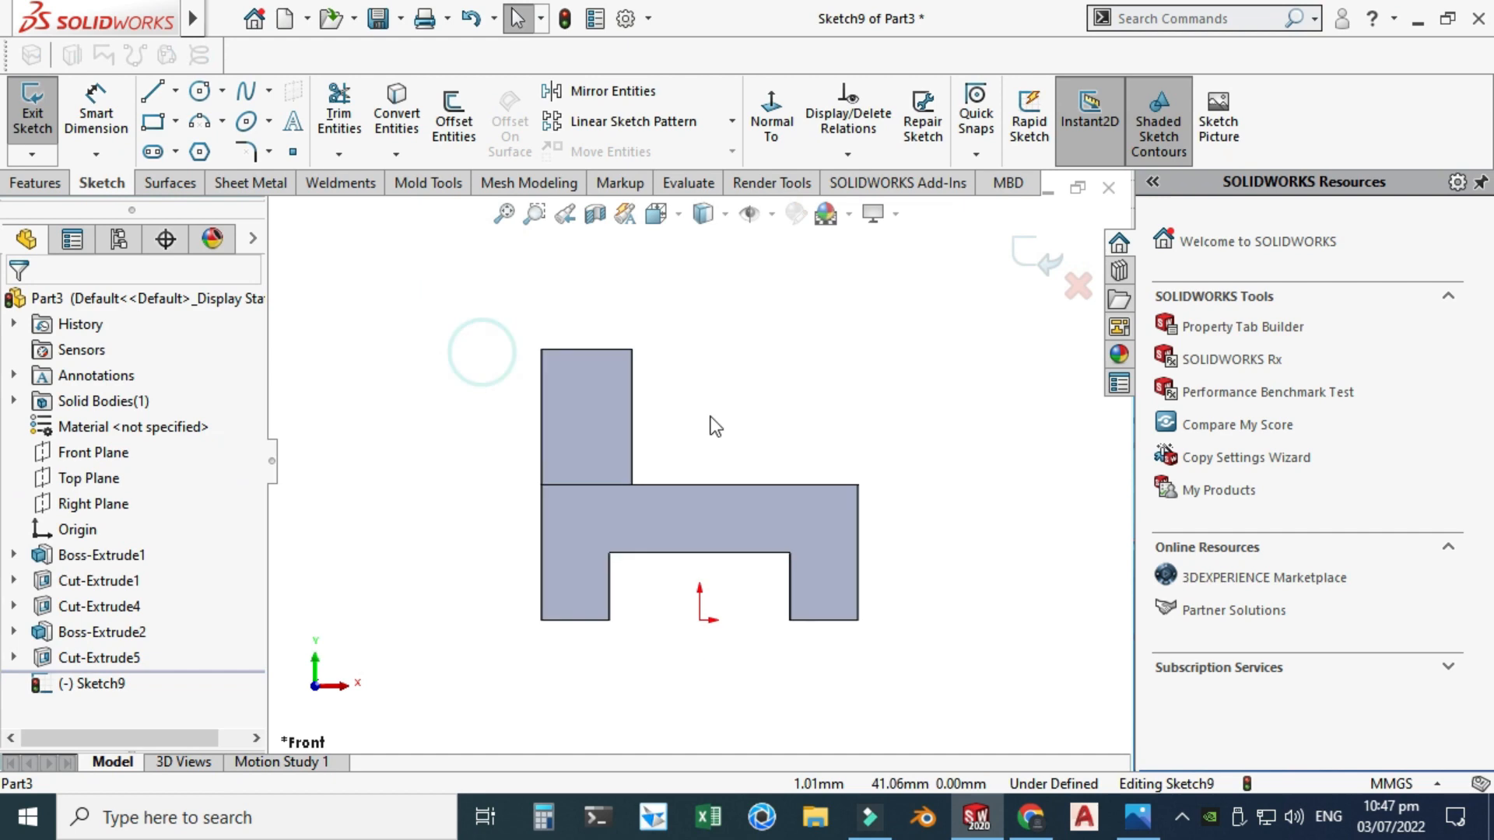
Check the rib in the reference drawing and sketch a sloping line from the wall's top front corner, then a vertical line about 7.5 mm long down to the base
{"action": "left_click", "coordinate": [976, 817]}
{"action": "left_click", "coordinate": [1031, 817]}
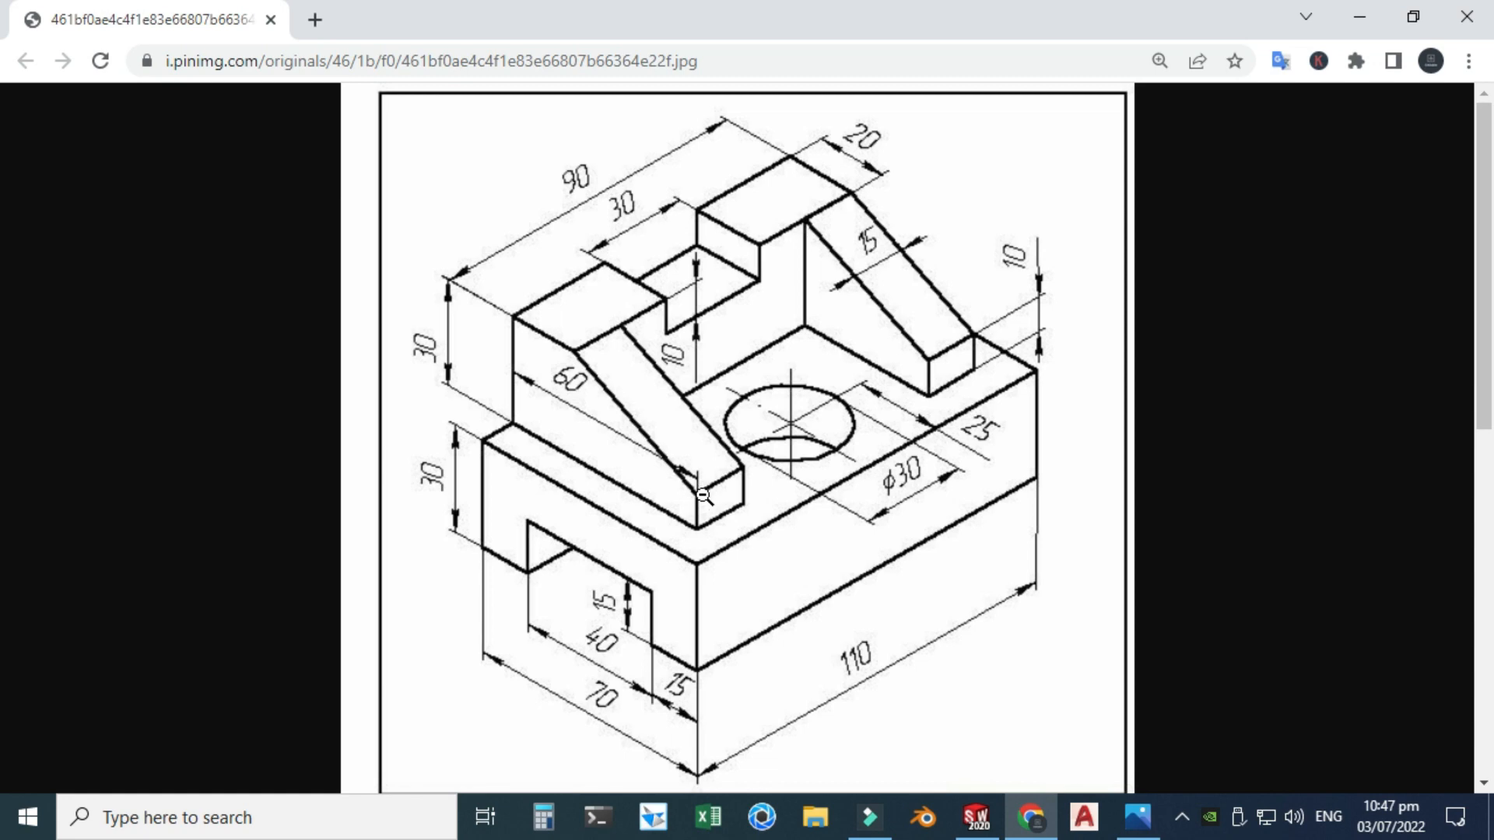
{"action": "left_click", "coordinate": [1035, 823]}
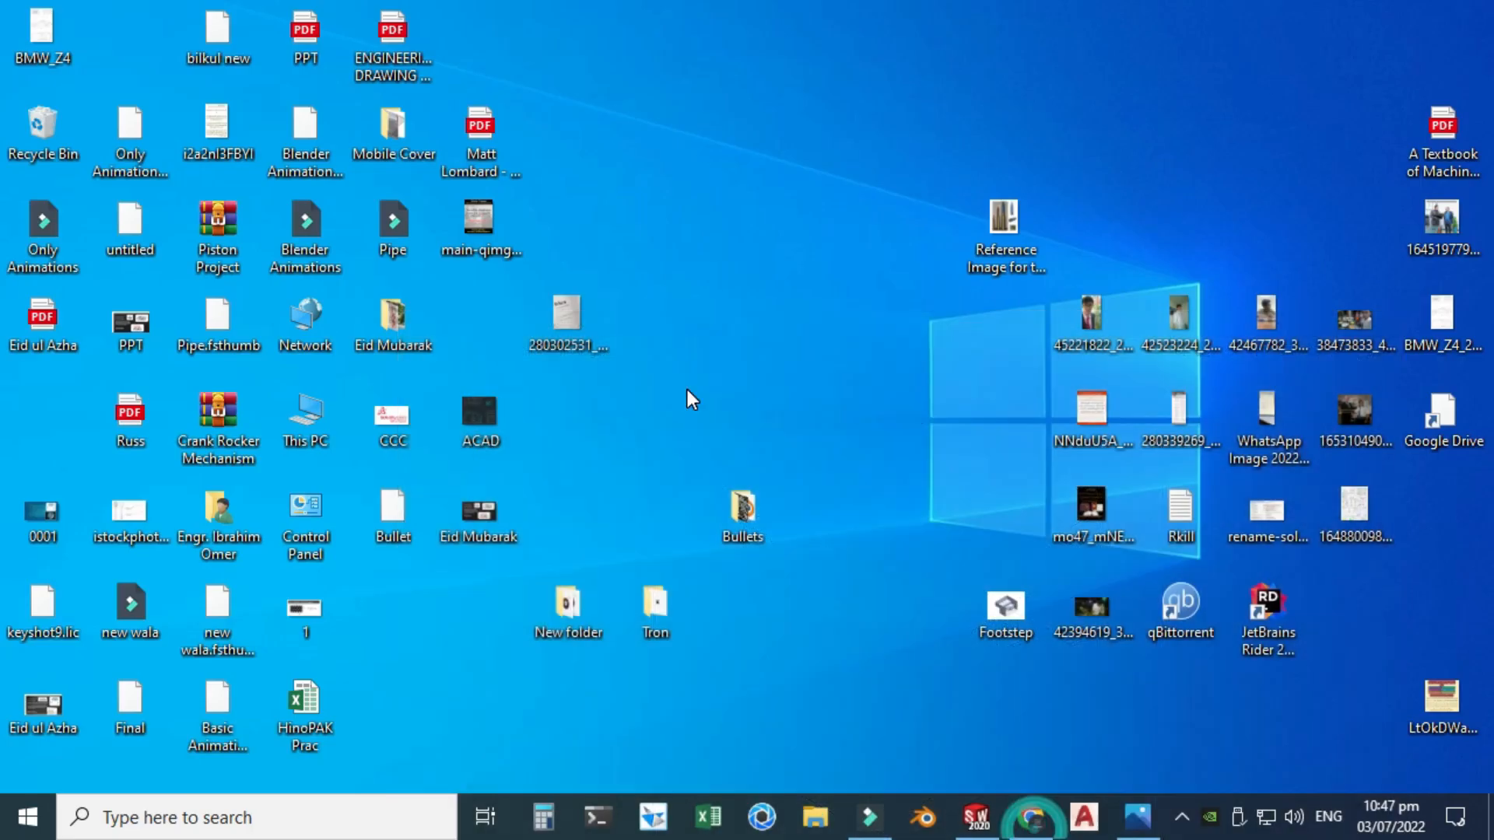
{"action": "left_click", "coordinate": [1031, 817]}
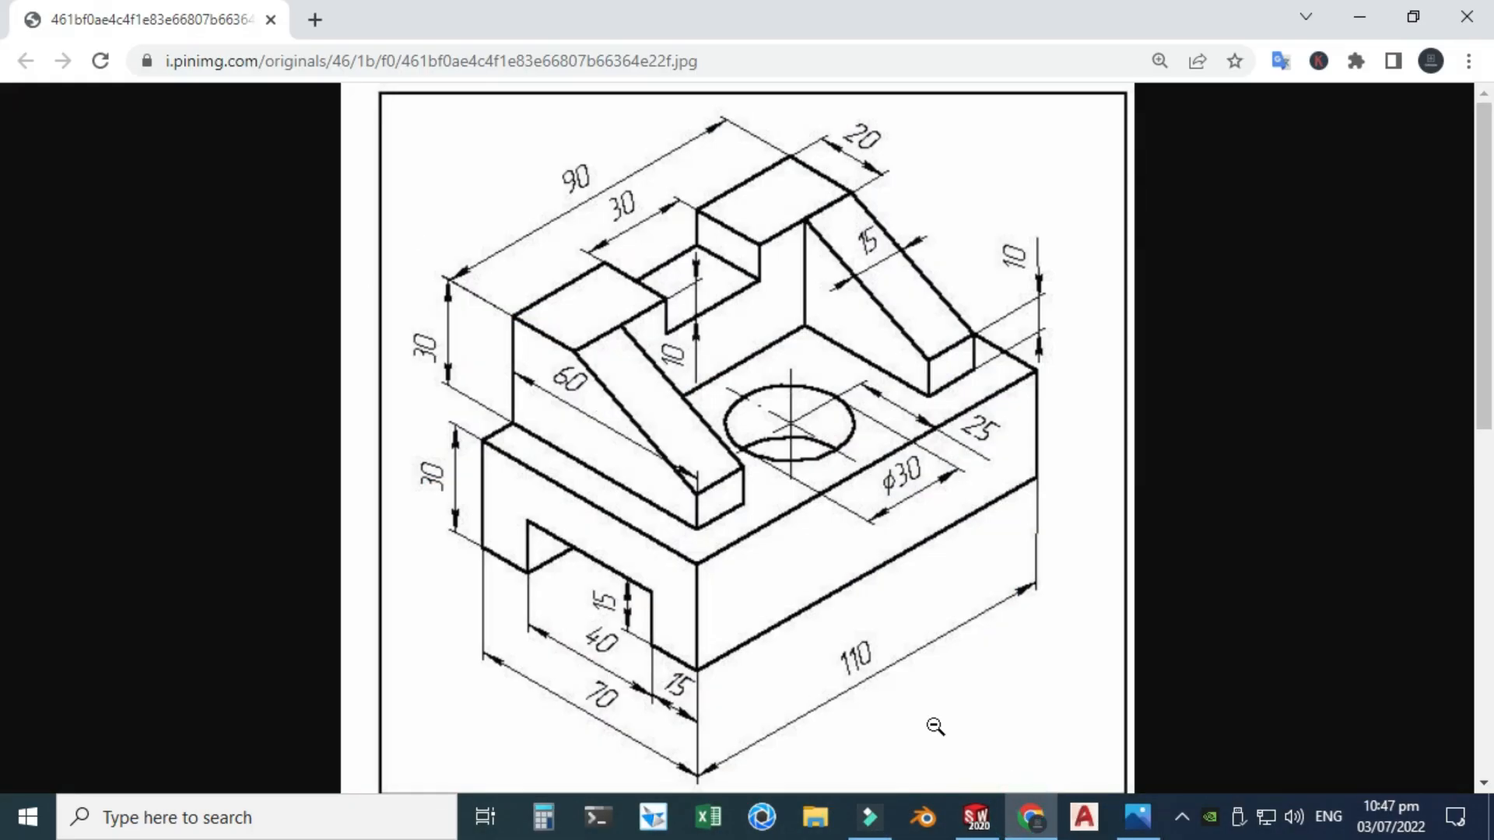
{"action": "left_click", "coordinate": [976, 817]}
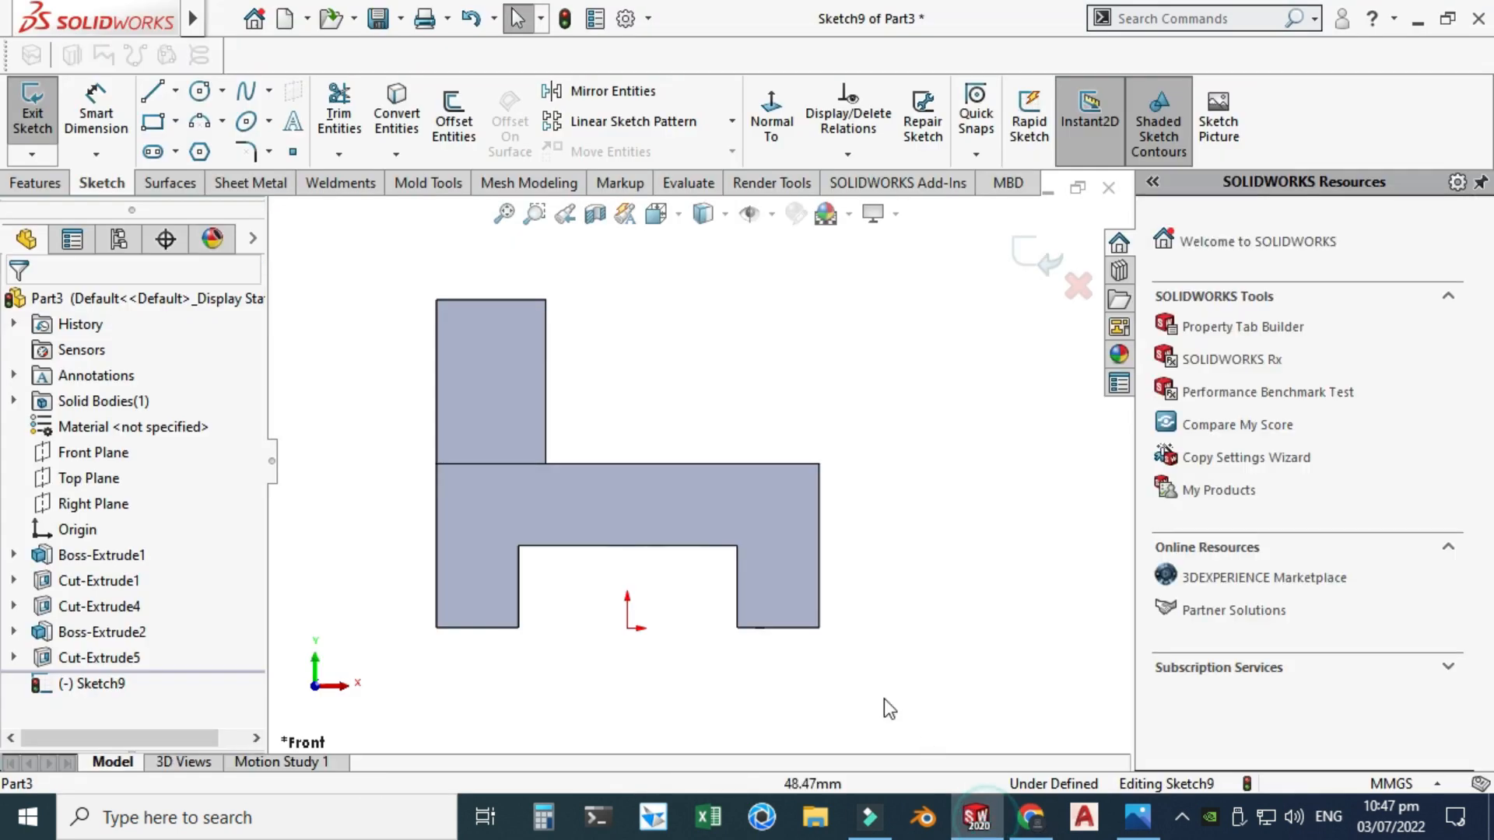
{"action": "left_click", "coordinate": [160, 96]}
{"action": "scroll", "coordinate": [747, 420], "scroll_direction": "down", "scroll_amount": 2}
{"action": "left_click", "coordinate": [503, 276]}
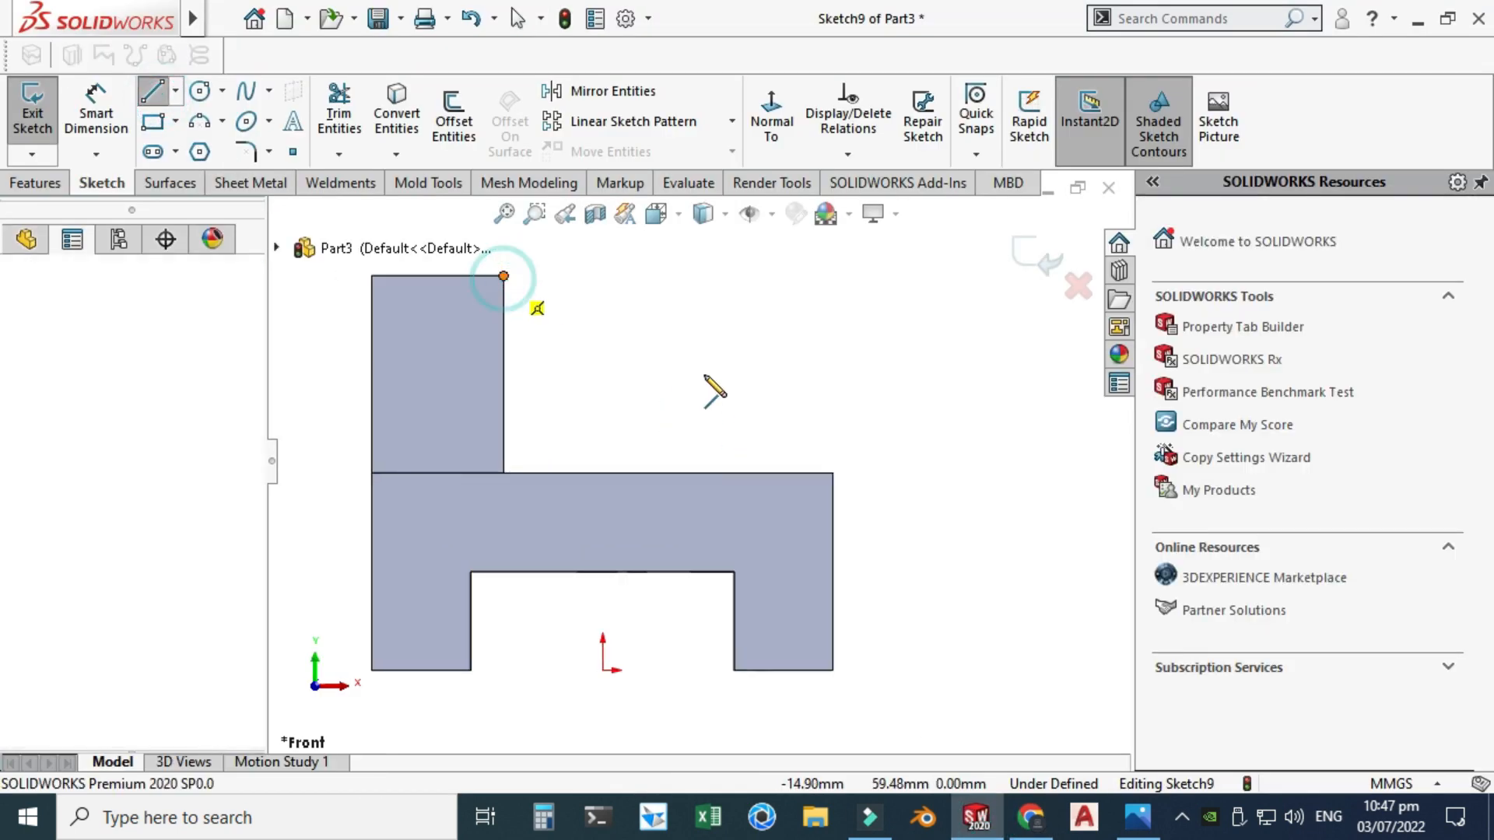
{"action": "left_click", "coordinate": [698, 423]}
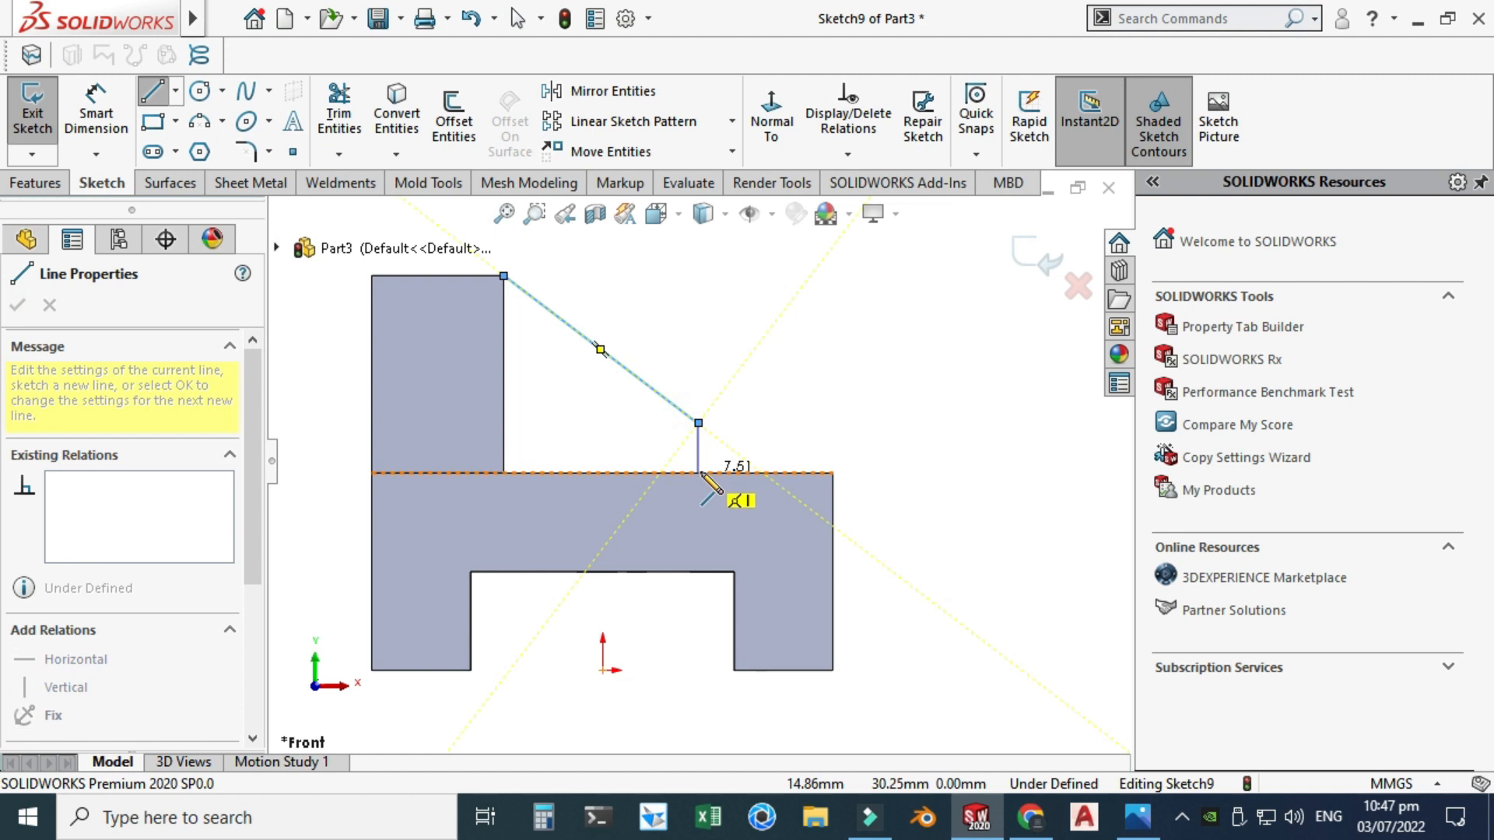
{"action": "left_click", "coordinate": [699, 473]}
{"action": "key", "text": "Escape"}
{"action": "scroll", "coordinate": [634, 397], "scroll_direction": "up", "scroll_amount": 2}
{"action": "scroll", "coordinate": [552, 337], "scroll_direction": "down", "scroll_amount": 1}
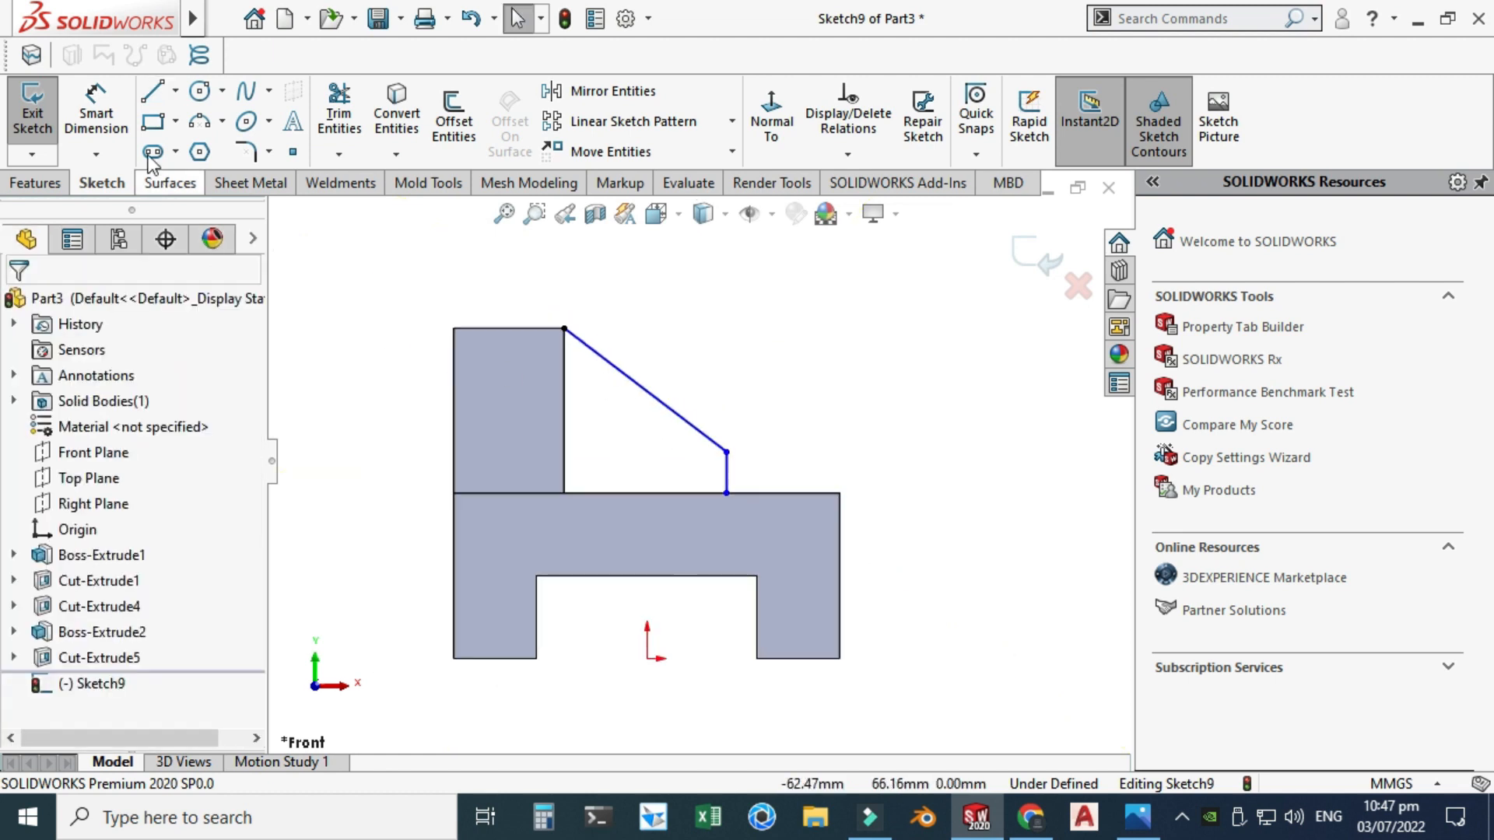
Dimension the horizontal distance from the wall's back edge to the vertical line's lower end as 60 mm
{"action": "left_click", "coordinate": [102, 88]}
{"action": "left_click", "coordinate": [453, 465]}
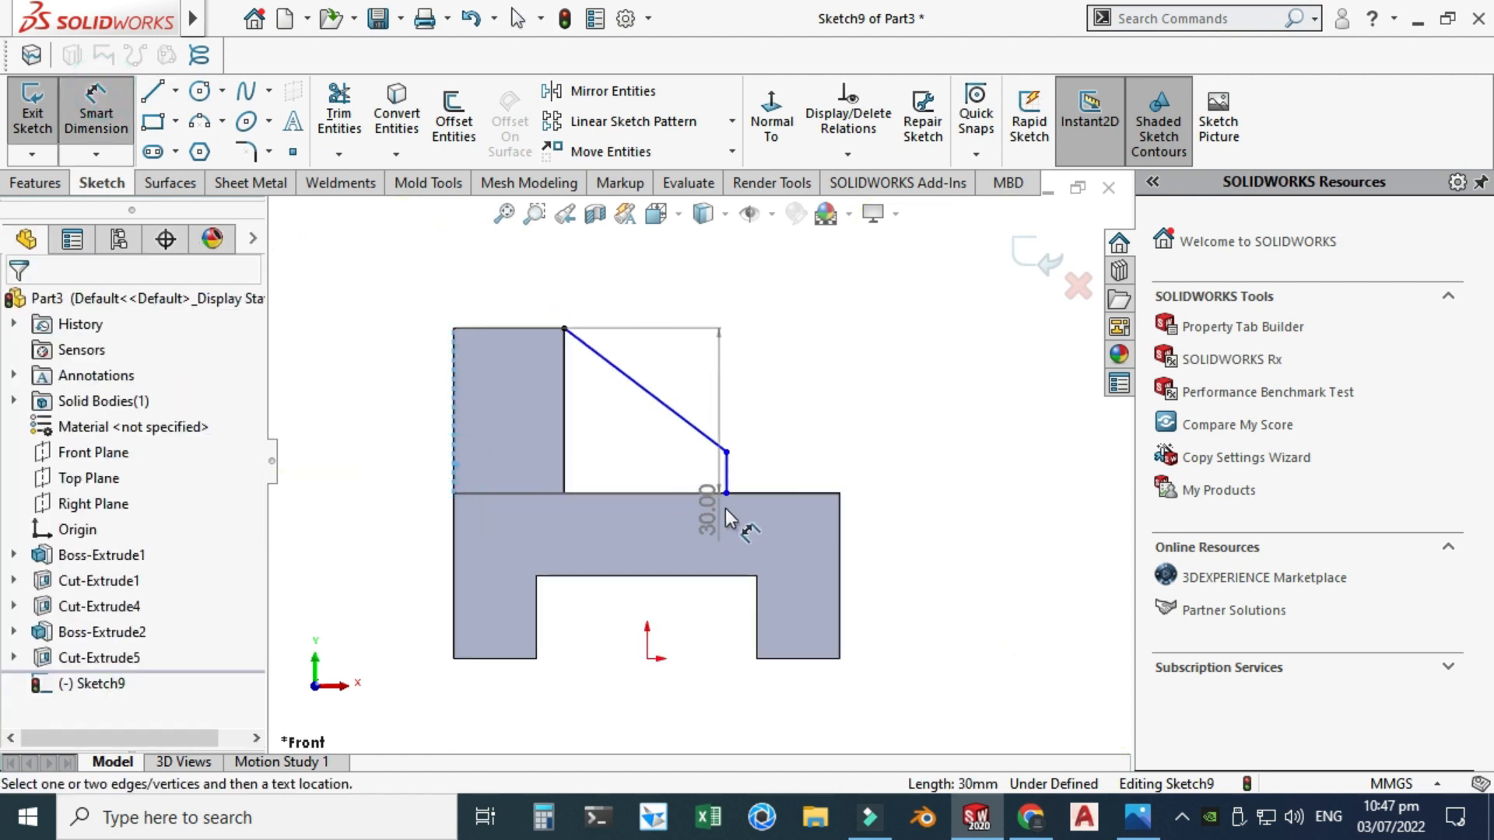
{"action": "left_click", "coordinate": [726, 495]}
{"action": "left_click", "coordinate": [660, 705]}
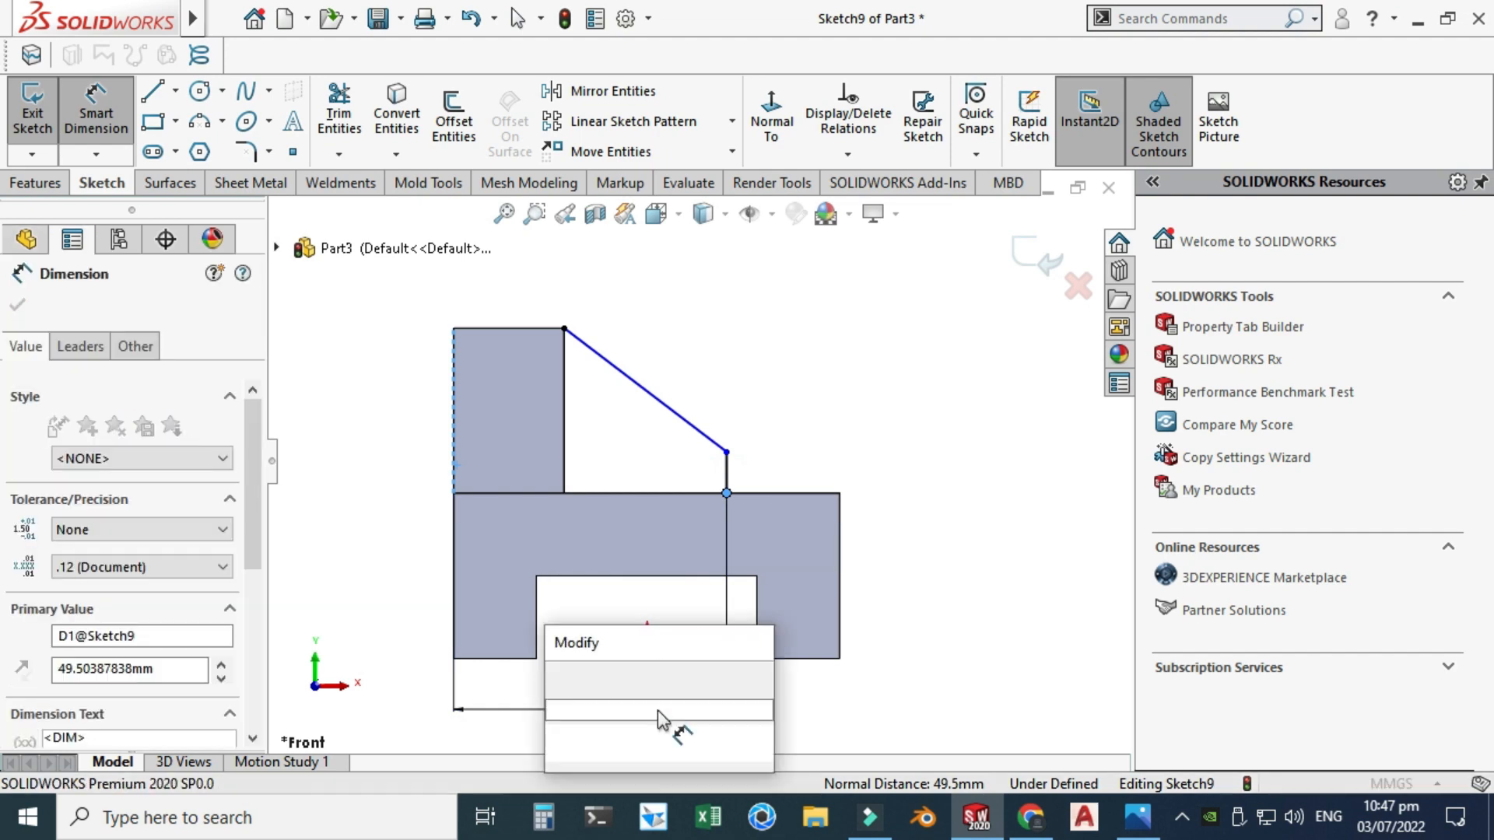
{"action": "type", "text": "60"}
{"action": "key", "text": "Return"}
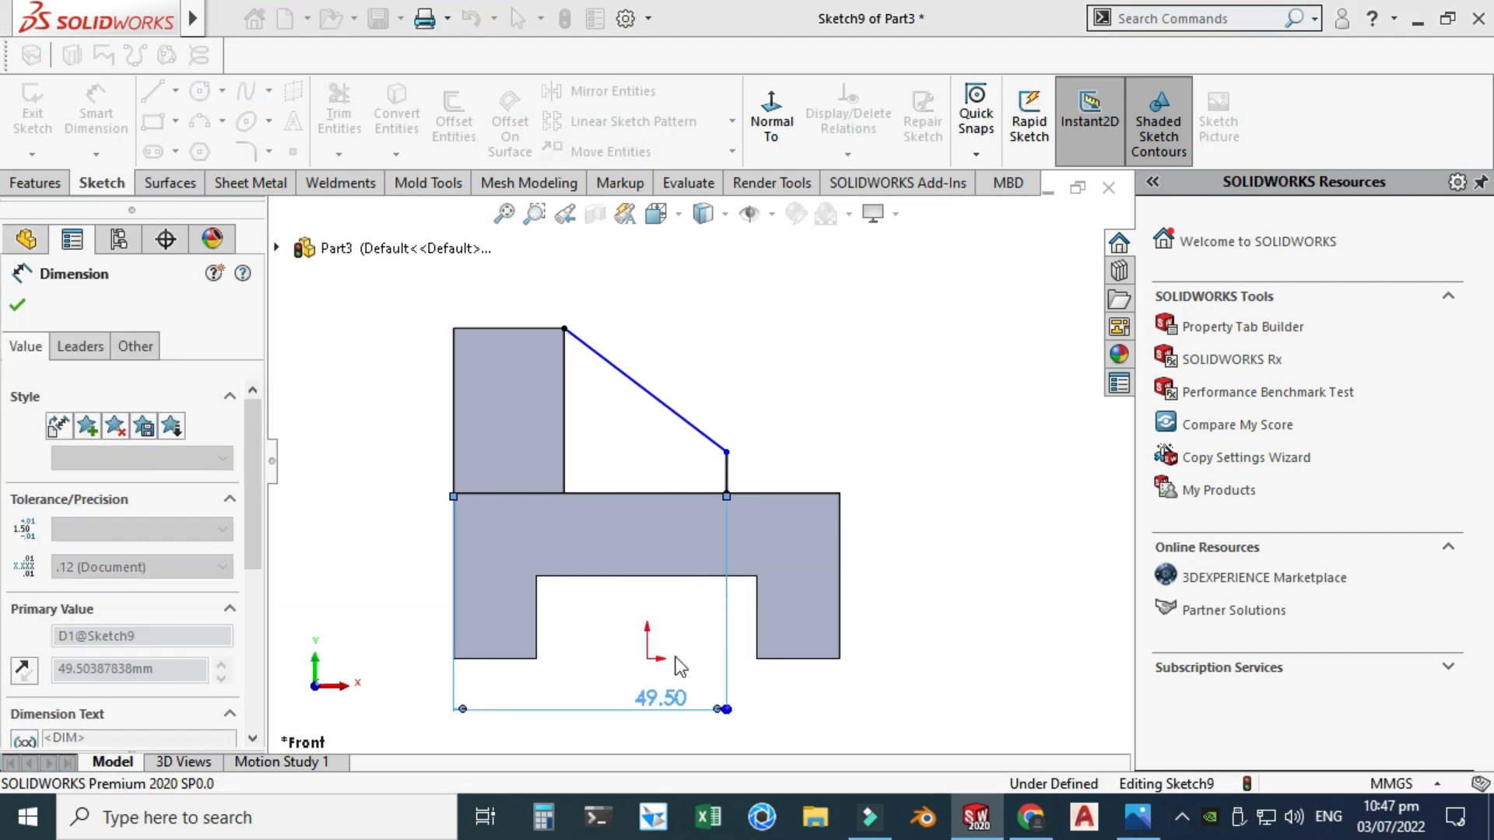
Check the rib's front height in the reference drawing and dimension the short vertical line as 10 mm
{"action": "left_click", "coordinate": [1037, 831]}
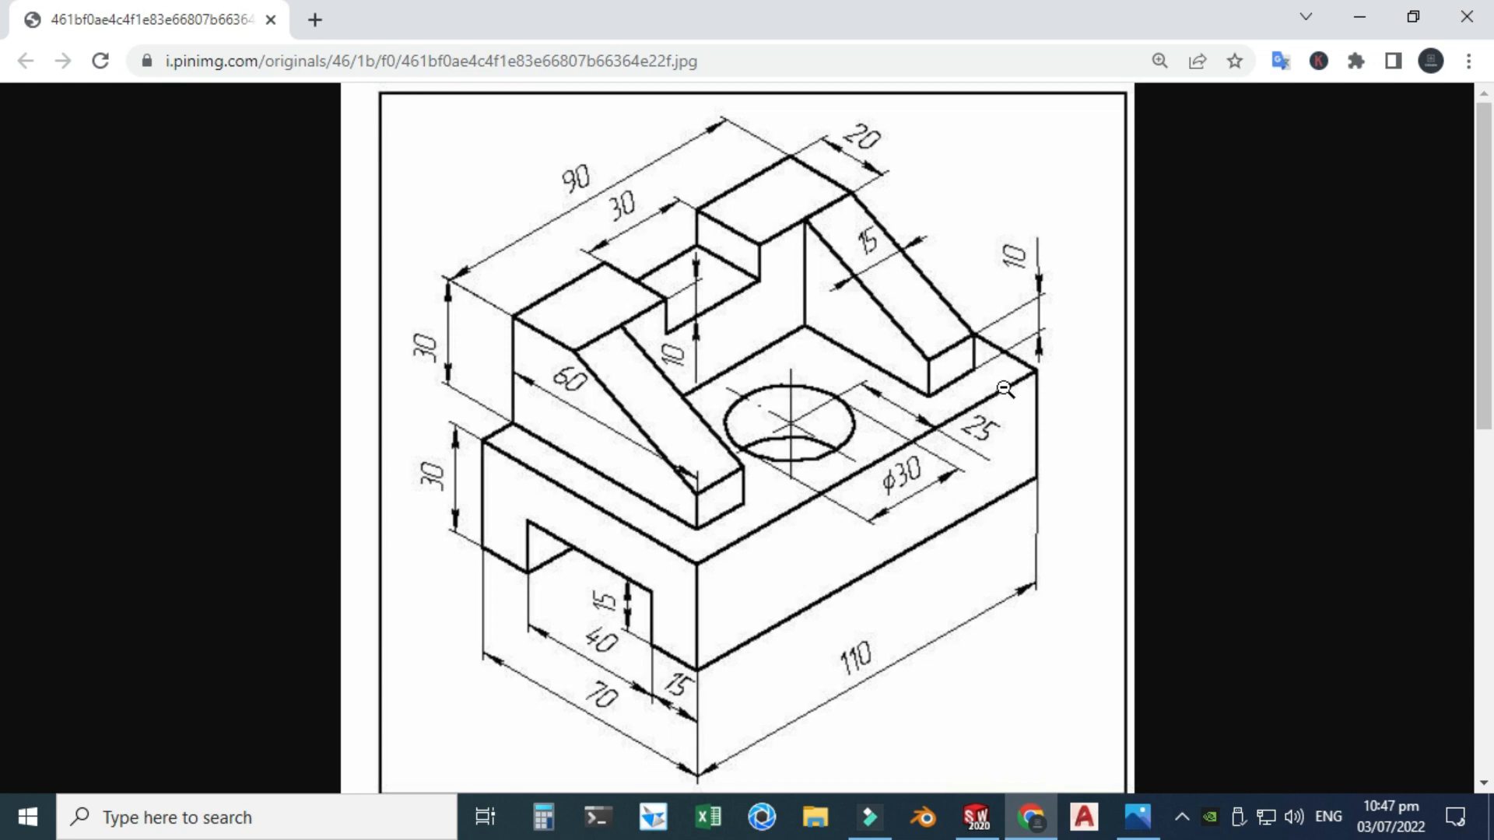
{"action": "left_click", "coordinate": [1042, 821]}
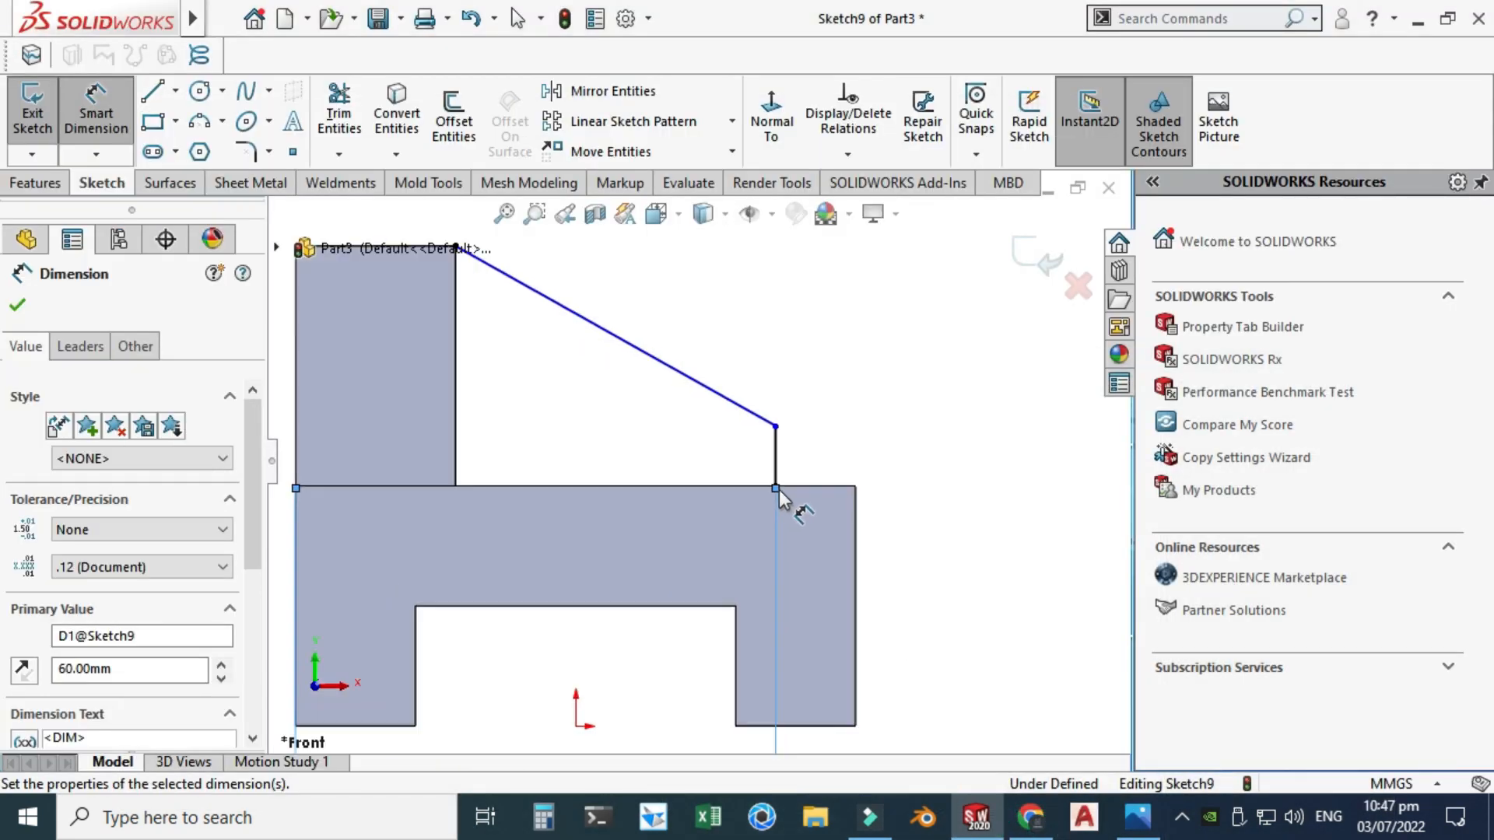
{"action": "left_click", "coordinate": [775, 447]}
{"action": "left_click", "coordinate": [938, 433]}
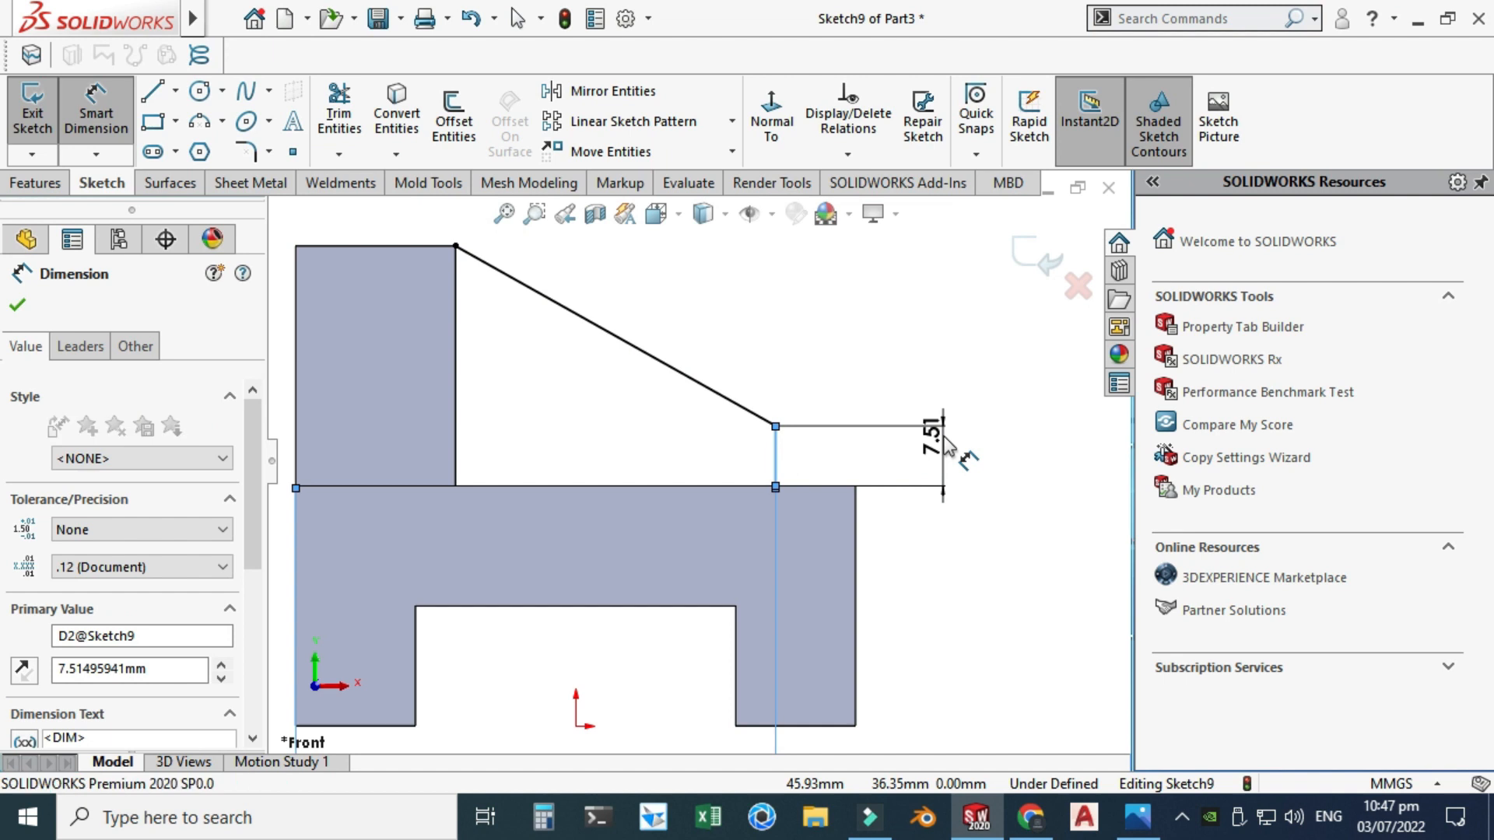
{"action": "type", "text": "10"}
{"action": "key", "text": "Return"}
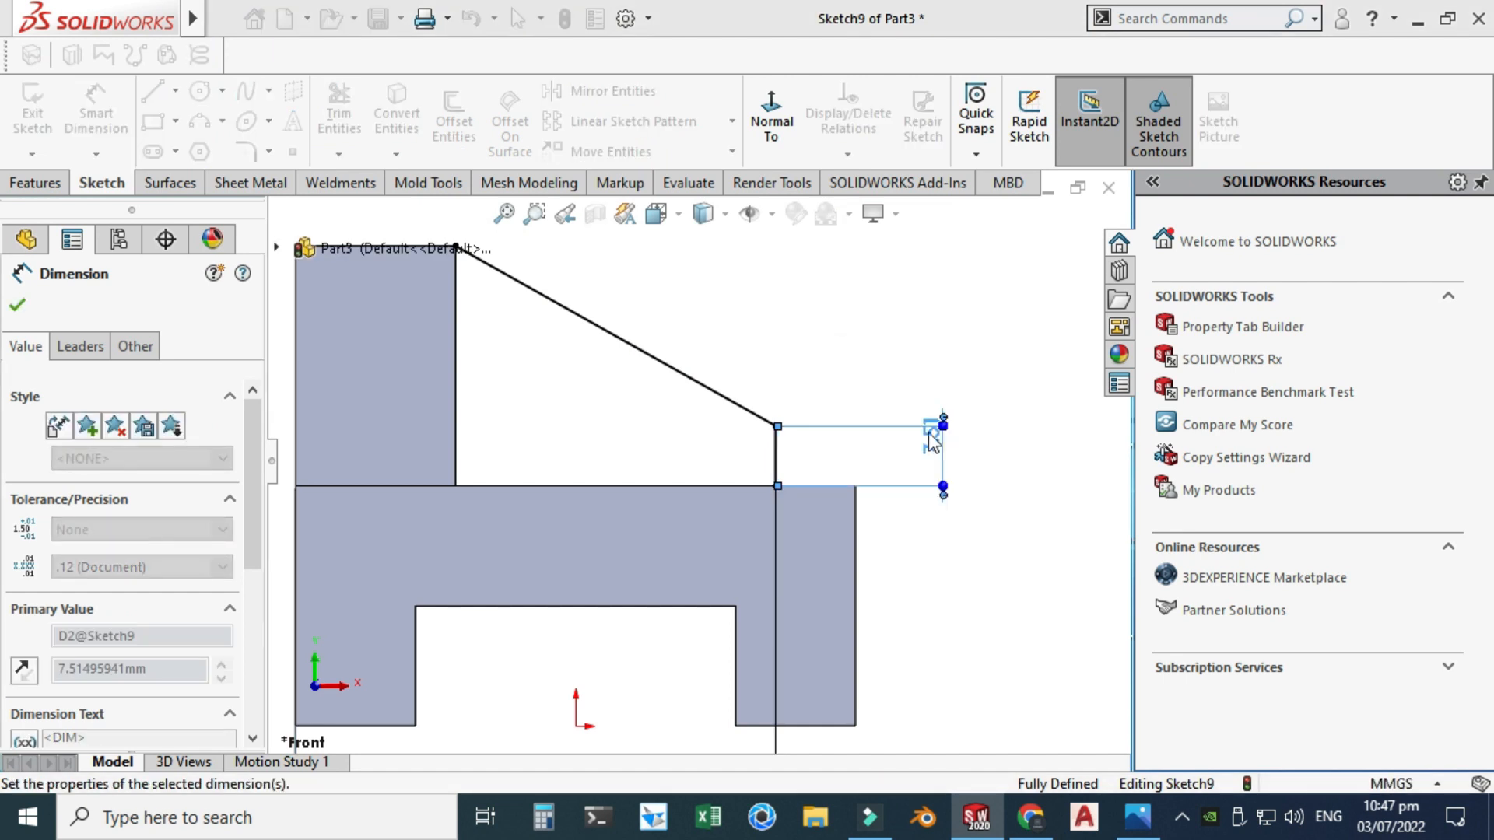
Close the rib profile with a vertical line down the wall's front edge and a horizontal line along the base to the short vertical line
{"action": "scroll", "coordinate": [907, 369], "scroll_direction": "up", "scroll_amount": 2}
{"action": "scroll", "coordinate": [622, 296], "scroll_direction": "up", "scroll_amount": 5}
{"action": "mouse_move", "coordinate": [727, 364]}
{"action": "middle_mouse_down"}
{"action": "mouse_move", "coordinate": [658, 365]}
{"action": "mouse_move", "coordinate": [644, 411]}
{"action": "middle_mouse_up"}
{"action": "scroll", "coordinate": [644, 419], "scroll_direction": "down", "scroll_amount": 5}
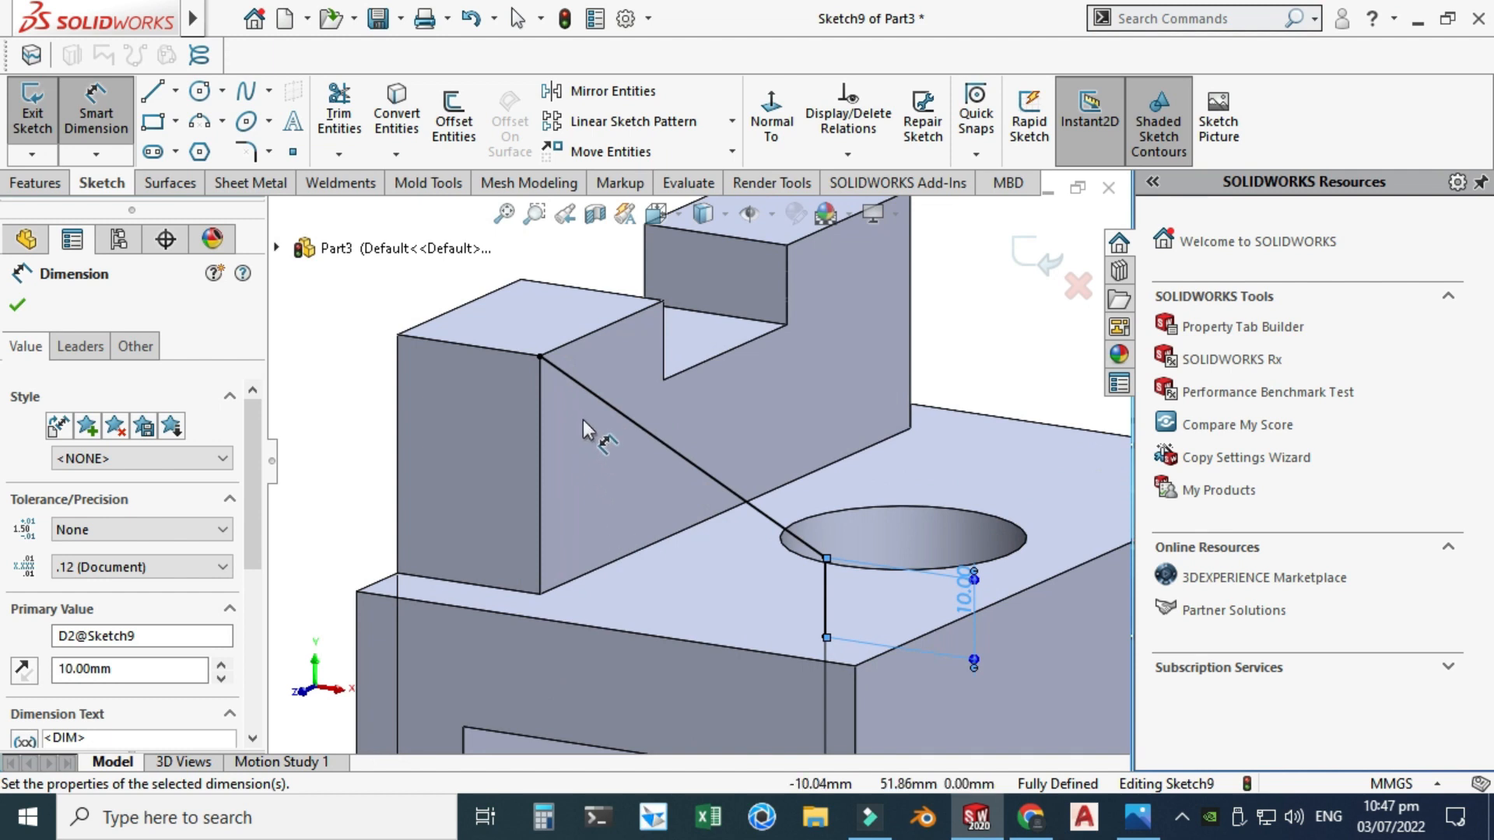
{"action": "left_click", "coordinate": [150, 93]}
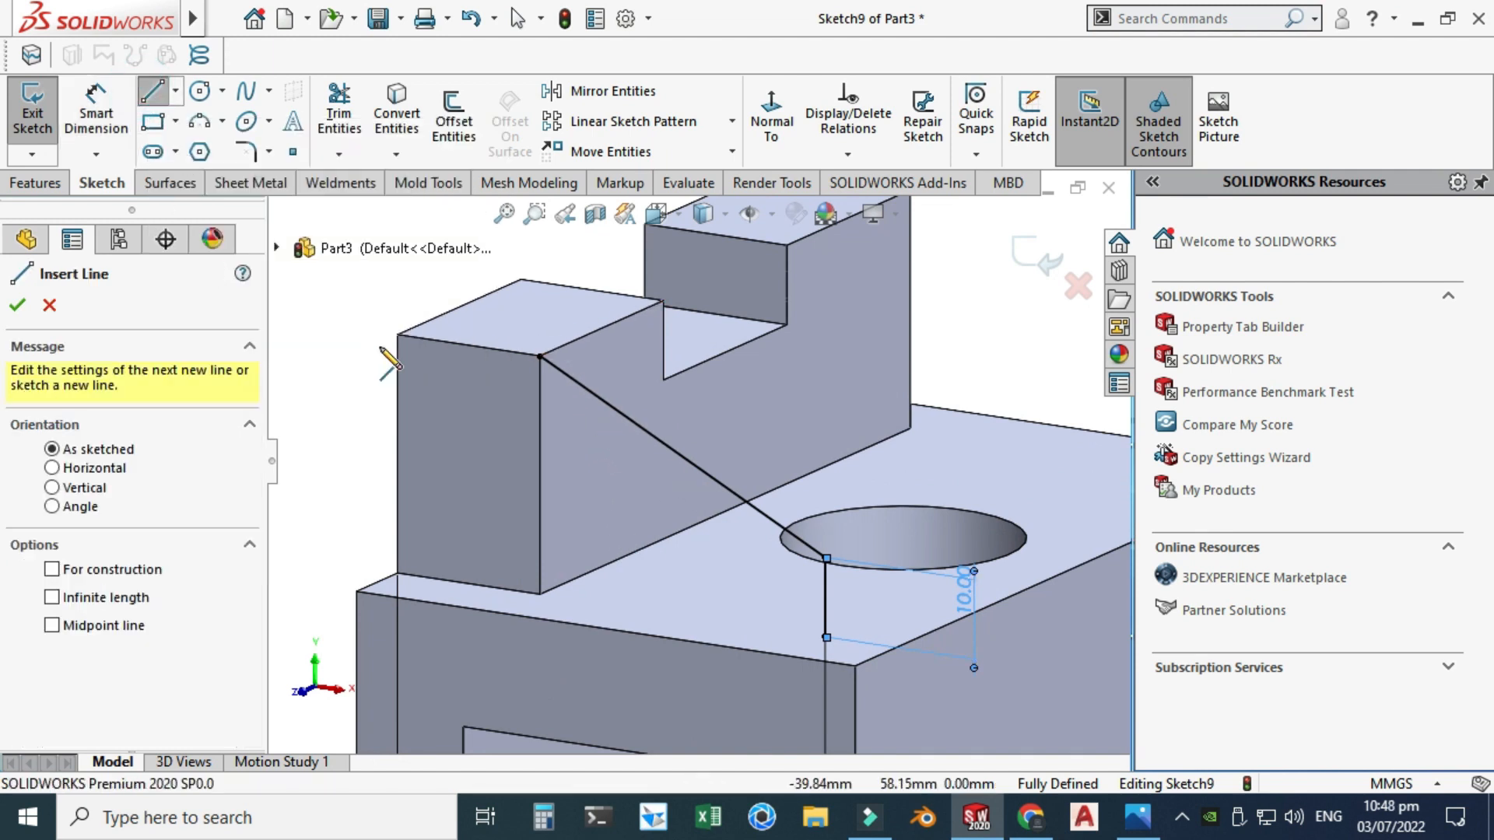
{"action": "left_click", "coordinate": [540, 358]}
{"action": "left_click", "coordinate": [540, 594]}
{"action": "left_click", "coordinate": [823, 638]}
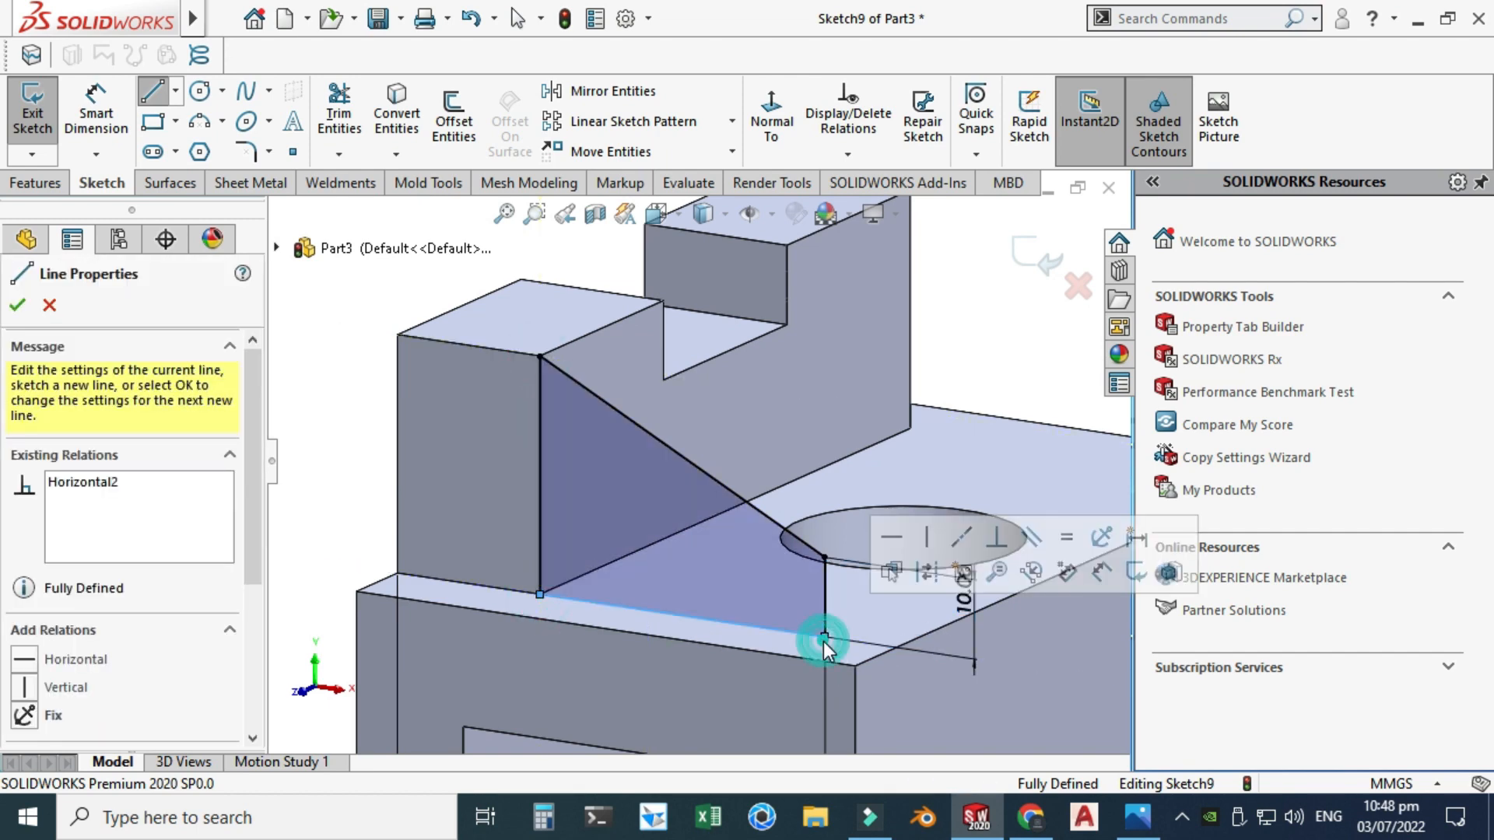
{"action": "scroll", "coordinate": [701, 467], "scroll_direction": "up", "scroll_amount": 3}
{"action": "scroll", "coordinate": [751, 520], "scroll_direction": "up", "scroll_amount": 3}
{"action": "key", "text": "Escape"}
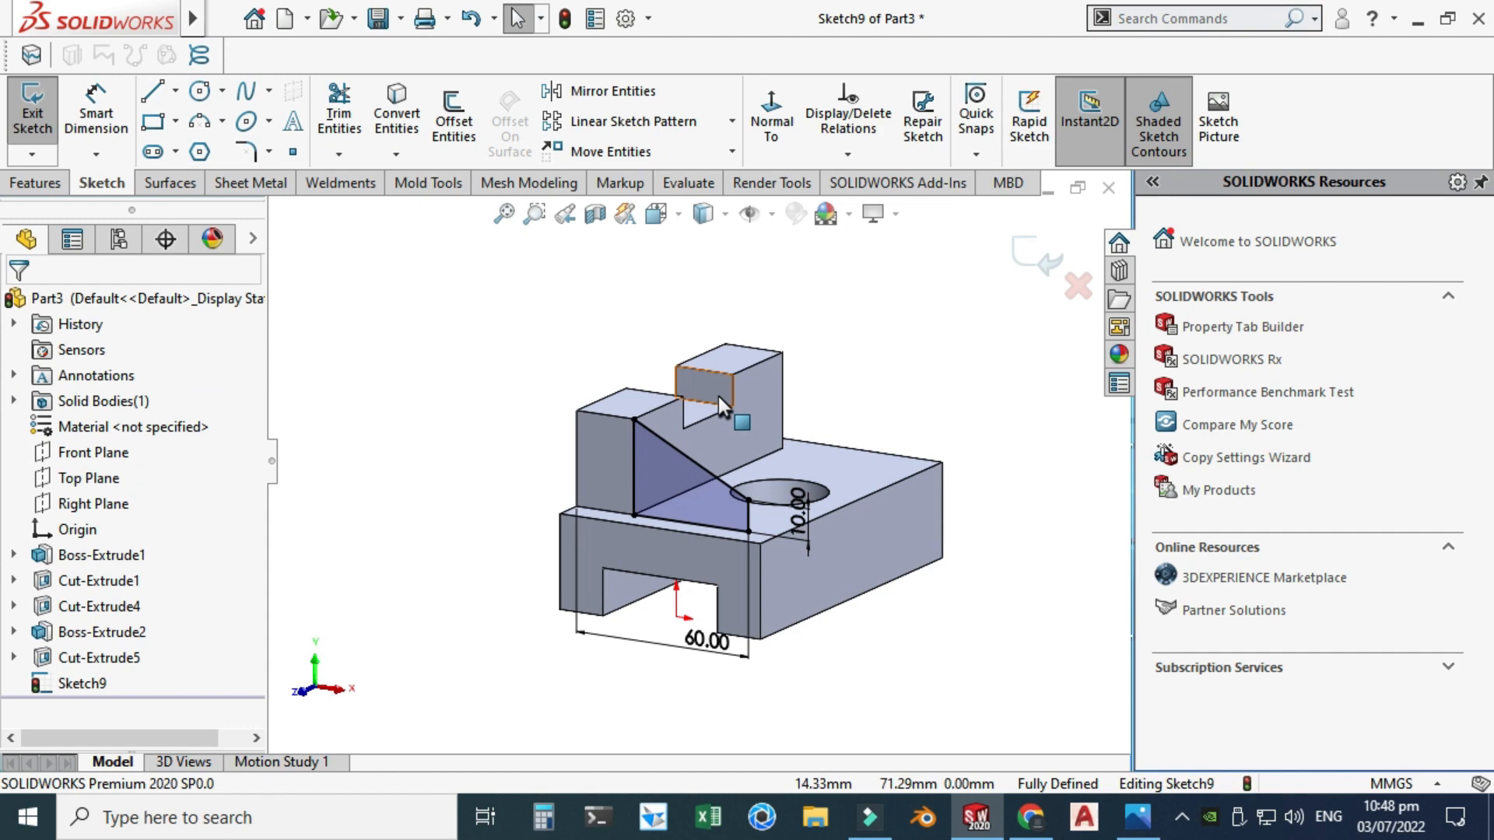
{"action": "scroll", "coordinate": [871, 445], "scroll_direction": "down", "scroll_amount": 2}
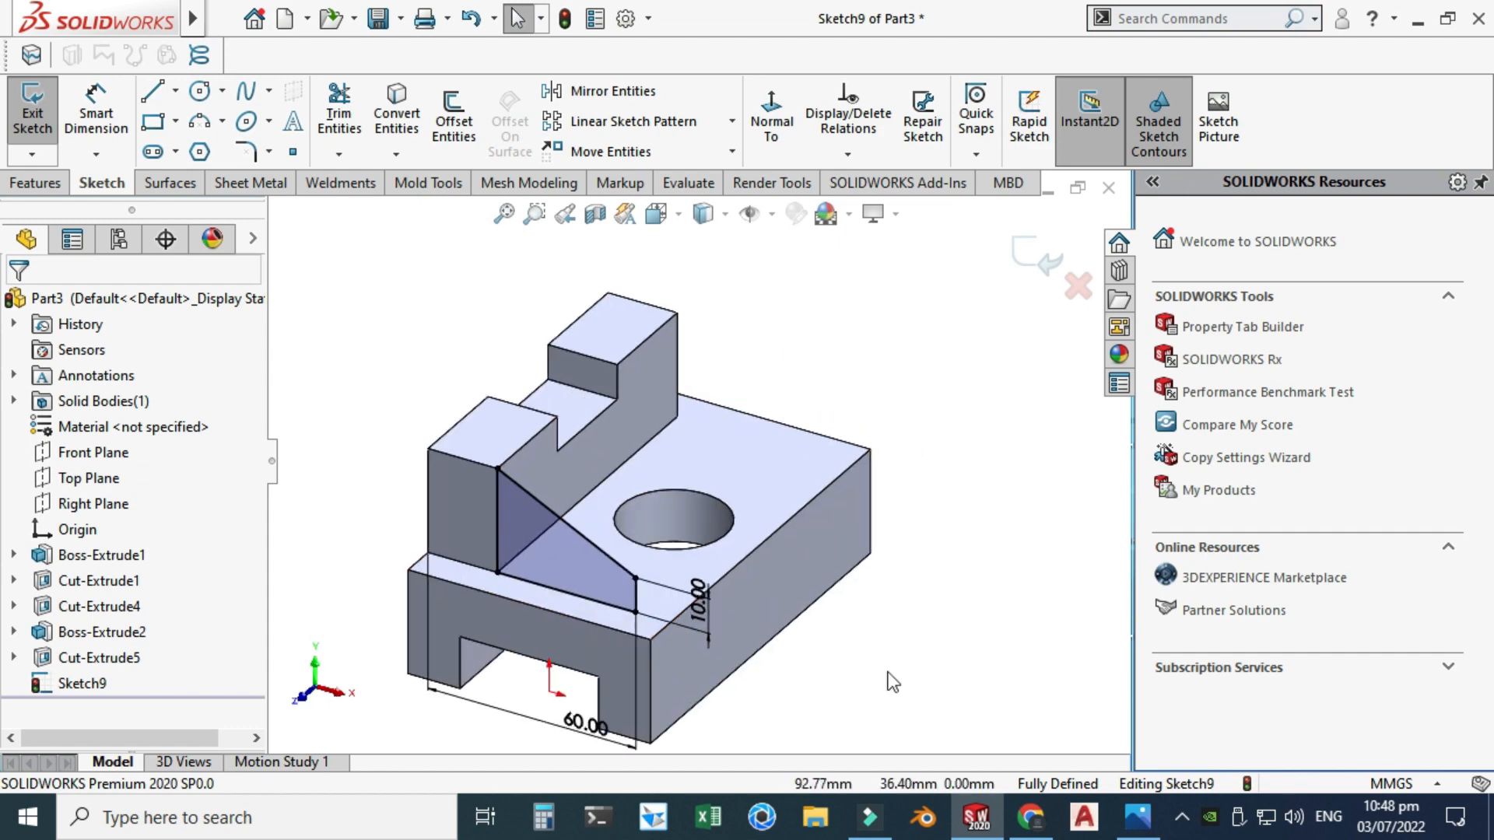
Check the rib thickness in the reference drawing and extrude the rib profile 15 mm Blind, reversed inward from the wall's end face
{"action": "left_click", "coordinate": [1035, 827]}
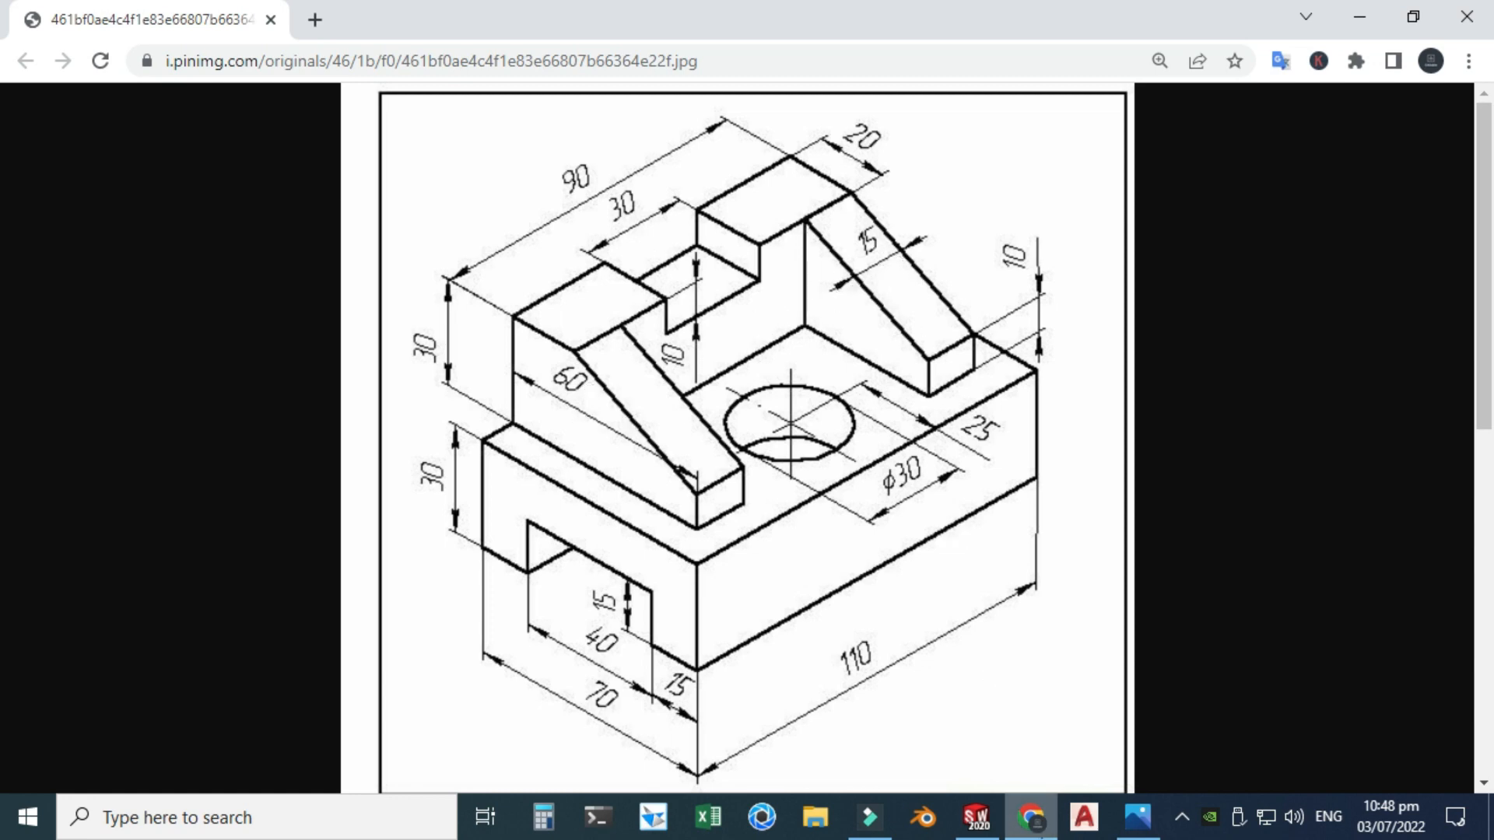
{"action": "left_click", "coordinate": [1030, 817]}
{"action": "left_click", "coordinate": [35, 182]}
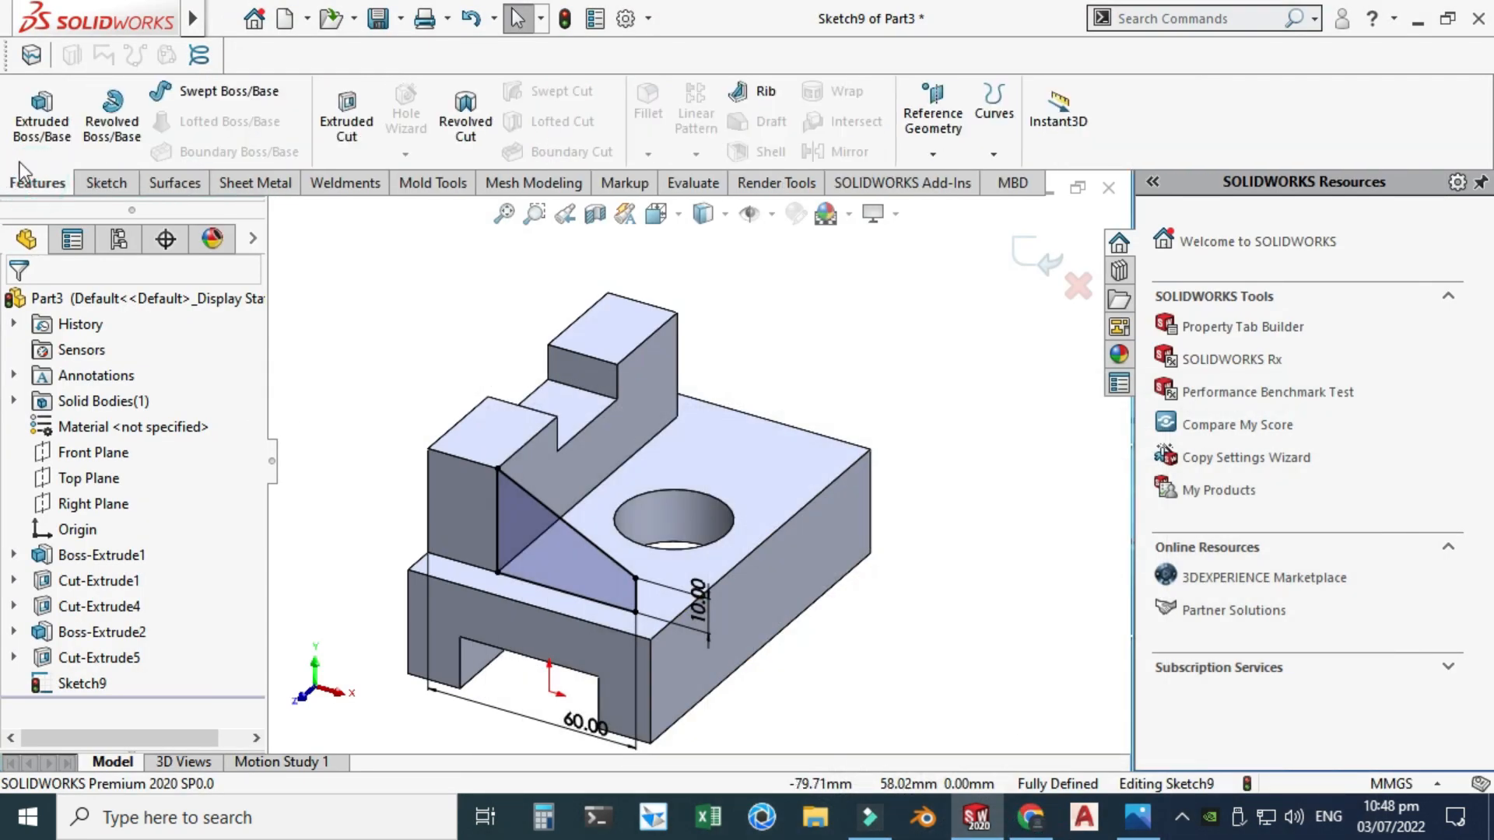
{"action": "left_click", "coordinate": [42, 112]}
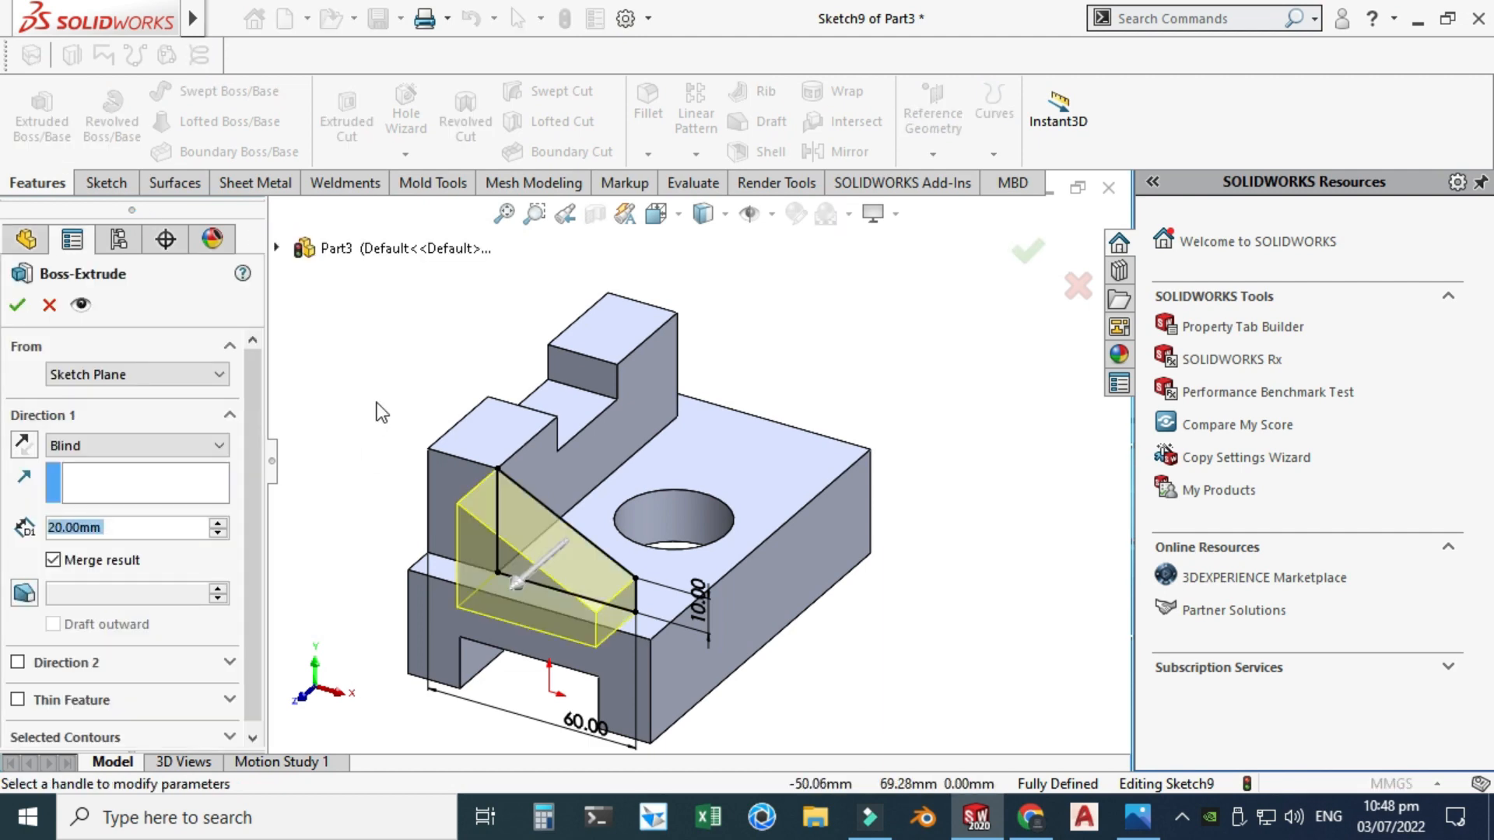
{"action": "left_click", "coordinate": [1041, 823]}
{"action": "left_click", "coordinate": [1030, 816]}
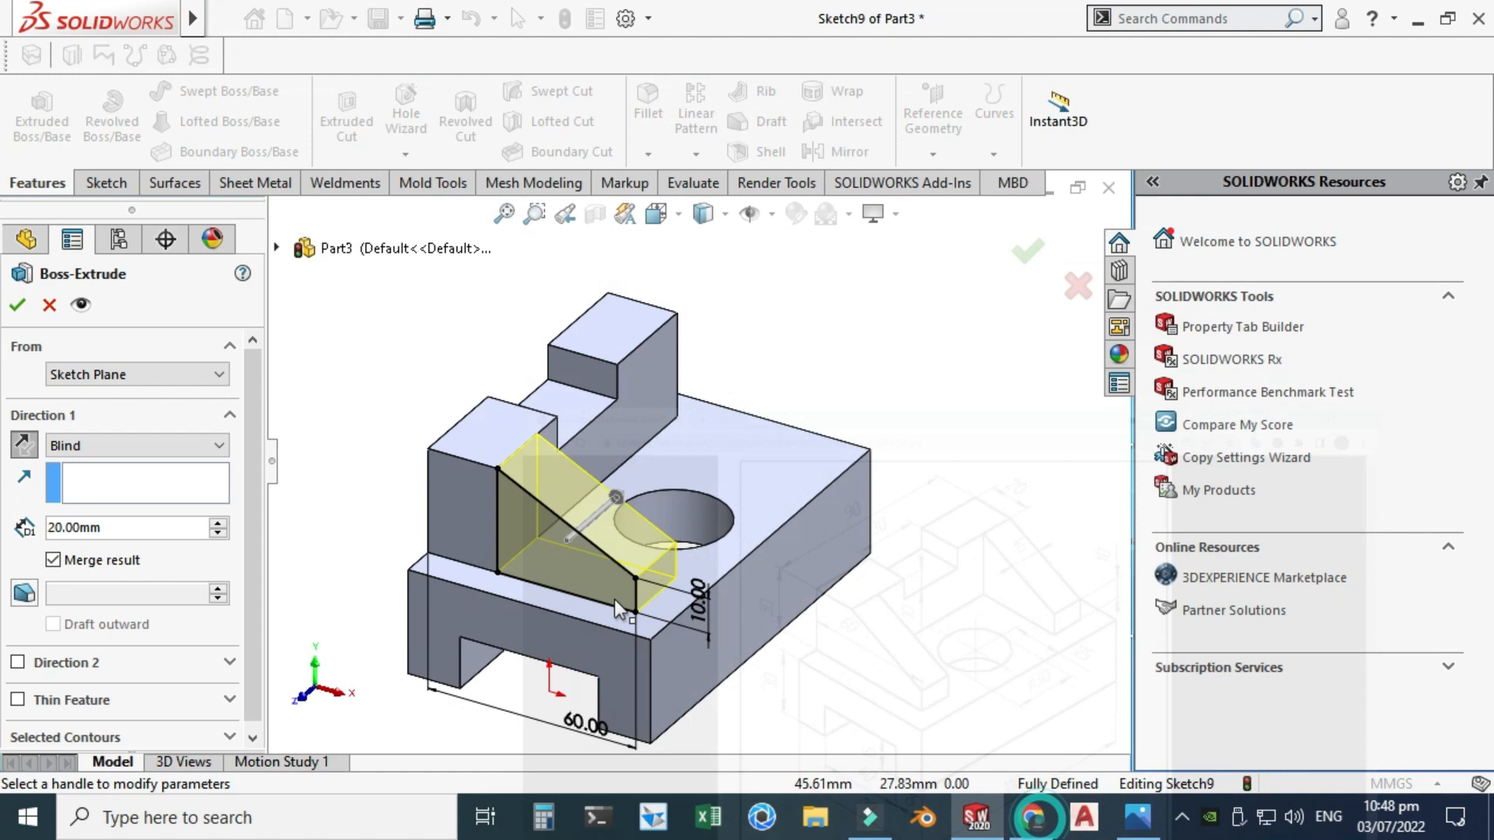
{"action": "type", "text": "15"}
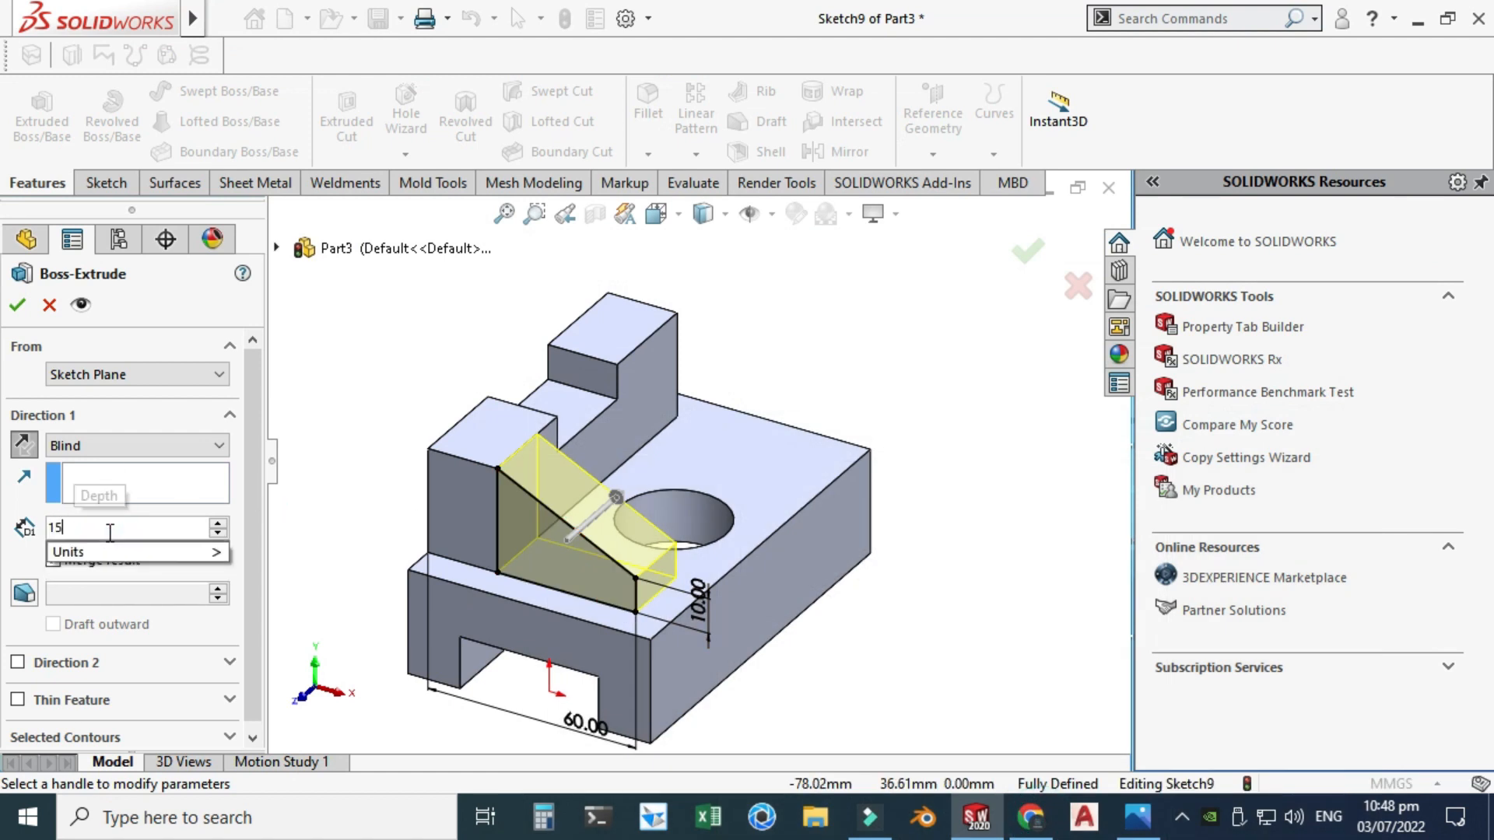
{"action": "key", "text": "Return"}
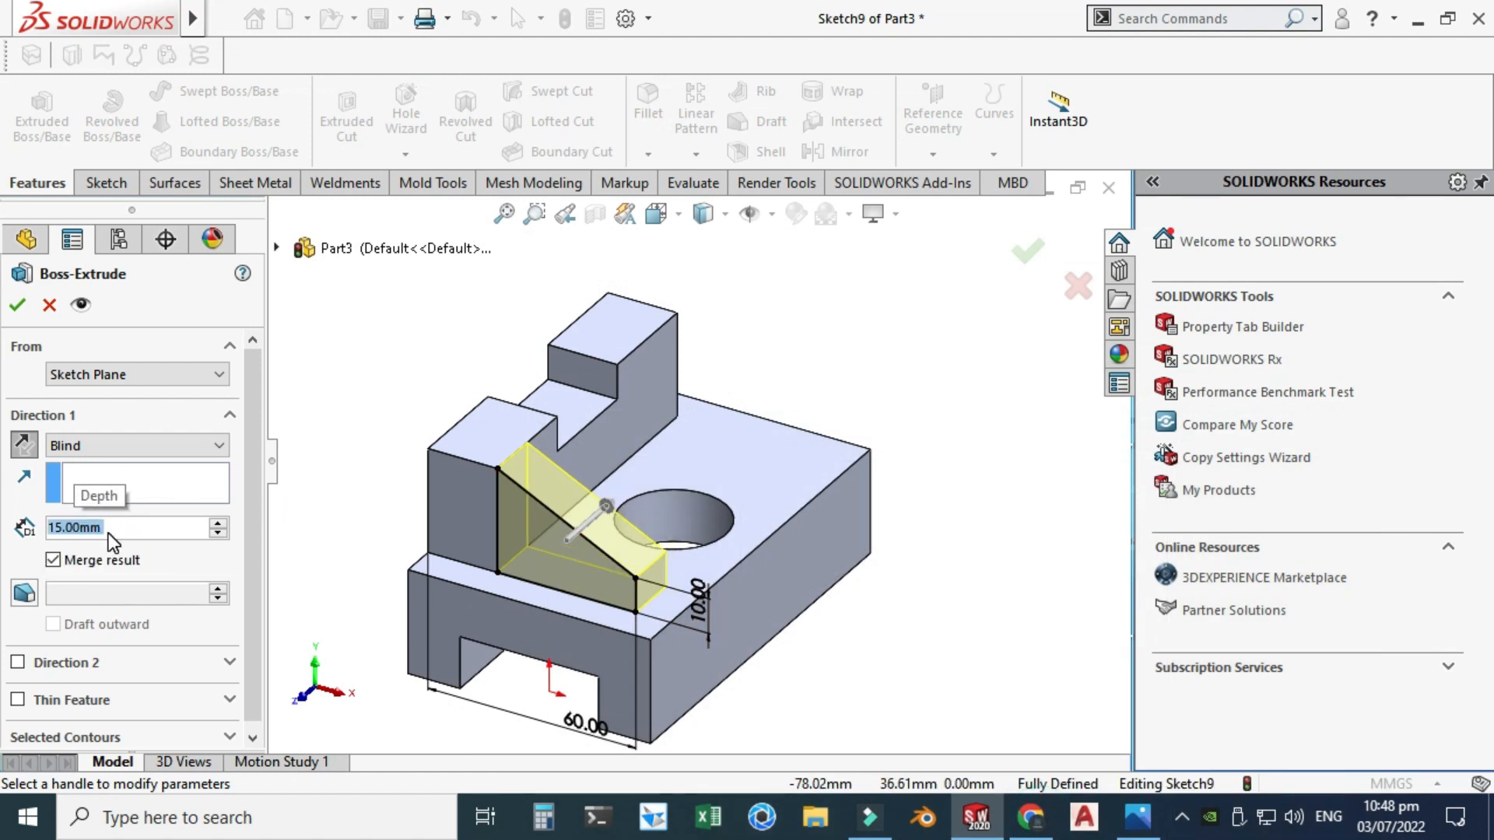
{"action": "left_click", "coordinate": [17, 309]}
Mirror the sloping rib extrusion about the Front Plane to the opposite end of the wall
{"action": "scroll", "coordinate": [766, 375], "scroll_direction": "up", "scroll_amount": 2}
{"action": "middle_click_drag", "start_coordinate": [799, 357], "coordinate": [780, 356]}
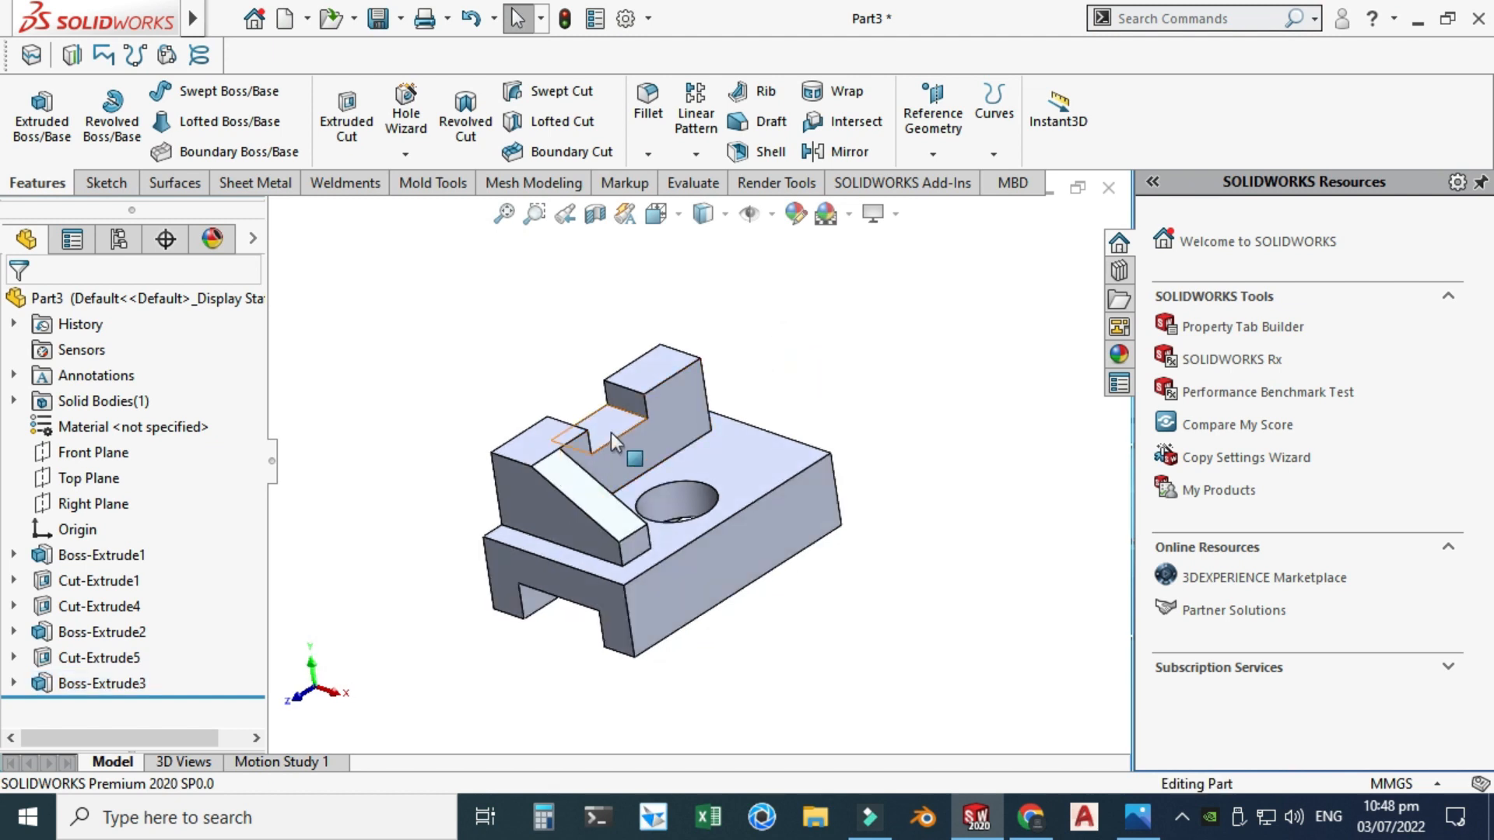
{"action": "scroll", "coordinate": [545, 471], "scroll_direction": "down", "scroll_amount": 6}
{"action": "scroll", "coordinate": [683, 498], "scroll_direction": "up", "scroll_amount": 6}
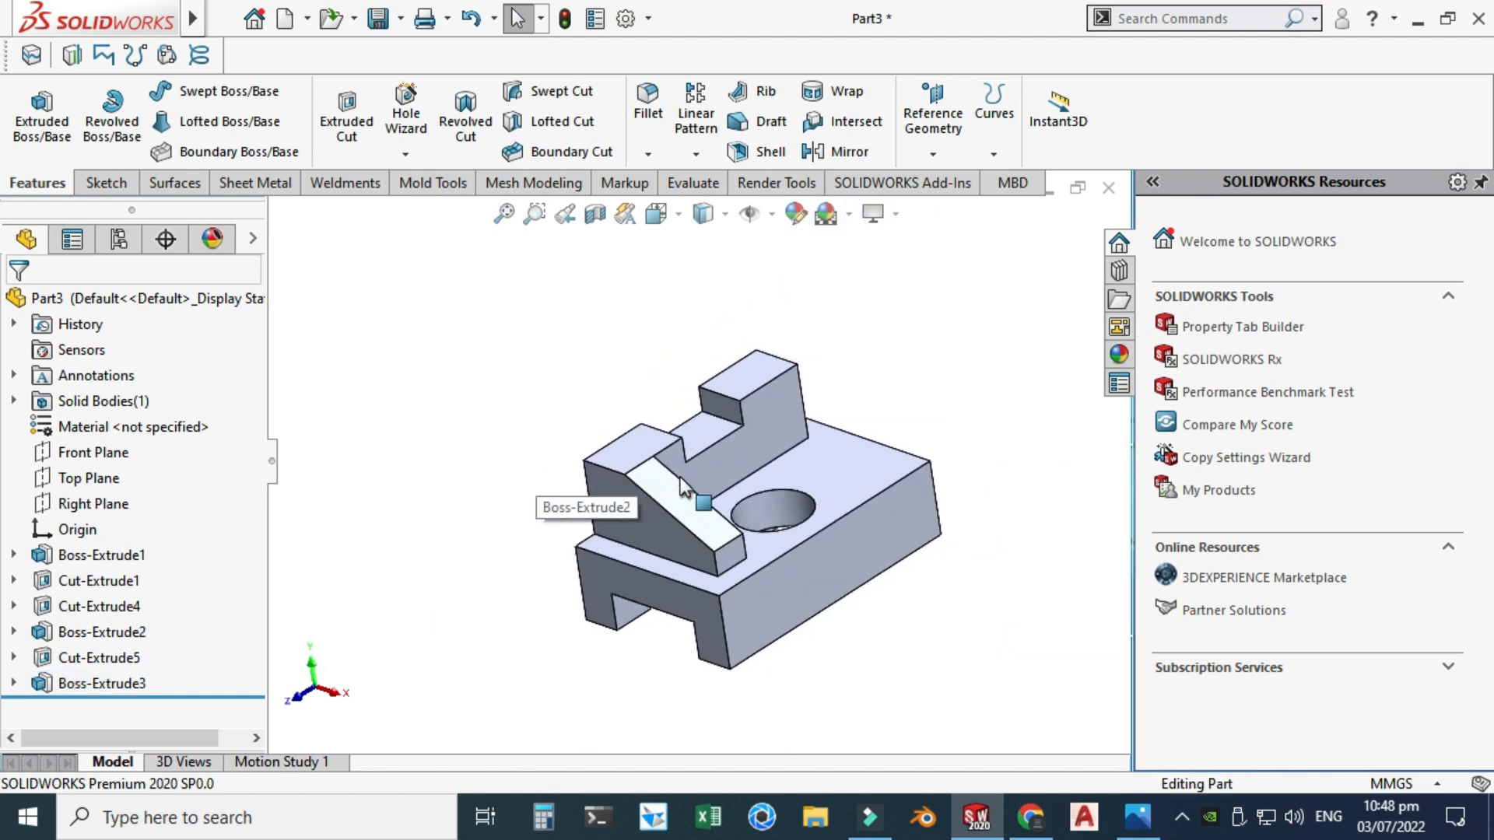
{"action": "scroll", "coordinate": [834, 482], "scroll_direction": "up", "scroll_amount": 2}
{"action": "scroll", "coordinate": [834, 482], "scroll_direction": "down", "scroll_amount": 2}
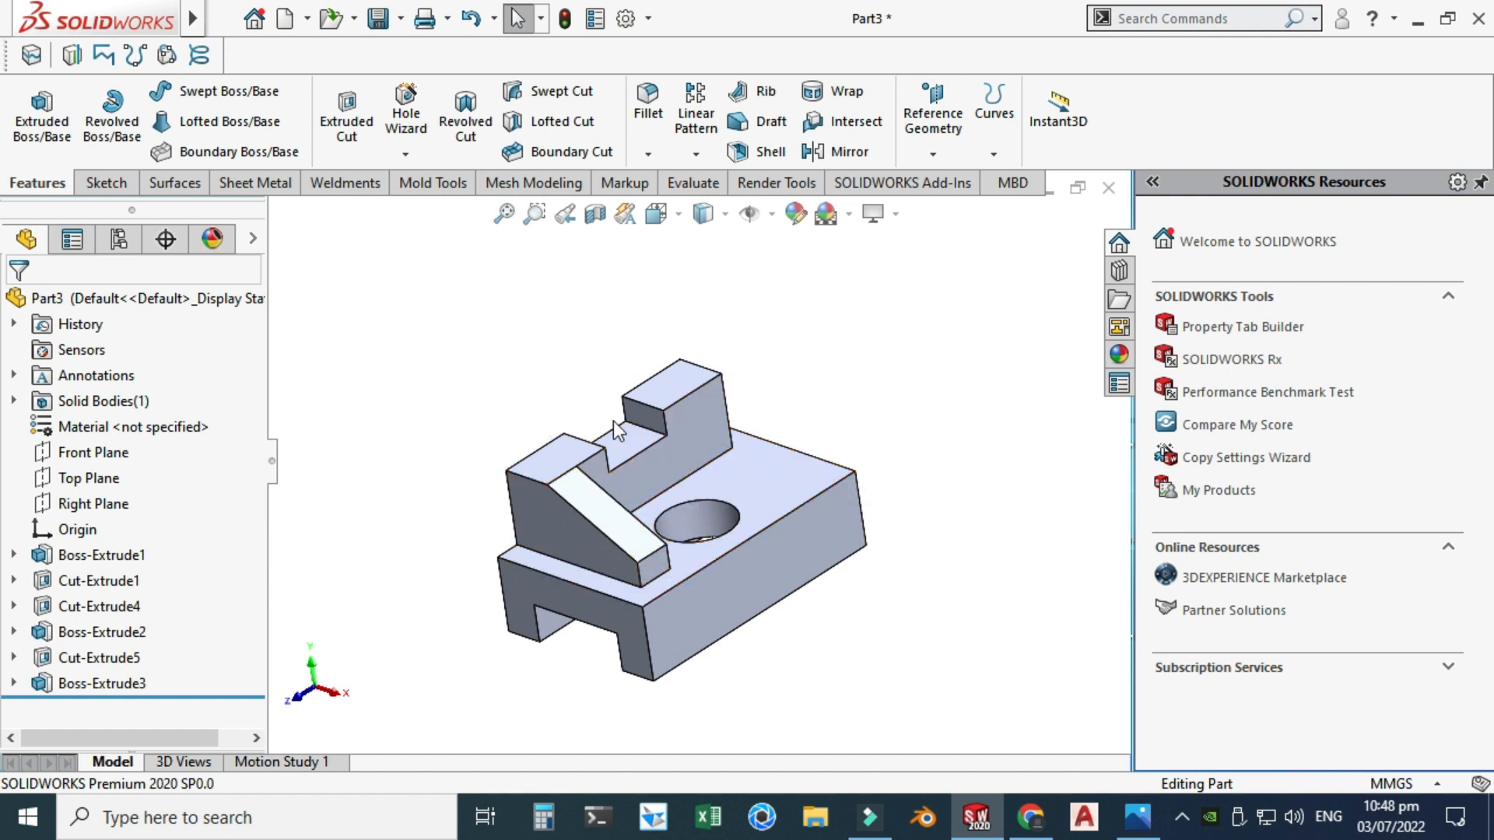
{"action": "left_click", "coordinate": [848, 152]}
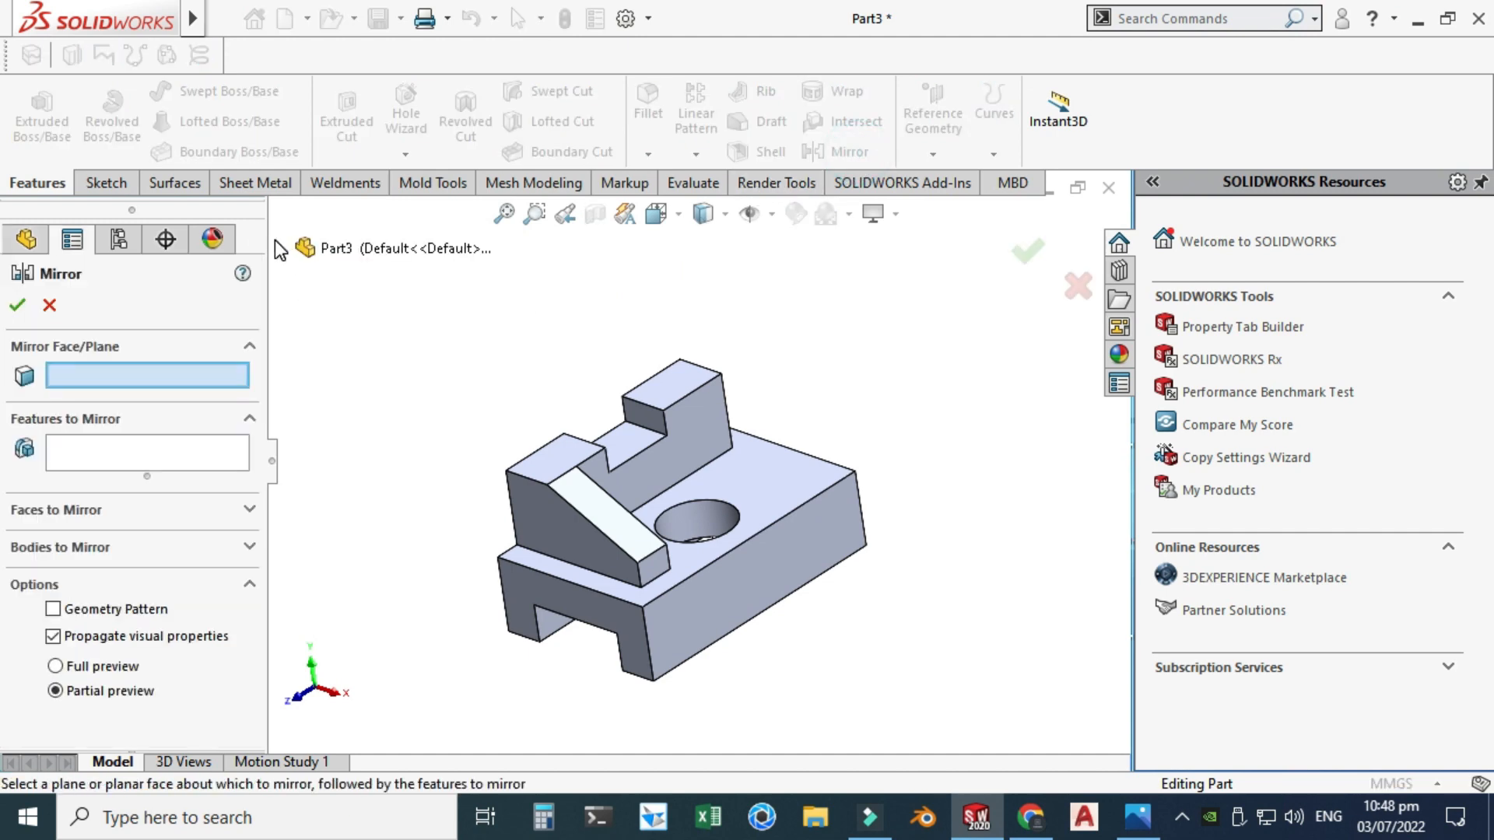
{"action": "left_click", "coordinate": [276, 243]}
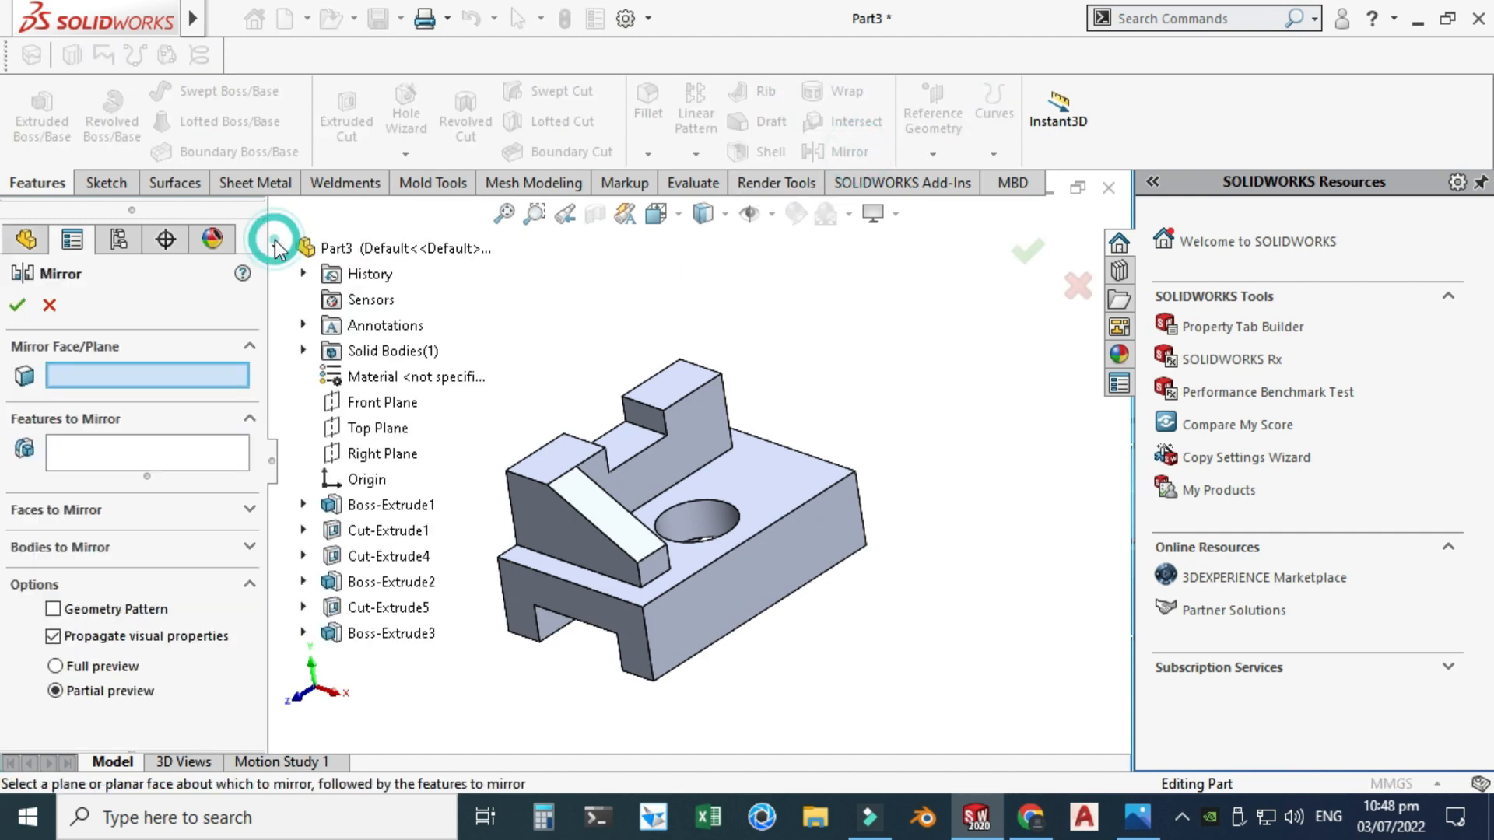
{"action": "left_click", "coordinate": [349, 409]}
{"action": "middle_click_drag", "start_coordinate": [725, 552], "coordinate": [613, 506]}
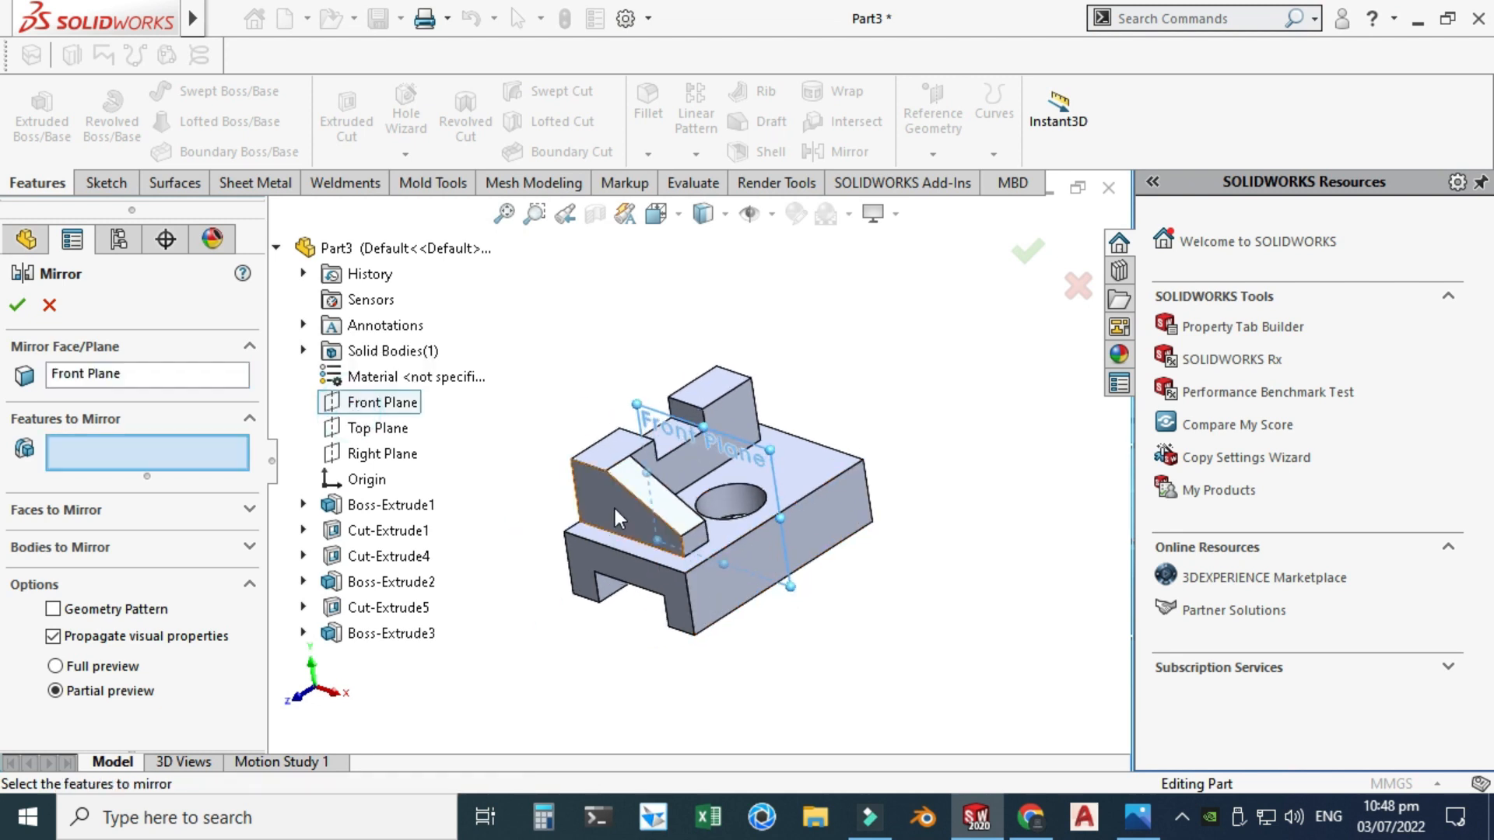
{"action": "left_click", "coordinate": [393, 634]}
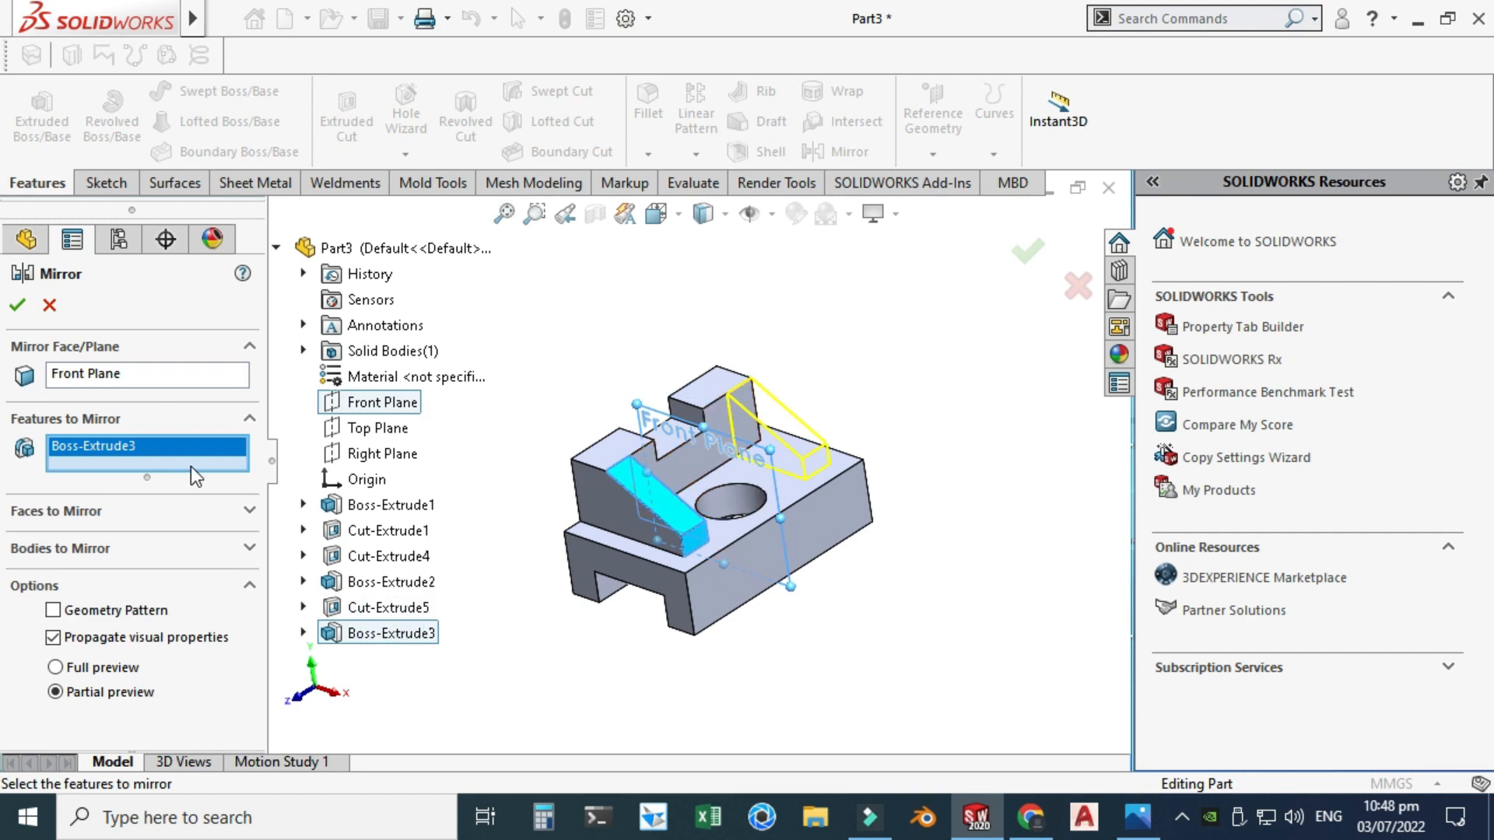
{"action": "left_click", "coordinate": [17, 305]}
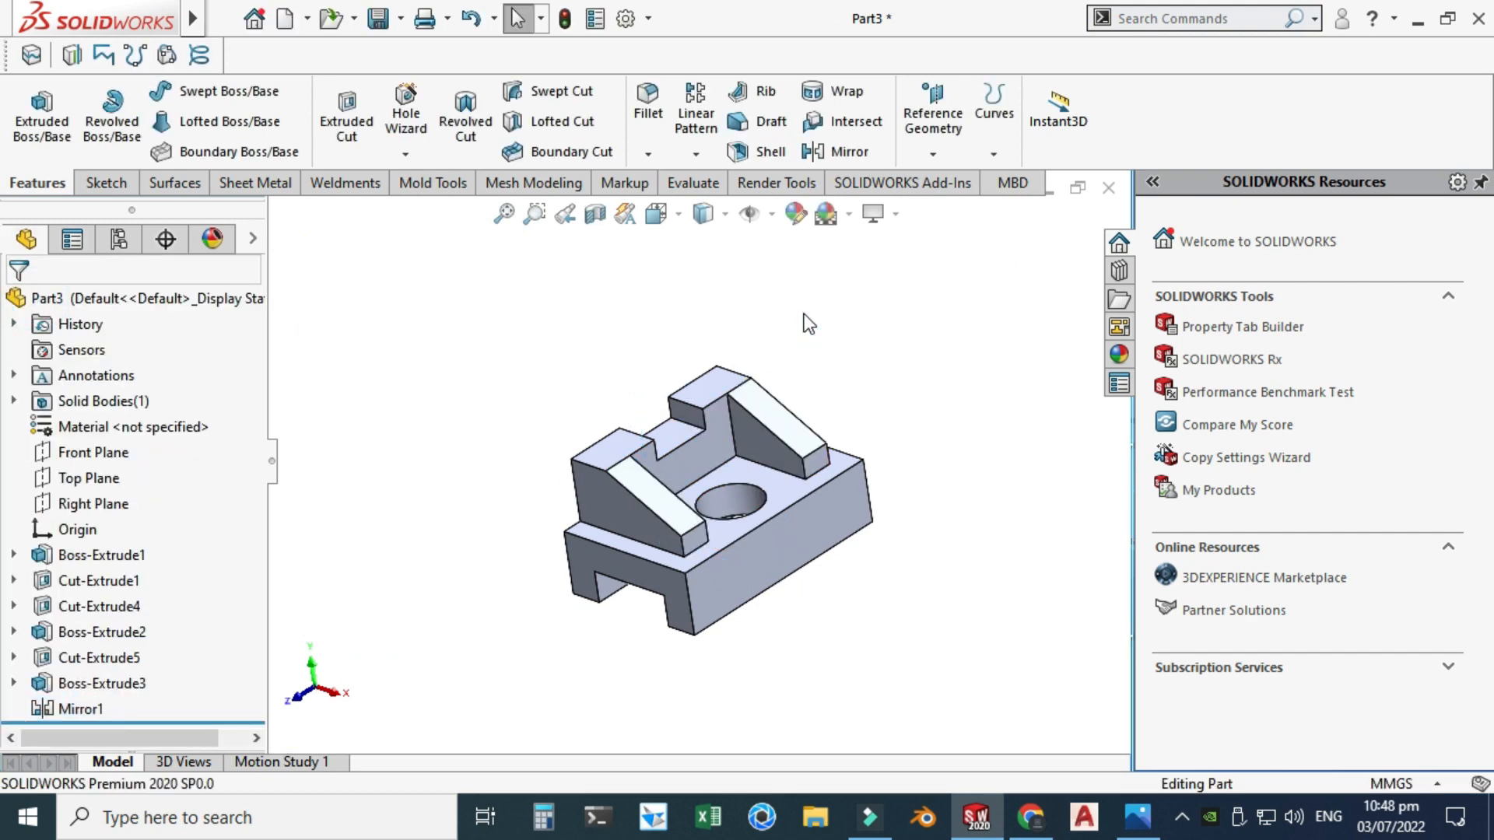
Orient the finished bracket to match the reference drawing and compare the two
{"action": "right_click", "coordinate": [805, 314]}
{"action": "left_click", "coordinate": [863, 417]}
{"action": "left_click_drag", "start_coordinate": [845, 416], "coordinate": [634, 450]}
{"action": "scroll", "coordinate": [750, 467], "scroll_direction": "down", "scroll_amount": 3}
{"action": "left_click", "coordinate": [1030, 819]}
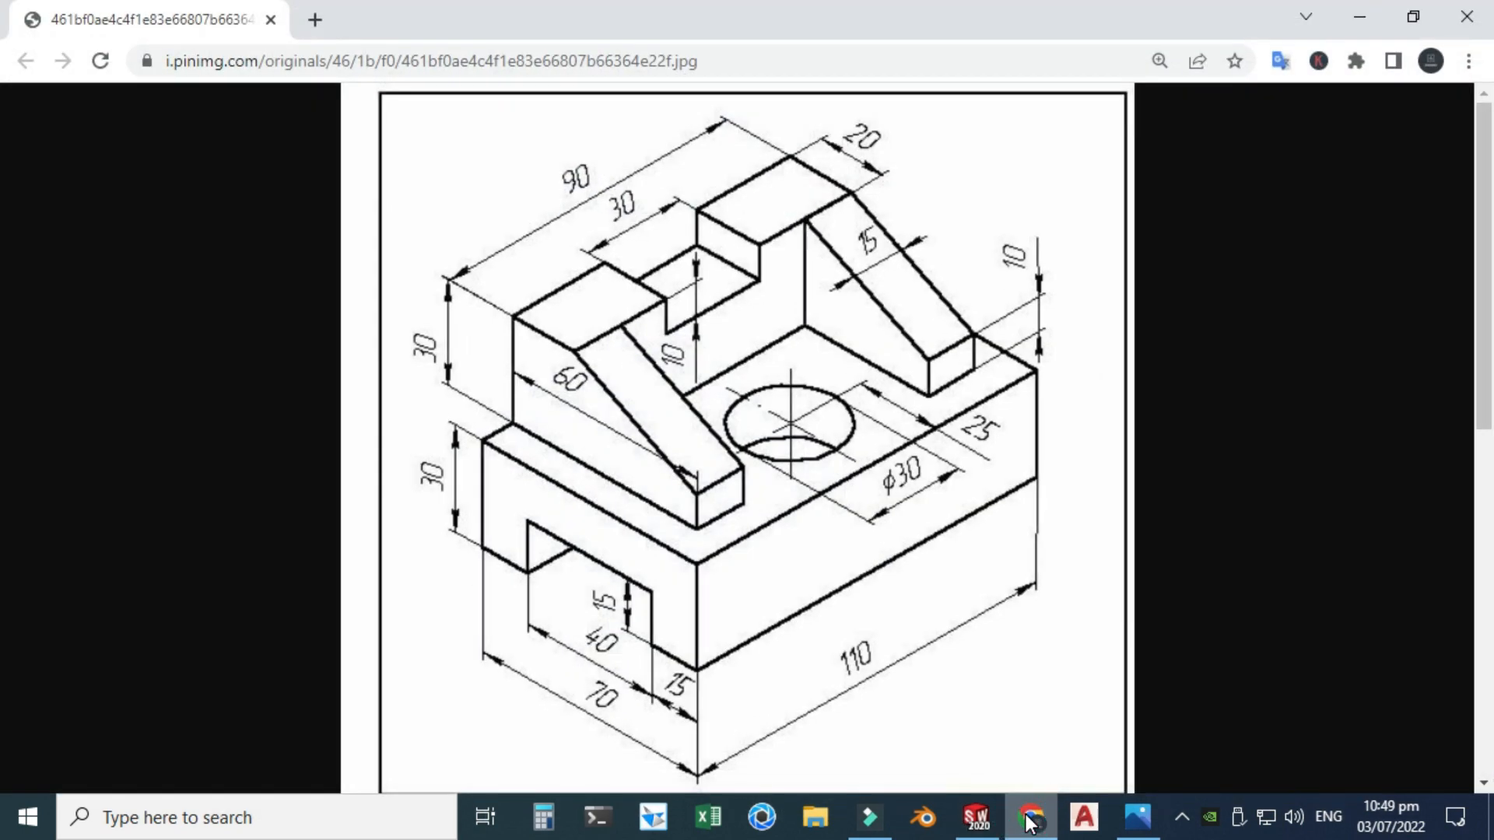
{"action": "left_click", "coordinate": [1030, 818]}
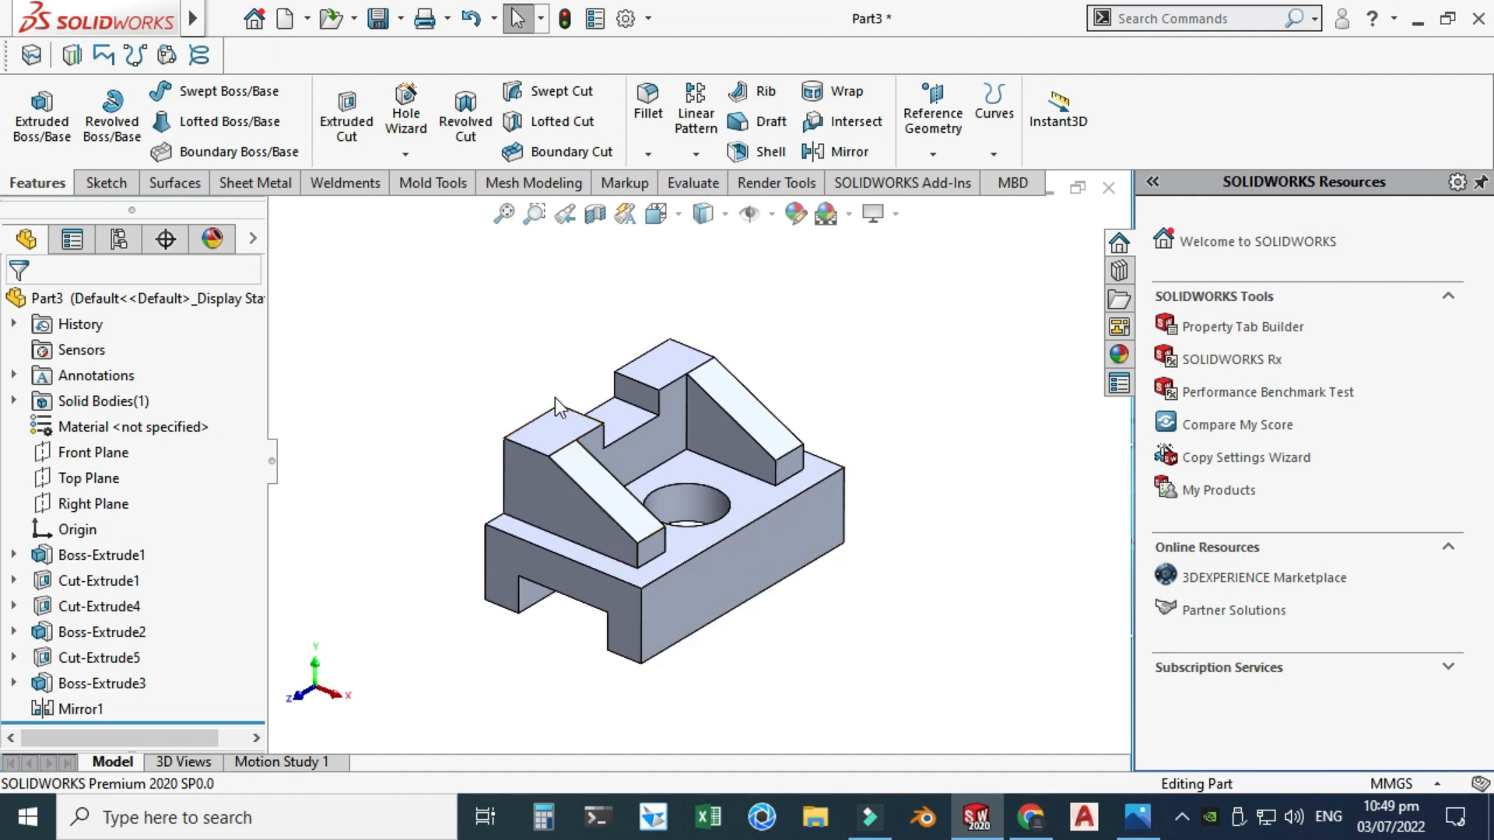
Turn on RealView Graphics and Shadows In Shaded Mode for the bracket's display
{"action": "left_click", "coordinate": [874, 215]}
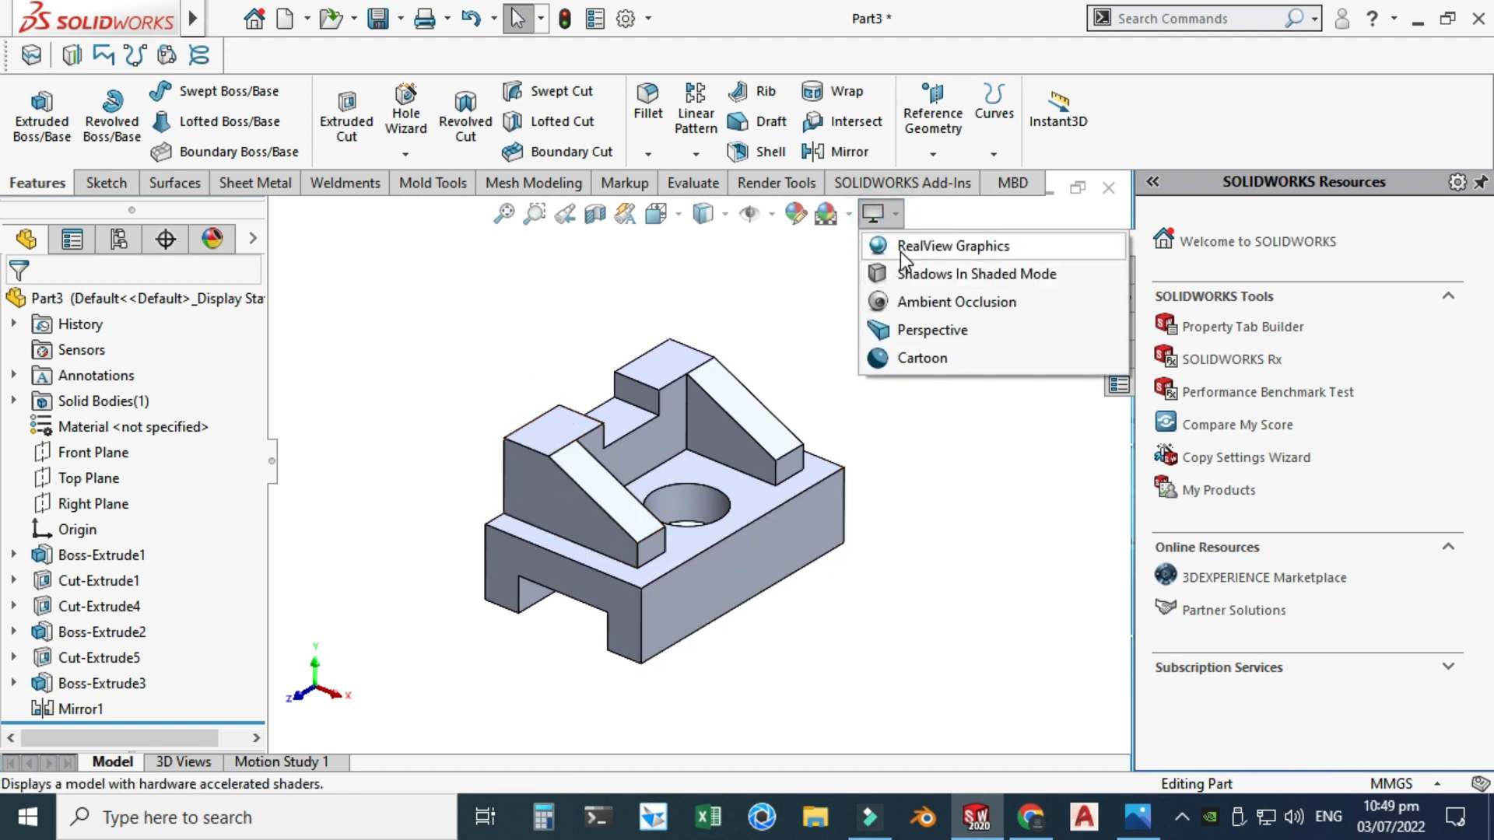
{"action": "left_click", "coordinate": [899, 246]}
{"action": "left_click", "coordinate": [873, 214]}
{"action": "left_click", "coordinate": [896, 274]}
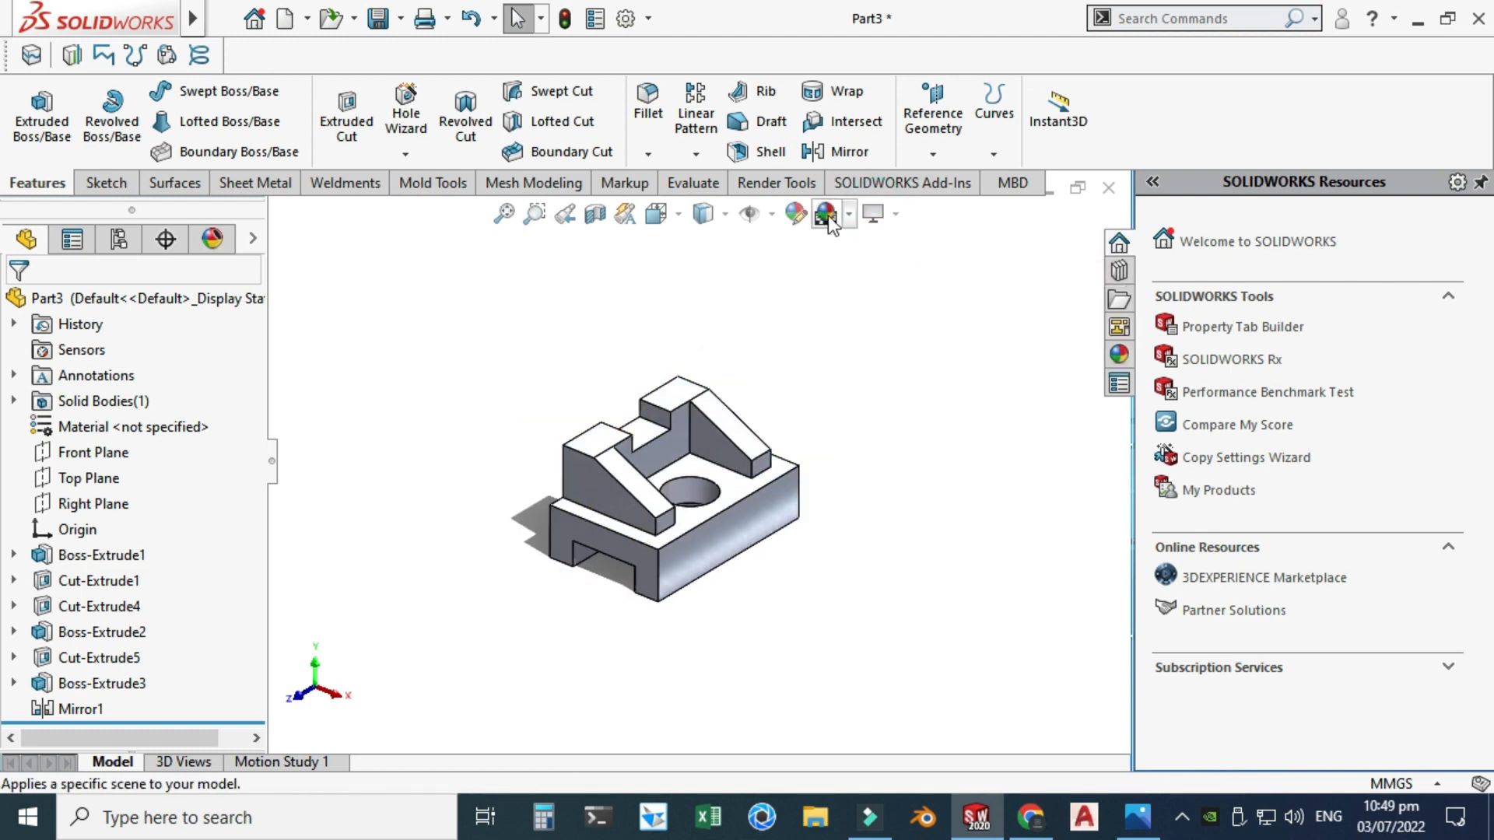
Try the Ambient Occlusion and Perspective view settings on the bracket, switching each one off again
{"action": "left_click", "coordinate": [873, 214]}
{"action": "left_click", "coordinate": [894, 302]}
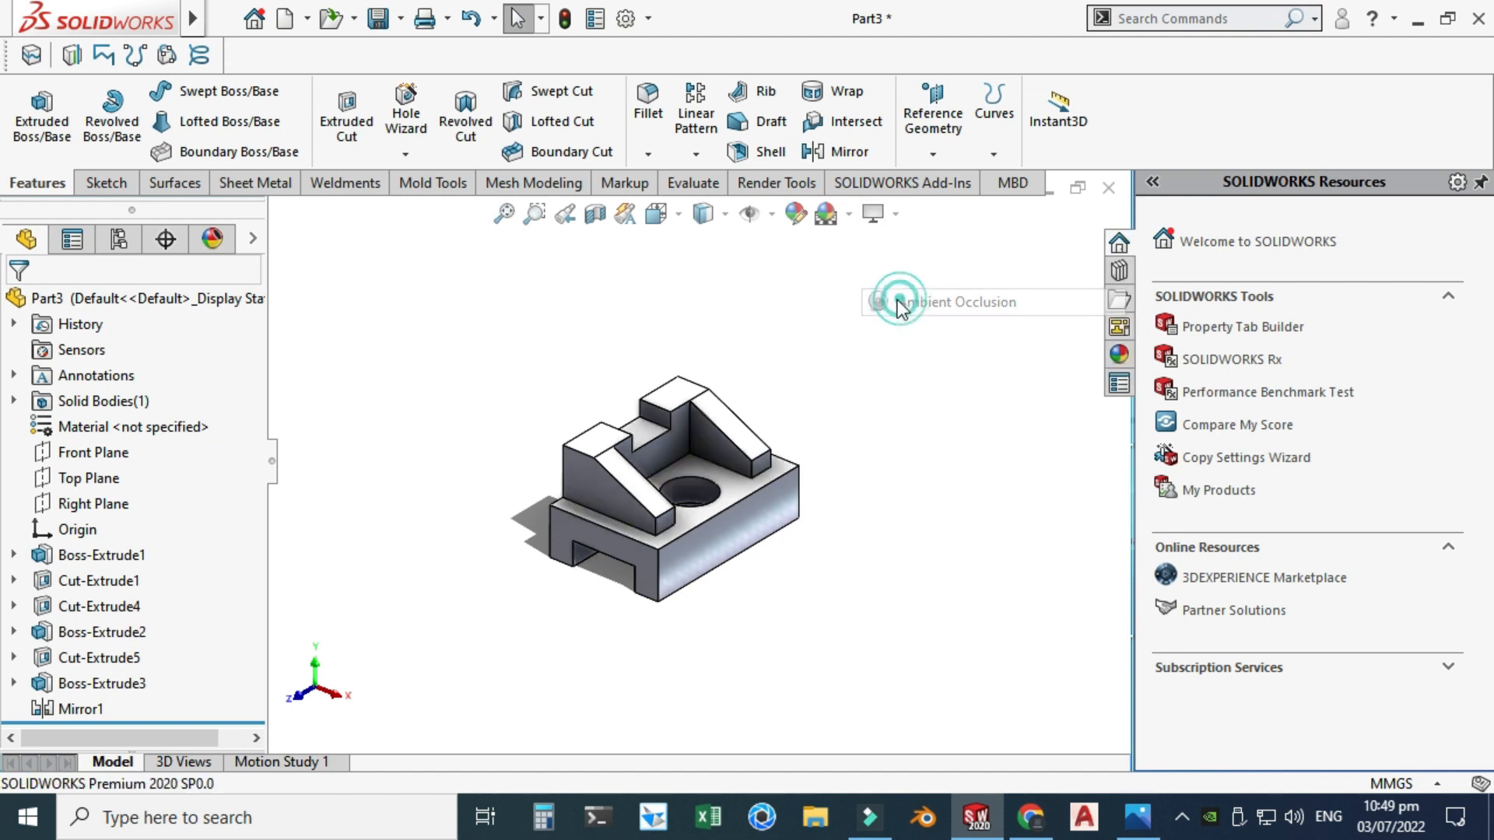
{"action": "left_click", "coordinate": [873, 215]}
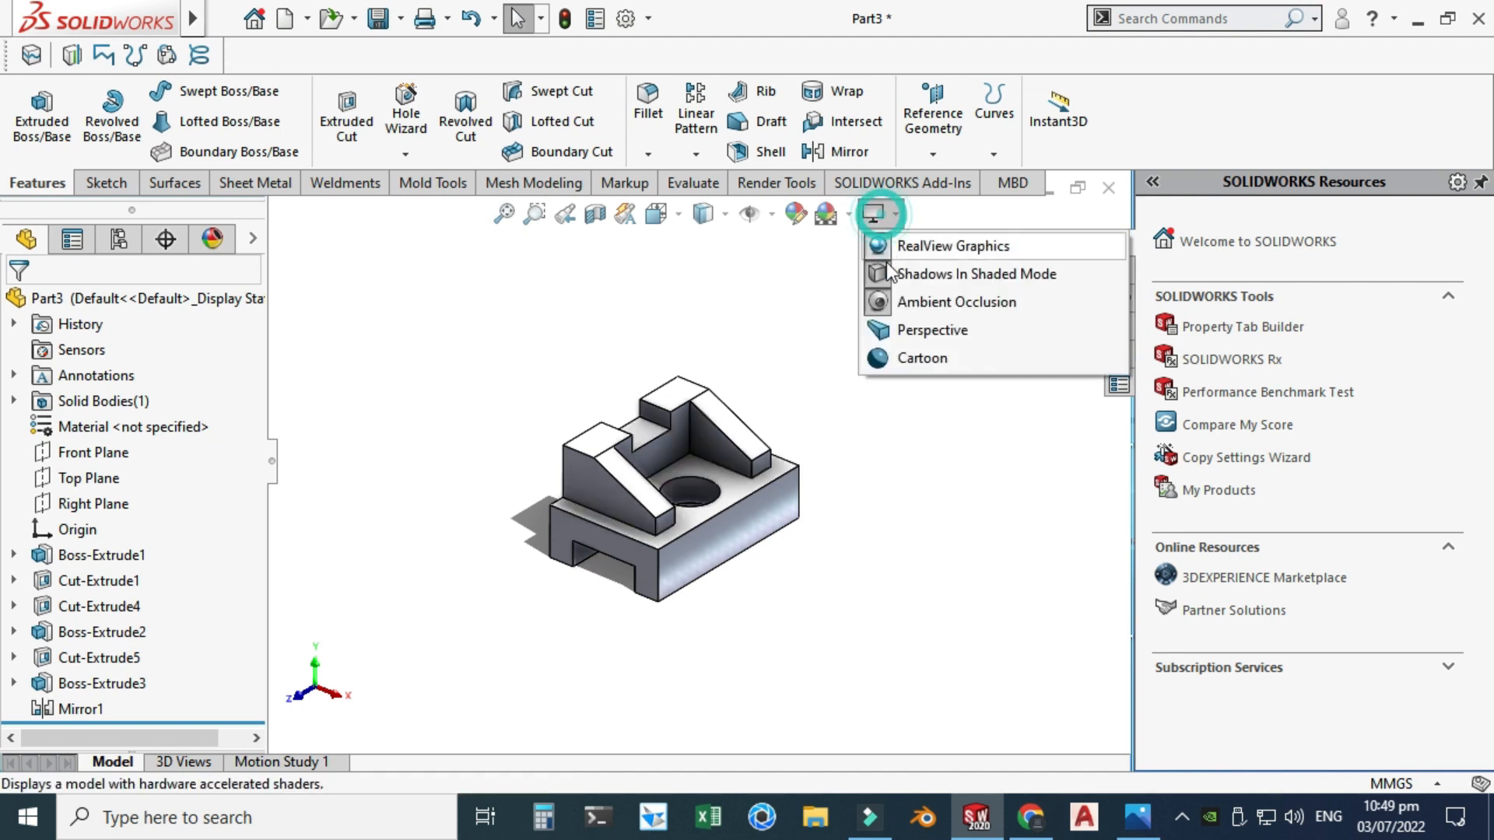
{"action": "left_click", "coordinate": [894, 303]}
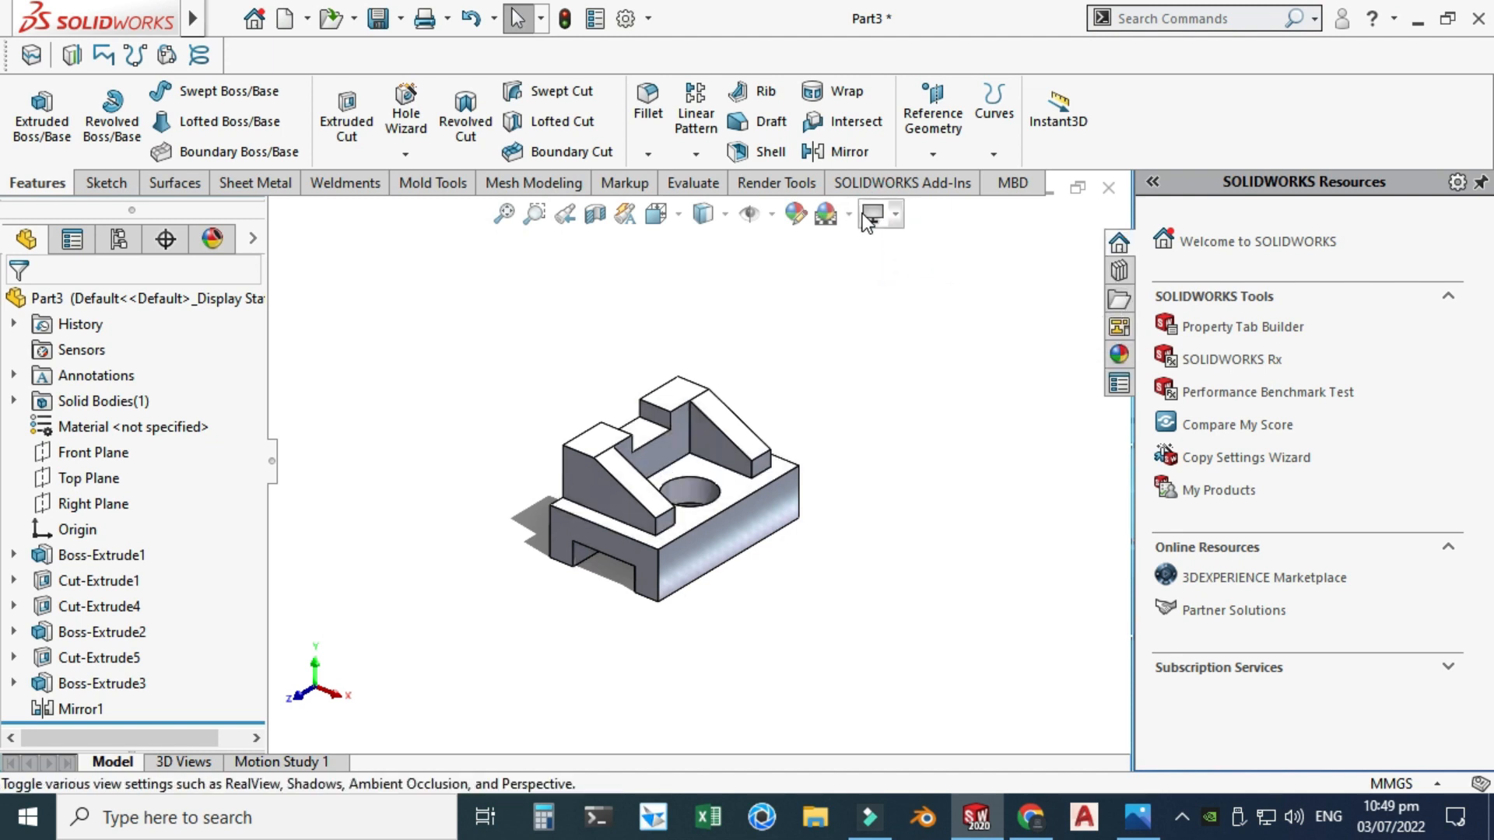
{"action": "left_click", "coordinate": [868, 224]}
{"action": "left_click", "coordinate": [890, 331]}
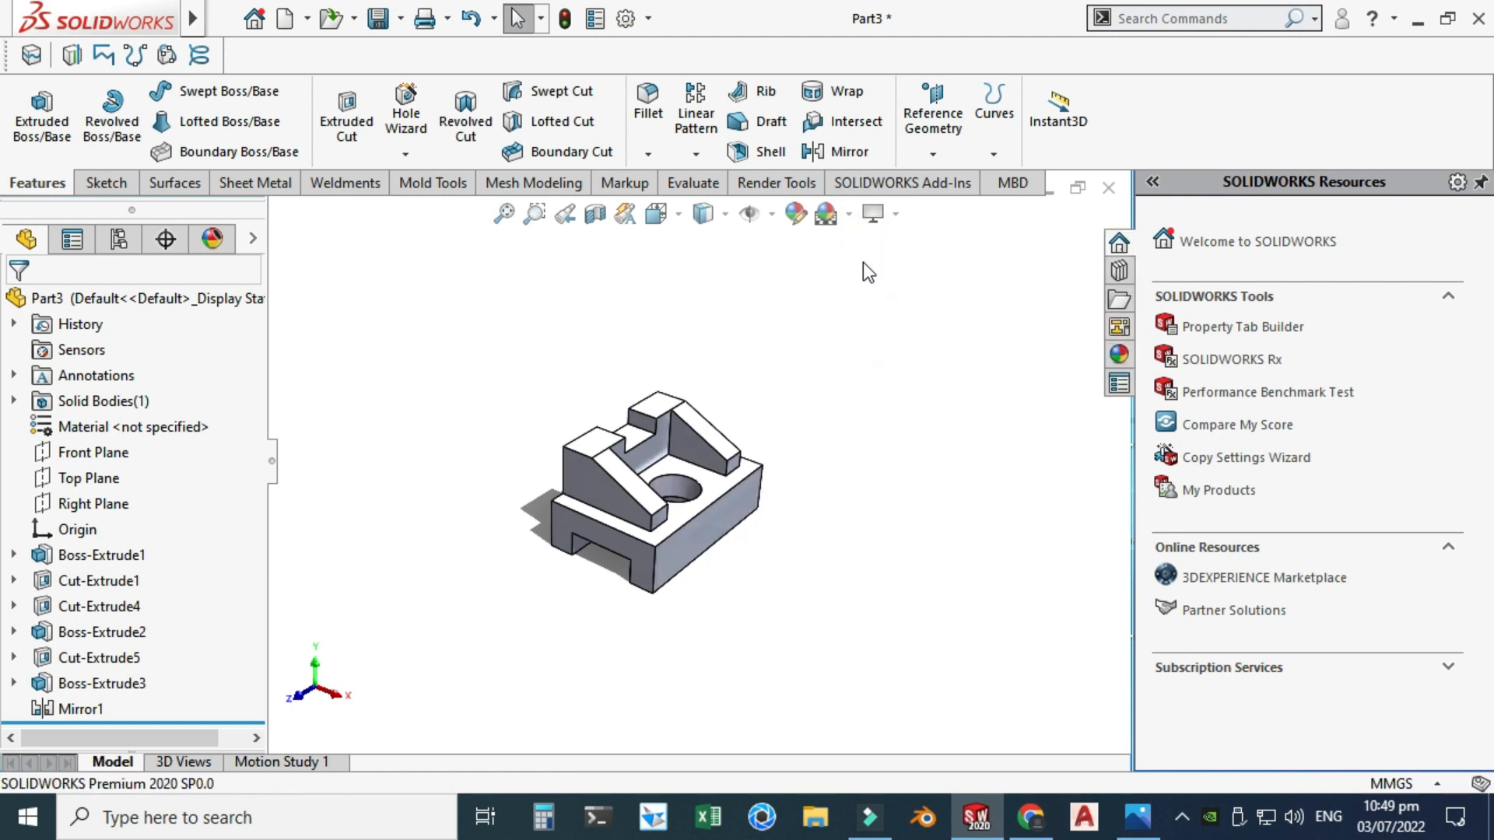
{"action": "left_click", "coordinate": [872, 214]}
{"action": "left_click", "coordinate": [895, 327]}
Color the base block extrusion (Boss-Extrude1) red from the standard swatches
{"action": "right_click", "coordinate": [816, 319]}
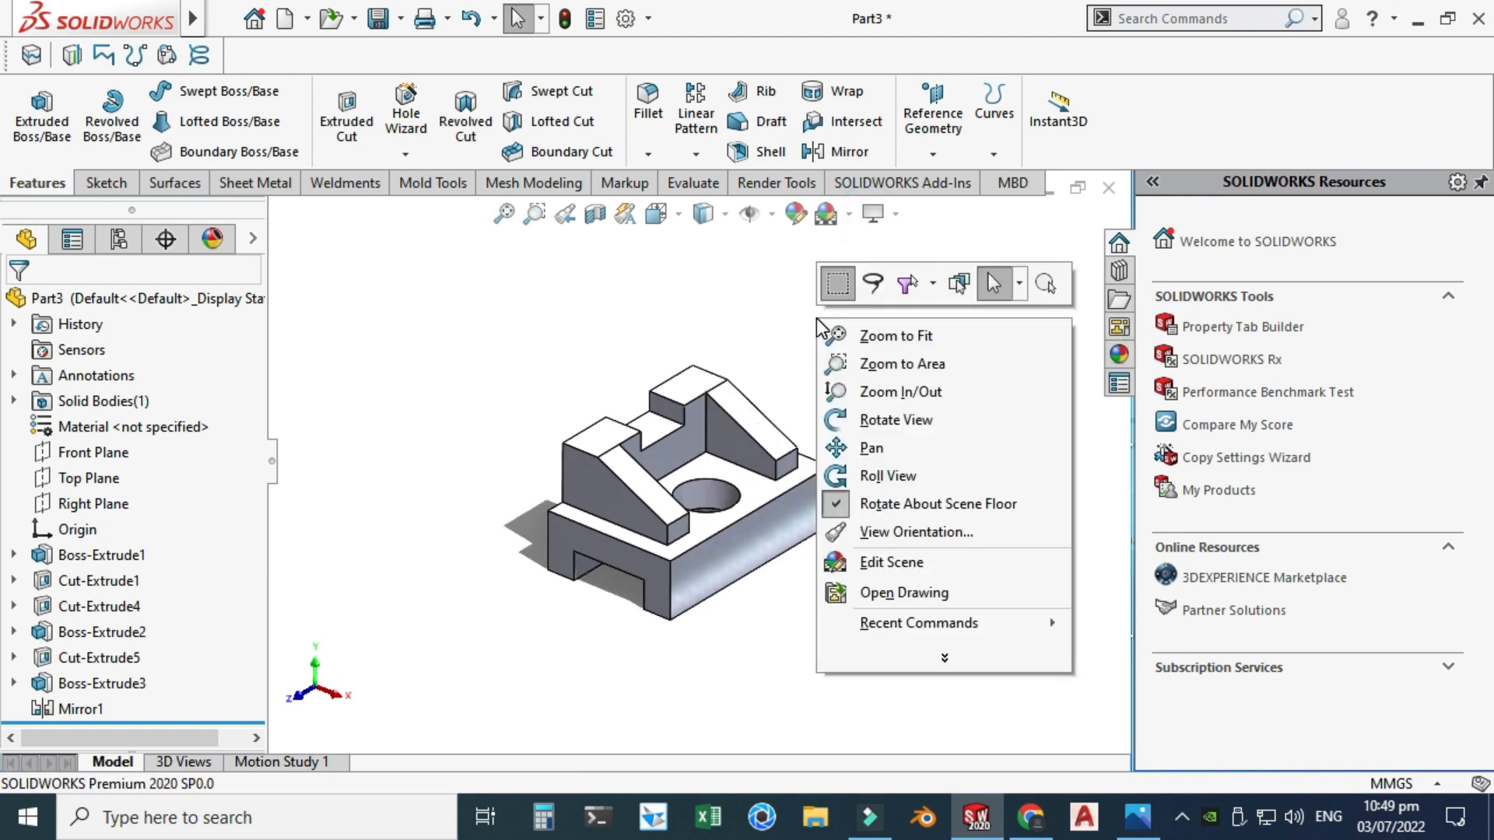
{"action": "left_click", "coordinate": [852, 417]}
{"action": "left_click_drag", "start_coordinate": [844, 404], "coordinate": [692, 475]}
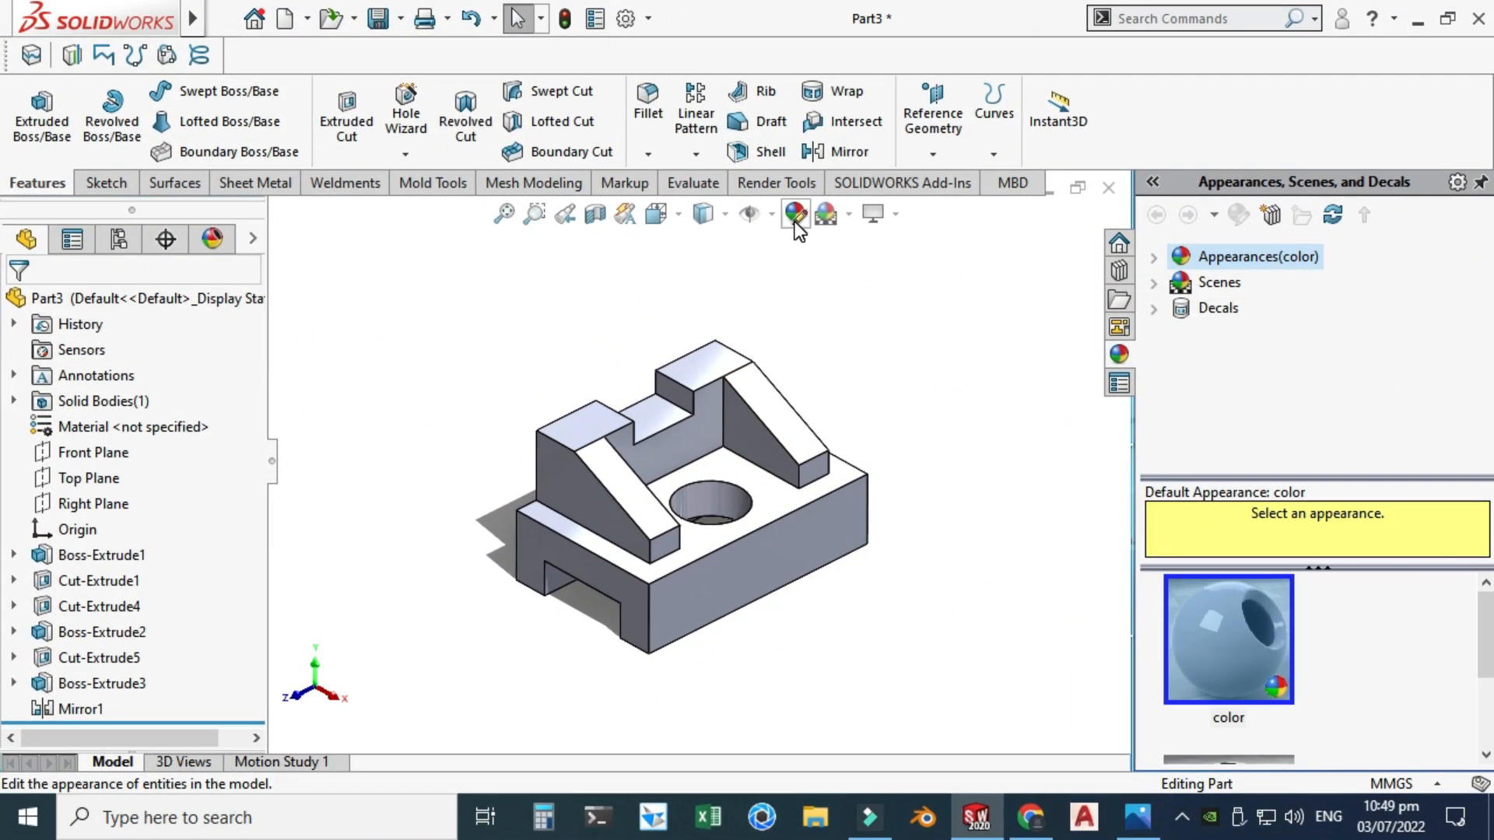
{"action": "left_click", "coordinate": [795, 217]}
{"action": "left_click", "coordinate": [101, 554]}
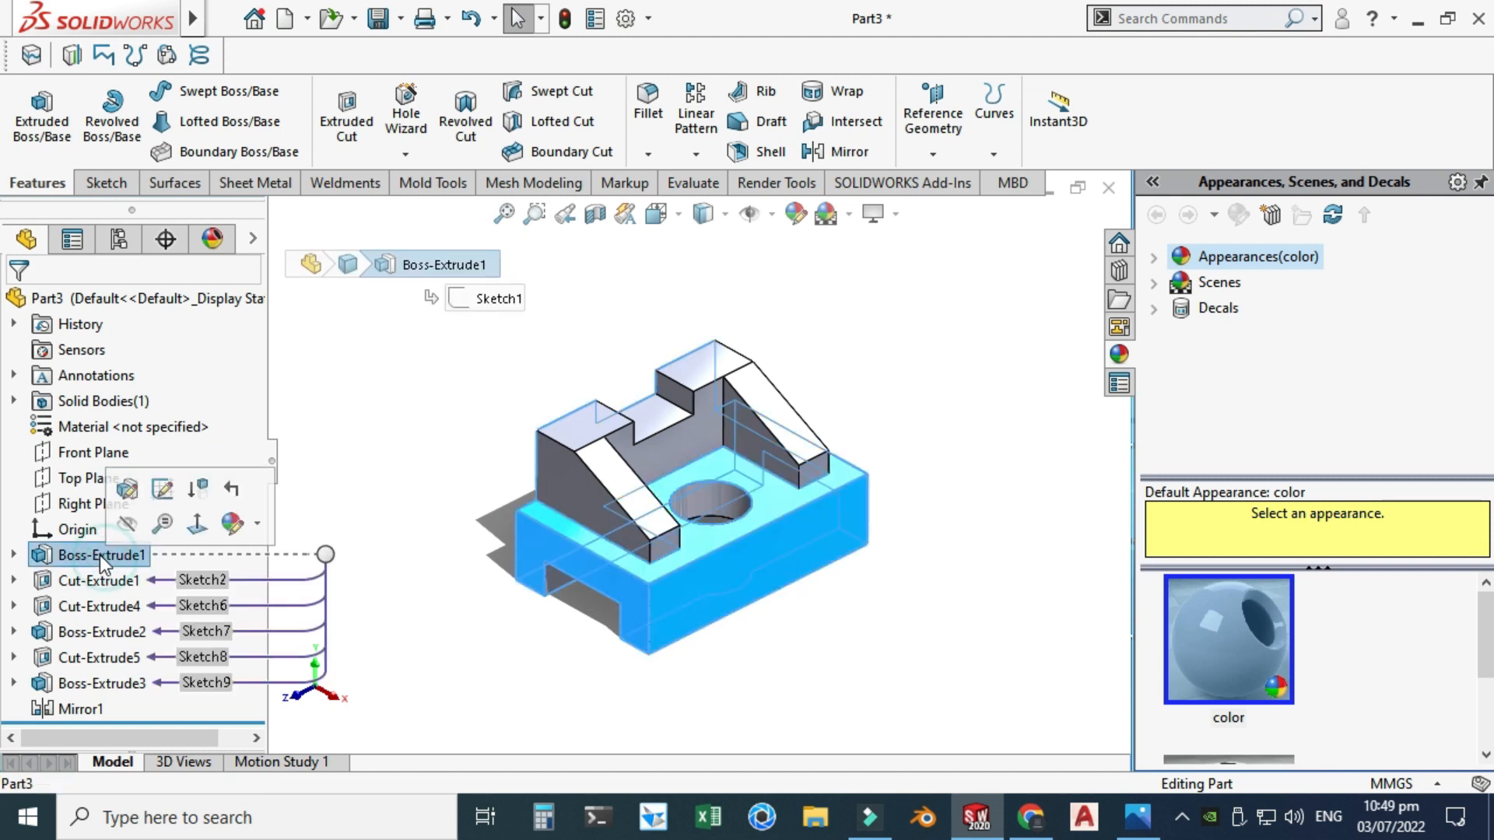
{"action": "left_click", "coordinate": [794, 215]}
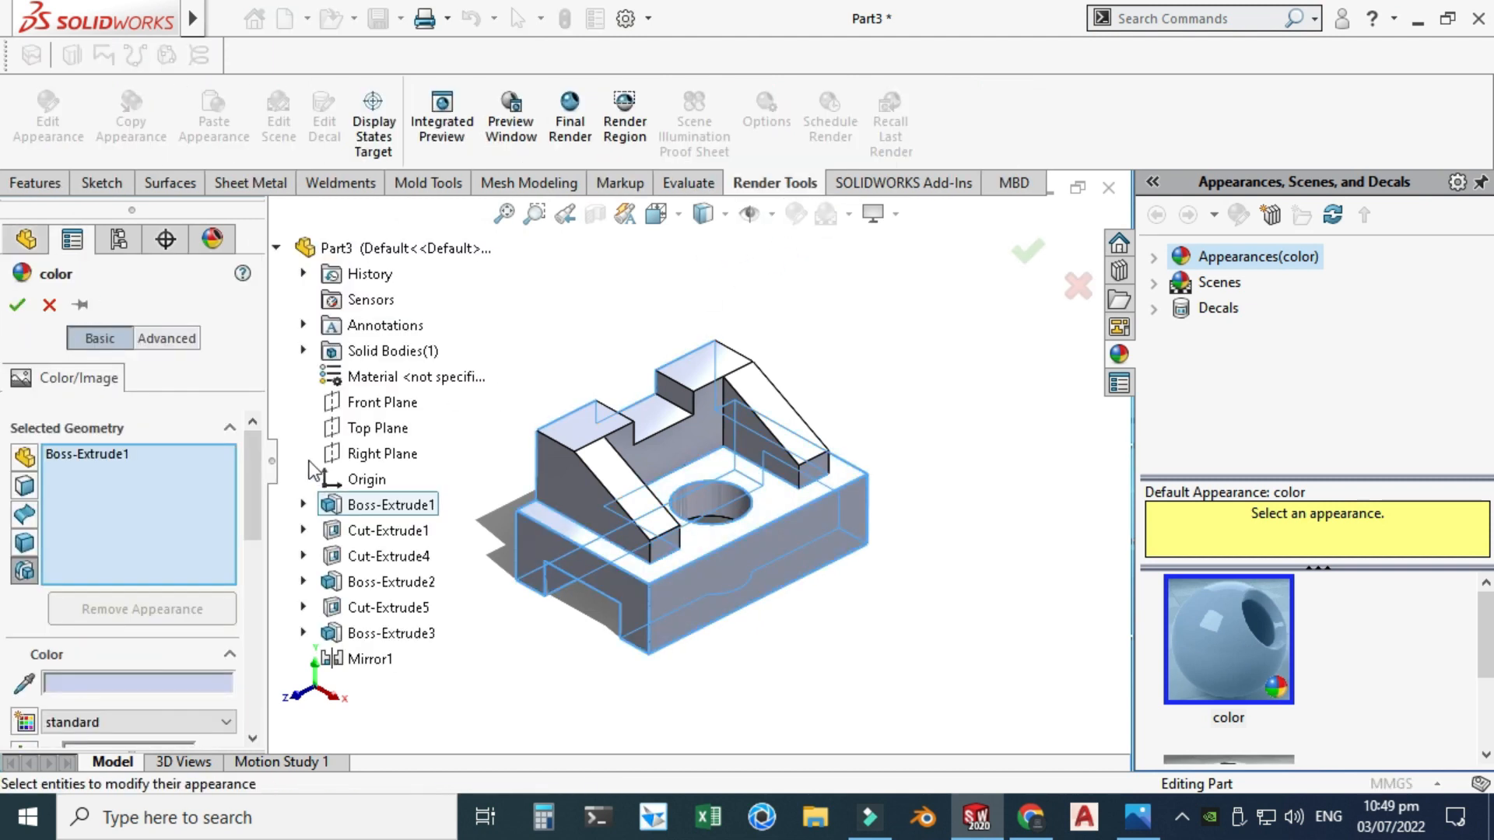
{"action": "left_click_drag", "start_coordinate": [257, 467], "coordinate": [256, 537]}
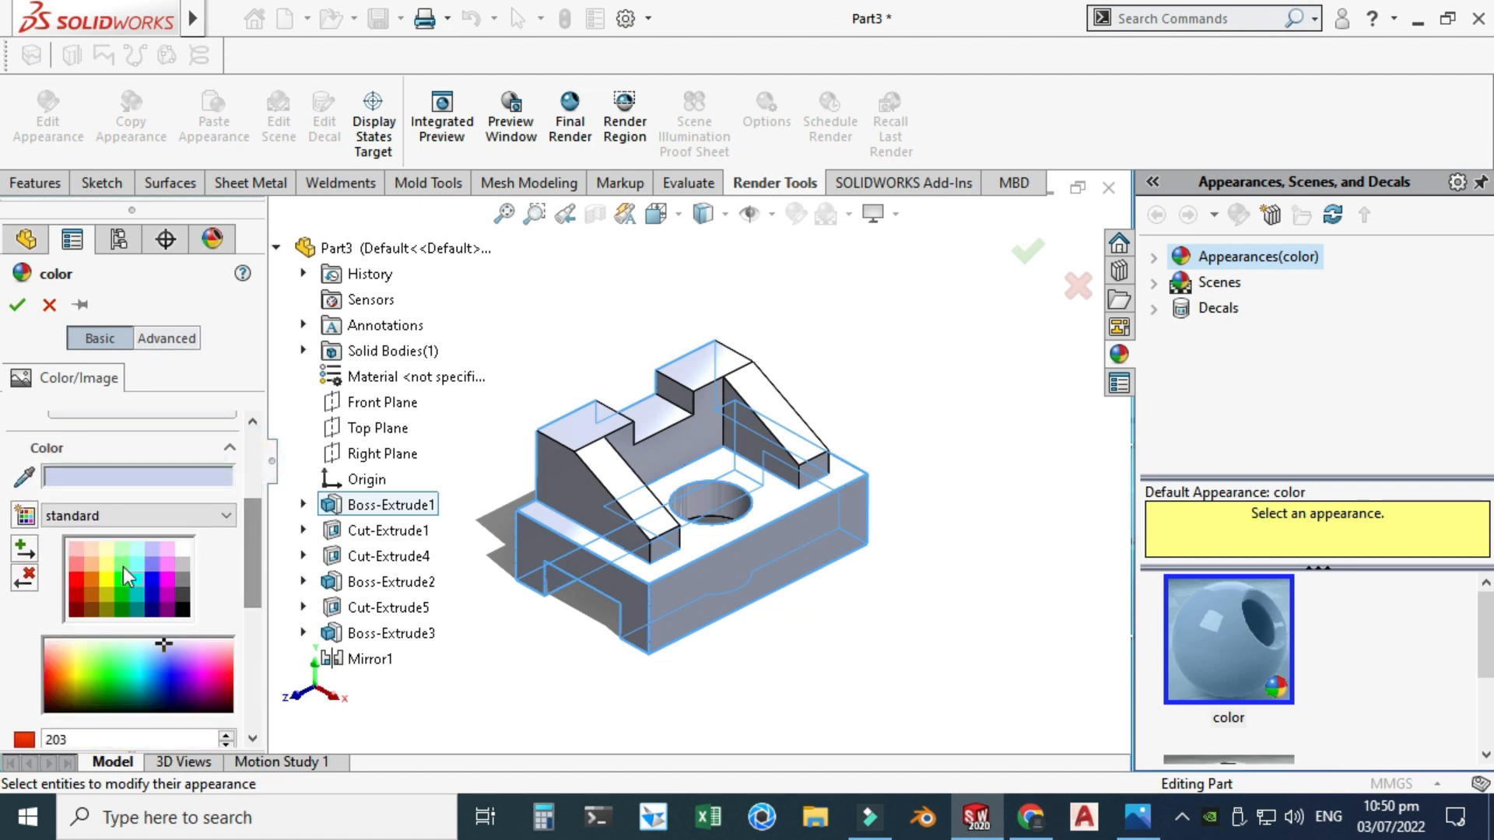
{"action": "left_click", "coordinate": [81, 577]}
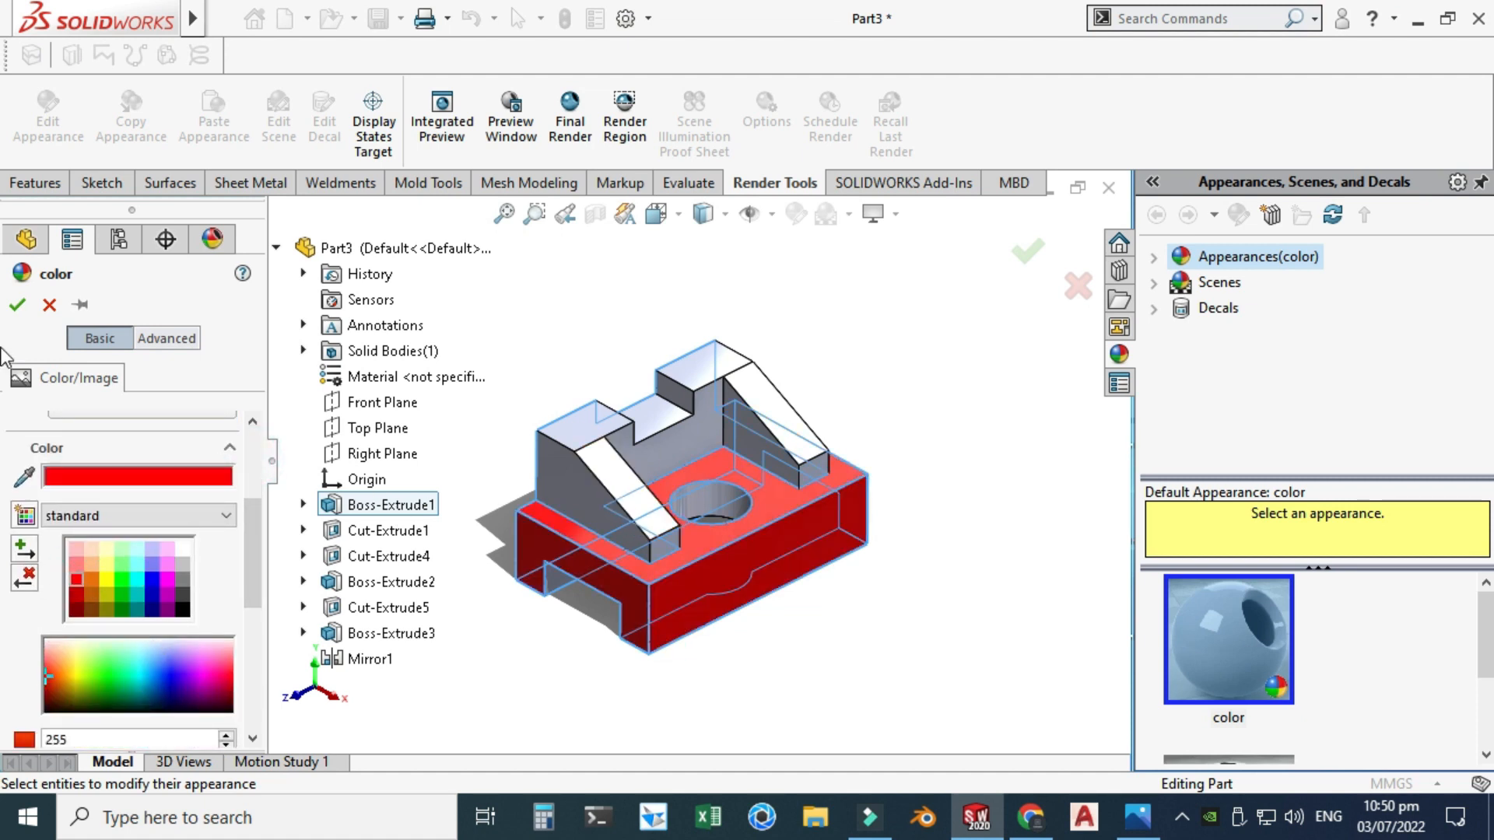
{"action": "left_click", "coordinate": [17, 306]}
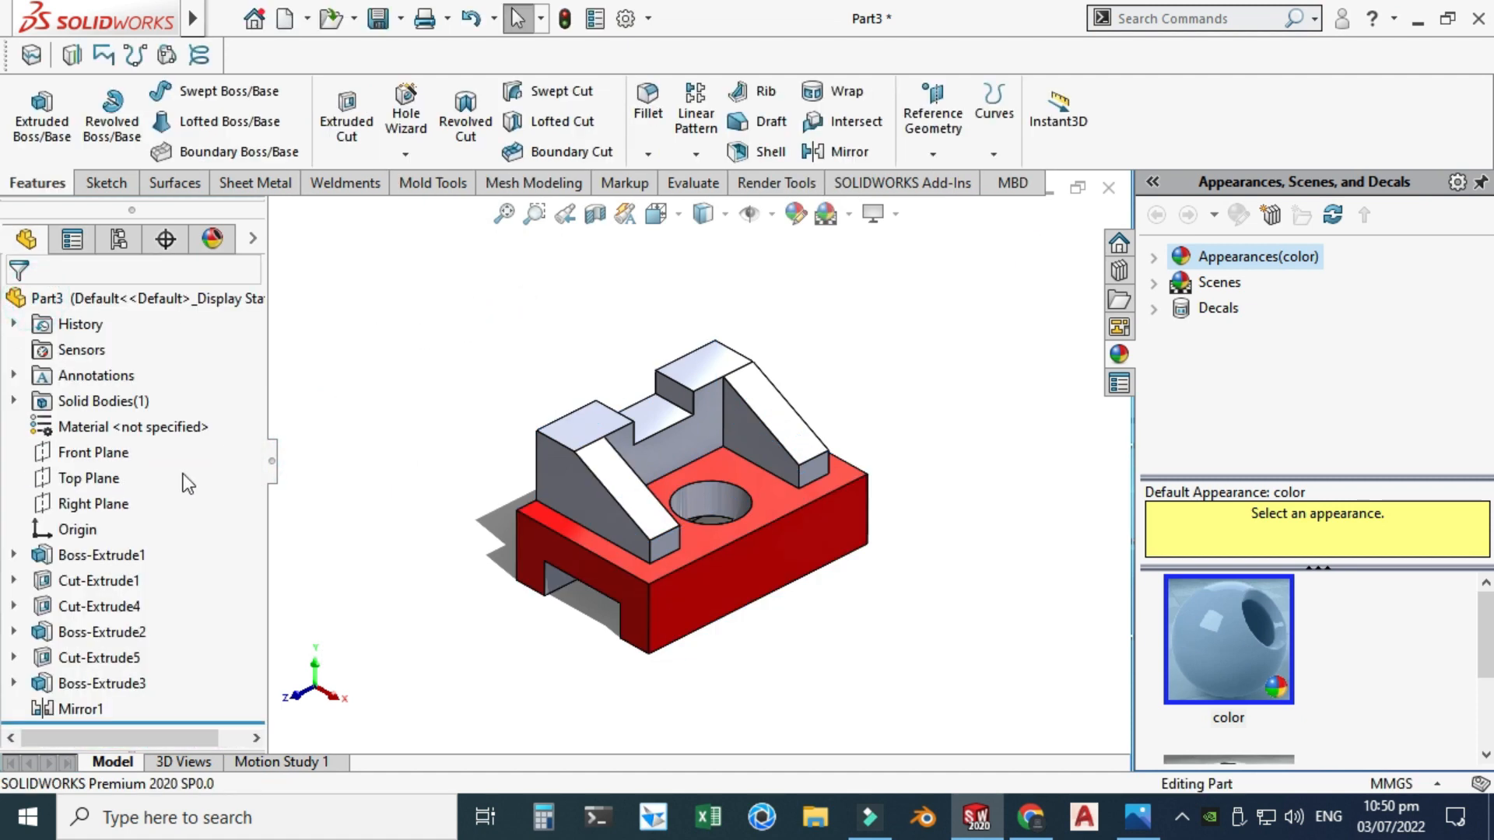
Color the slot cut through the underside of the base (Cut-Extrude1) yellow and check it up close
{"action": "left_click", "coordinate": [85, 582]}
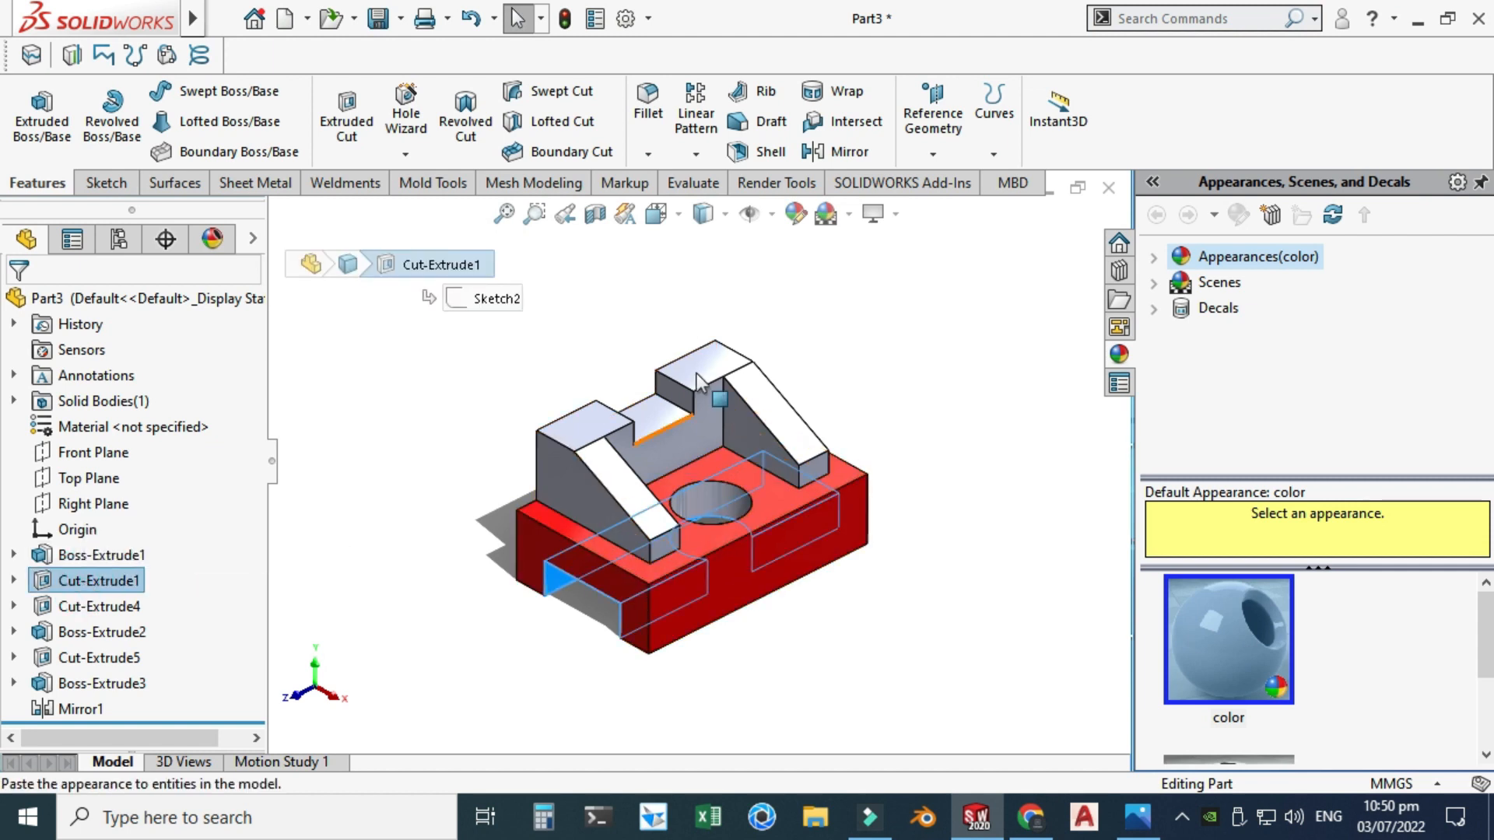
{"action": "left_click", "coordinate": [794, 213]}
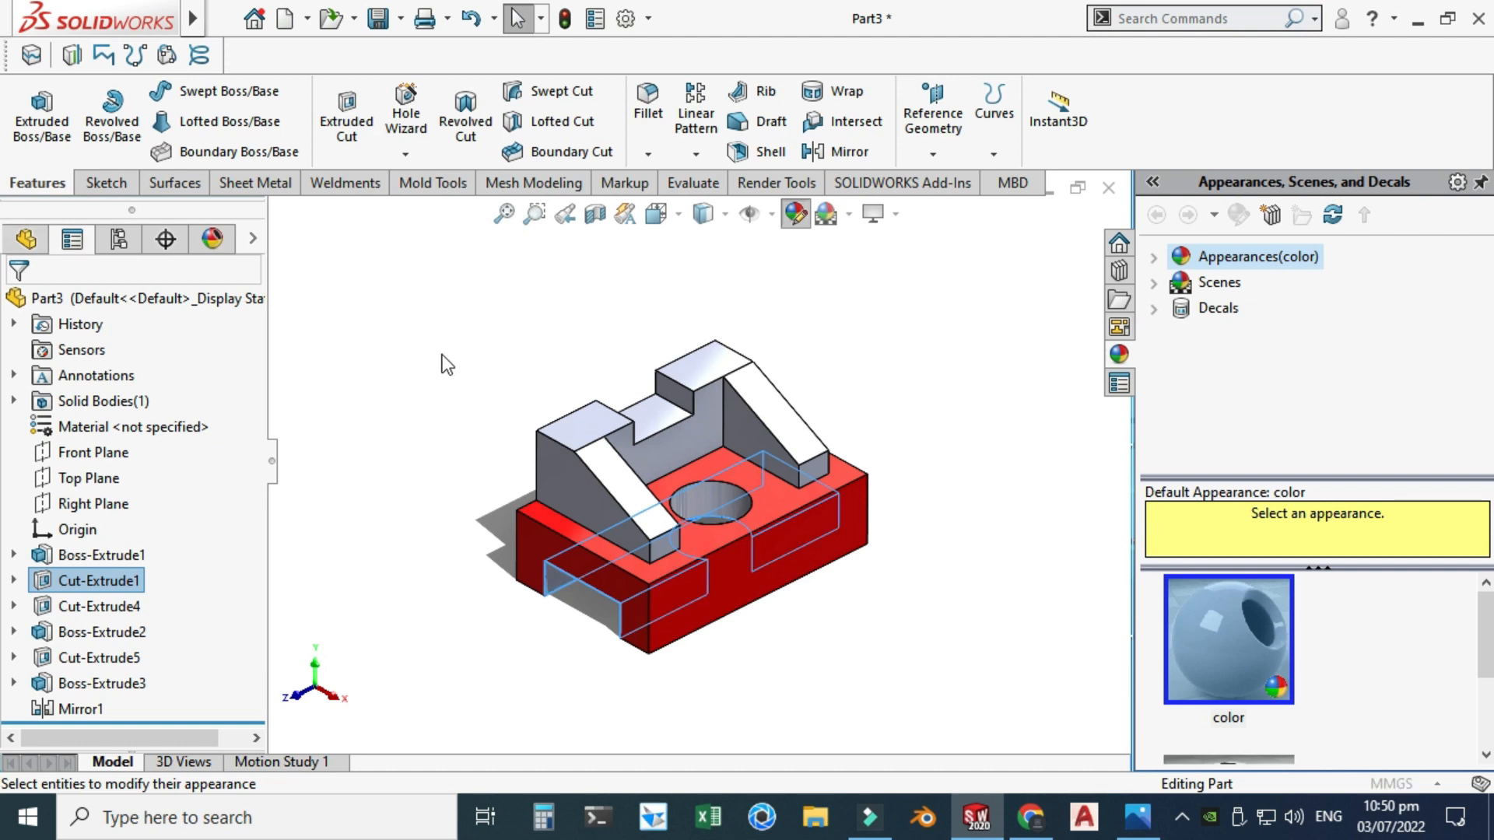
{"action": "left_click_drag", "start_coordinate": [252, 478], "coordinate": [253, 571]}
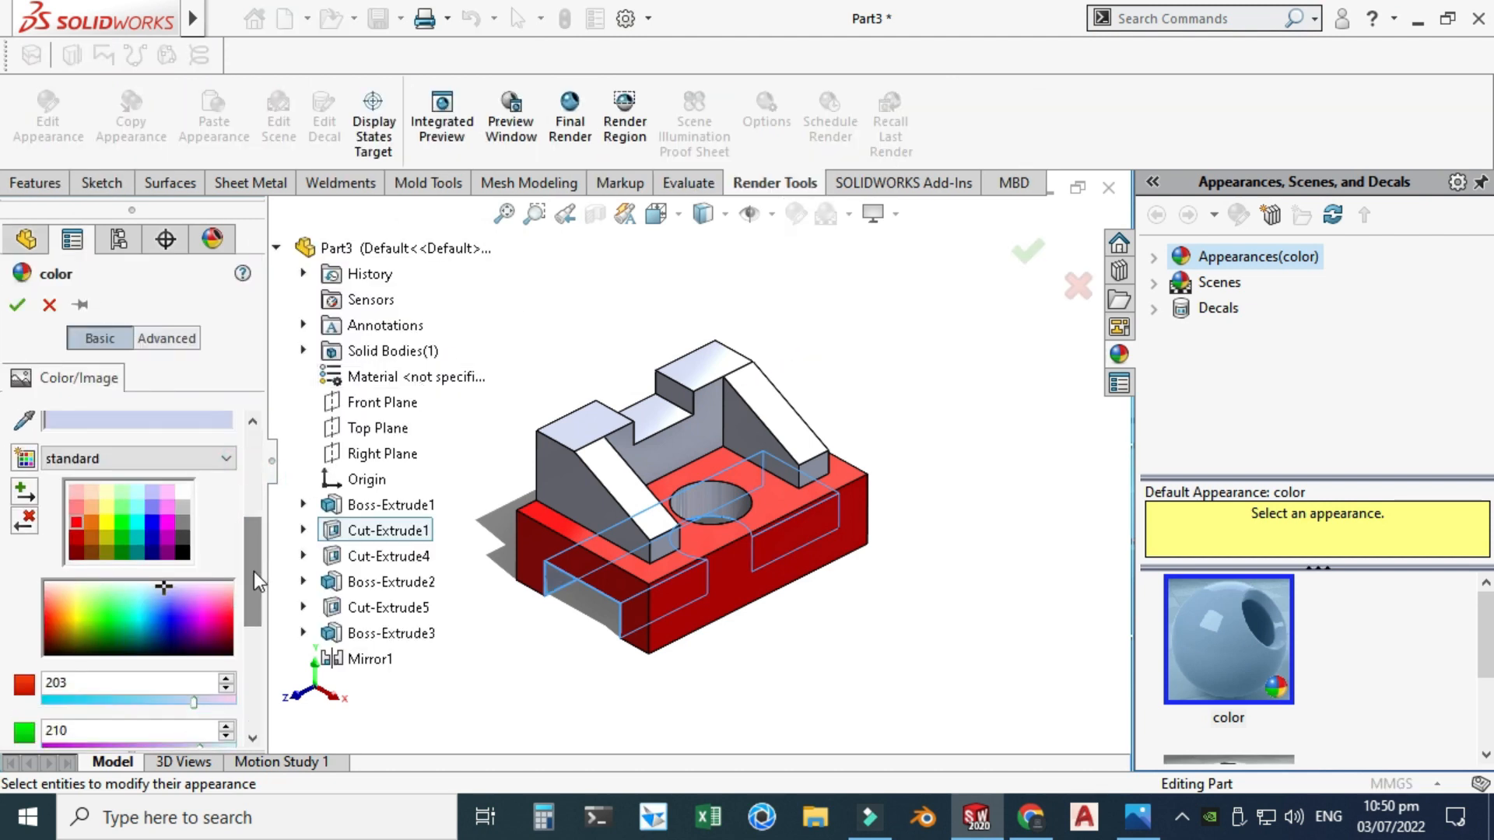
{"action": "left_click", "coordinate": [104, 521]}
{"action": "left_click", "coordinate": [17, 304]}
{"action": "scroll", "coordinate": [659, 558], "scroll_direction": "down", "scroll_amount": 6}
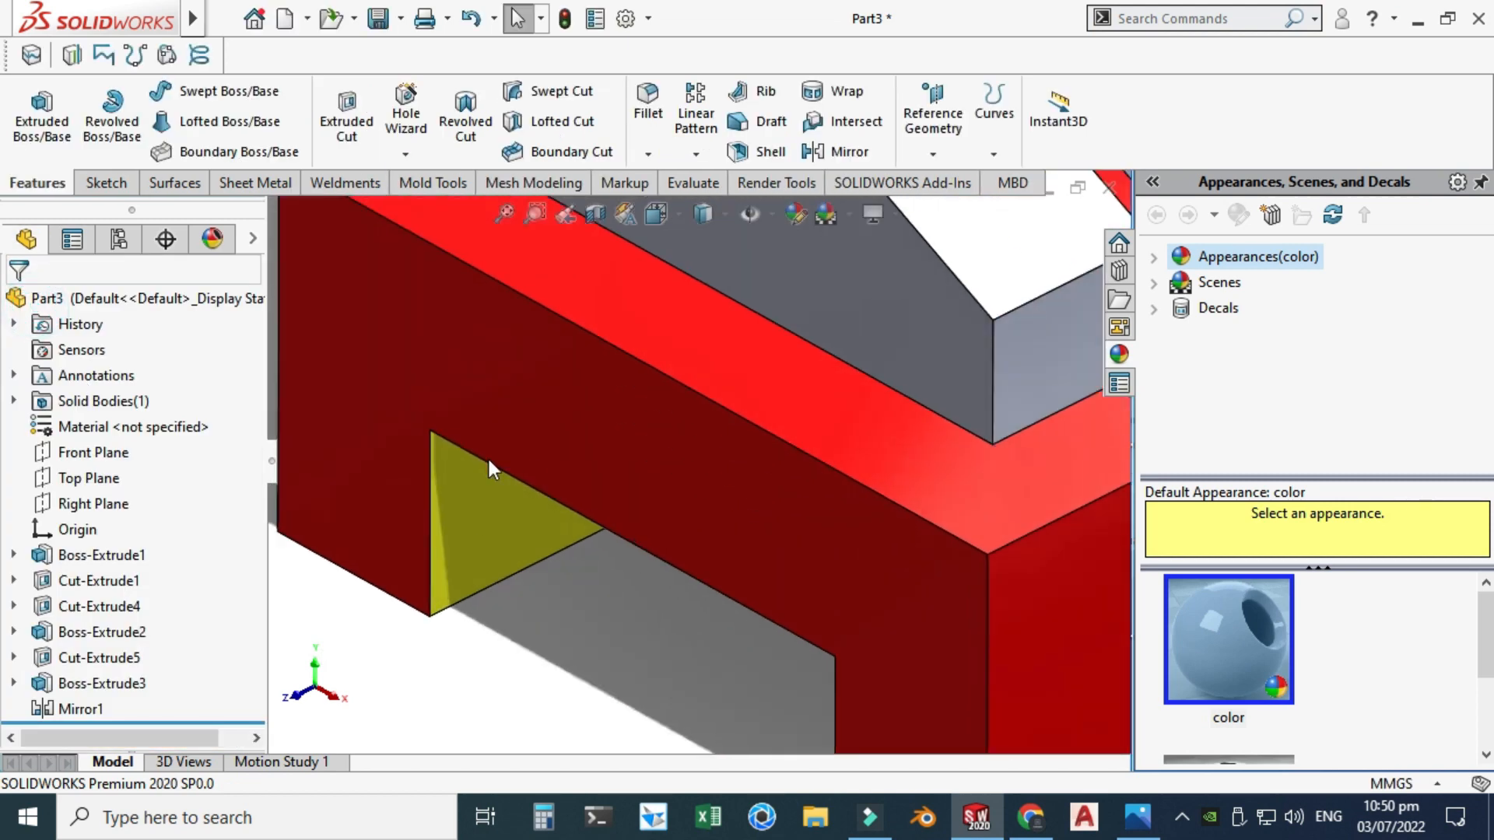
{"action": "scroll", "coordinate": [494, 529], "scroll_direction": "up", "scroll_amount": 7}
{"action": "scroll", "coordinate": [510, 553], "scroll_direction": "up", "scroll_amount": 1}
{"action": "scroll", "coordinate": [517, 564], "scroll_direction": "down", "scroll_amount": 3}
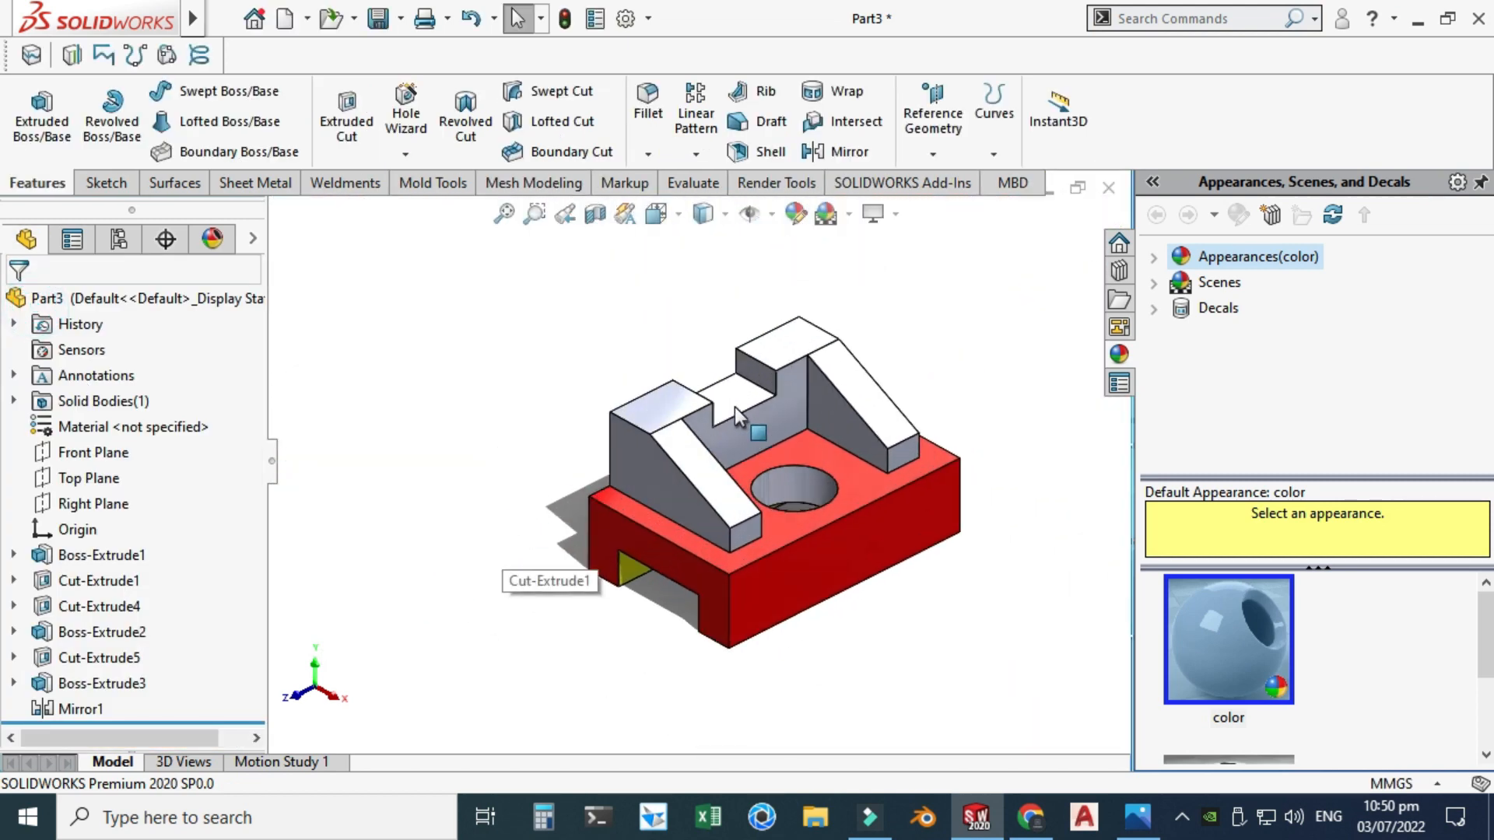
Color the round through-hole cut in the base (Cut-Extrude4) green
{"action": "left_click", "coordinate": [49, 610]}
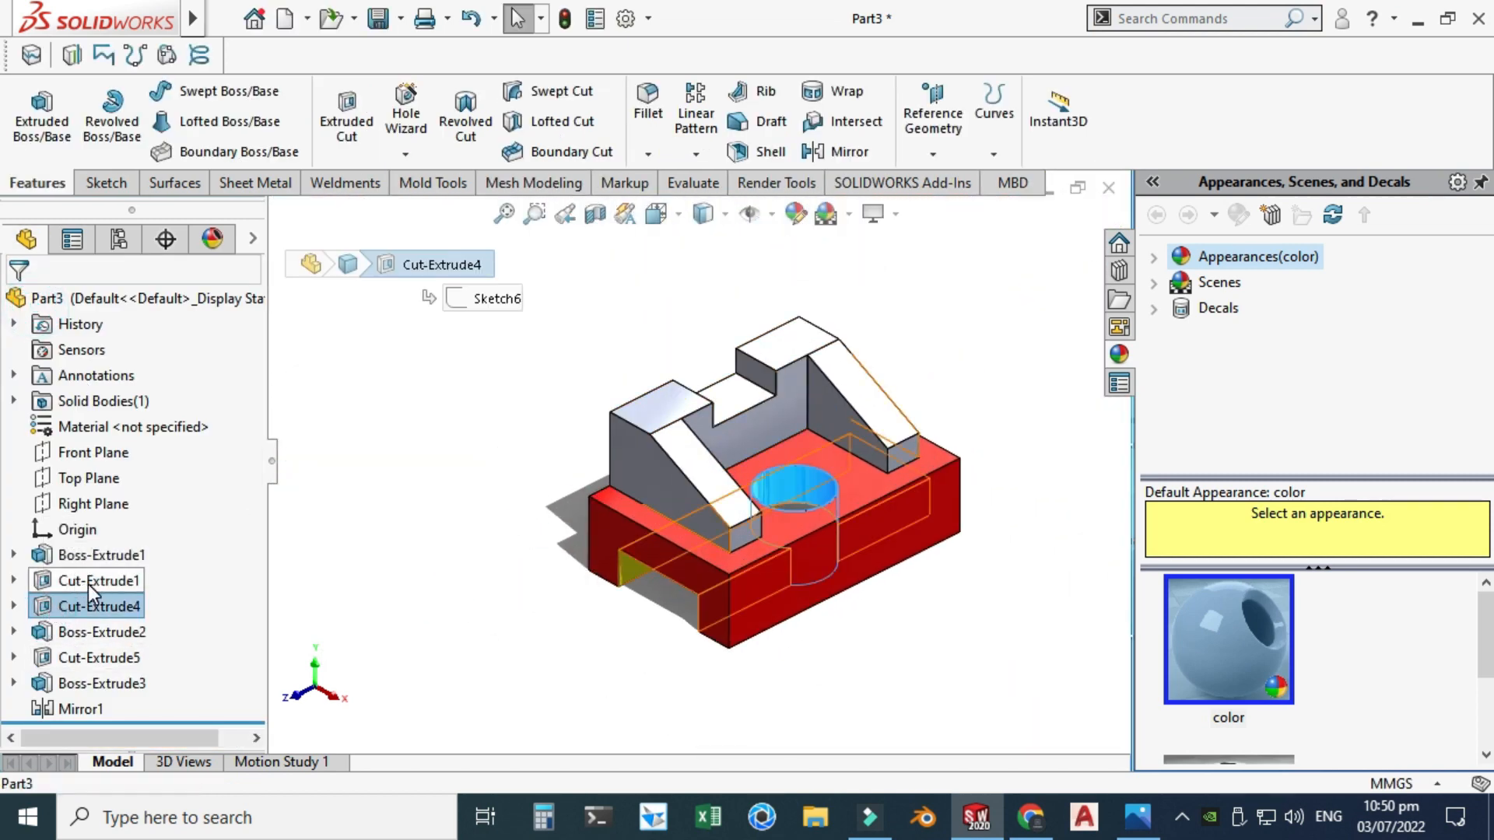
{"action": "left_click", "coordinate": [793, 216]}
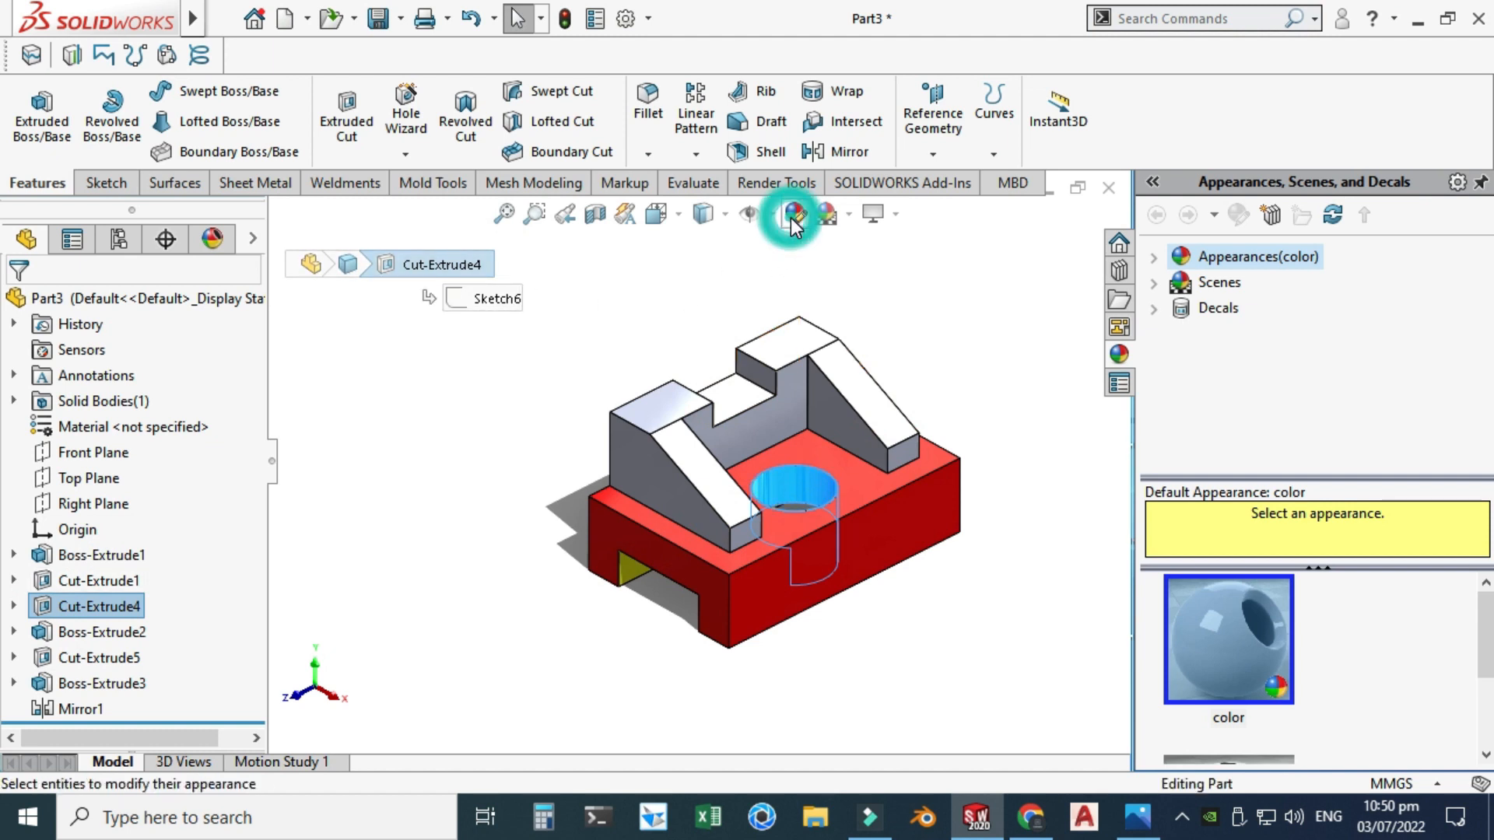
{"action": "left_click_drag", "start_coordinate": [253, 502], "coordinate": [249, 601]}
{"action": "left_click", "coordinate": [121, 525]}
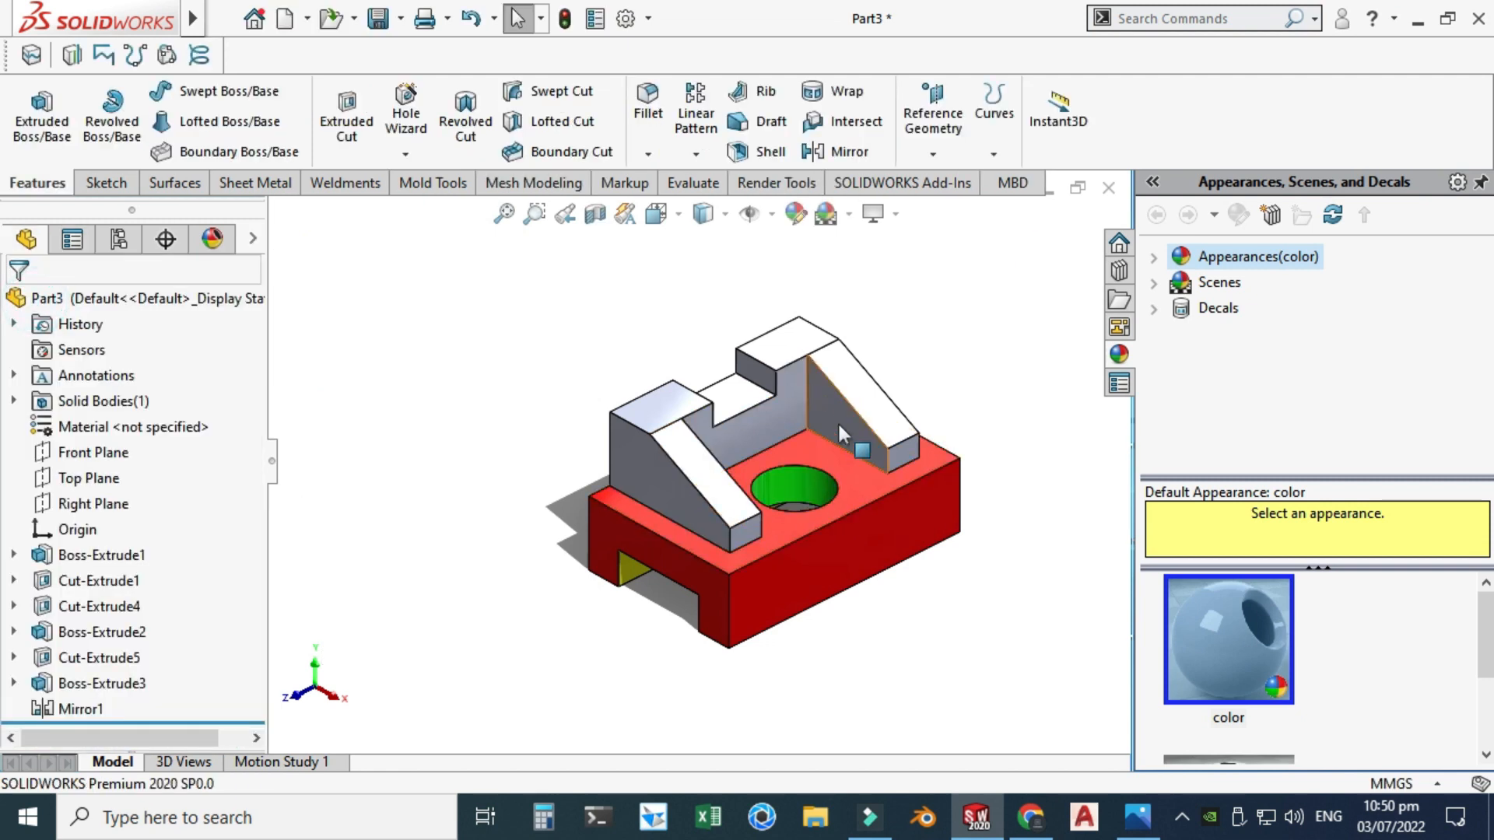
Color the upright wall extrusion (Boss-Extrude2) cyan from the standard swatches
{"action": "scroll", "coordinate": [852, 416], "scroll_direction": "down", "scroll_amount": 1}
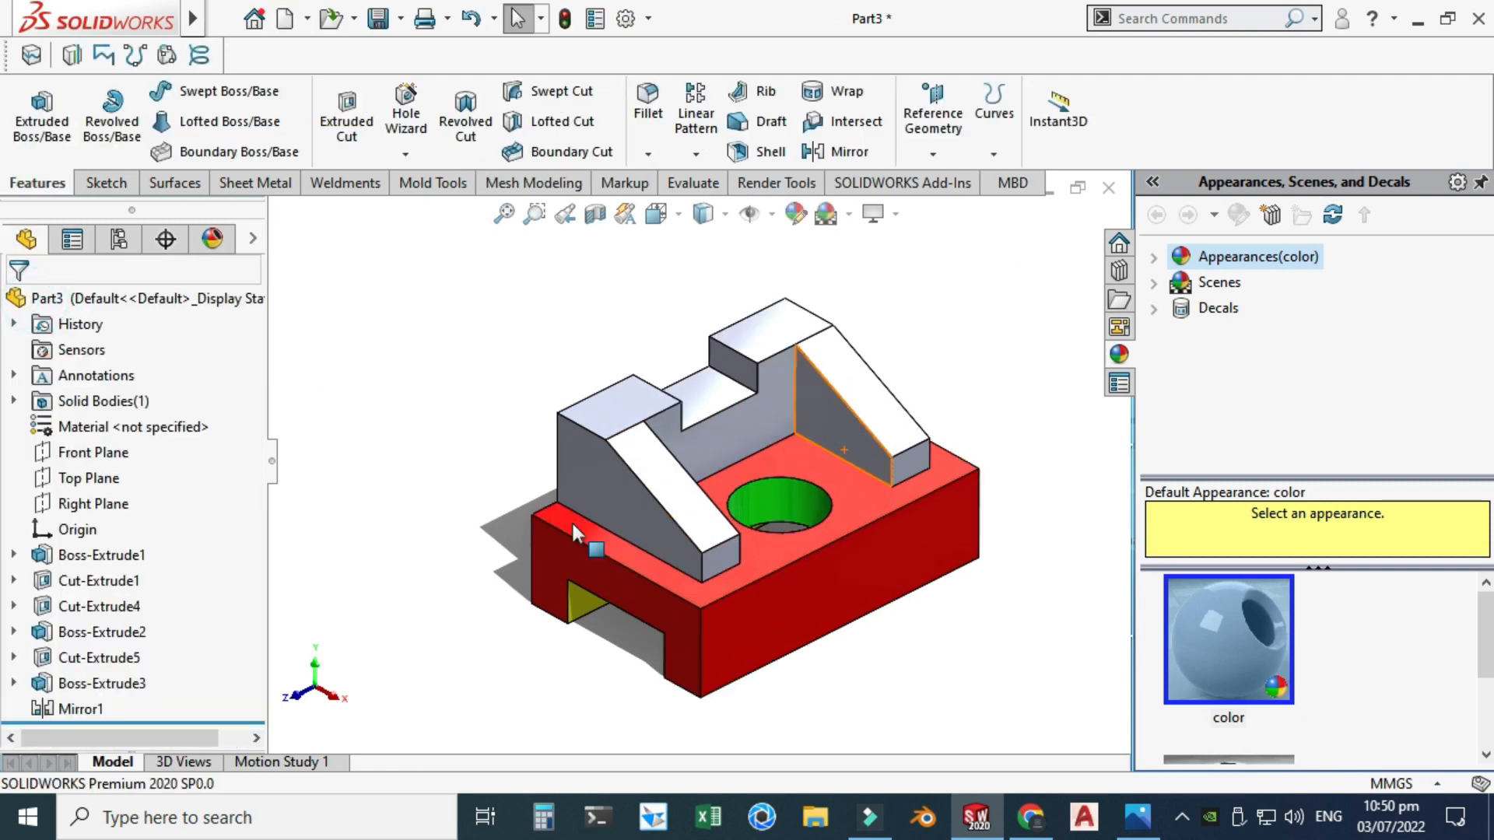
{"action": "left_click", "coordinate": [116, 632]}
{"action": "left_click", "coordinate": [795, 214]}
{"action": "left_click_drag", "start_coordinate": [255, 487], "coordinate": [258, 581]}
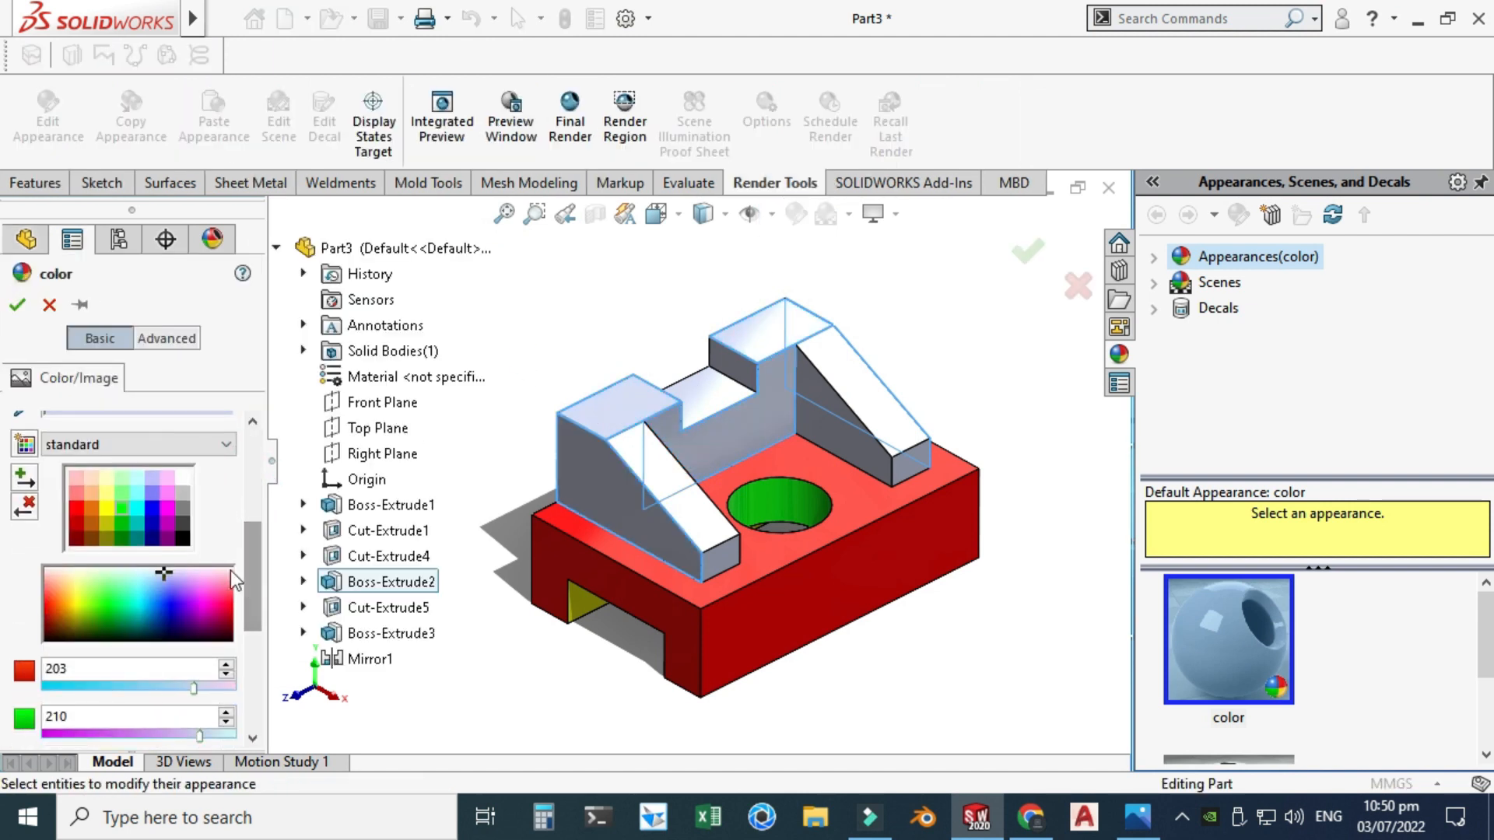
{"action": "left_click", "coordinate": [142, 508]}
{"action": "left_click", "coordinate": [16, 304]}
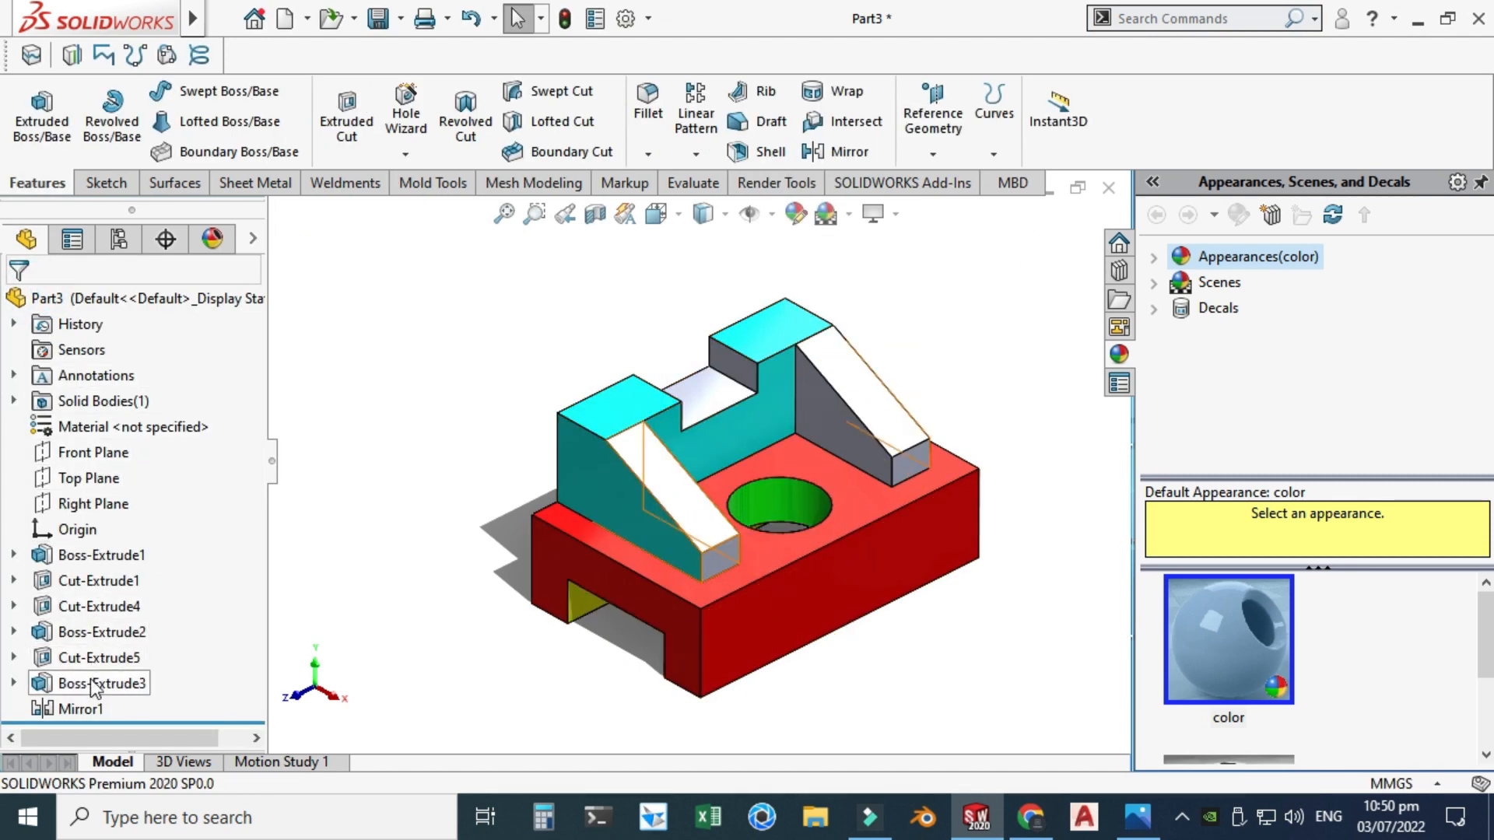
Color both sloping ribs, the extruded one (Boss-Extrude3) and its mirror (Mirror1), blue together
{"action": "left_click", "coordinate": [91, 684]}
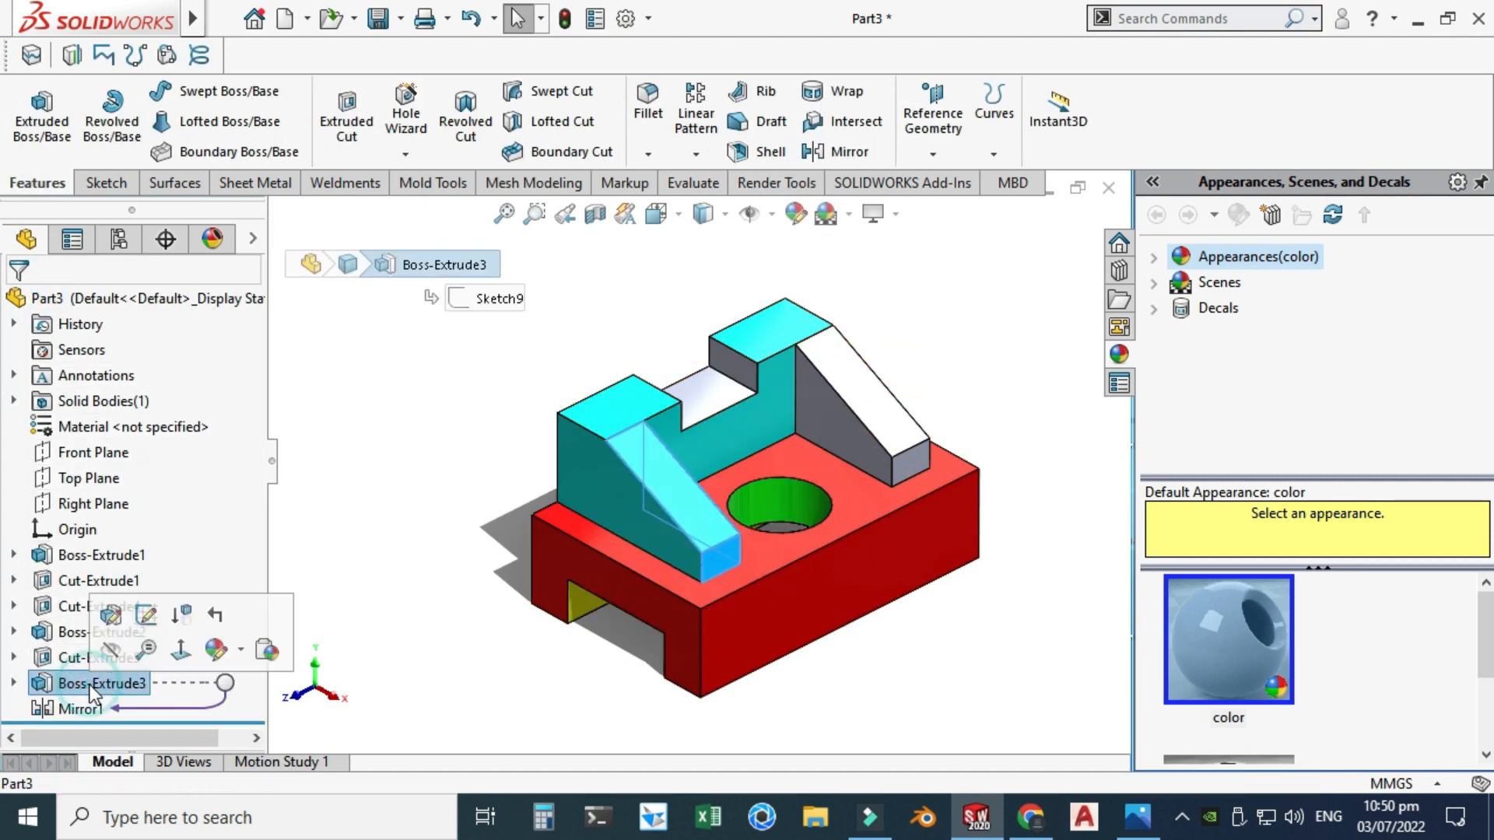
{"action": "left_click", "coordinate": [56, 708], "text": "ctrl"}
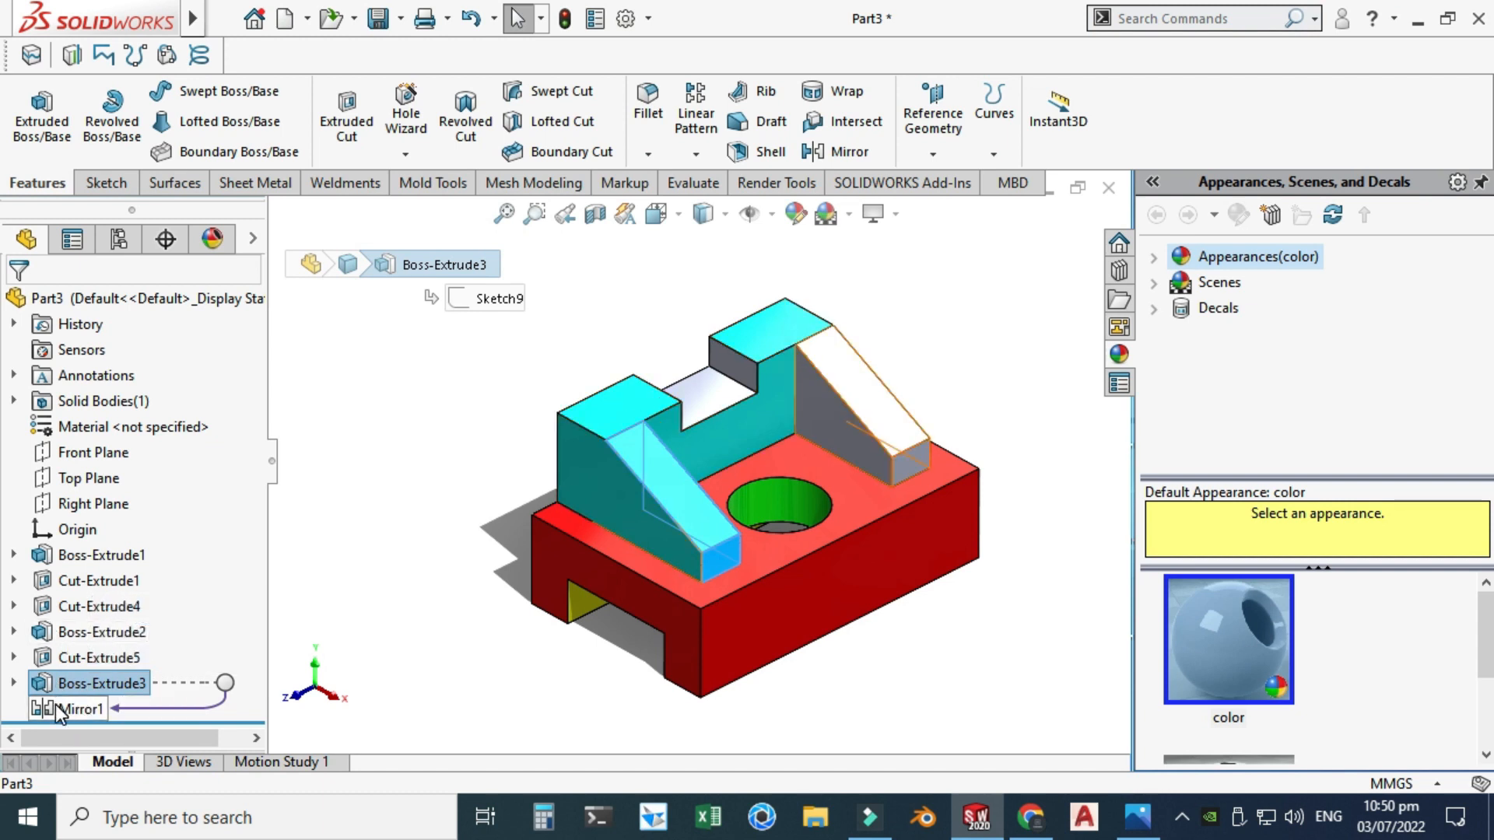
{"action": "left_click", "coordinate": [794, 213]}
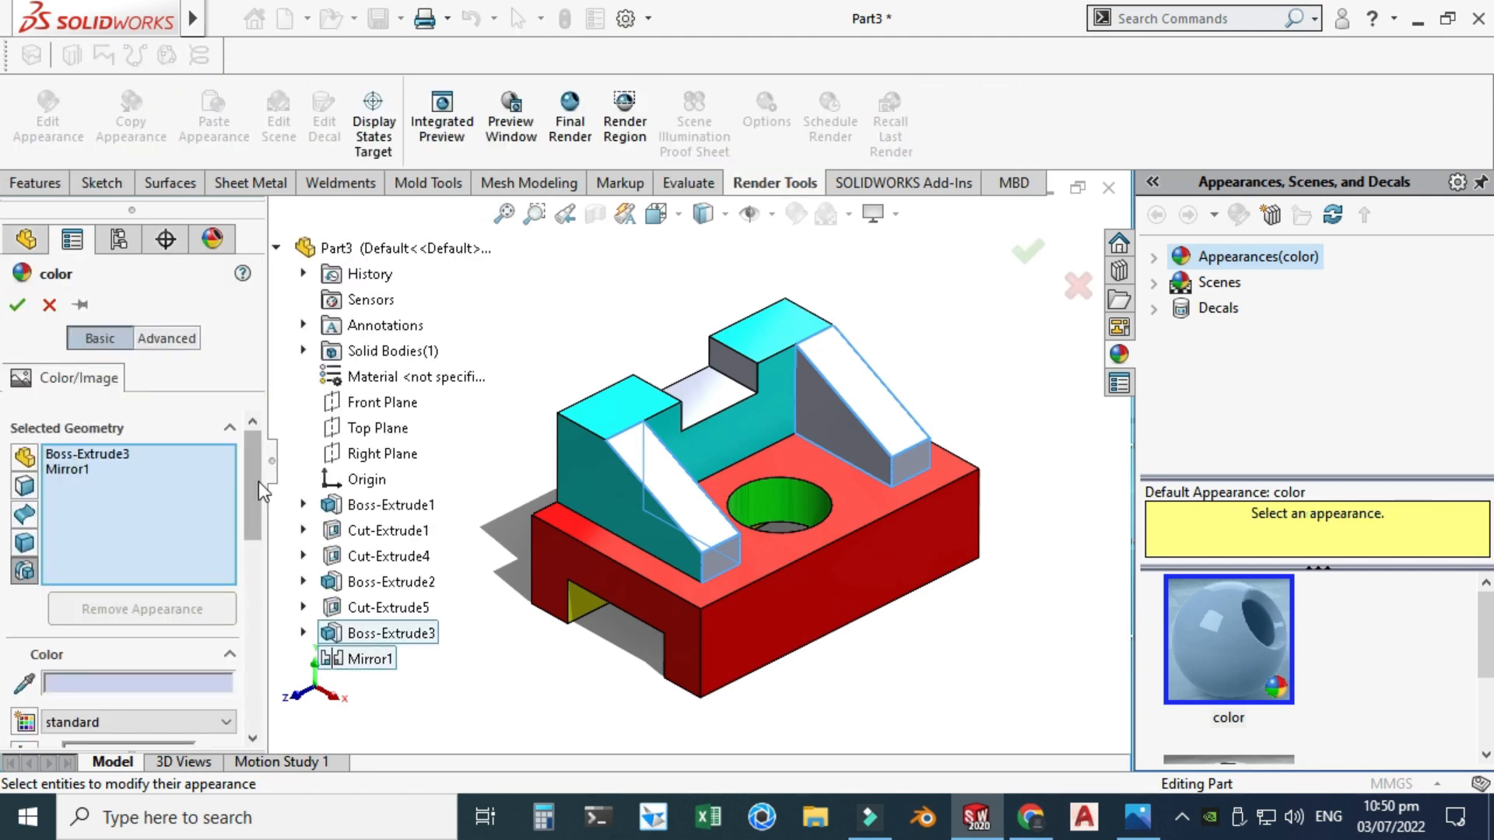
{"action": "left_click_drag", "start_coordinate": [255, 479], "coordinate": [241, 561]}
{"action": "left_click", "coordinate": [147, 531]}
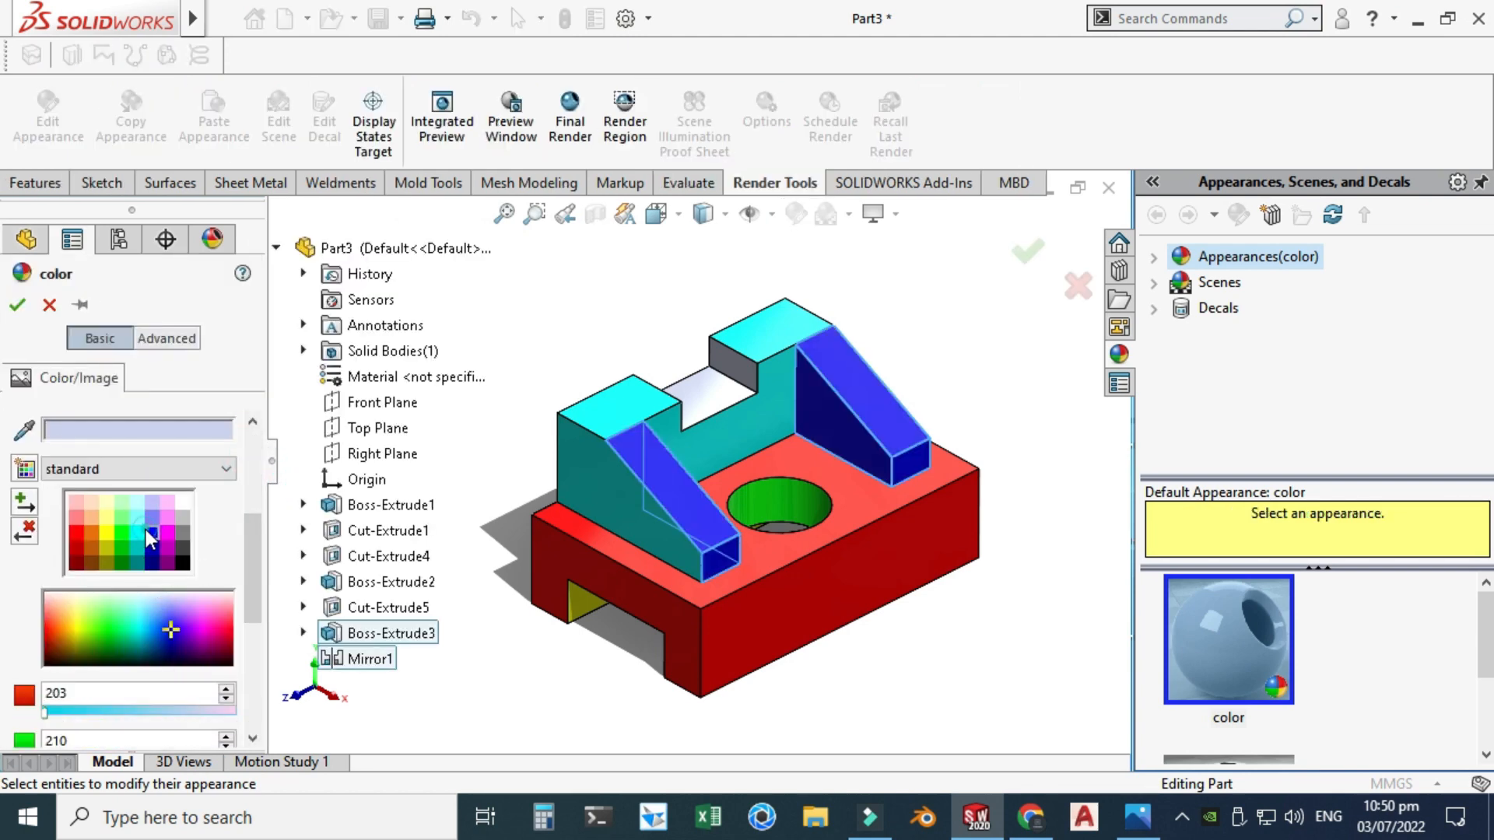
{"action": "left_click", "coordinate": [19, 304]}
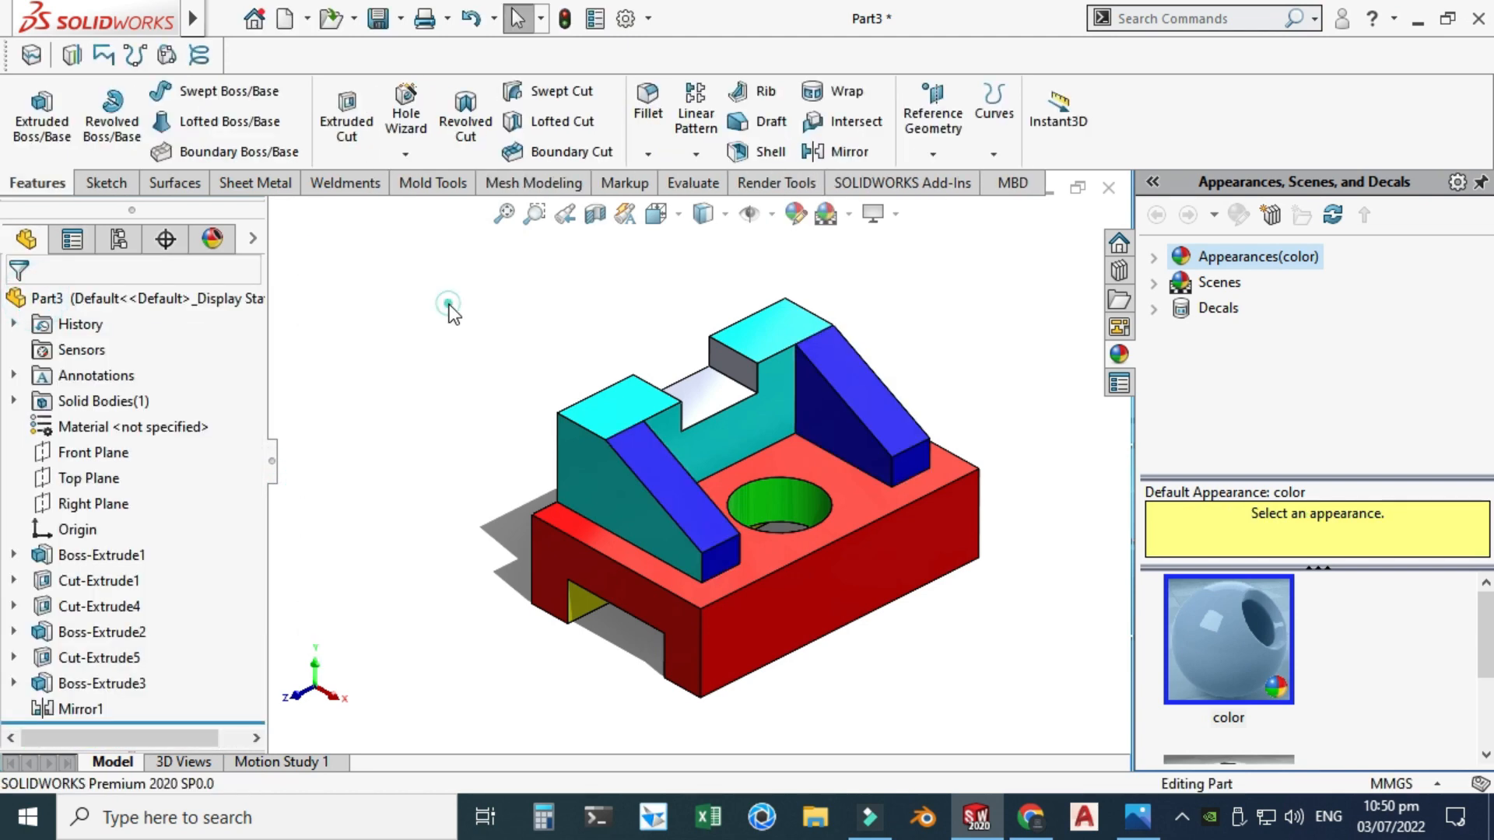
{"action": "left_click", "coordinate": [450, 303]}
Color the notch cut in the top of the wall (Cut-Extrude5) magenta, RGB 255, 0, 255
{"action": "right_click", "coordinate": [576, 297]}
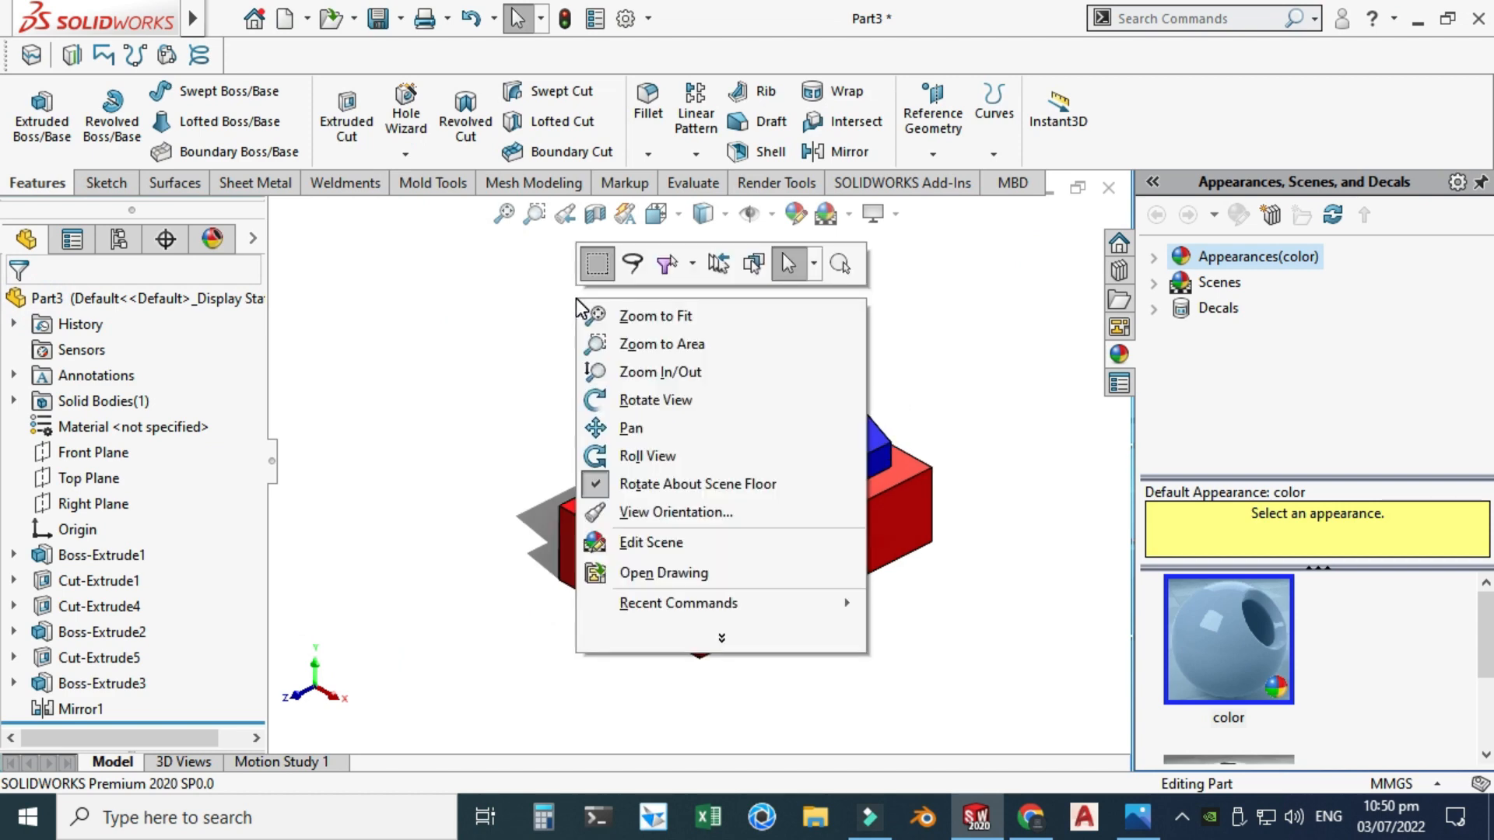
{"action": "left_click", "coordinate": [661, 400]}
{"action": "left_click_drag", "start_coordinate": [661, 400], "coordinate": [754, 456]}
{"action": "middle_click_drag", "start_coordinate": [754, 457], "coordinate": [669, 410]}
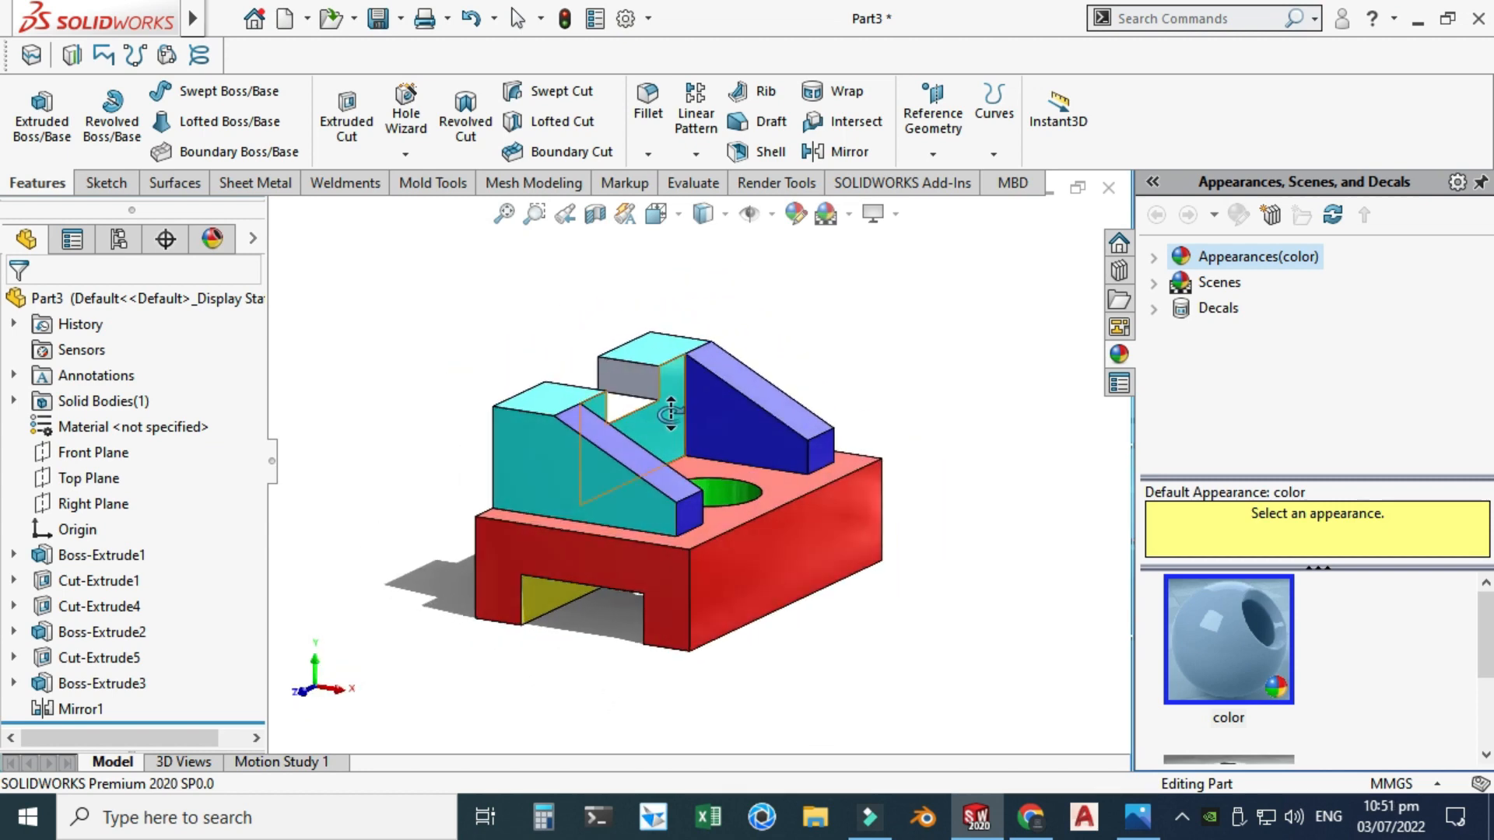
{"action": "scroll", "coordinate": [653, 404], "scroll_direction": "down", "scroll_amount": 3}
{"action": "left_click", "coordinate": [652, 404]}
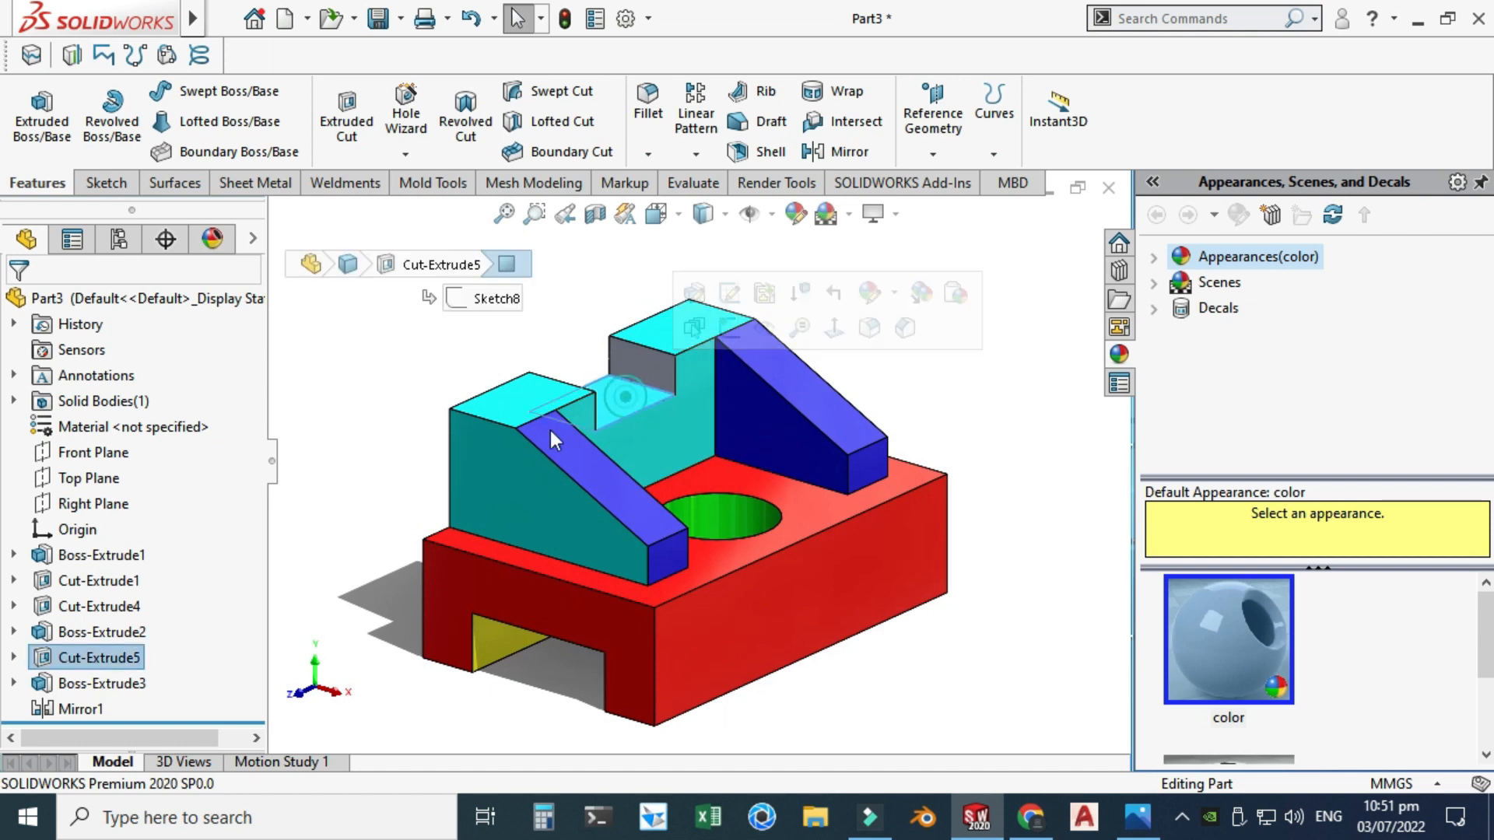
{"action": "left_click", "coordinate": [109, 659]}
{"action": "left_click", "coordinate": [795, 214]}
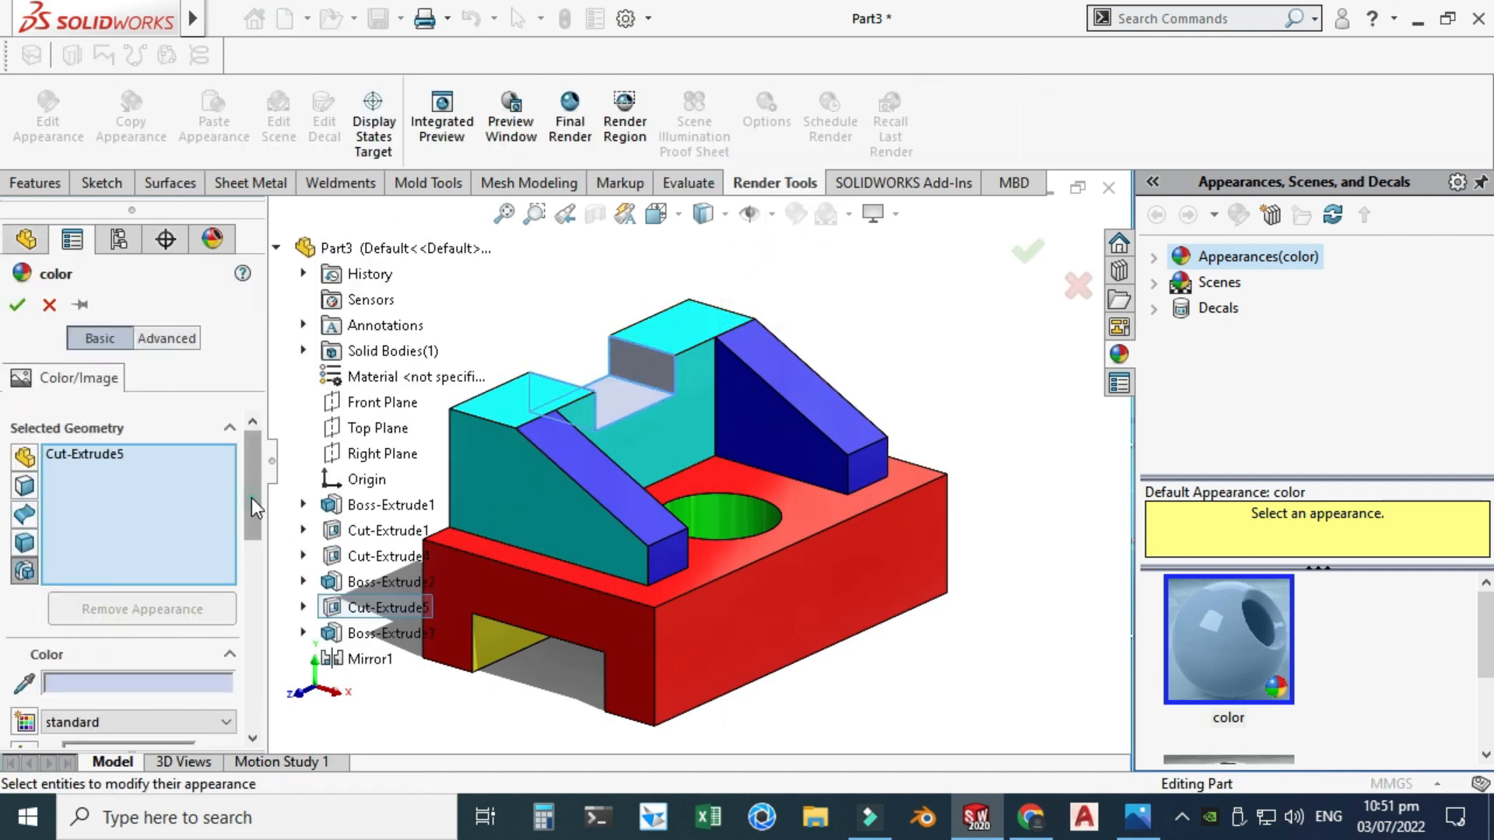
{"action": "left_click_drag", "start_coordinate": [251, 499], "coordinate": [264, 610]}
{"action": "left_click", "coordinate": [166, 449]}
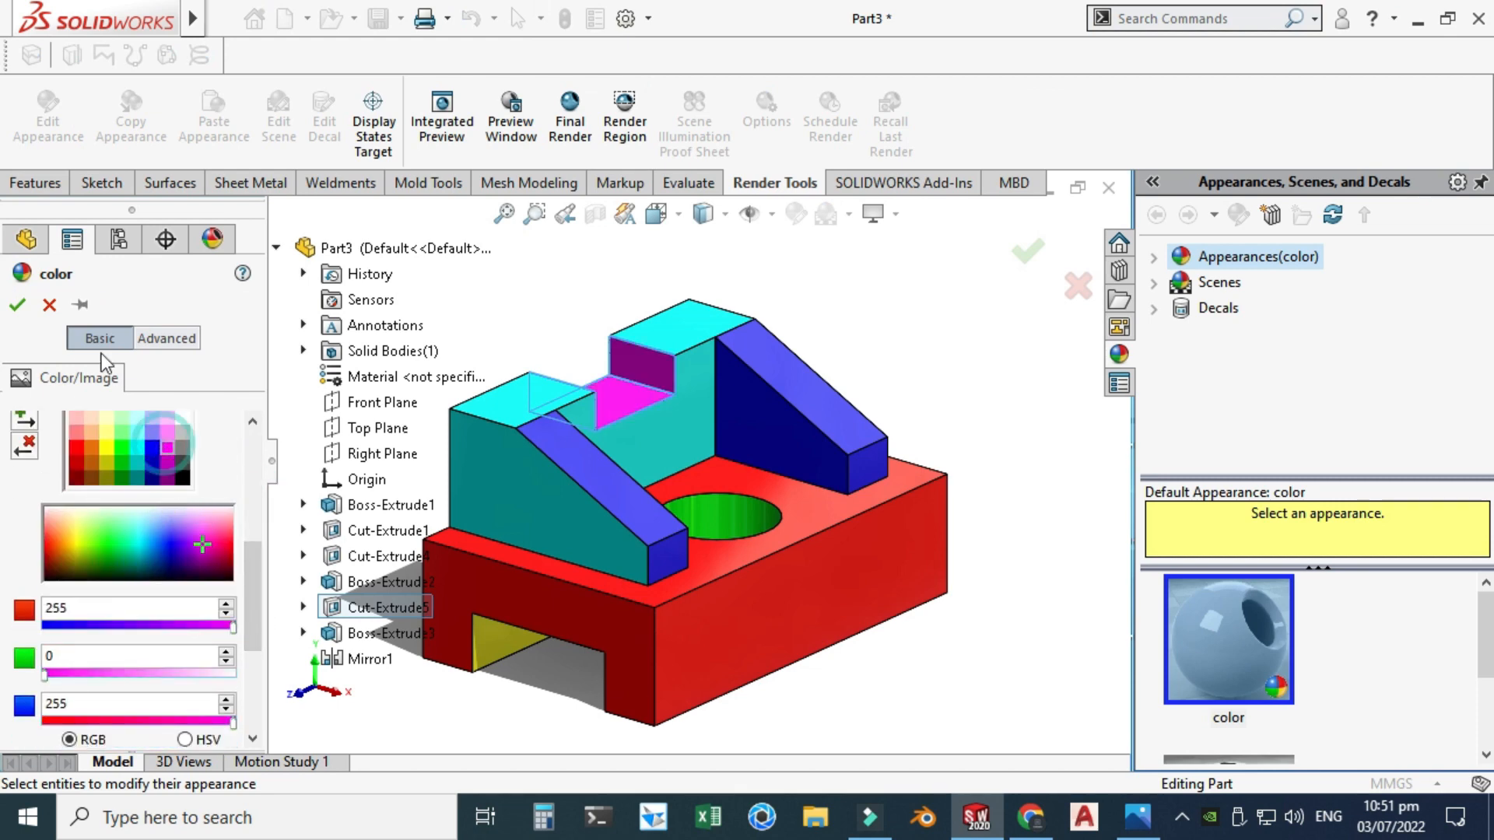
{"action": "left_click", "coordinate": [17, 304]}
{"action": "scroll", "coordinate": [575, 362], "scroll_direction": "up", "scroll_amount": 2}
{"action": "middle_click_drag", "start_coordinate": [576, 341], "coordinate": [599, 403]}
{"action": "middle_click_drag", "start_coordinate": [795, 470], "coordinate": [731, 463]}
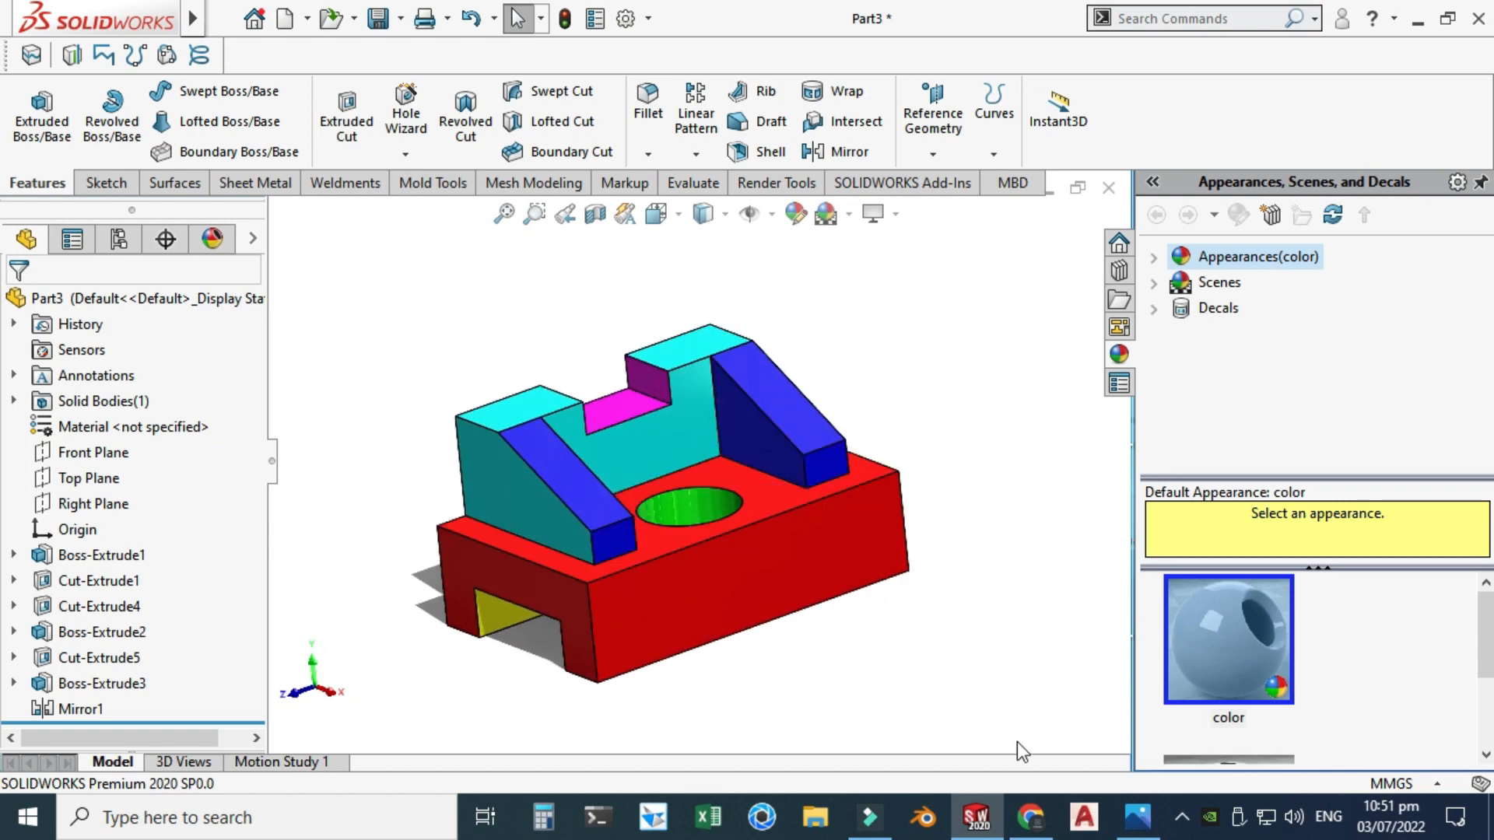
Check the reference drawing in the browser and measure the distance between the two long sloping edges of the mirrored rib
{"action": "left_click", "coordinate": [1031, 817]}
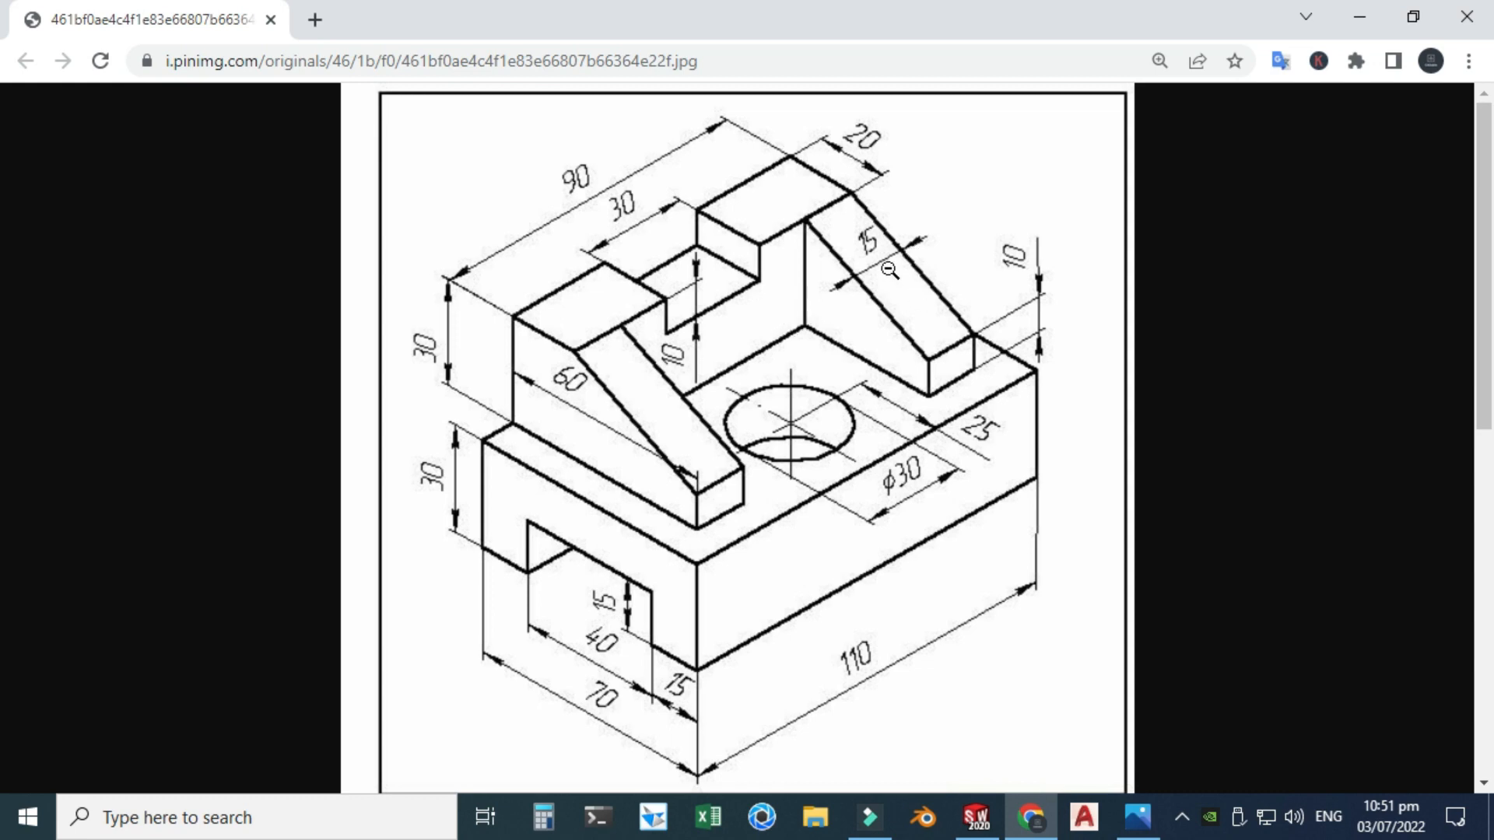
{"action": "left_click", "coordinate": [1031, 817]}
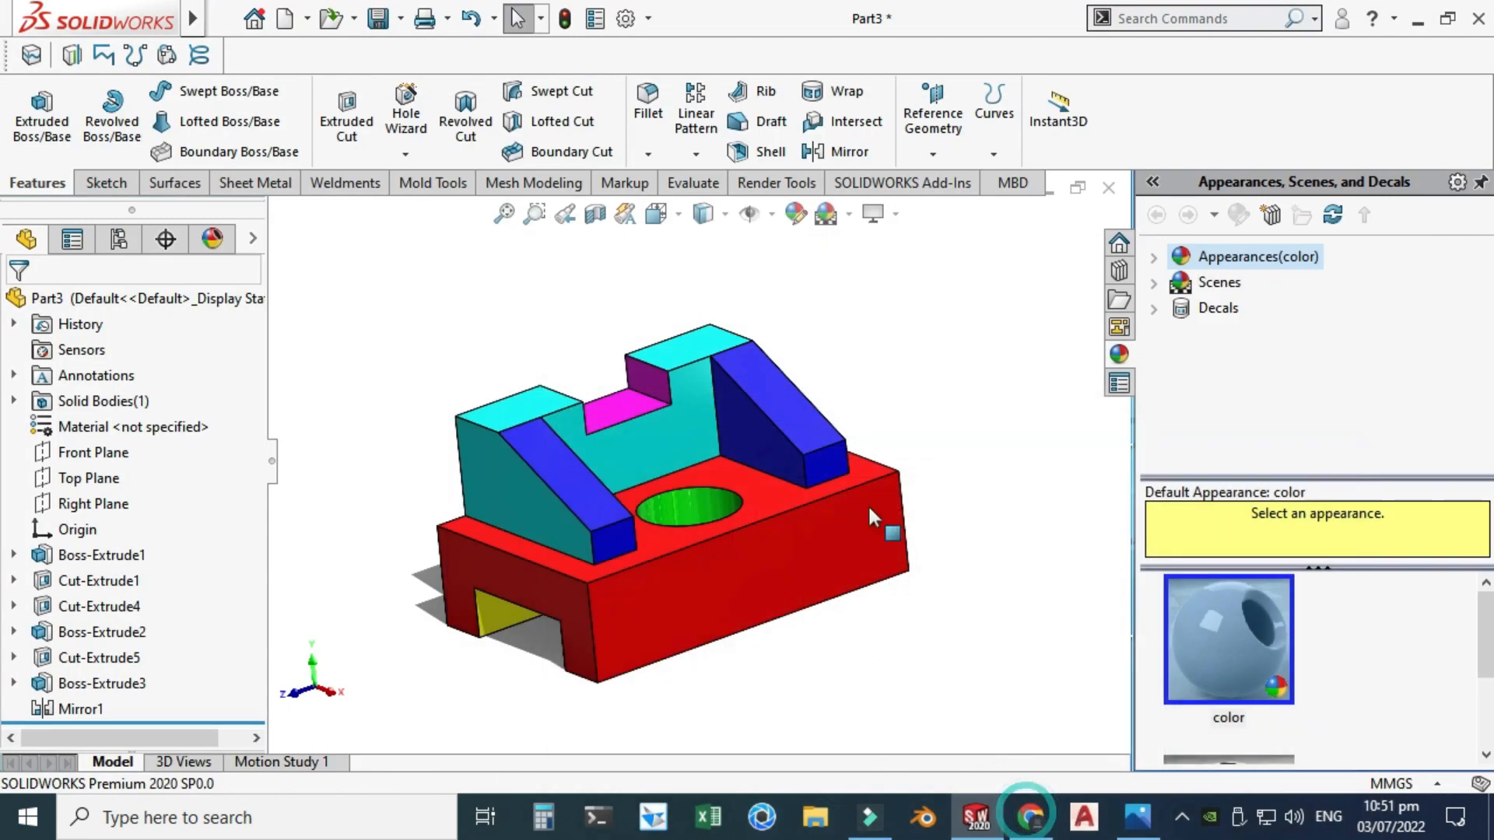
{"action": "middle_click_drag", "start_coordinate": [809, 358], "coordinate": [758, 307]}
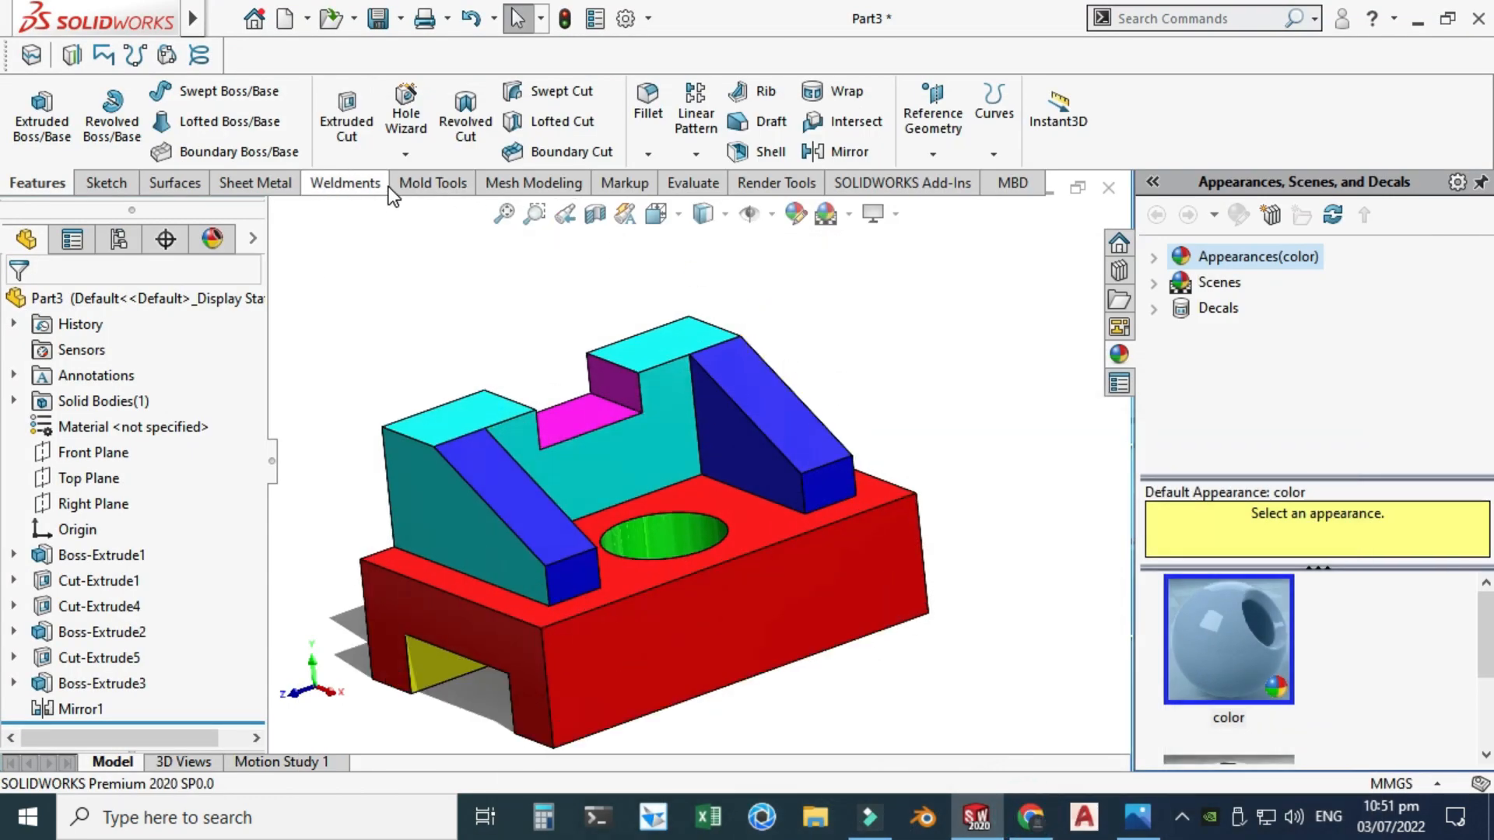
{"action": "left_click", "coordinate": [690, 183]}
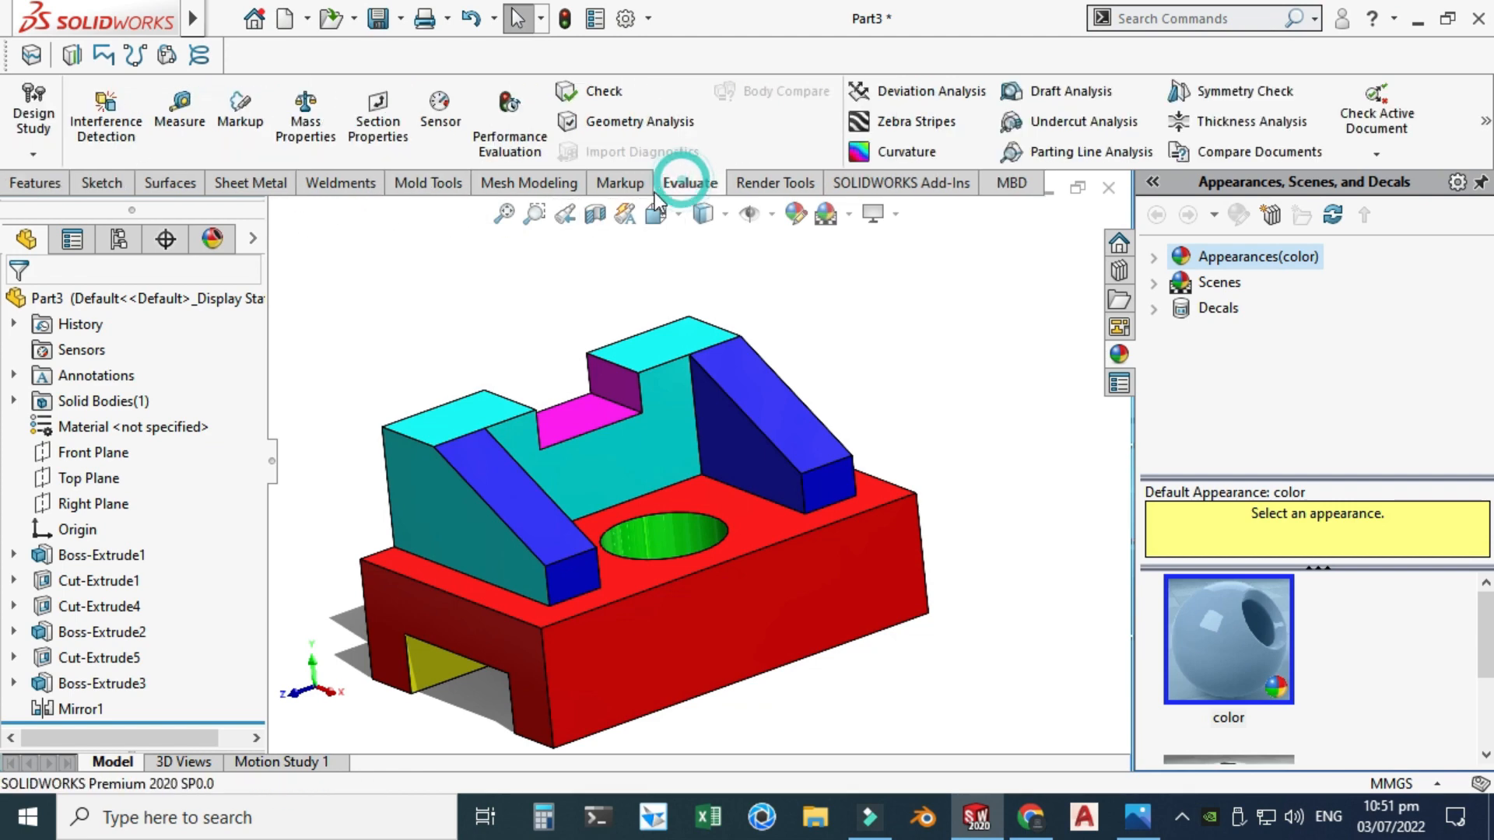
{"action": "left_click", "coordinate": [178, 107]}
{"action": "scroll", "coordinate": [626, 308], "scroll_direction": "down", "scroll_amount": 3}
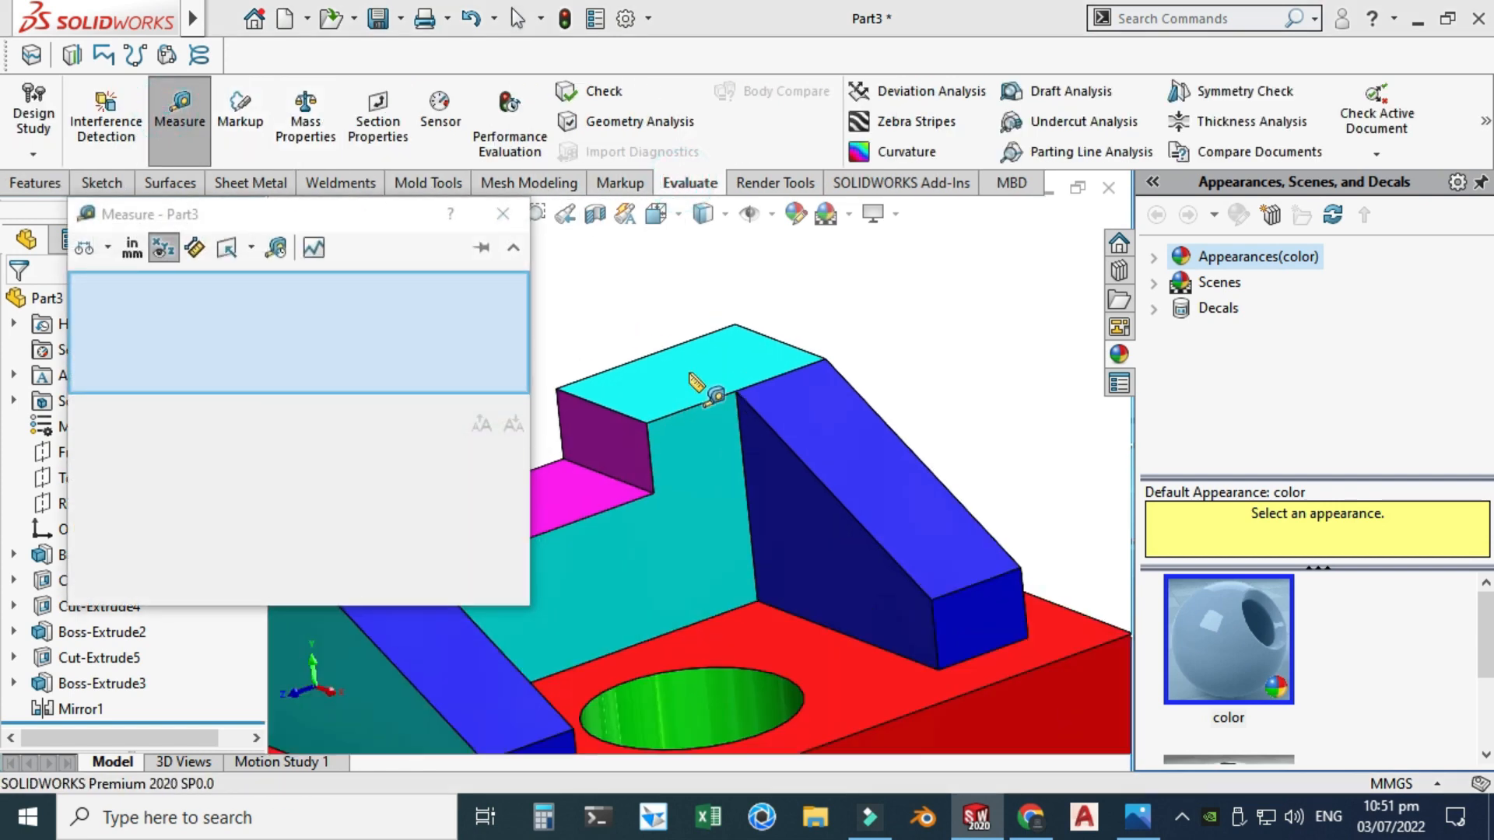
{"action": "left_click", "coordinate": [920, 458]}
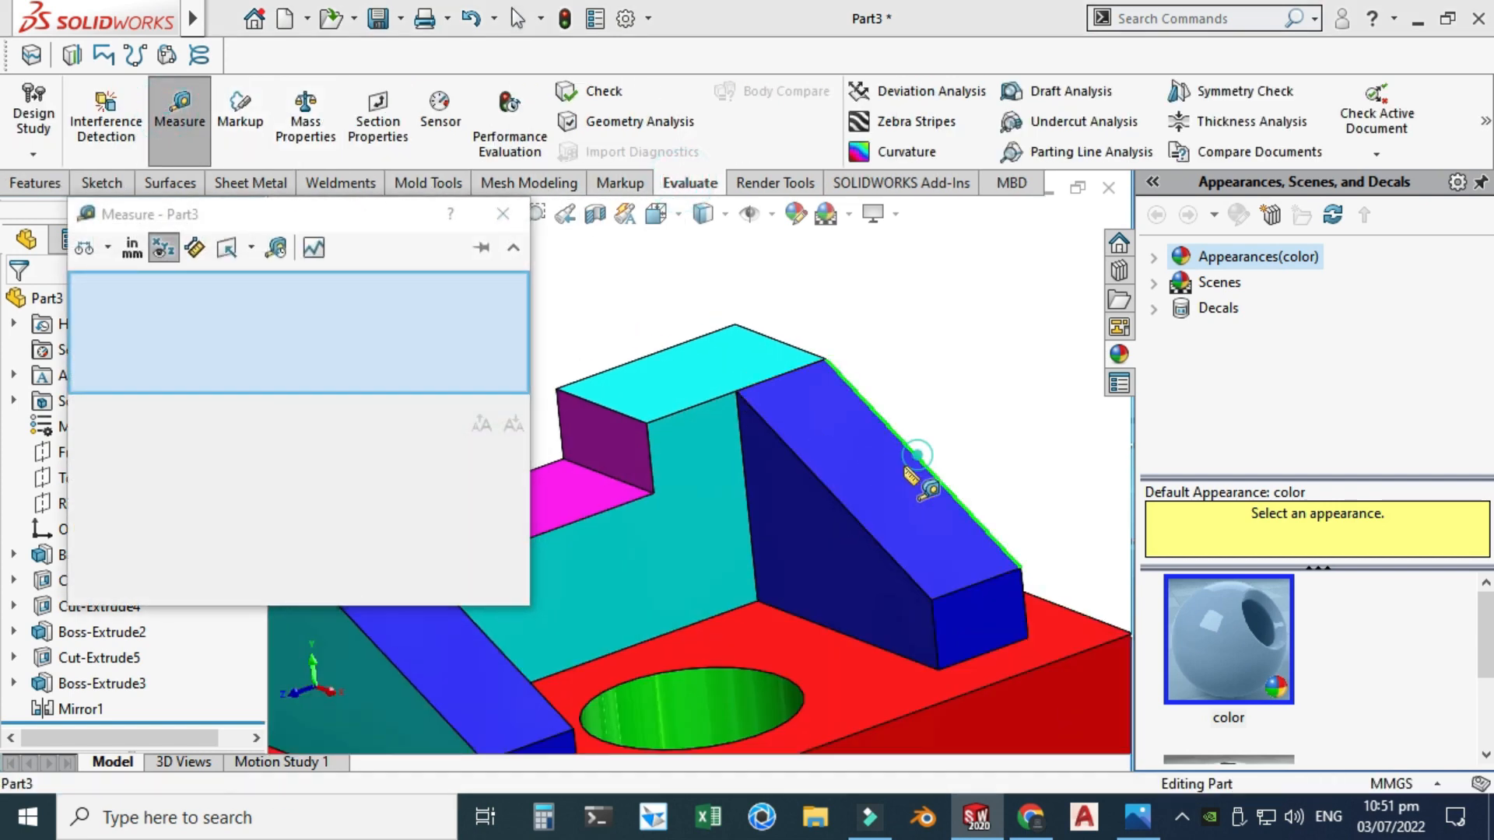
{"action": "left_click", "coordinate": [838, 500]}
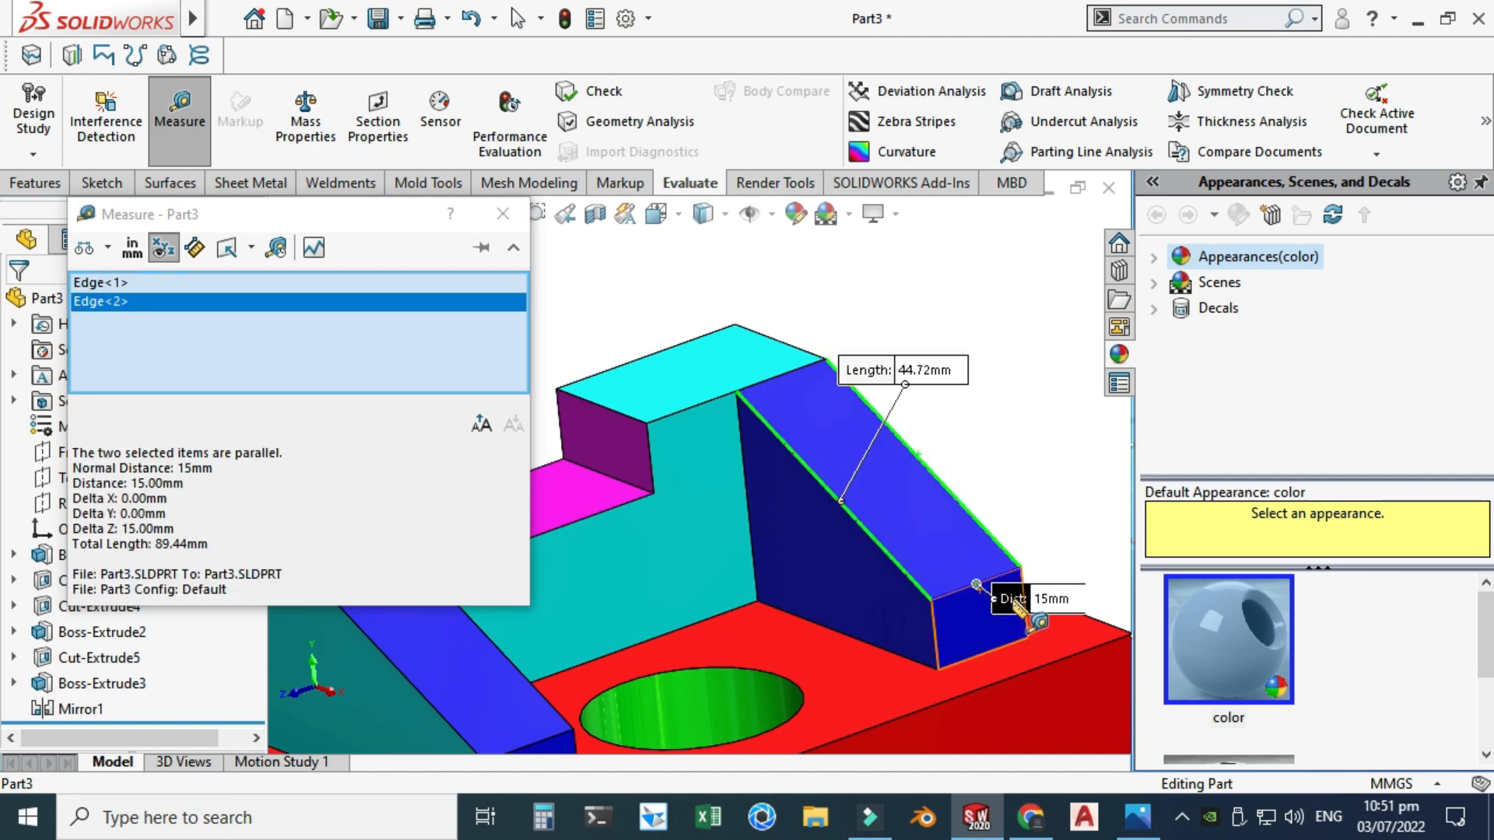
{"action": "left_click_drag", "start_coordinate": [1017, 606], "coordinate": [1011, 450]}
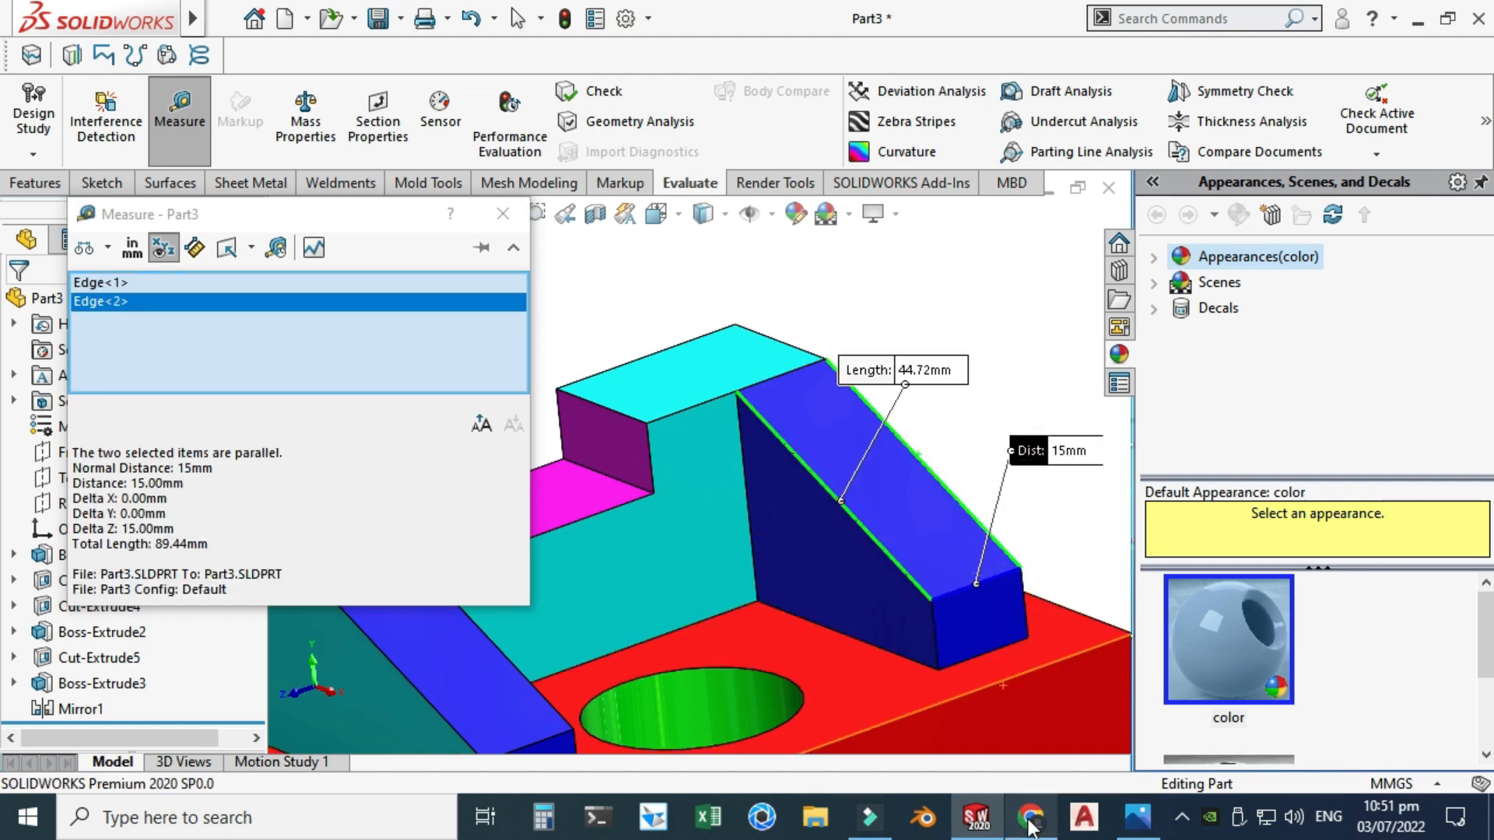
Recheck the reference drawing, clear the measured selections and measure from the wall's top face to the base's underside
{"action": "left_click", "coordinate": [1030, 823]}
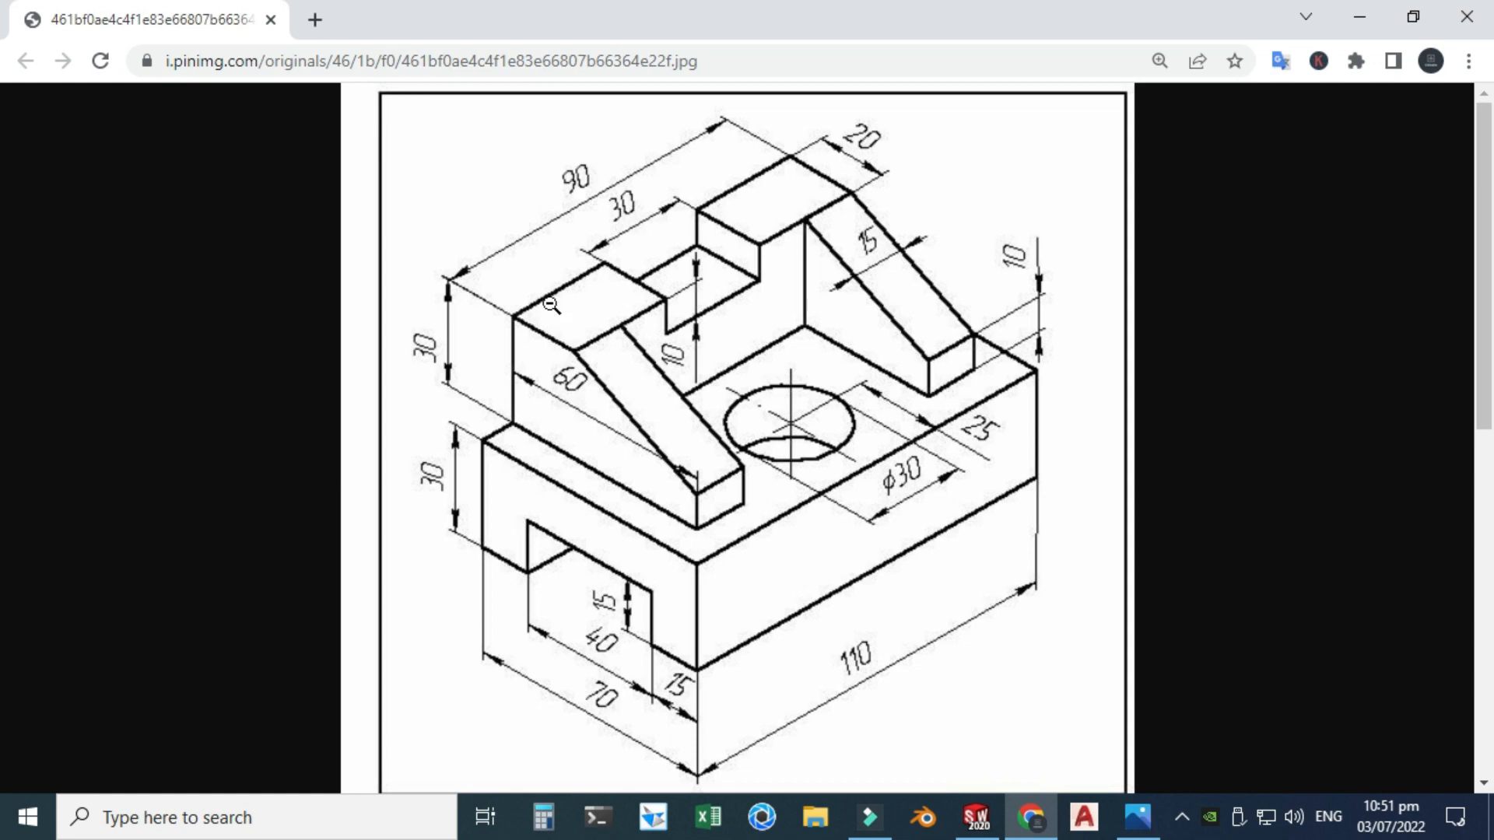
{"action": "left_click", "coordinate": [1030, 817]}
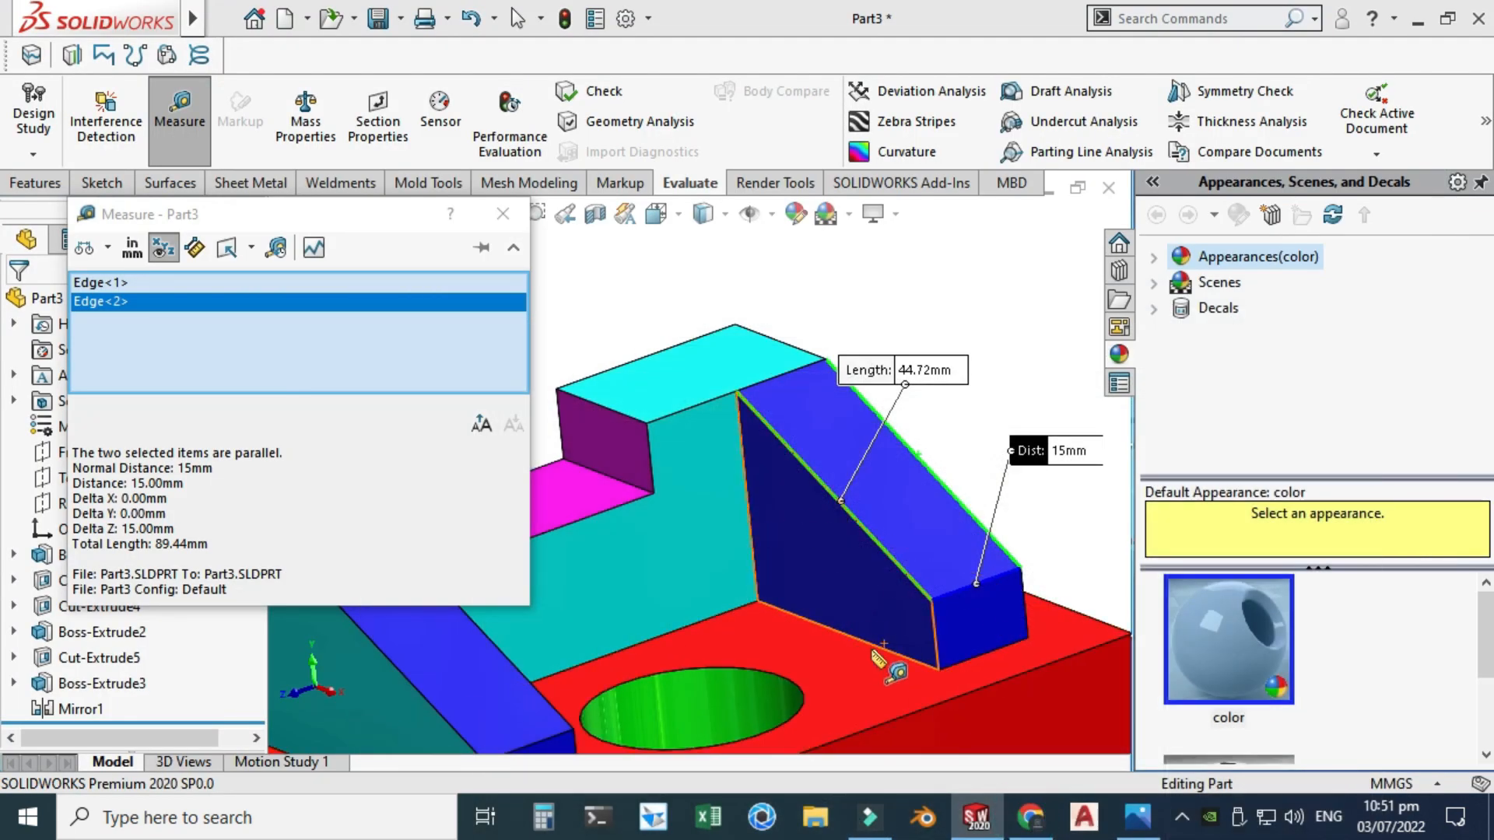
{"action": "left_click", "coordinate": [334, 285]}
{"action": "right_click", "coordinate": [334, 285]}
{"action": "left_click", "coordinate": [348, 298]}
{"action": "scroll", "coordinate": [799, 472], "scroll_direction": "up", "scroll_amount": 6}
{"action": "scroll", "coordinate": [562, 491], "scroll_direction": "down", "scroll_amount": 6}
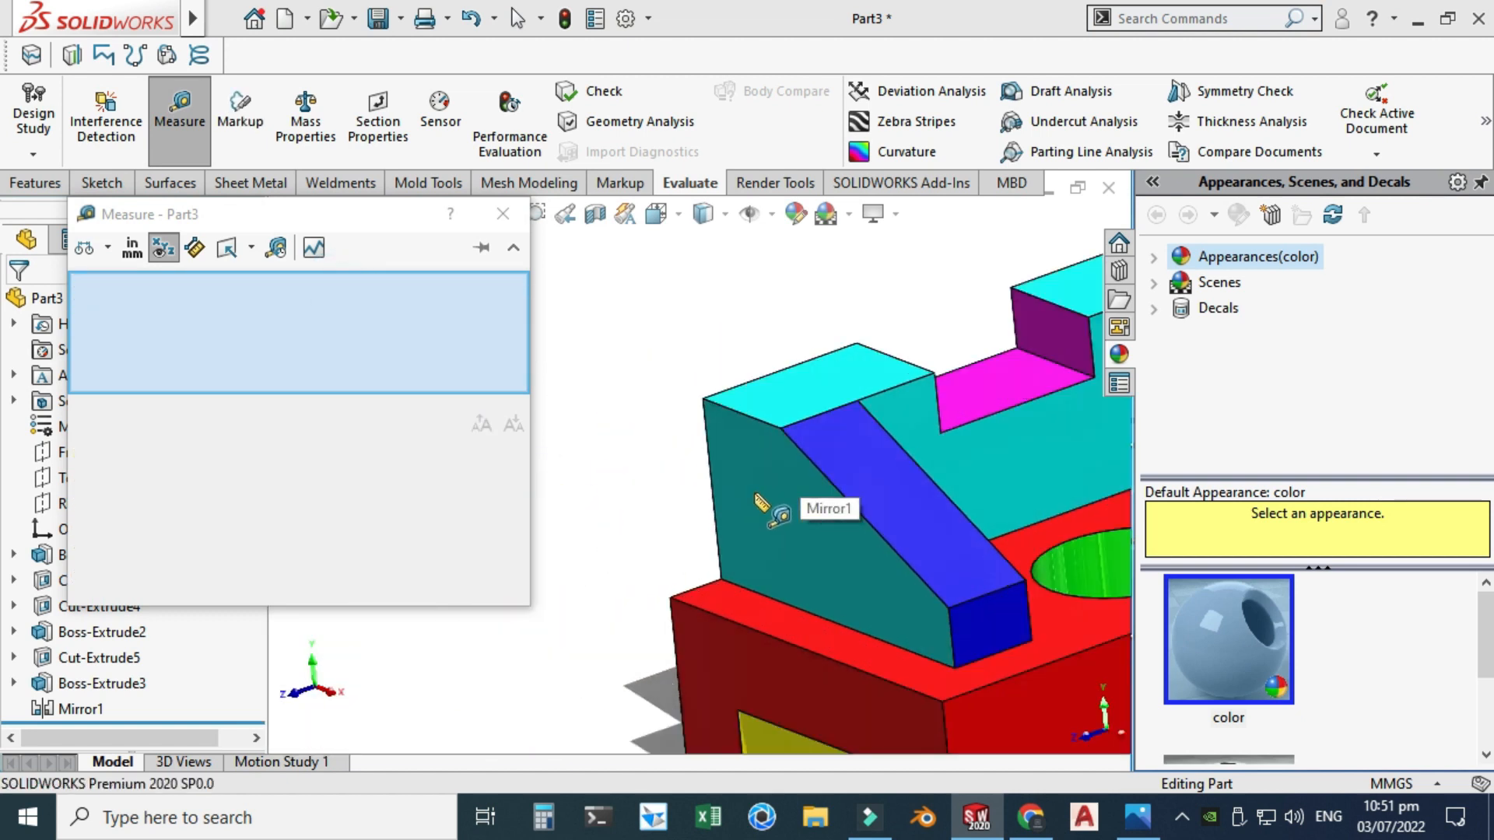
{"action": "left_click", "coordinate": [786, 398]}
{"action": "scroll", "coordinate": [777, 390], "scroll_direction": "up", "scroll_amount": 3}
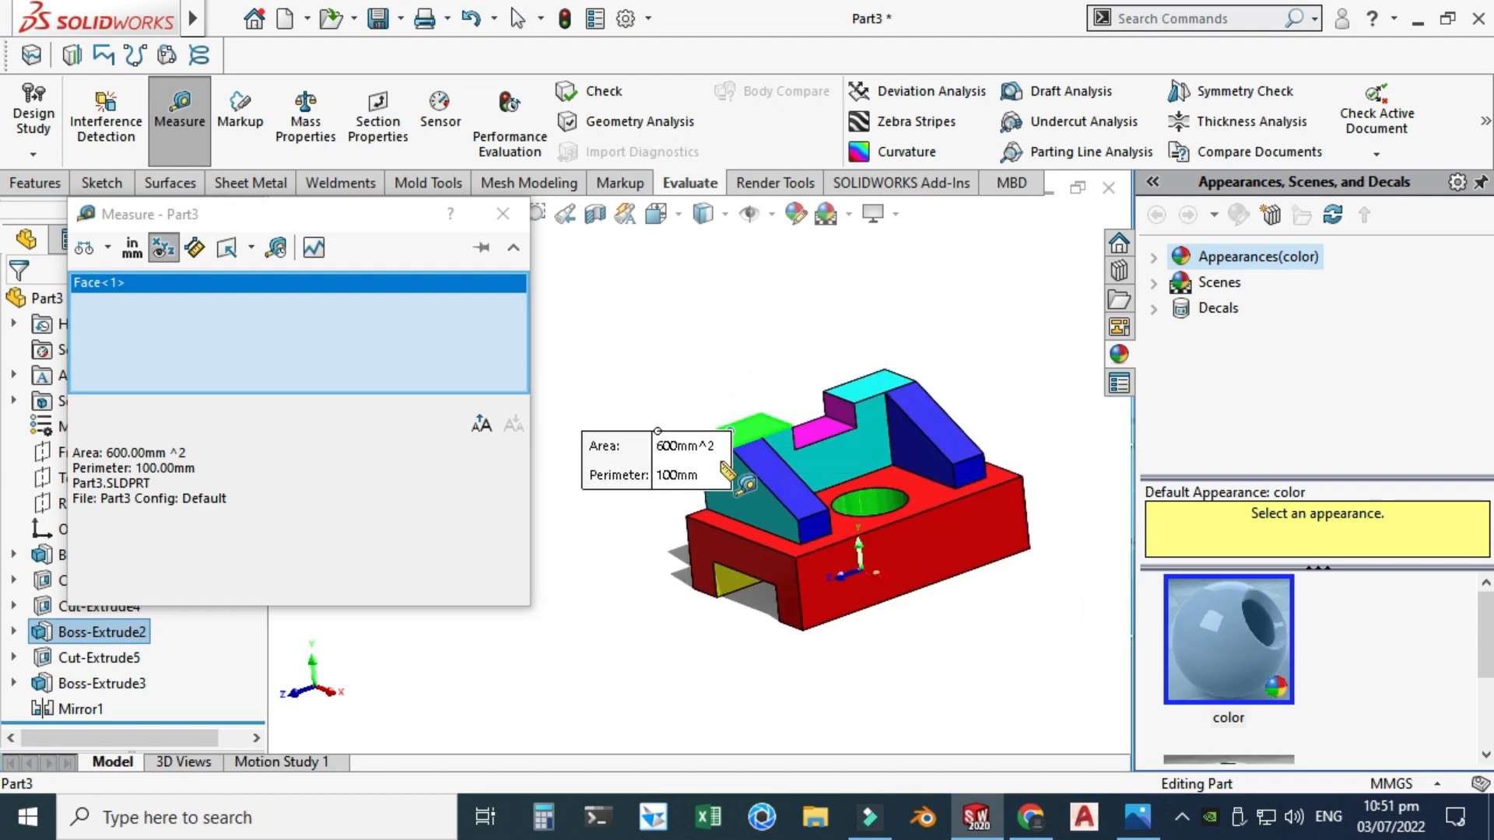
{"action": "middle_click_drag", "start_coordinate": [739, 478], "coordinate": [728, 583]}
{"action": "scroll", "coordinate": [725, 580], "scroll_direction": "down", "scroll_amount": 5}
{"action": "left_click", "coordinate": [737, 546]}
{"action": "scroll", "coordinate": [738, 545], "scroll_direction": "up", "scroll_amount": 5}
{"action": "middle_click_drag", "start_coordinate": [741, 531], "coordinate": [671, 418]}
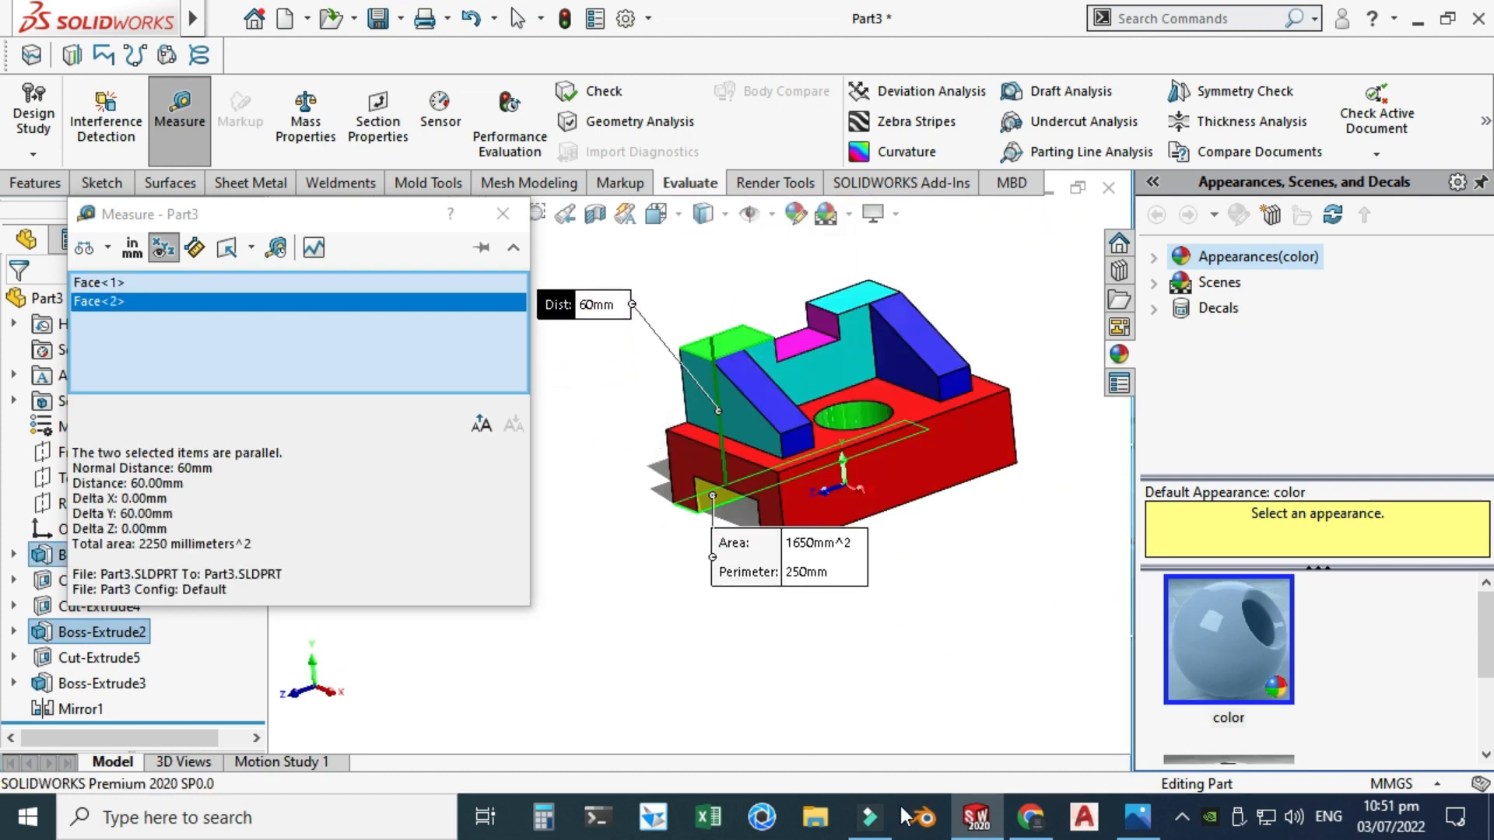
Compare with the reference drawing, clear the selections and measure from the extruded rib's front end face to the base's front face
{"action": "key", "text": "alt+Tab"}
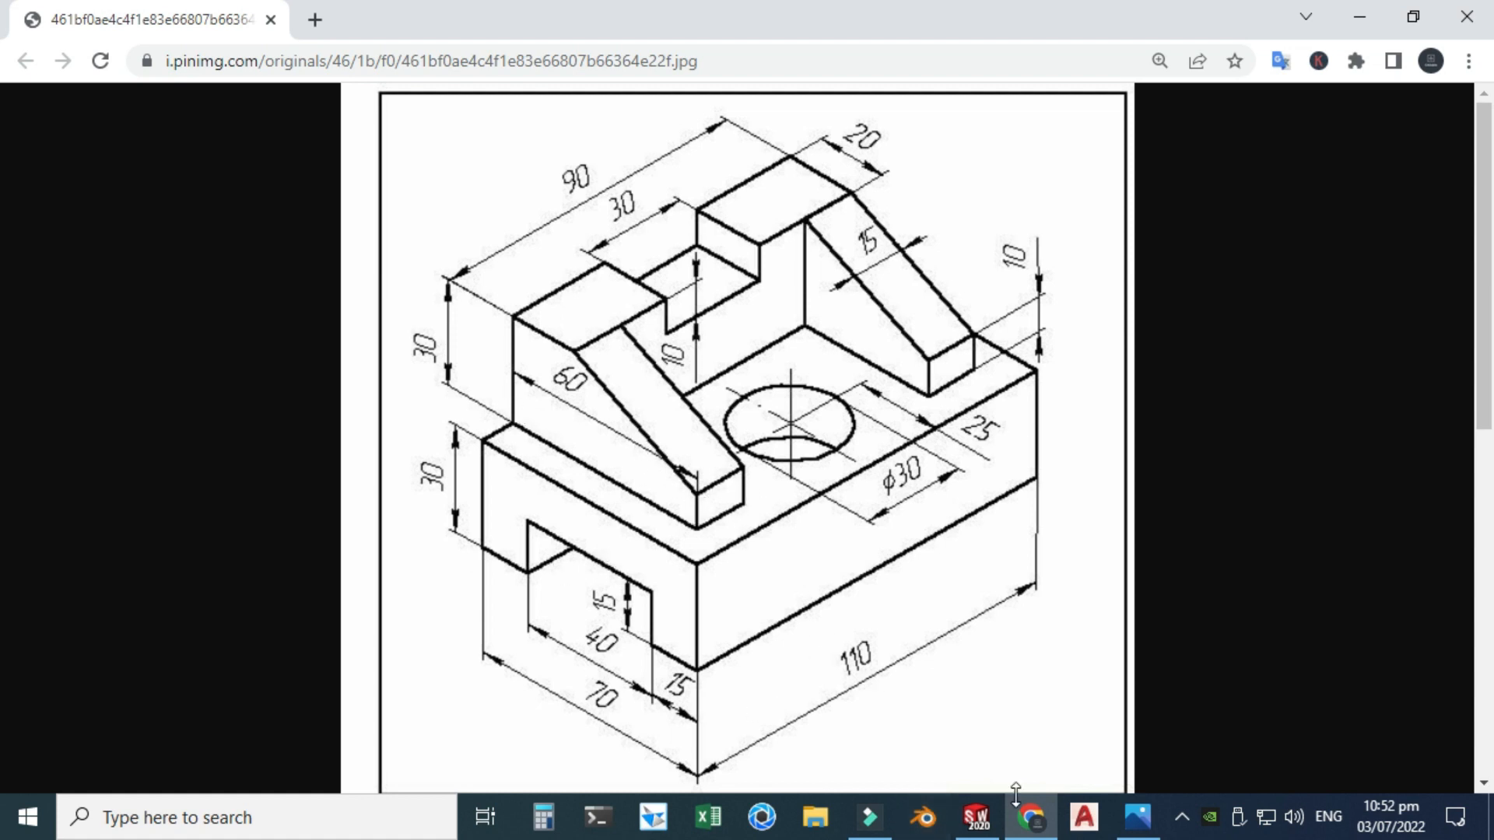
{"action": "left_click", "coordinate": [976, 817]}
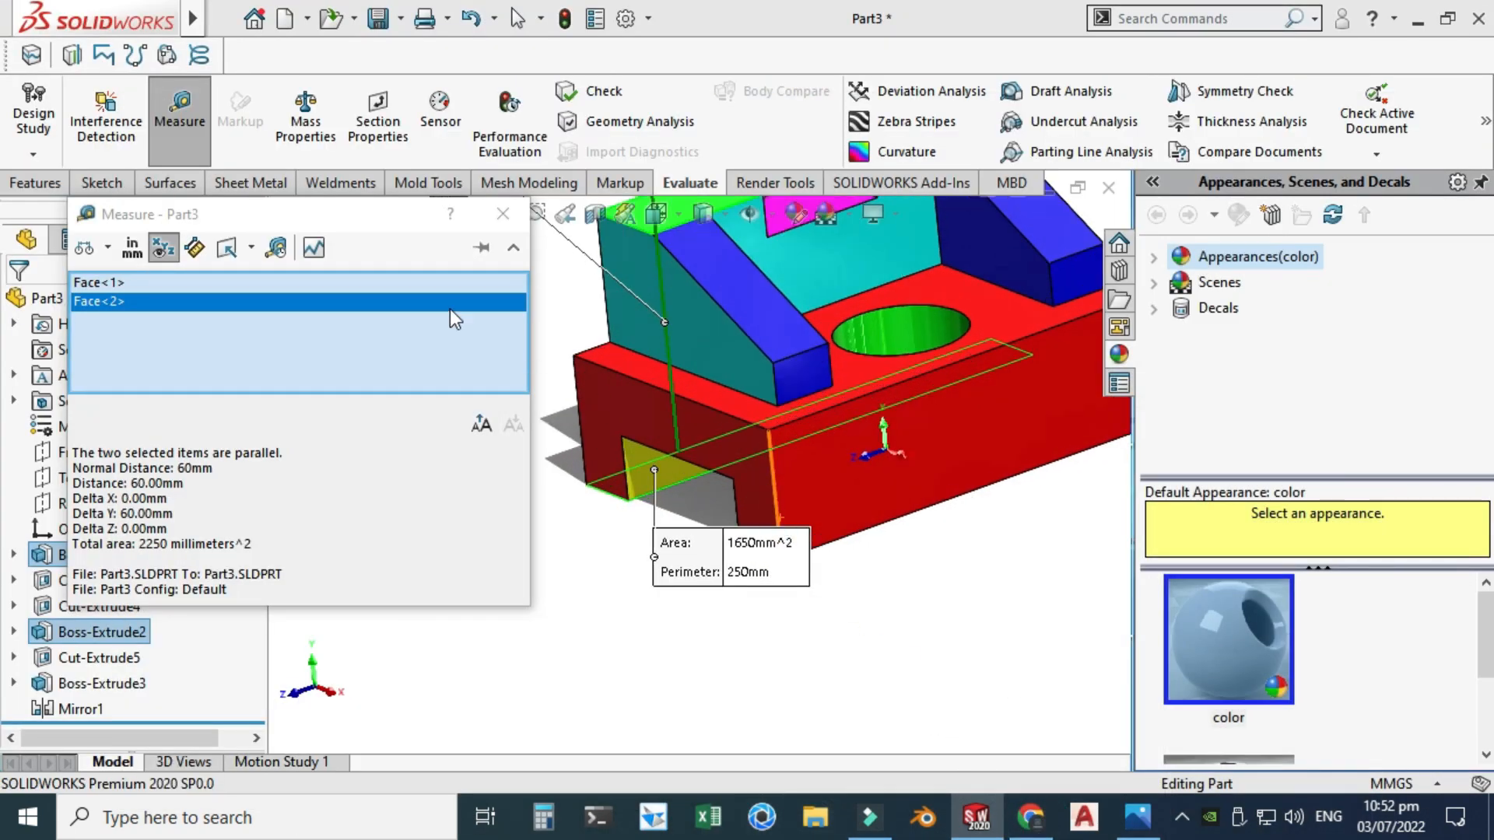
{"action": "right_click", "coordinate": [445, 300]}
{"action": "left_click", "coordinate": [467, 311]}
{"action": "scroll", "coordinate": [793, 416], "scroll_direction": "down", "scroll_amount": 5}
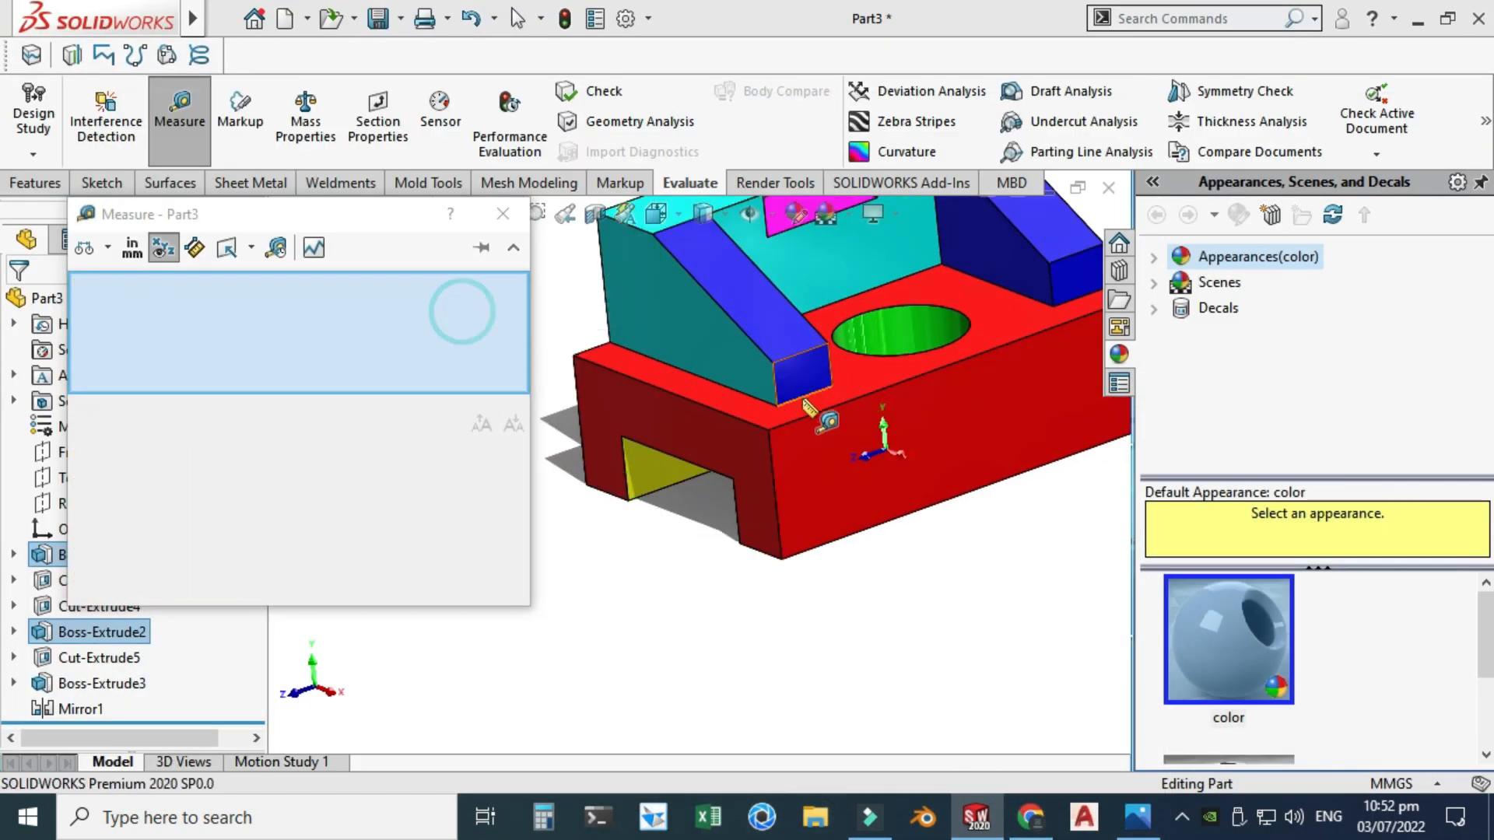
{"action": "left_click", "coordinate": [782, 413]}
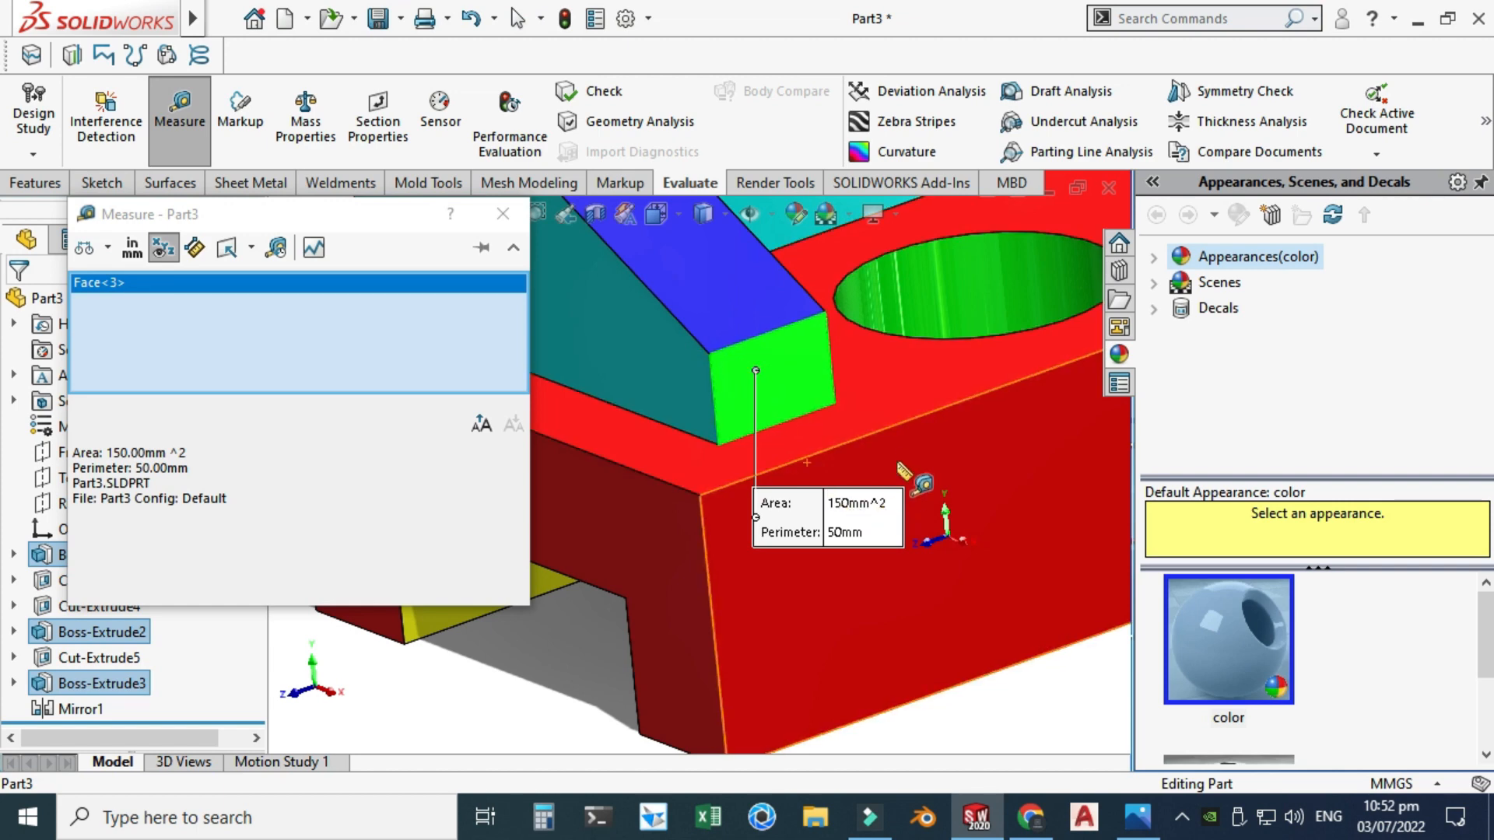
{"action": "left_click", "coordinate": [902, 463]}
{"action": "scroll", "coordinate": [692, 453], "scroll_direction": "up", "scroll_amount": 3}
{"action": "left_click_drag", "start_coordinate": [824, 532], "coordinate": [1007, 650]}
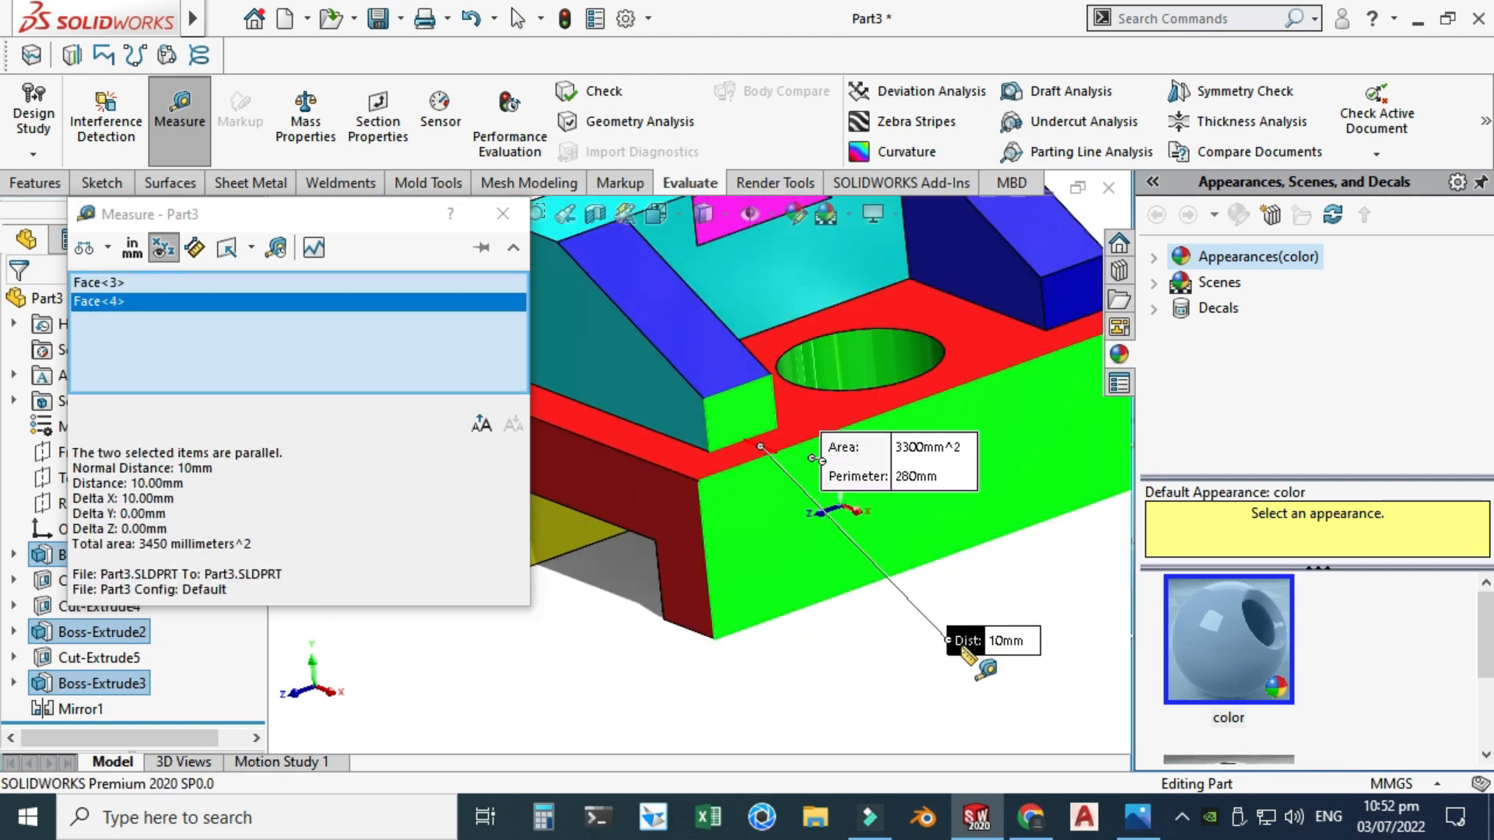
Compare the rib setback with the reference drawing in the browser and close the Measure tool
{"action": "left_click", "coordinate": [1031, 816]}
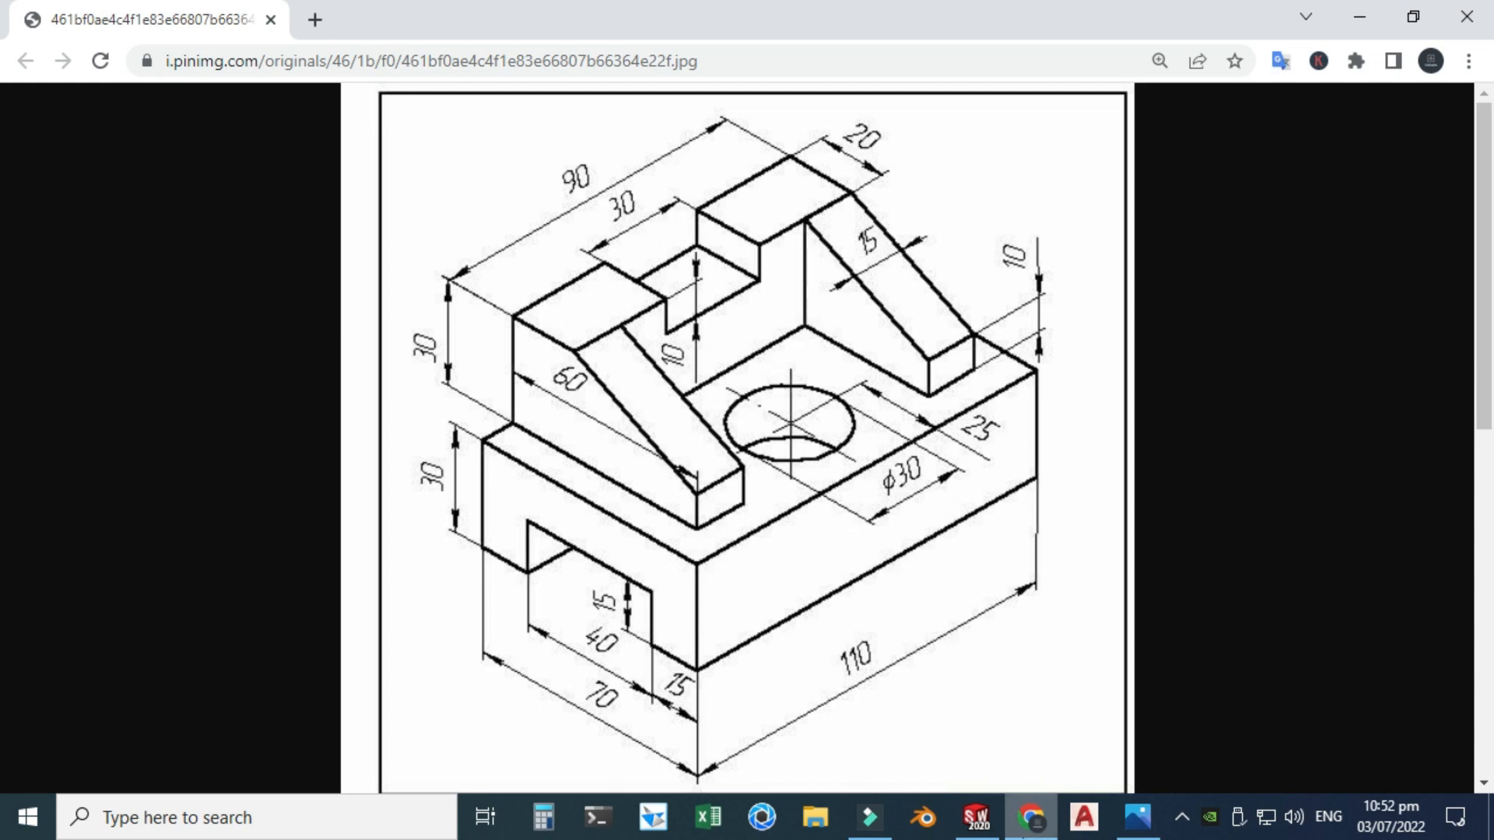
{"action": "left_click", "coordinate": [975, 816]}
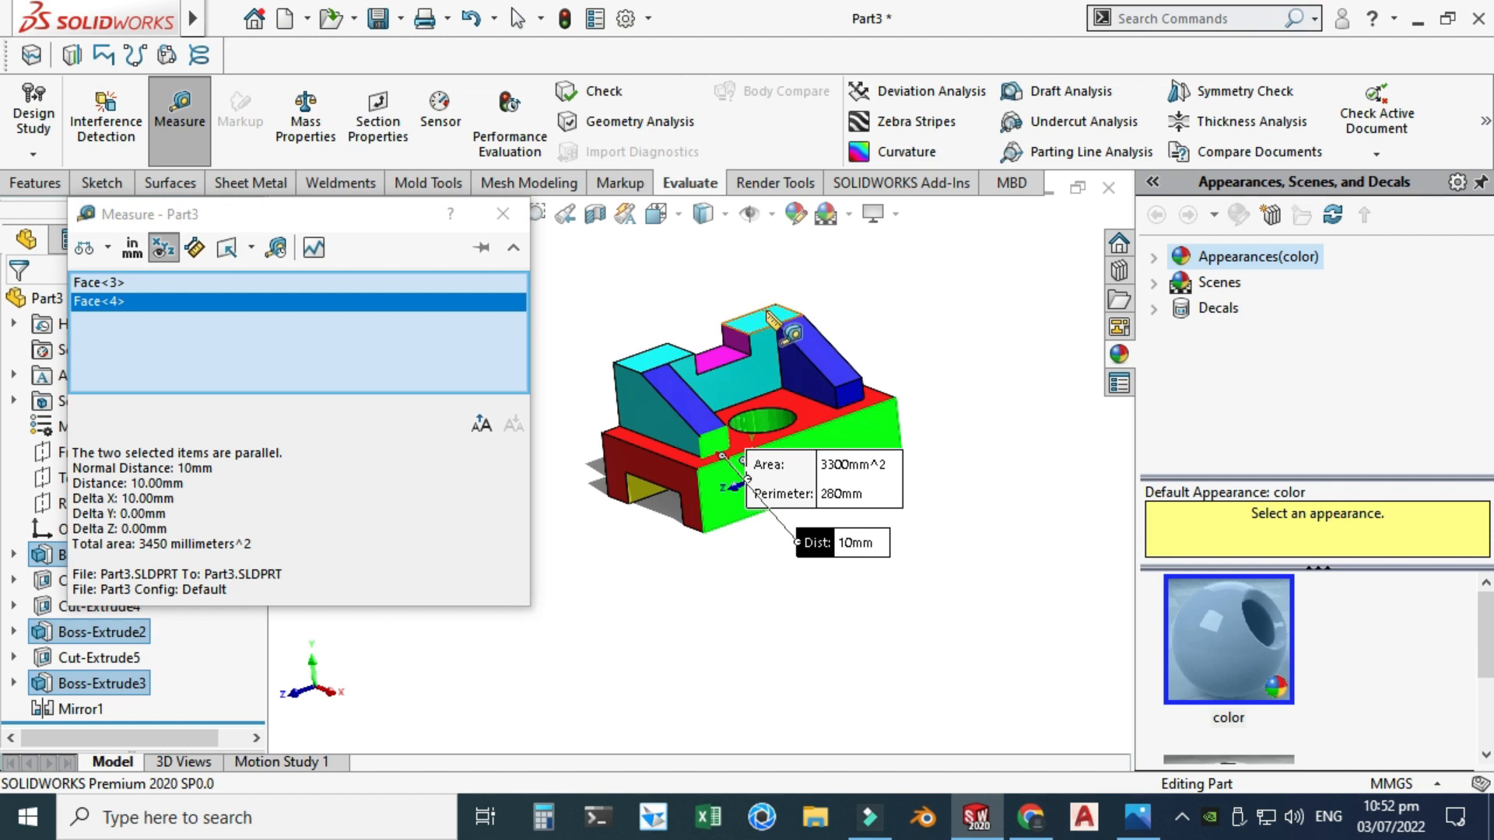
{"action": "scroll", "coordinate": [770, 319], "scroll_direction": "down", "scroll_amount": 2}
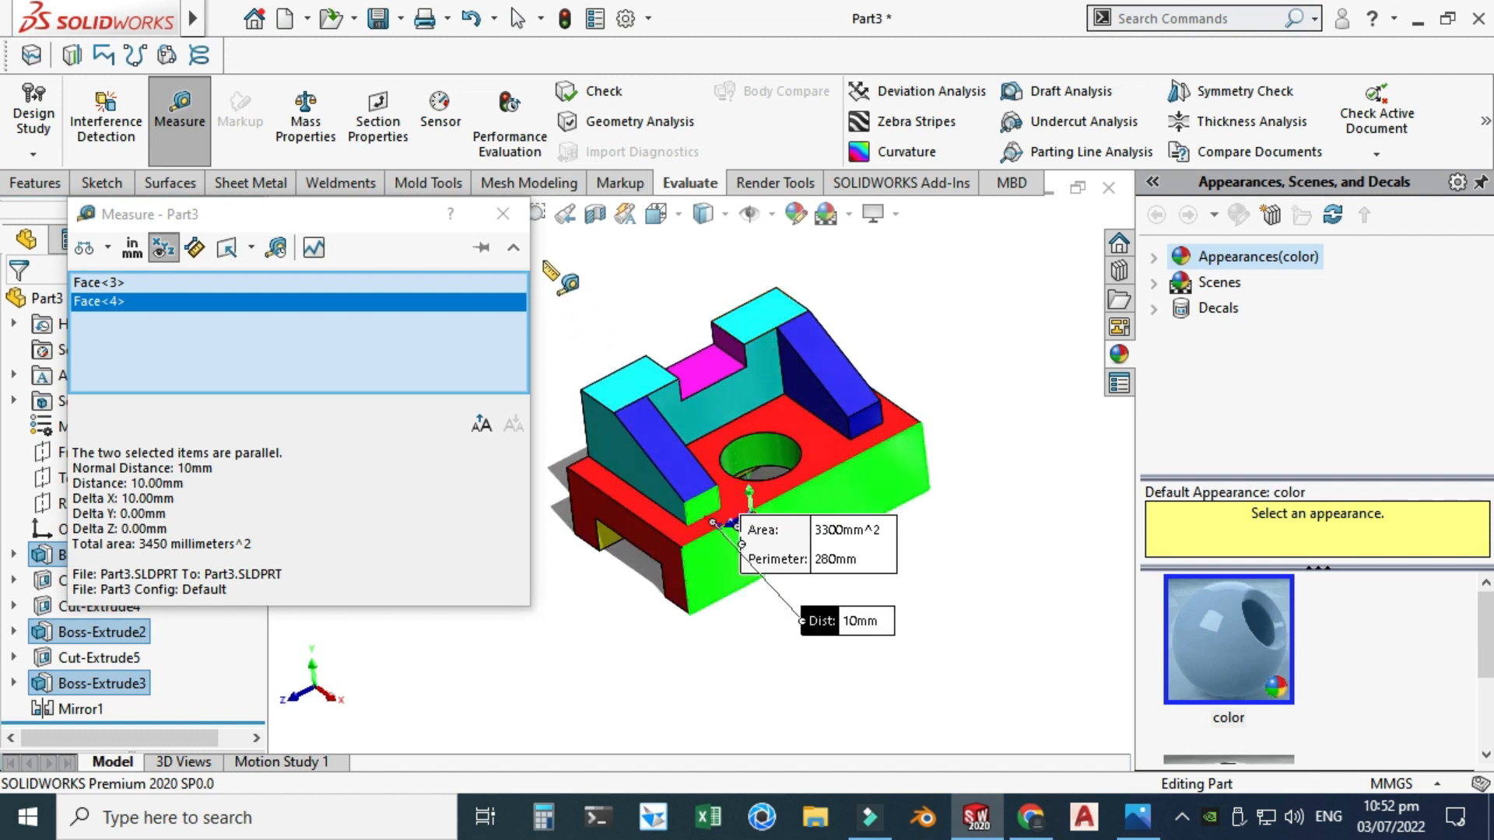
{"action": "left_click", "coordinate": [503, 213]}
{"action": "left_click", "coordinate": [467, 360]}
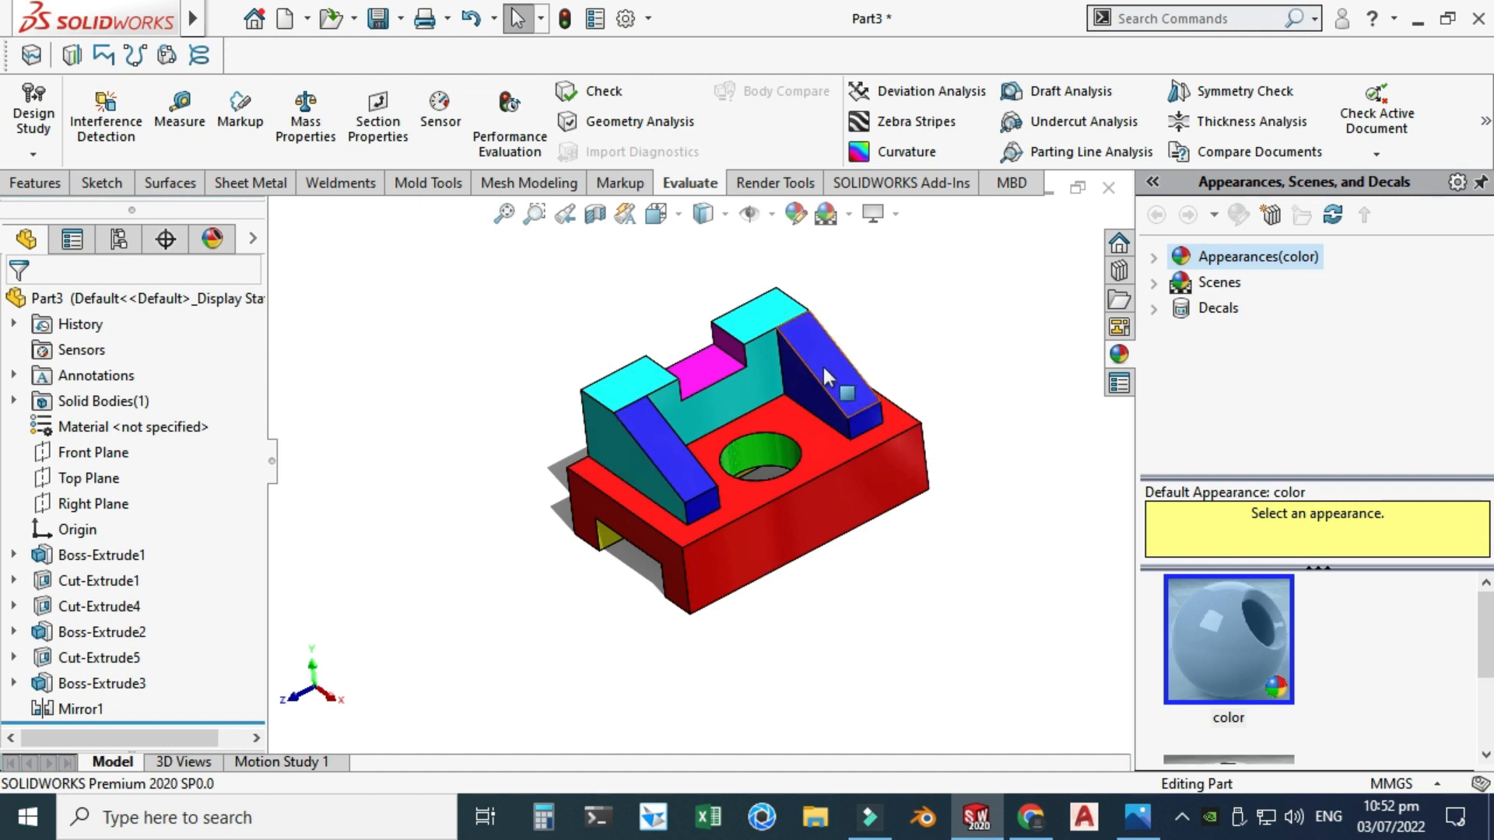
Evaluate the part's mass properties, review the density and mass, and close the report
{"action": "middle_click_drag", "start_coordinate": [801, 362], "coordinate": [697, 356]}
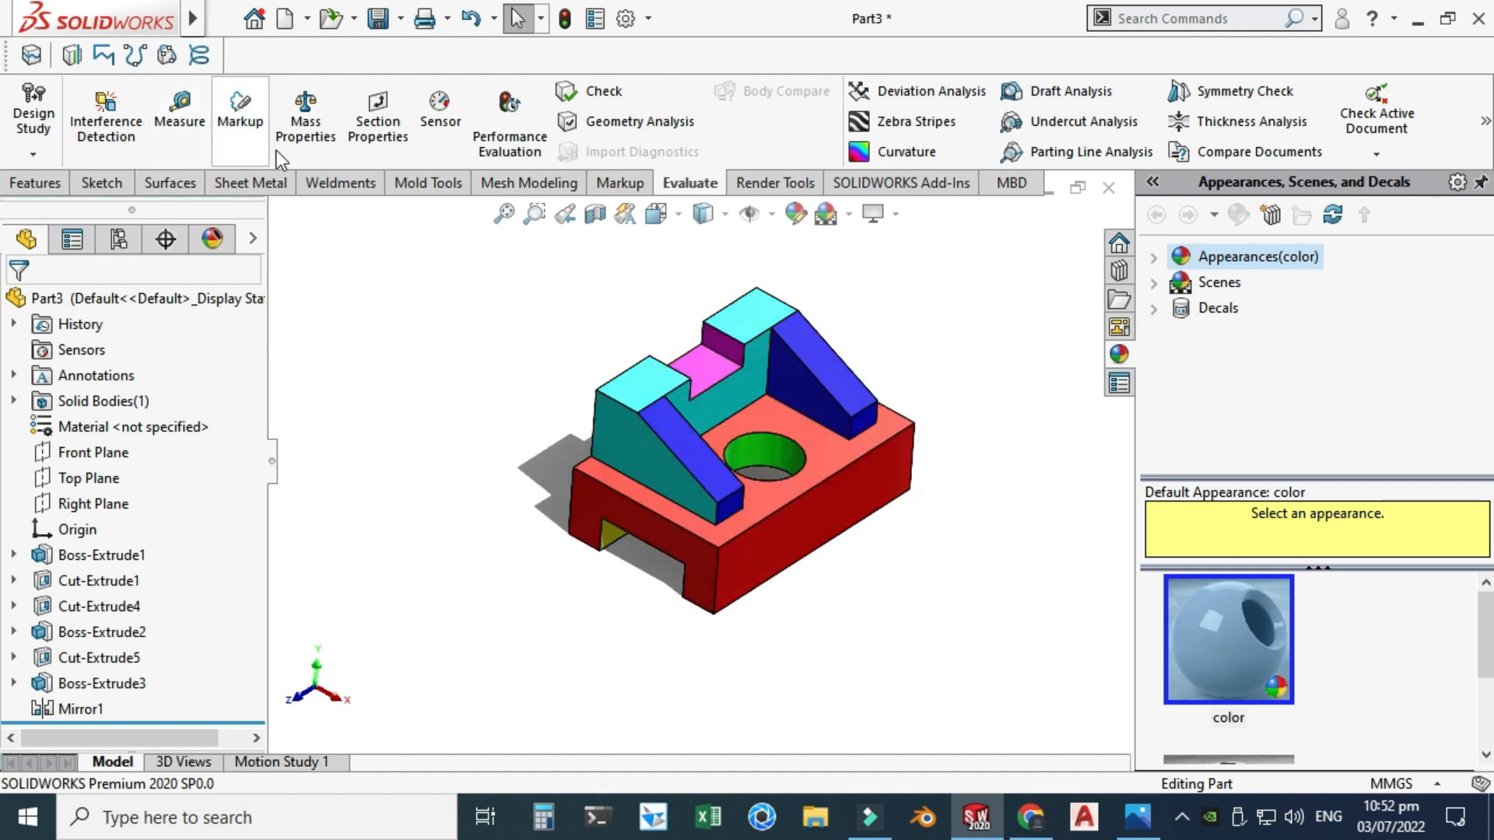
{"action": "left_click", "coordinate": [305, 117]}
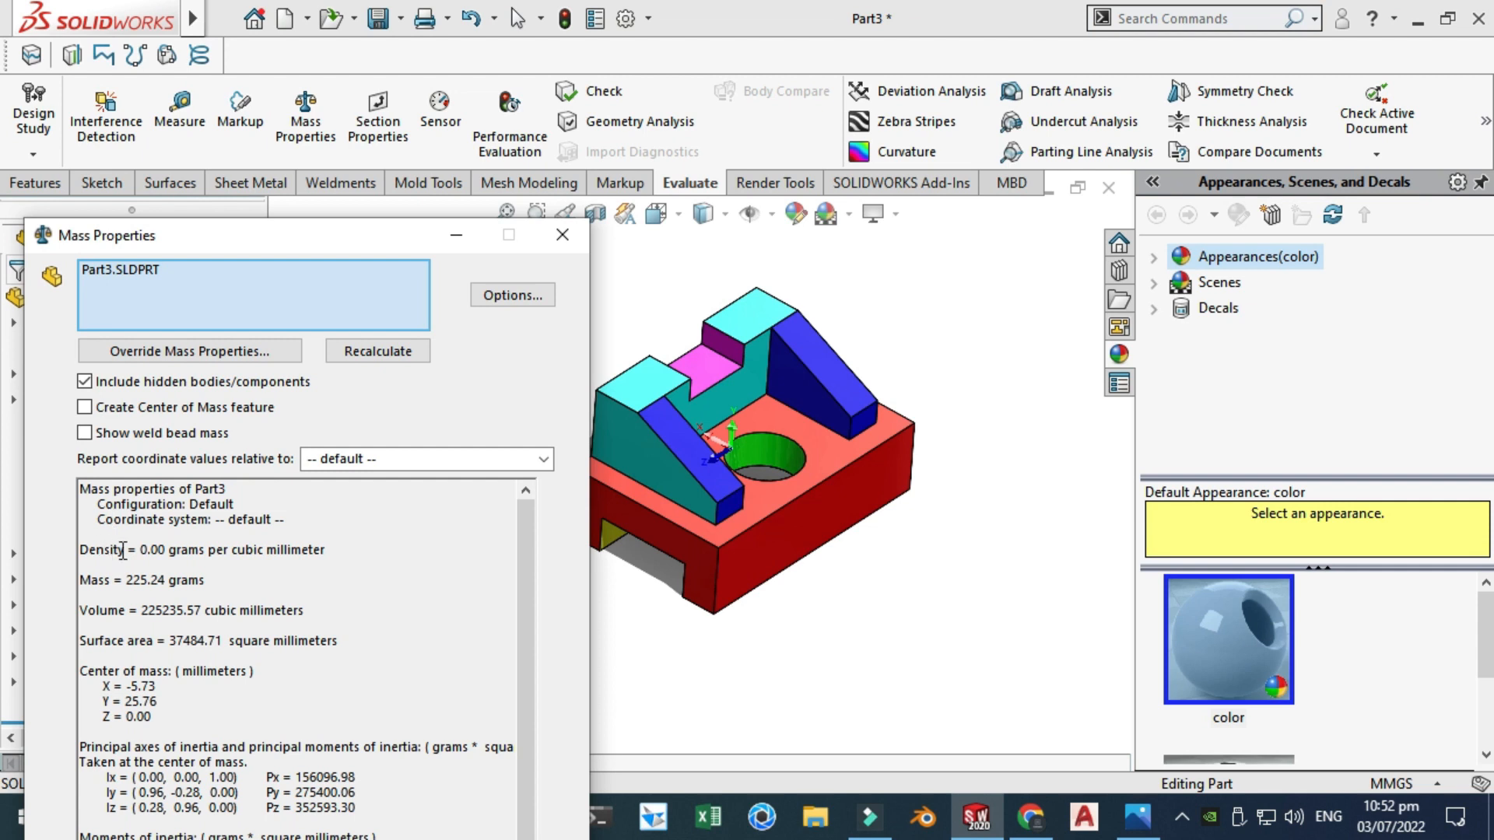
{"action": "left_click_drag", "start_coordinate": [147, 548], "coordinate": [184, 579]}
{"action": "left_click", "coordinate": [562, 234]}
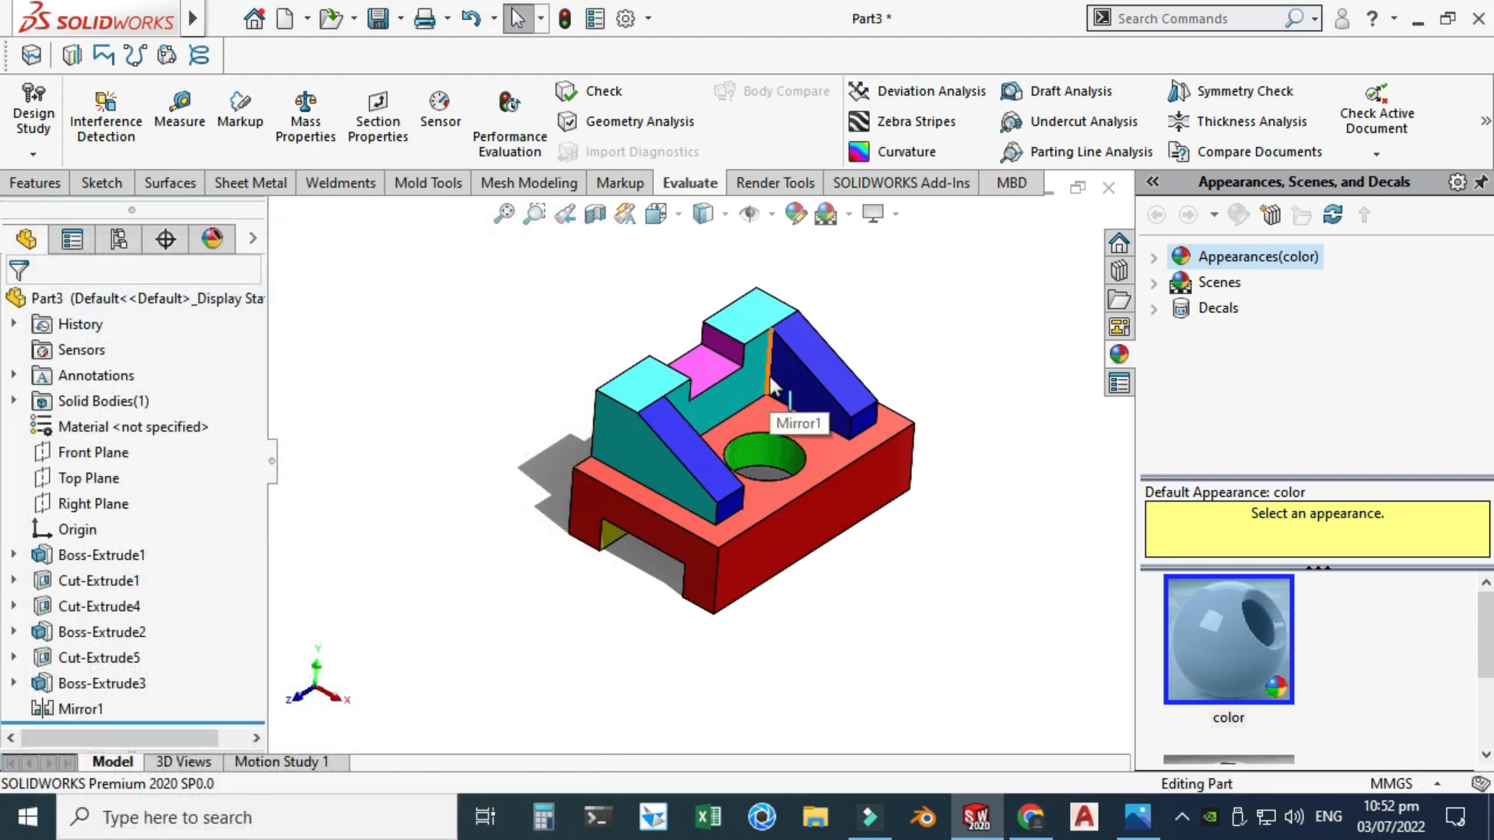
Examine the colored bracket's hole, notch and ribs close up and from both ends
{"action": "scroll", "coordinate": [753, 369], "scroll_direction": "down", "scroll_amount": 2}
{"action": "scroll", "coordinate": [741, 370], "scroll_direction": "up", "scroll_amount": 1}
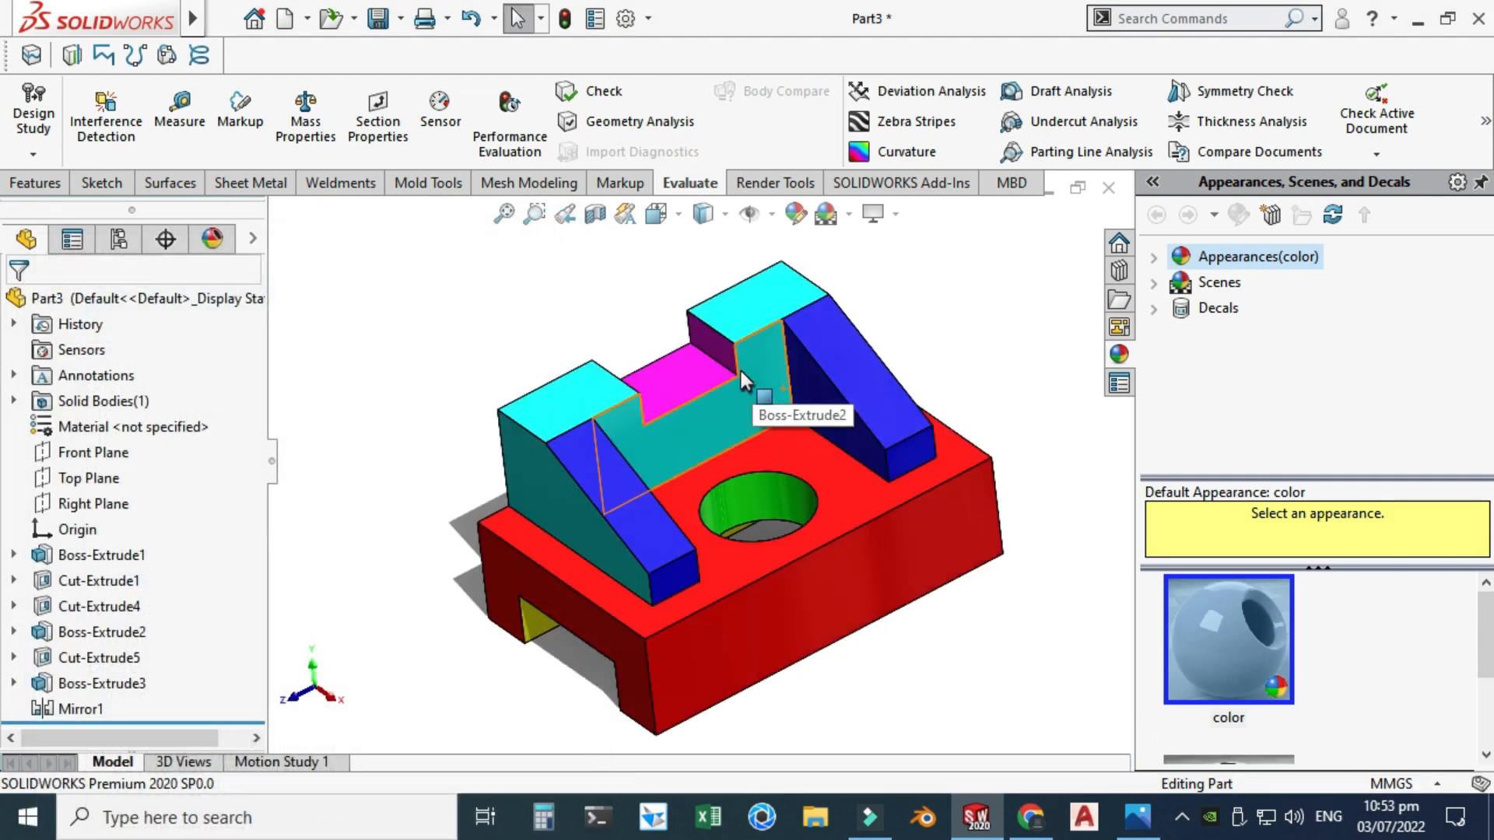
{"action": "scroll", "coordinate": [736, 375], "scroll_direction": "up", "scroll_amount": 2}
{"action": "scroll", "coordinate": [736, 479], "scroll_direction": "down", "scroll_amount": 2}
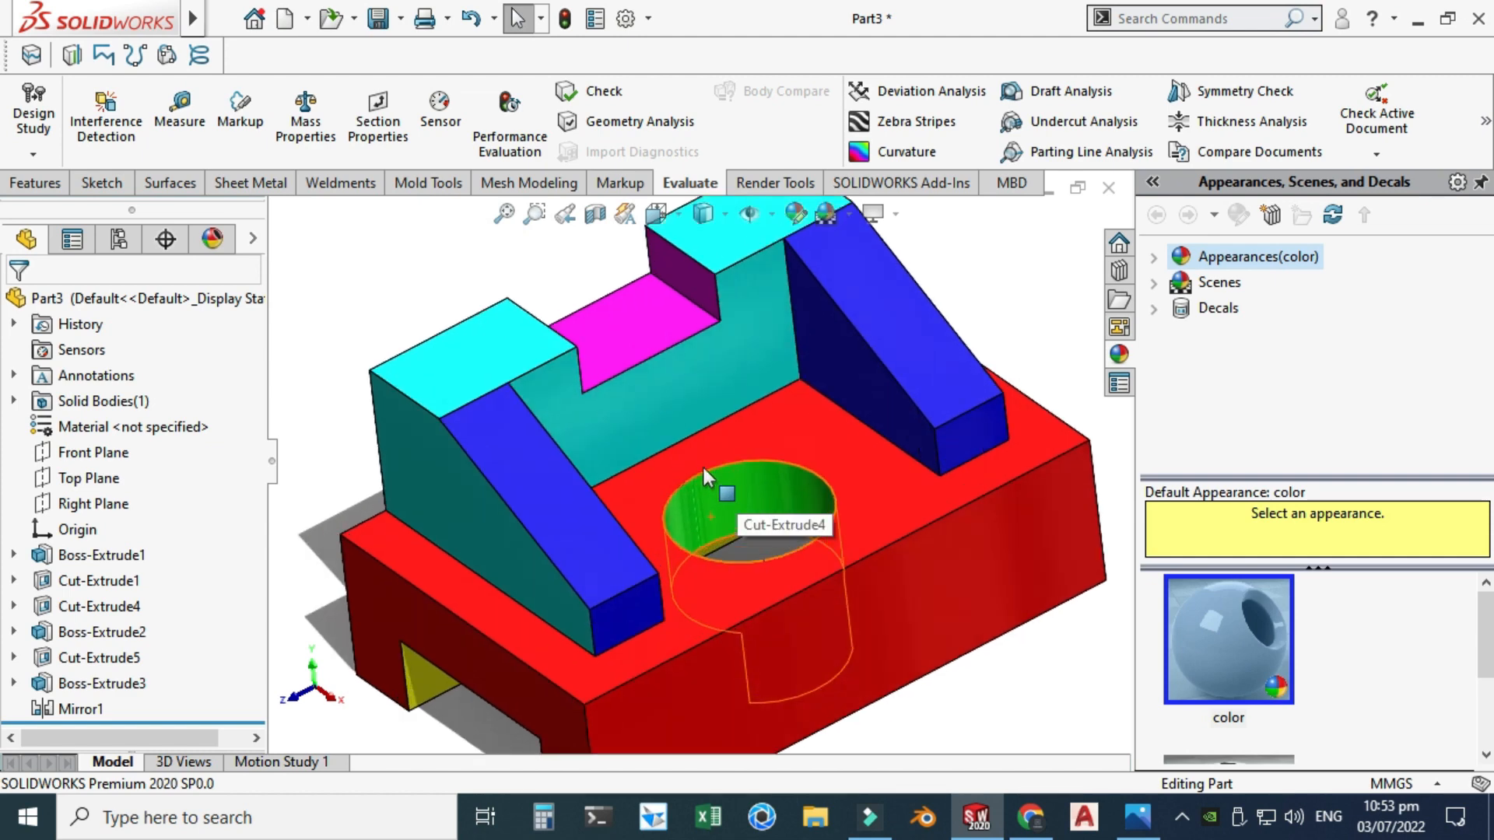
{"action": "middle_click_drag", "start_coordinate": [657, 476], "coordinate": [651, 473]}
{"action": "key", "text": "Down"}
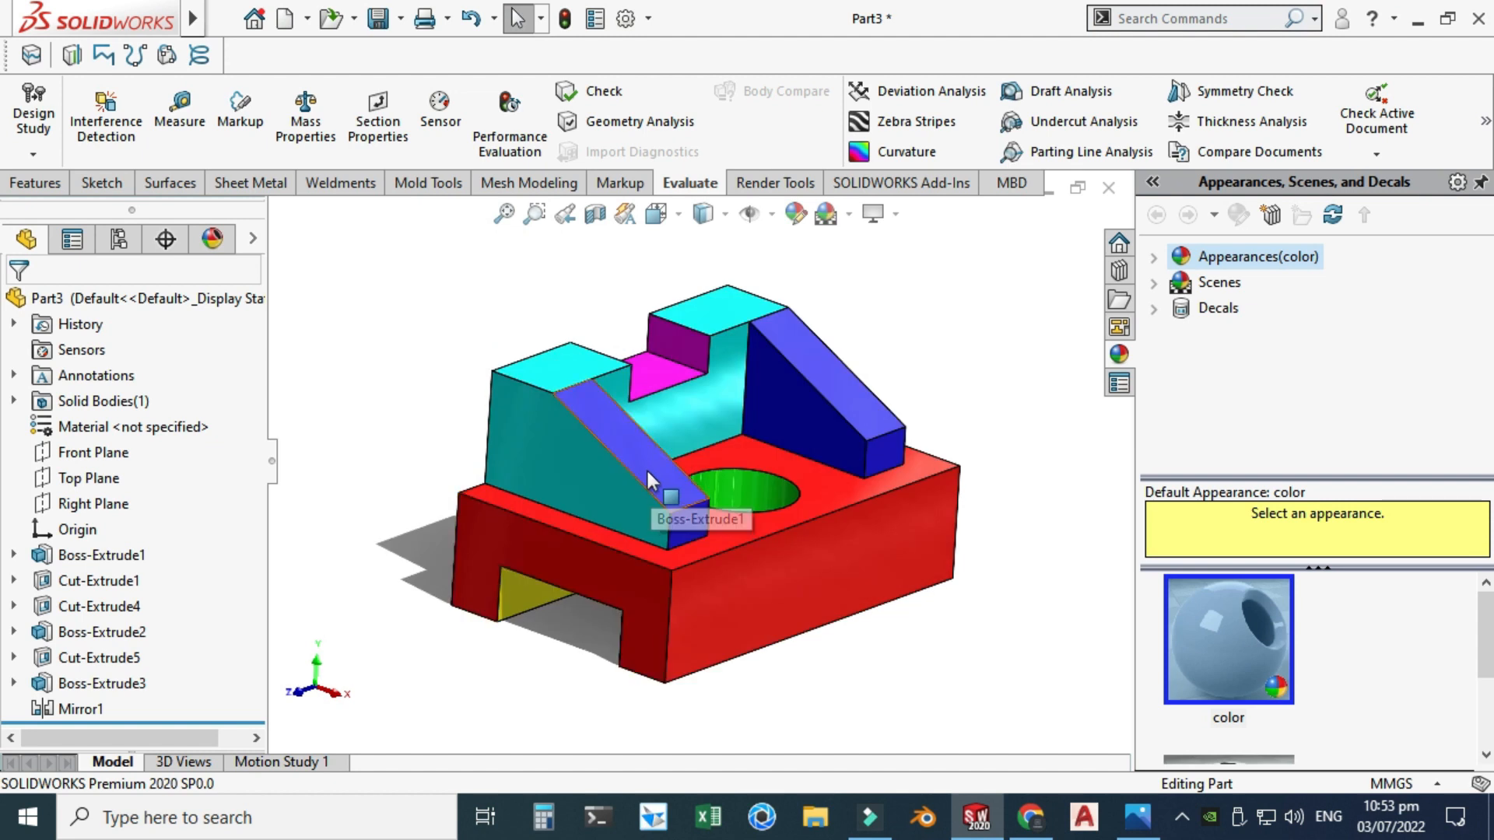
{"action": "key", "text": "Down"}
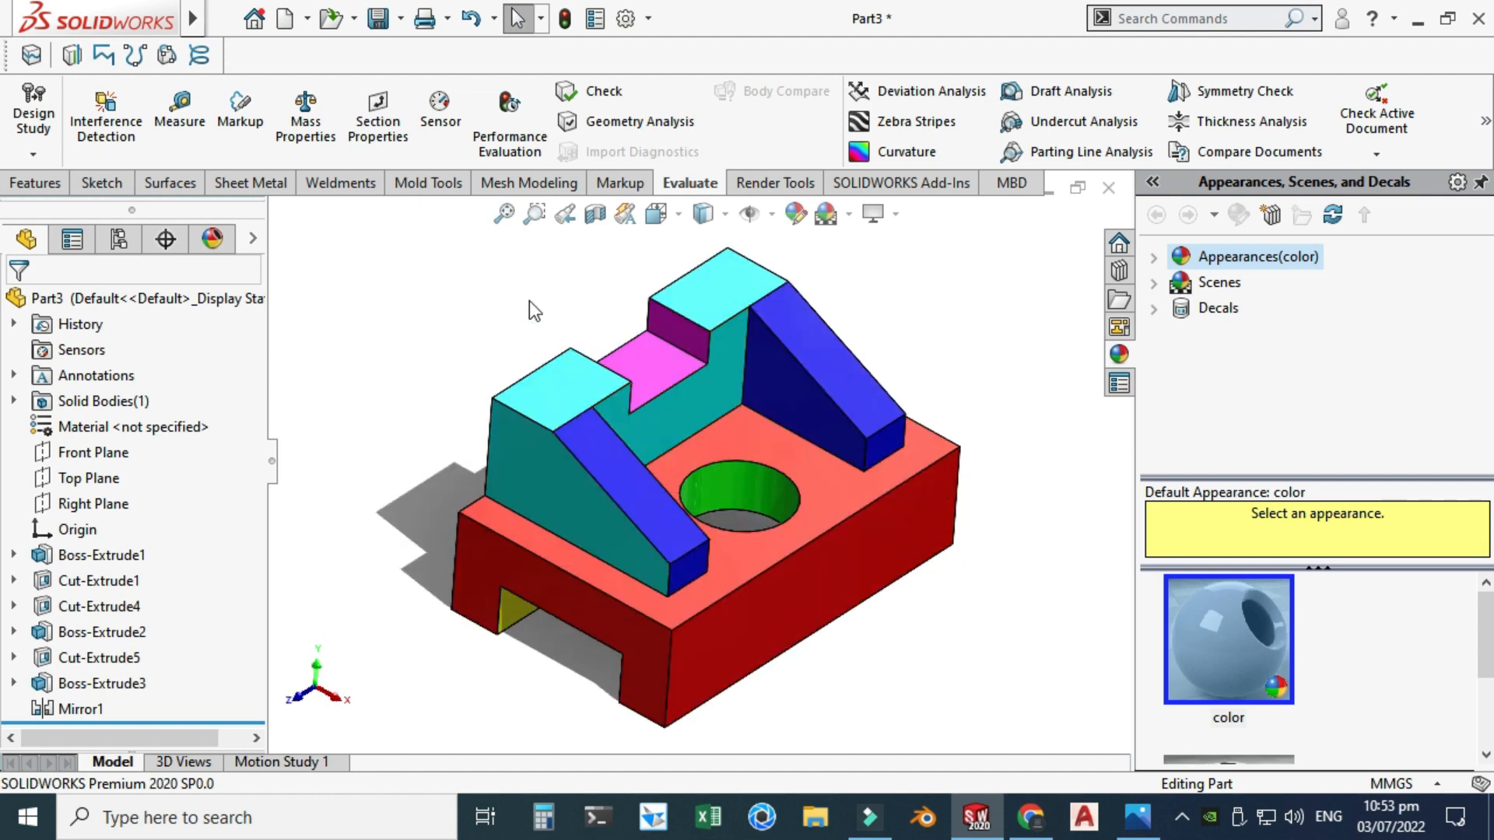
{"action": "key", "text": "z"}
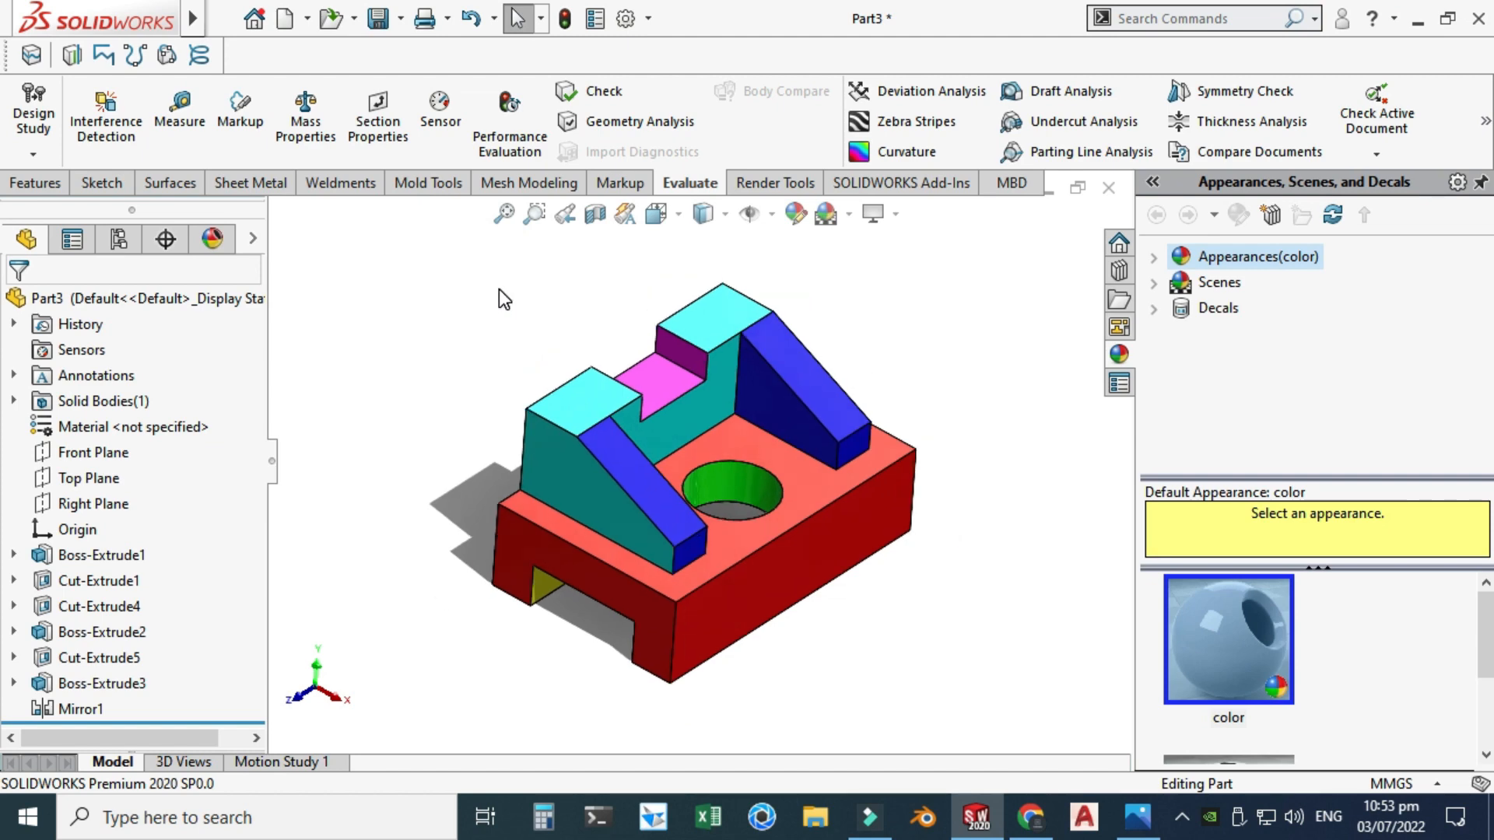
{"action": "key", "text": "Left"}
{"action": "key", "text": "Left"}
{"action": "key", "text": "Left"}
{"action": "key", "text": "Left"}
{"action": "key", "text": "Left"}
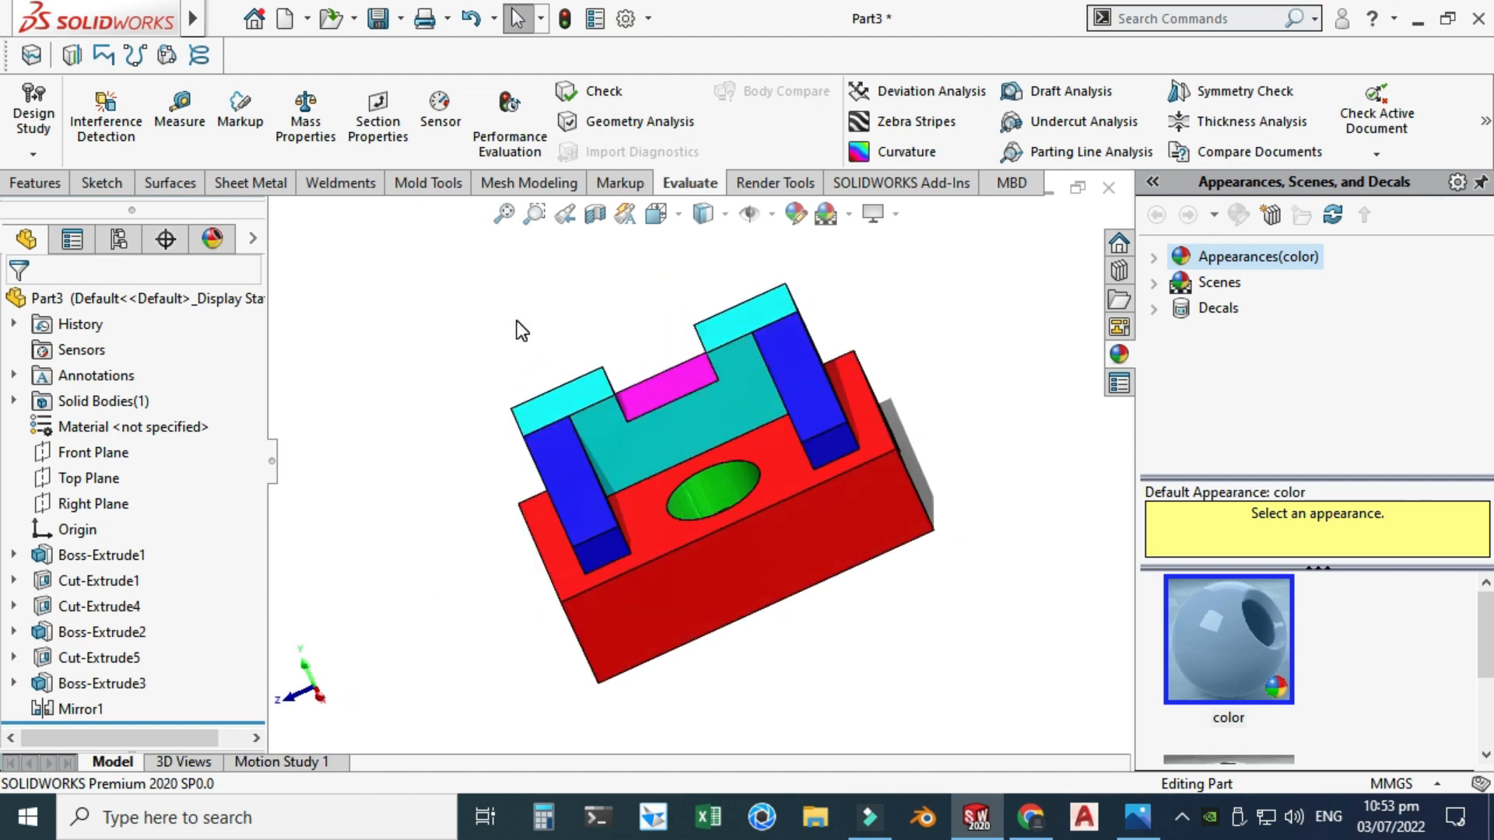
{"action": "key", "text": "Left"}
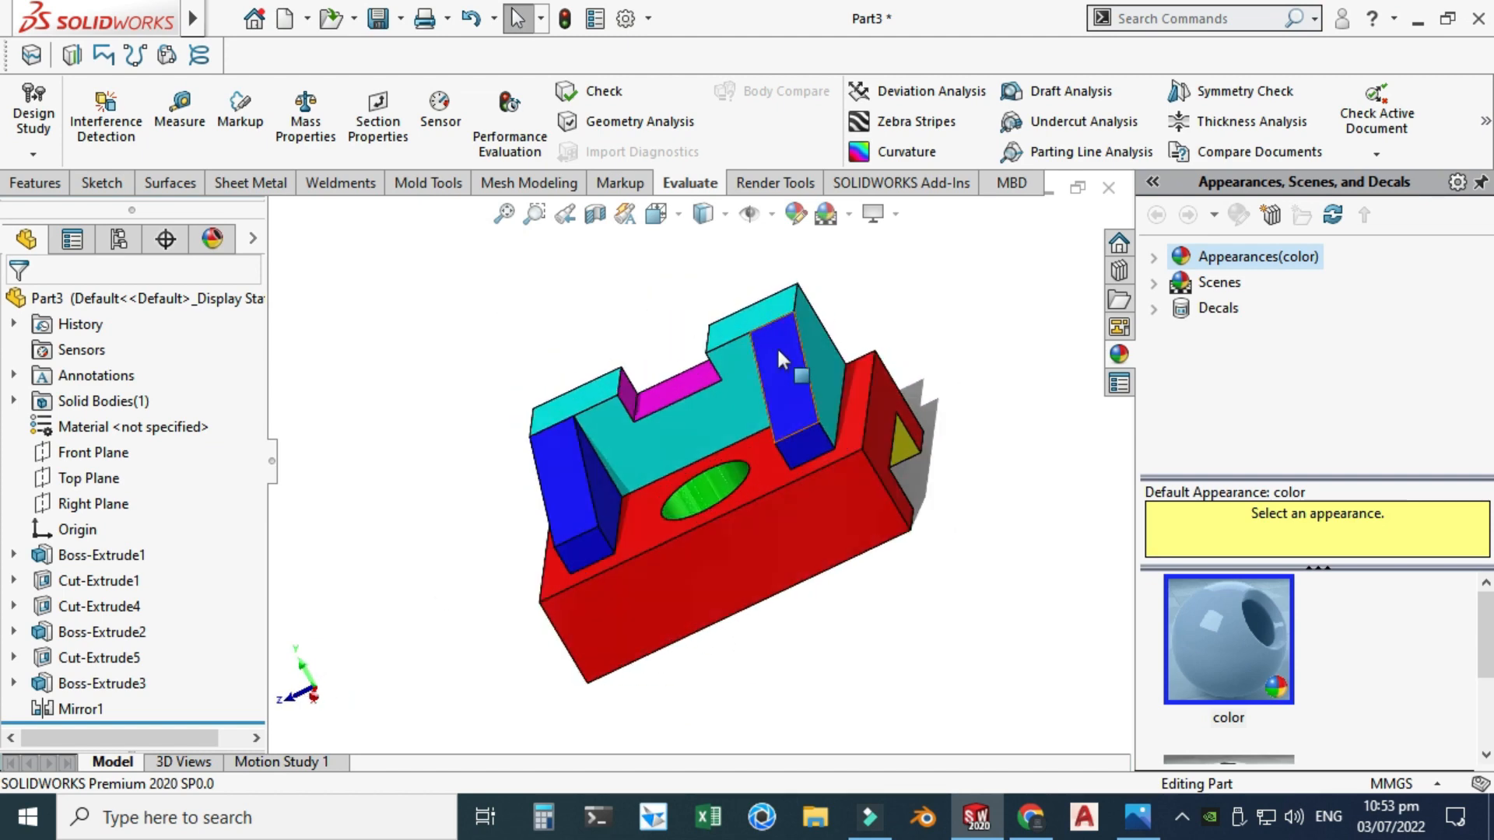
Use Rotate View to turn the bracket around and inspect it from an angled view showing the slot end
{"action": "right_click", "coordinate": [902, 269]}
{"action": "mouse_move", "coordinate": [1042, 316]}
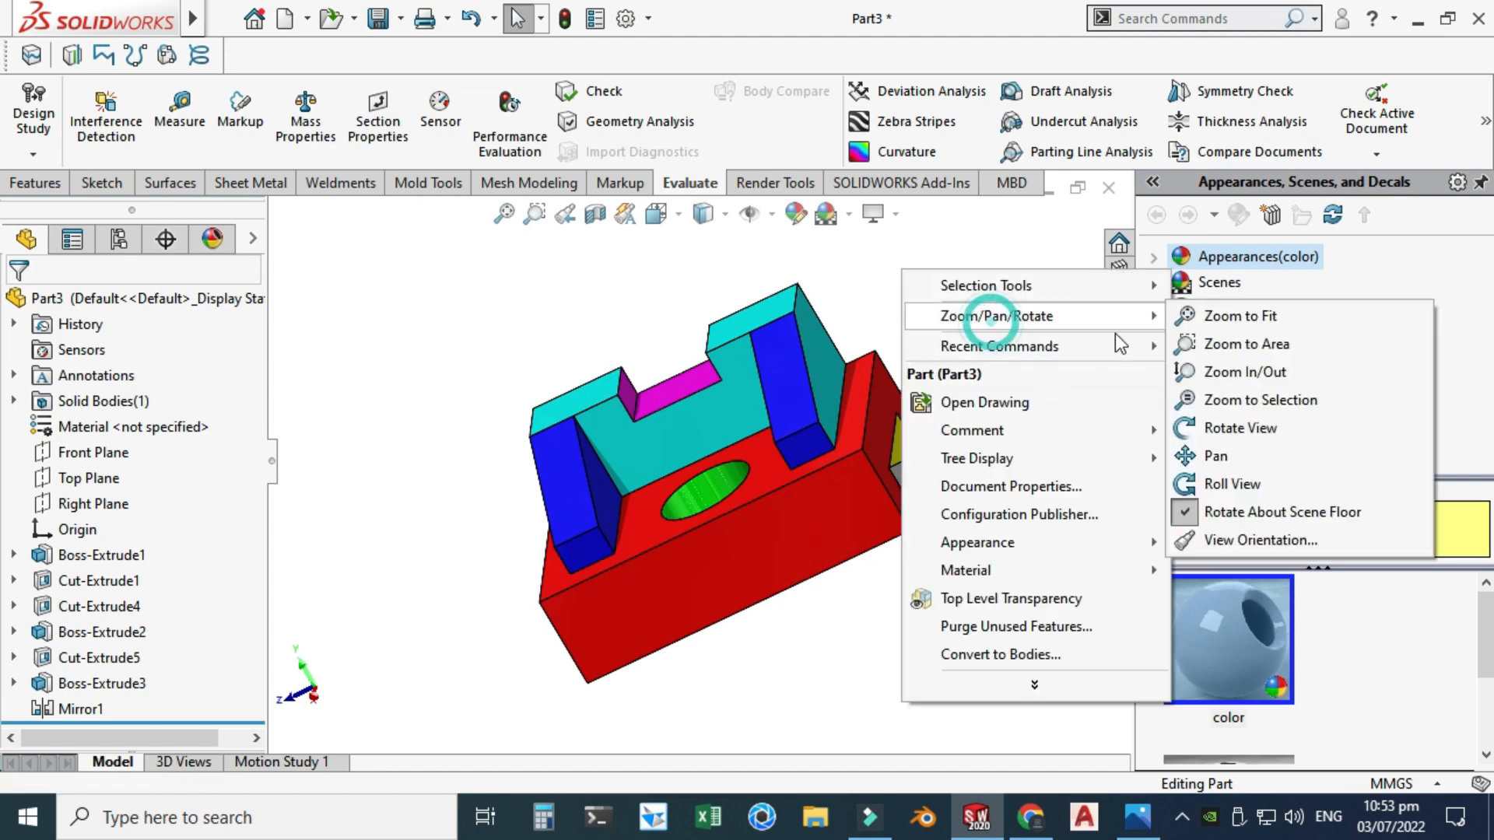
{"action": "left_click", "coordinate": [1270, 428]}
{"action": "left_click_drag", "start_coordinate": [1047, 407], "coordinate": [1093, 401]}
{"action": "left_click_drag", "start_coordinate": [734, 462], "coordinate": [669, 416]}
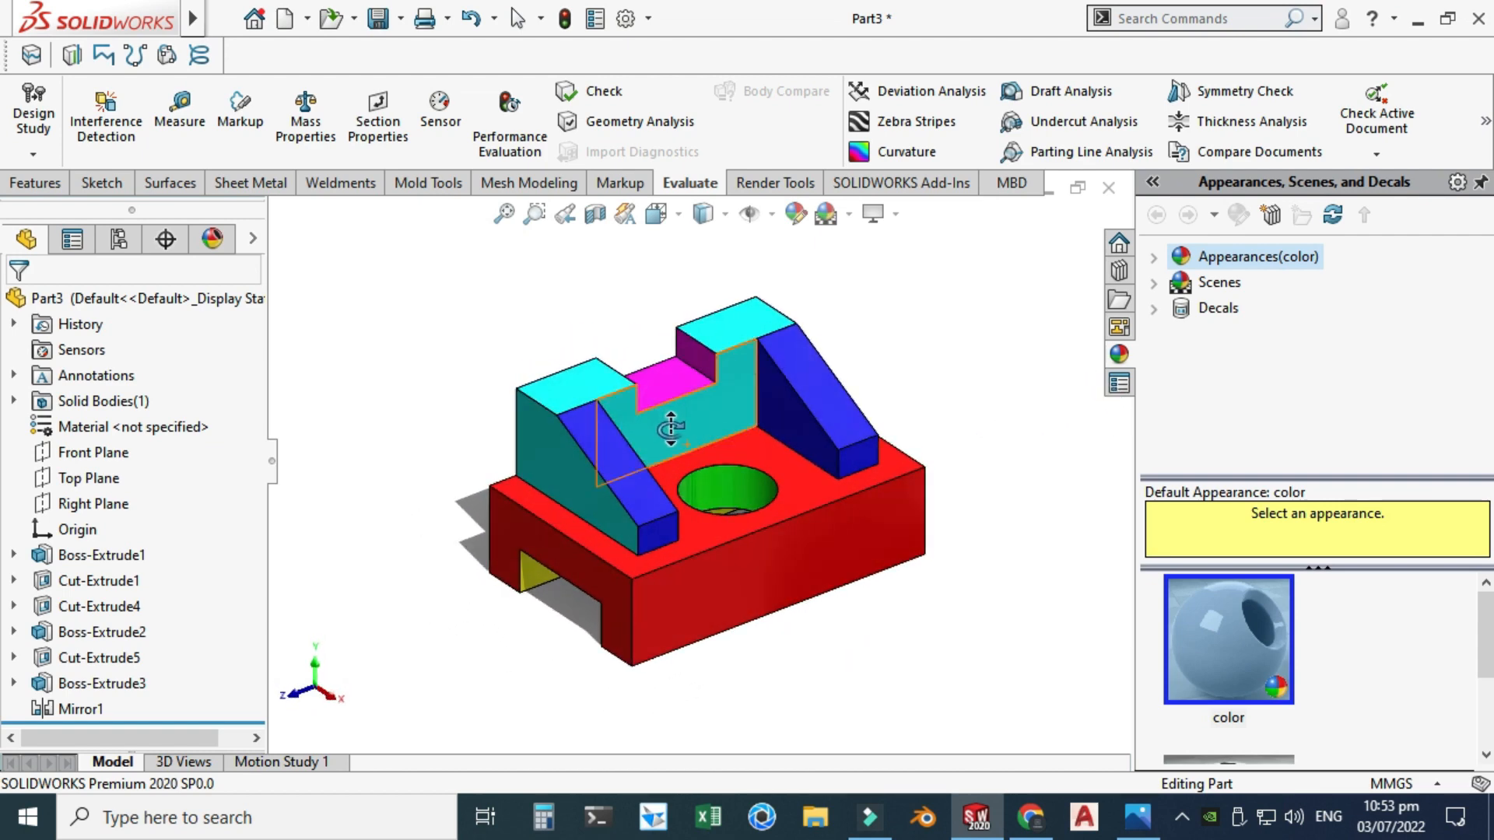